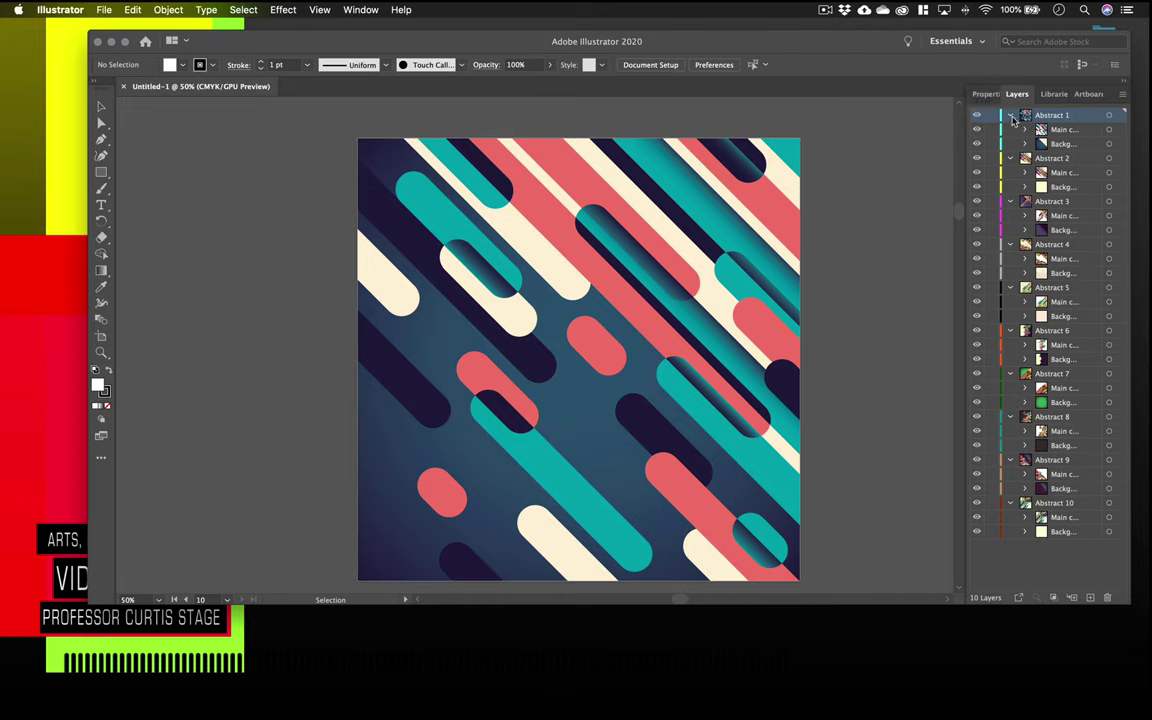
# Collapse the Abstract 1 through Abstract 10 layers in the Layers panel
pyautogui.click(1010, 115)
pyautogui.click(1010, 129)
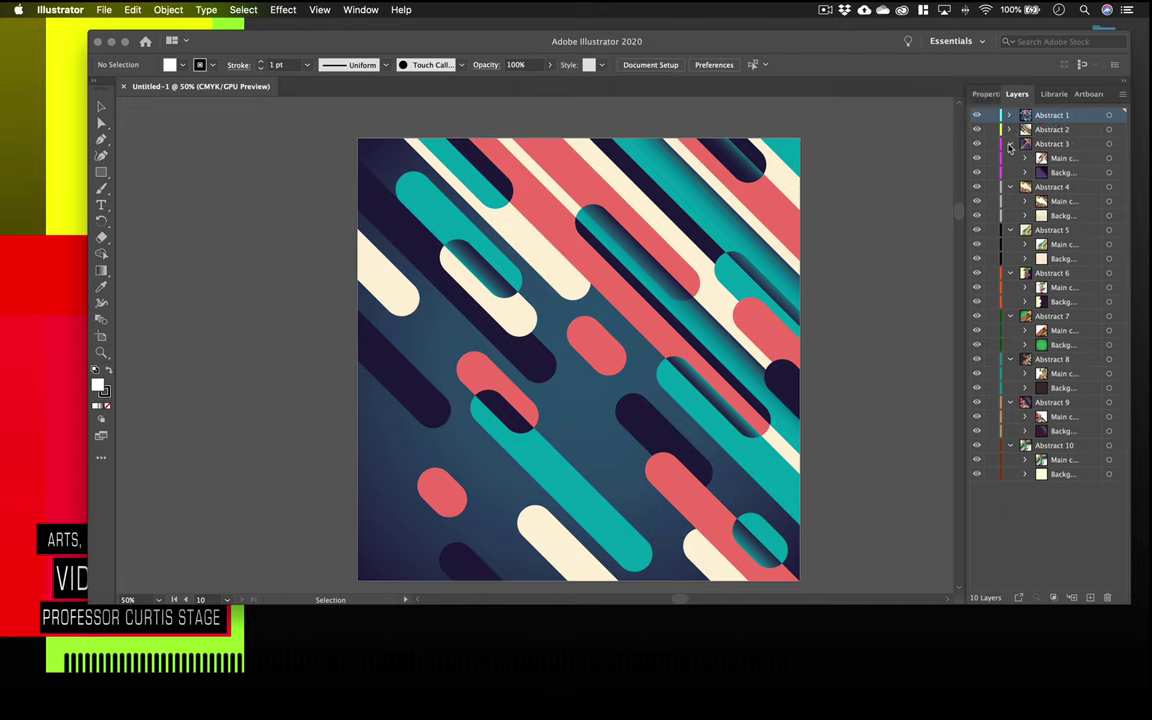
pyautogui.click(1010, 144)
pyautogui.click(1010, 158)
pyautogui.click(1010, 172)
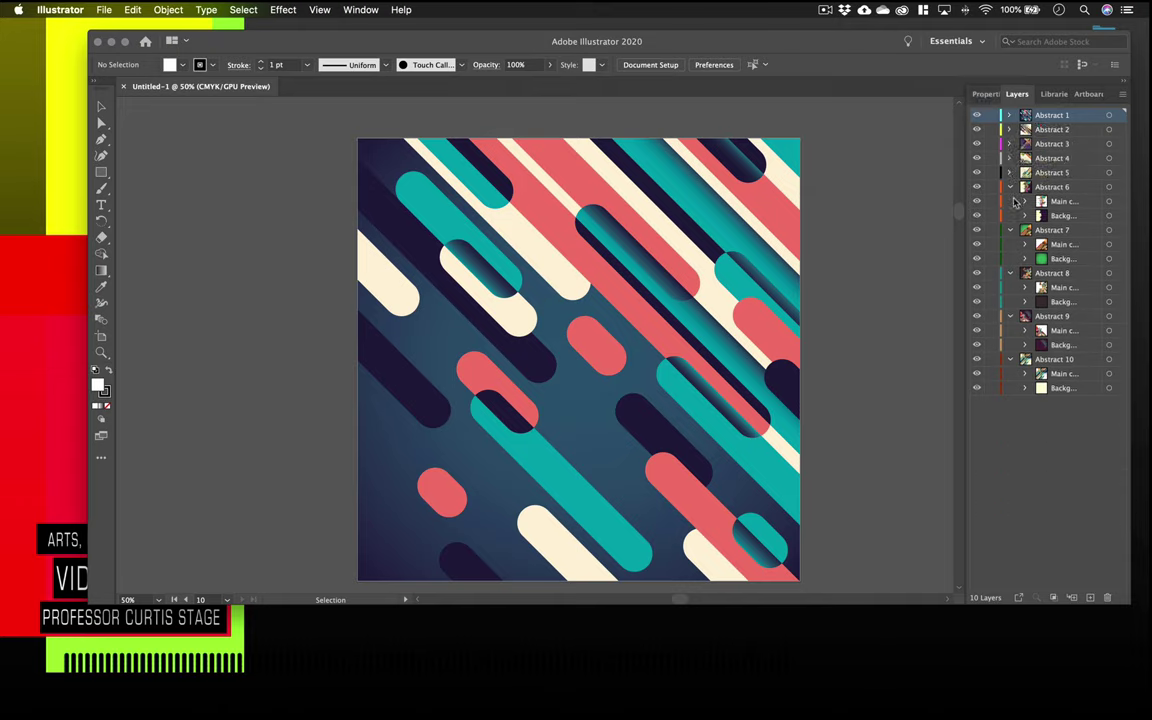
pyautogui.click(1010, 187)
pyautogui.click(1011, 206)
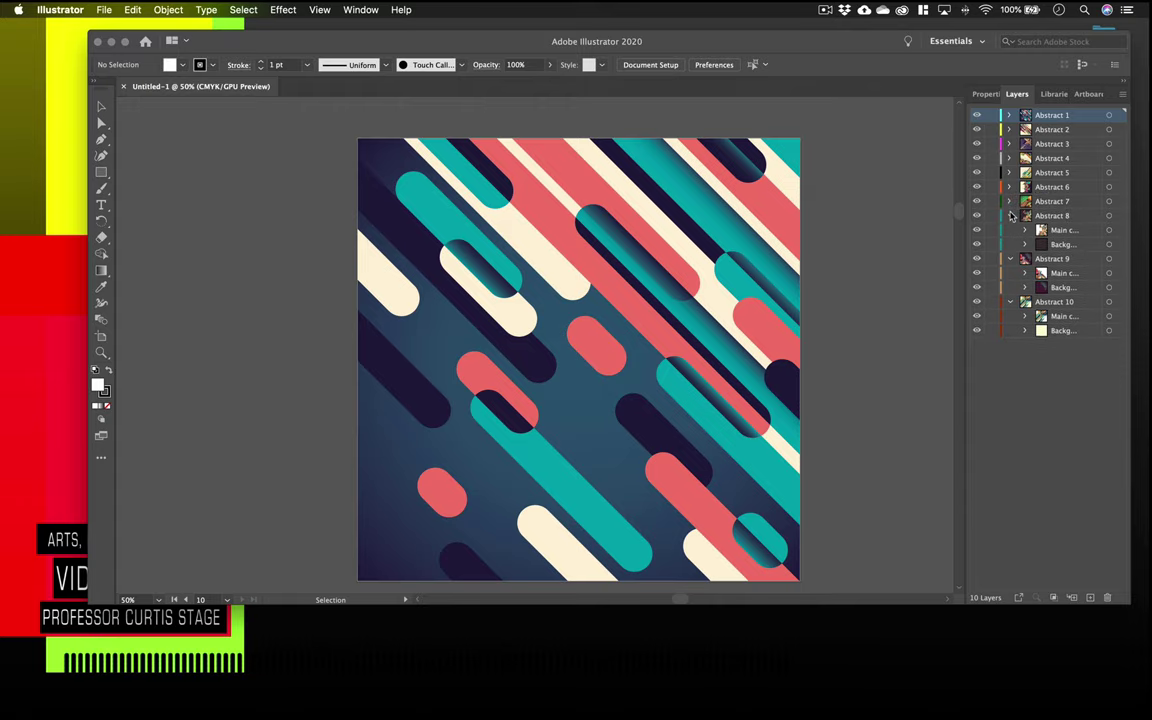
pyautogui.click(1010, 216)
pyautogui.click(1010, 230)
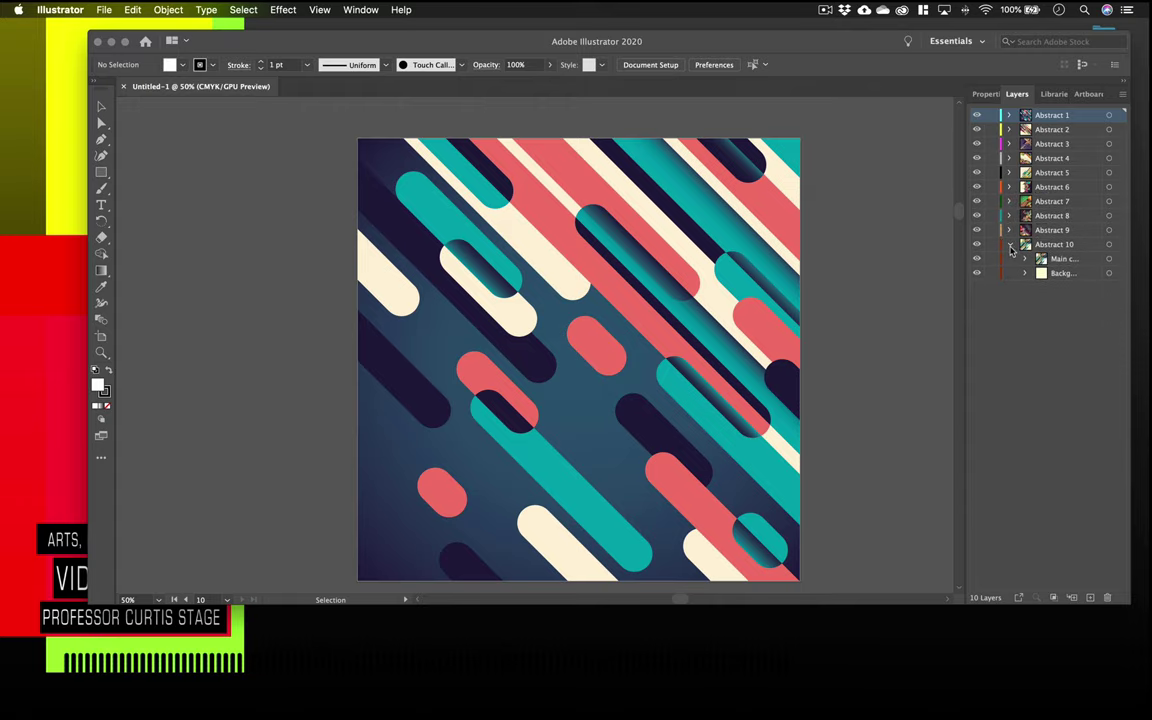
pyautogui.click(1010, 244)
# Scroll through the artboards, then briefly expand and re-collapse Abstract 1
pyautogui.scroll(-8, 787, 253)
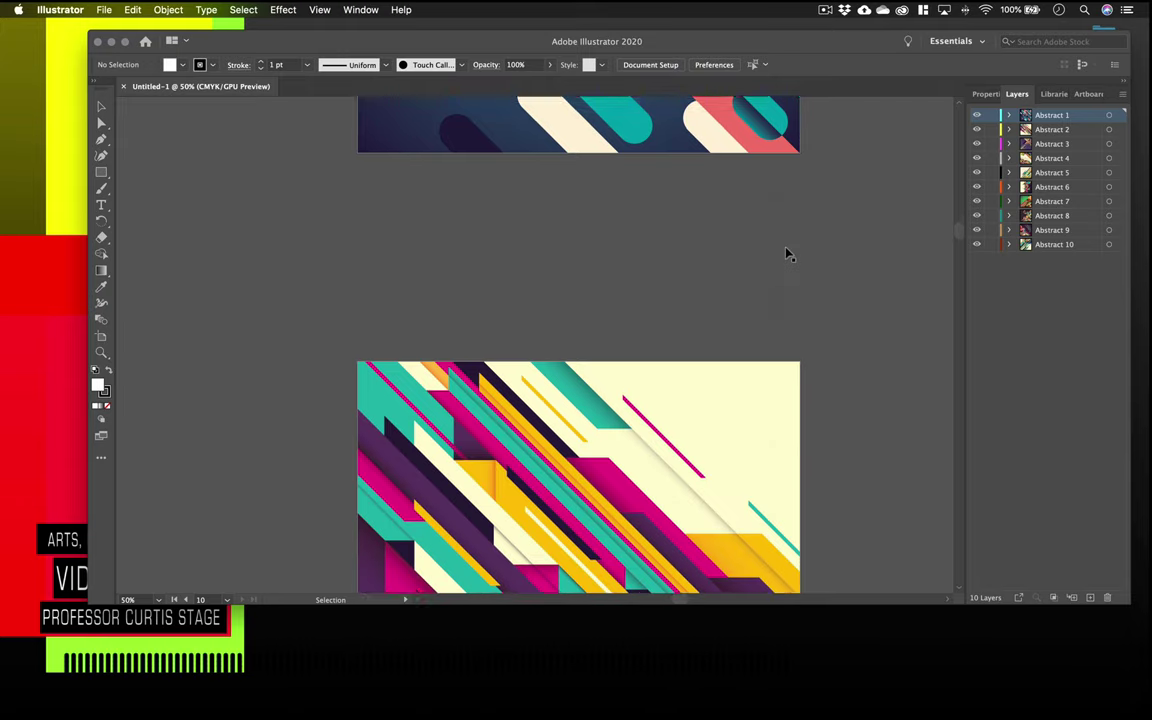
pyautogui.scroll(-5, 787, 253)
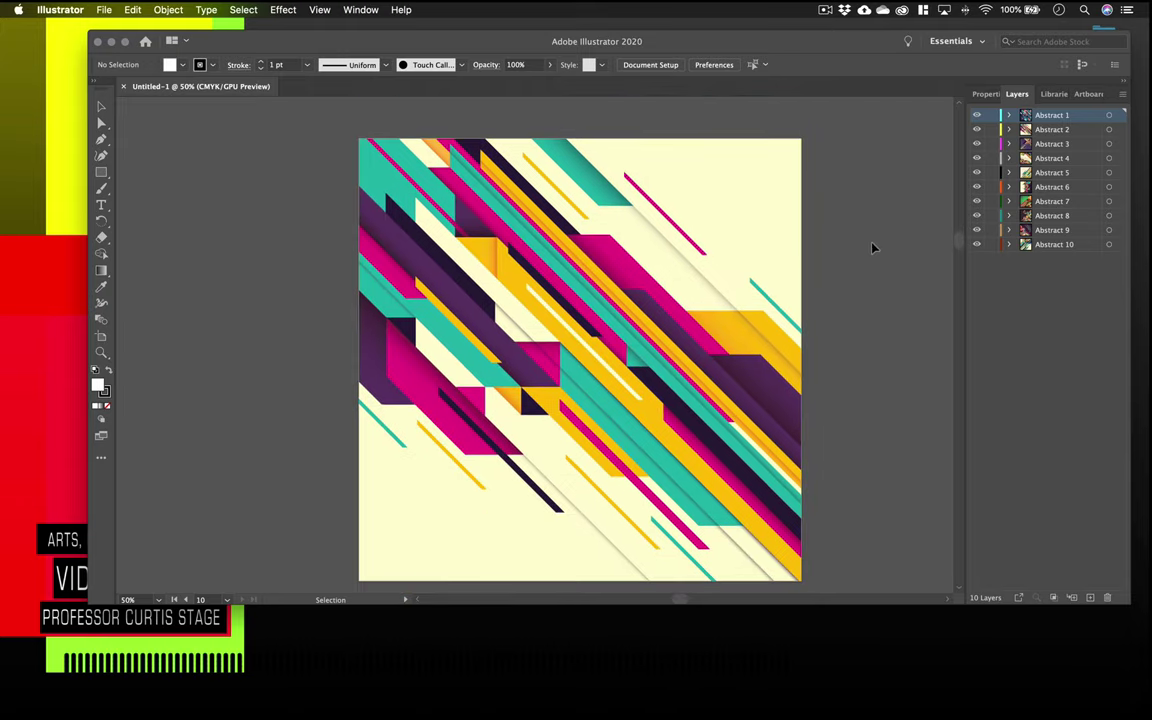
pyautogui.scroll(-10, 872, 248)
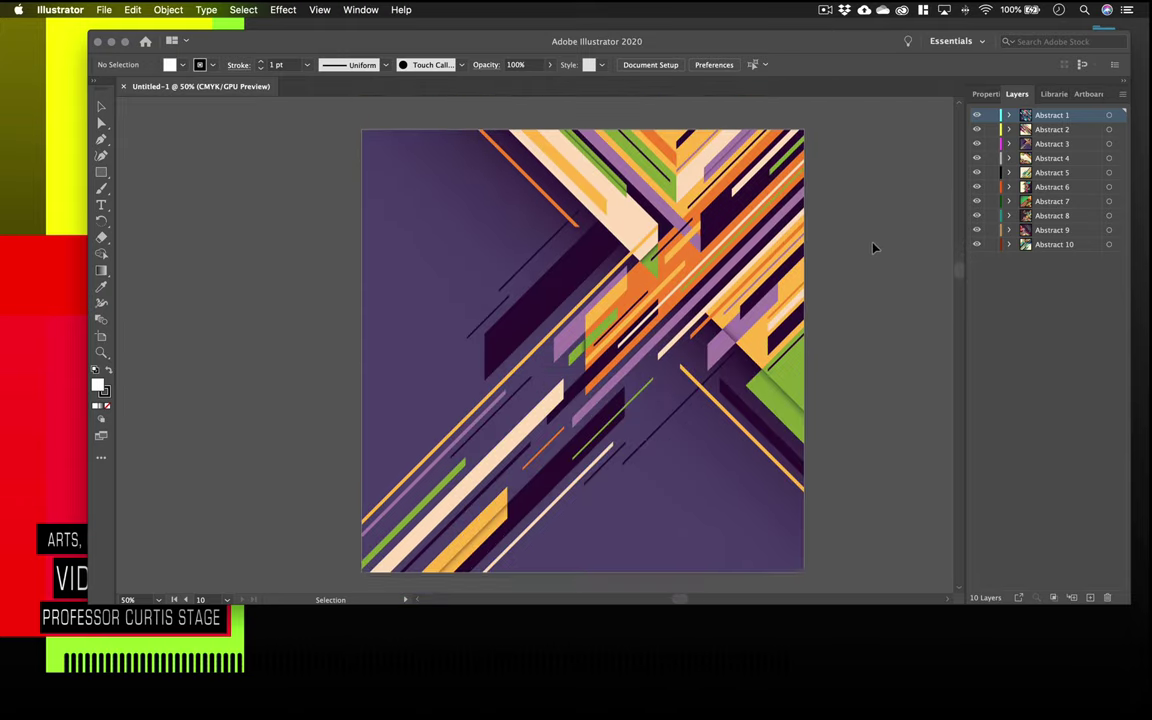
pyautogui.scroll(15, 872, 248)
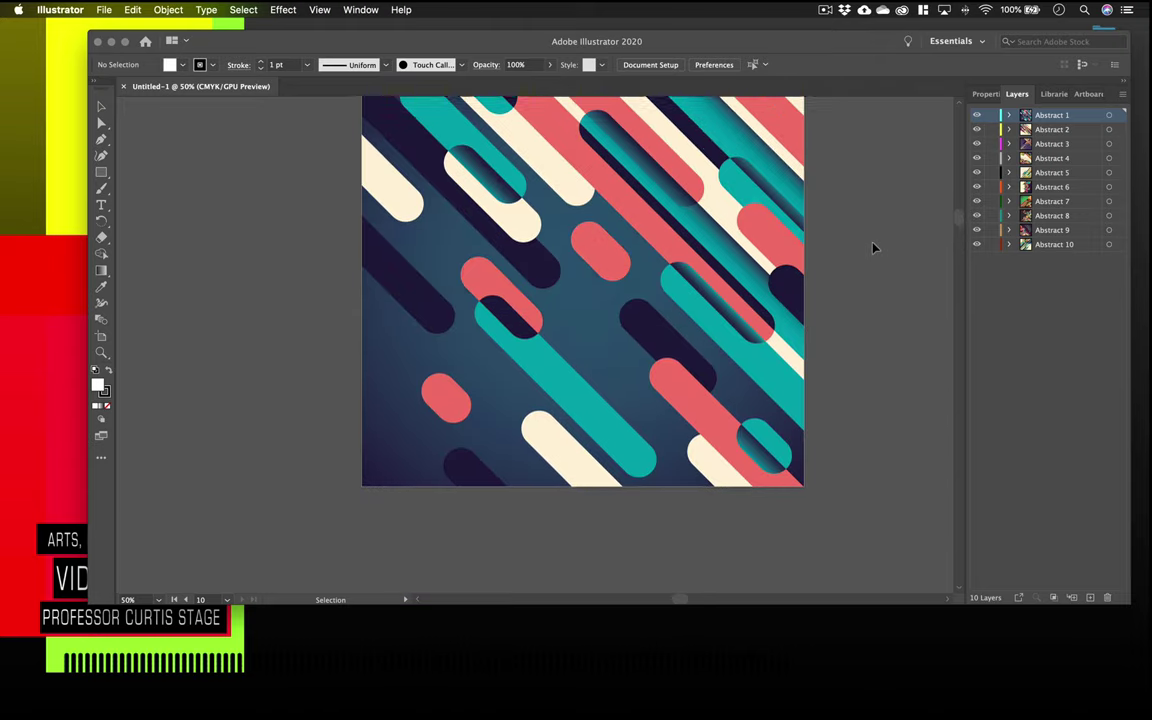
pyautogui.scroll(3, 872, 248)
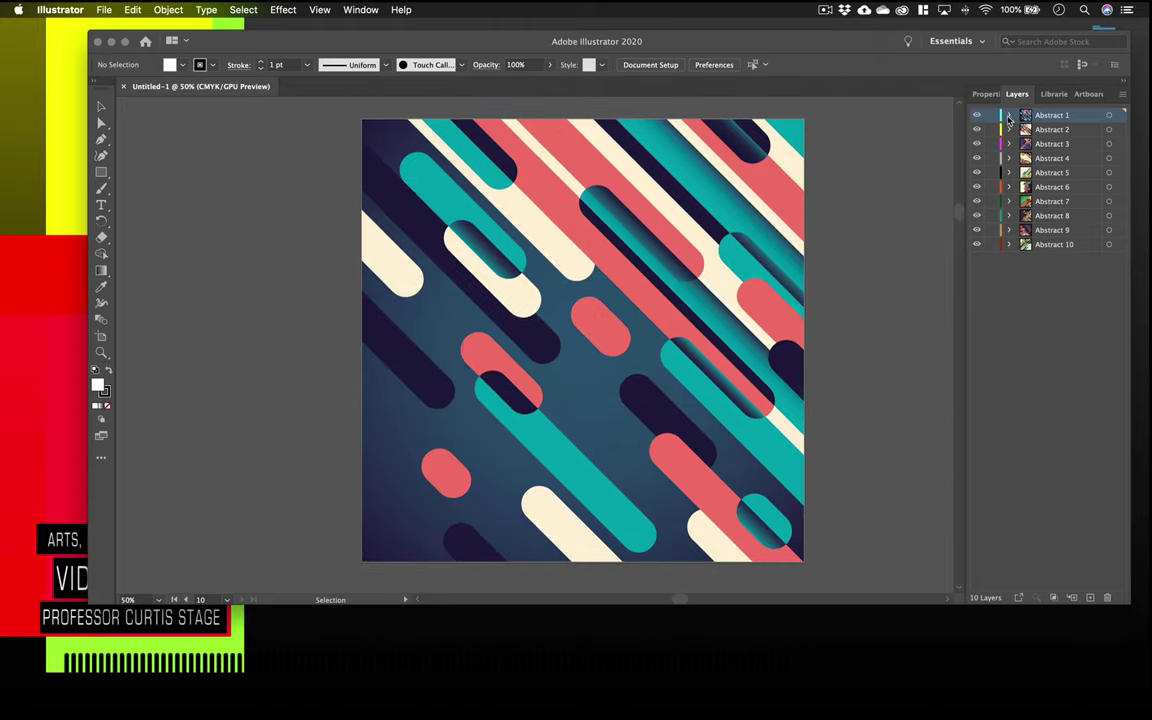
pyautogui.click(1009, 115)
pyautogui.click(1010, 116)
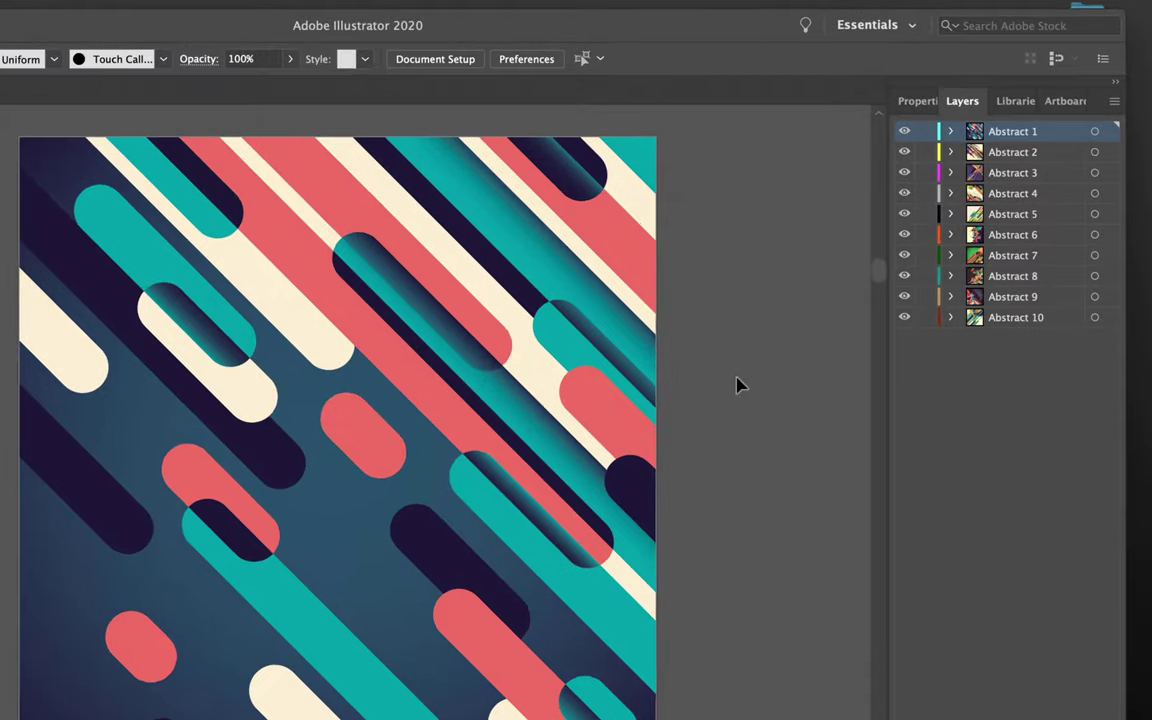
# Expand Abstract 1 and its Main sublayer to list the pill paths
pyautogui.scroll(-15, 738, 386)
pyautogui.scroll(-5, 738, 386)
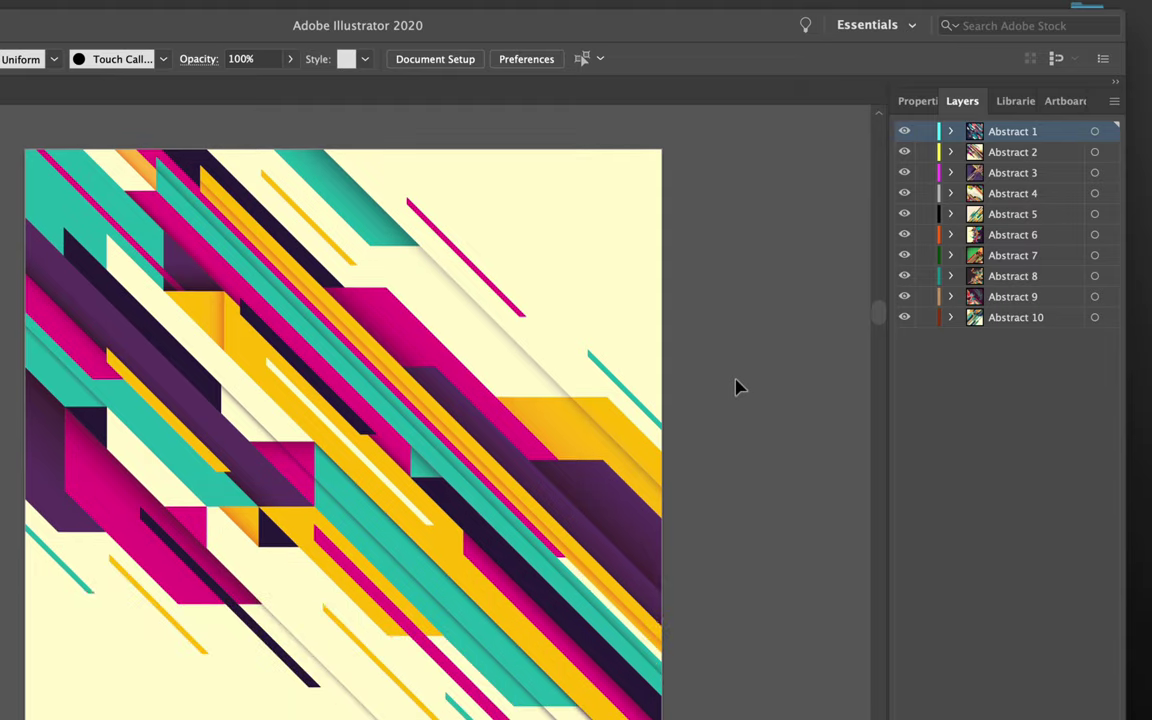
pyautogui.scroll(20, 738, 386)
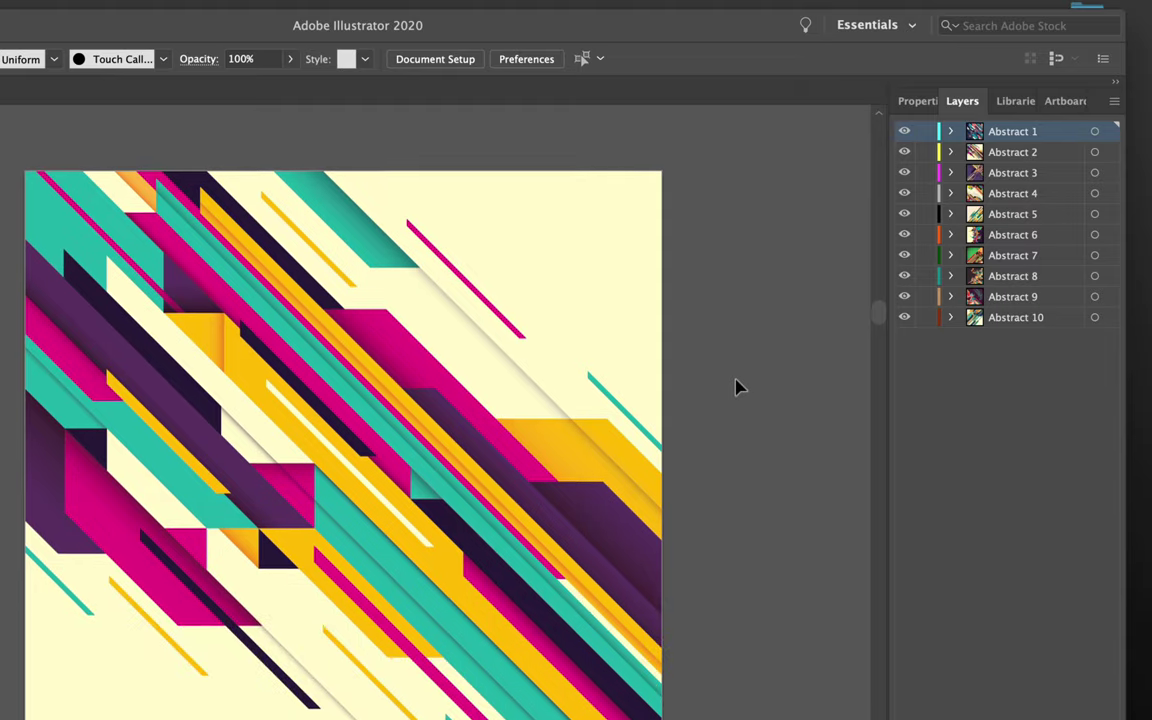
pyautogui.scroll(3, 738, 386)
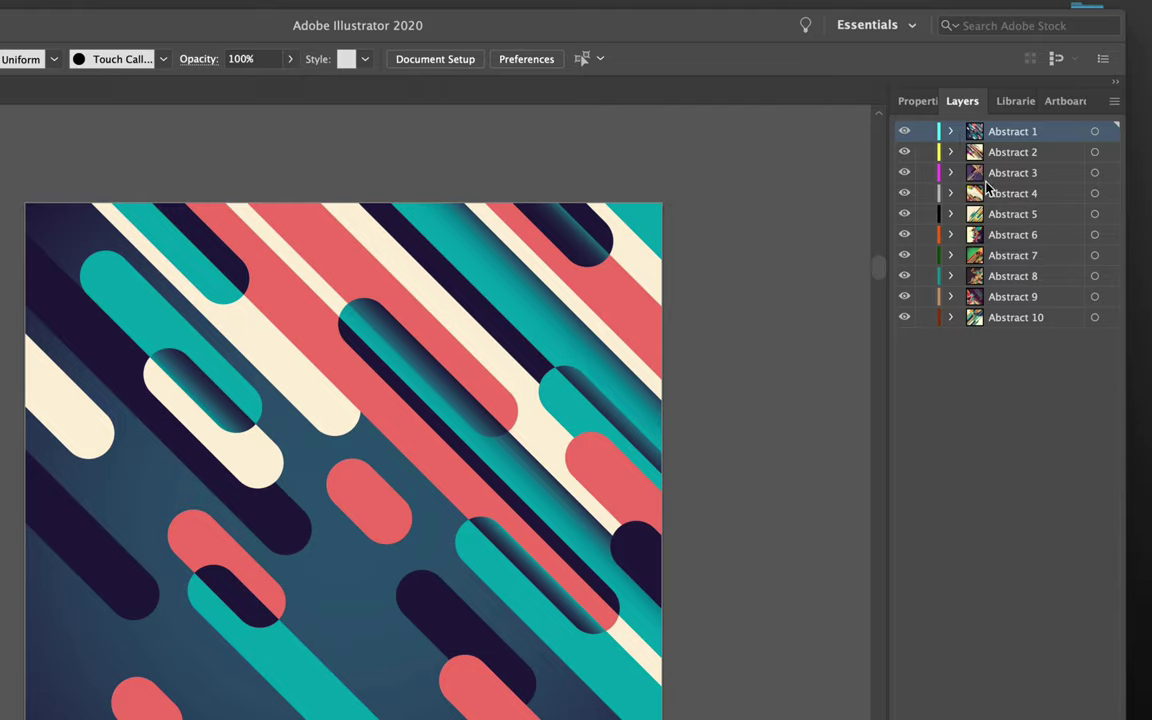
pyautogui.click(951, 132)
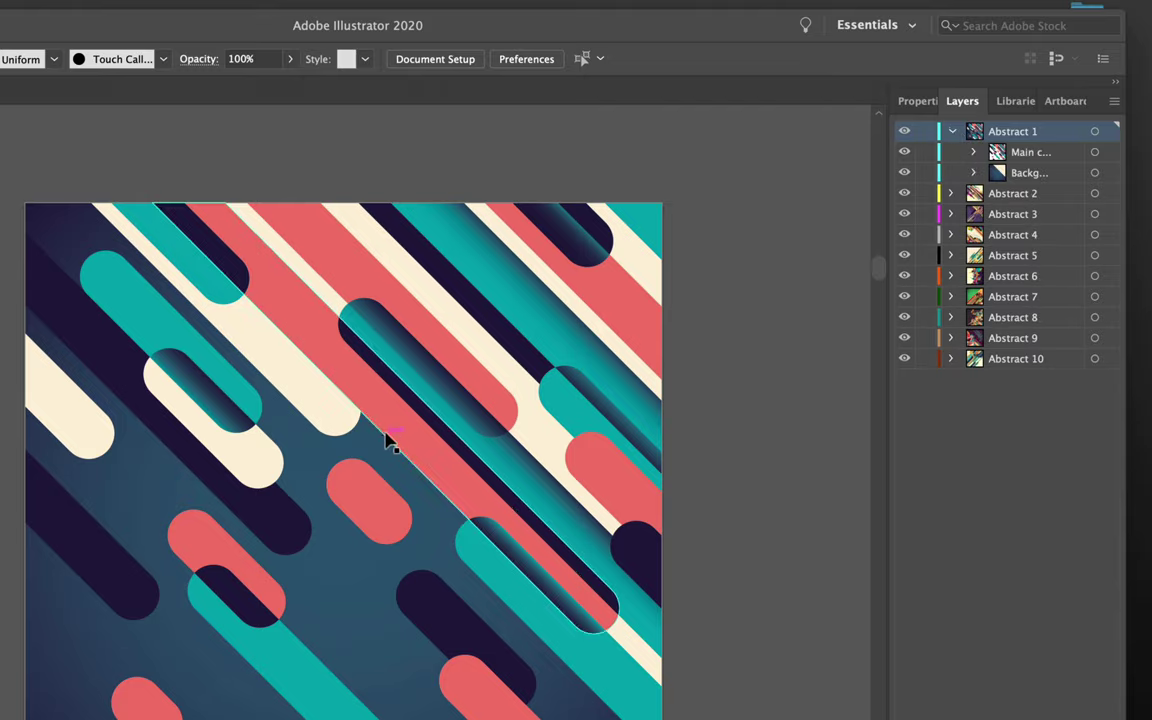
pyautogui.scroll(-1, 420, 425)
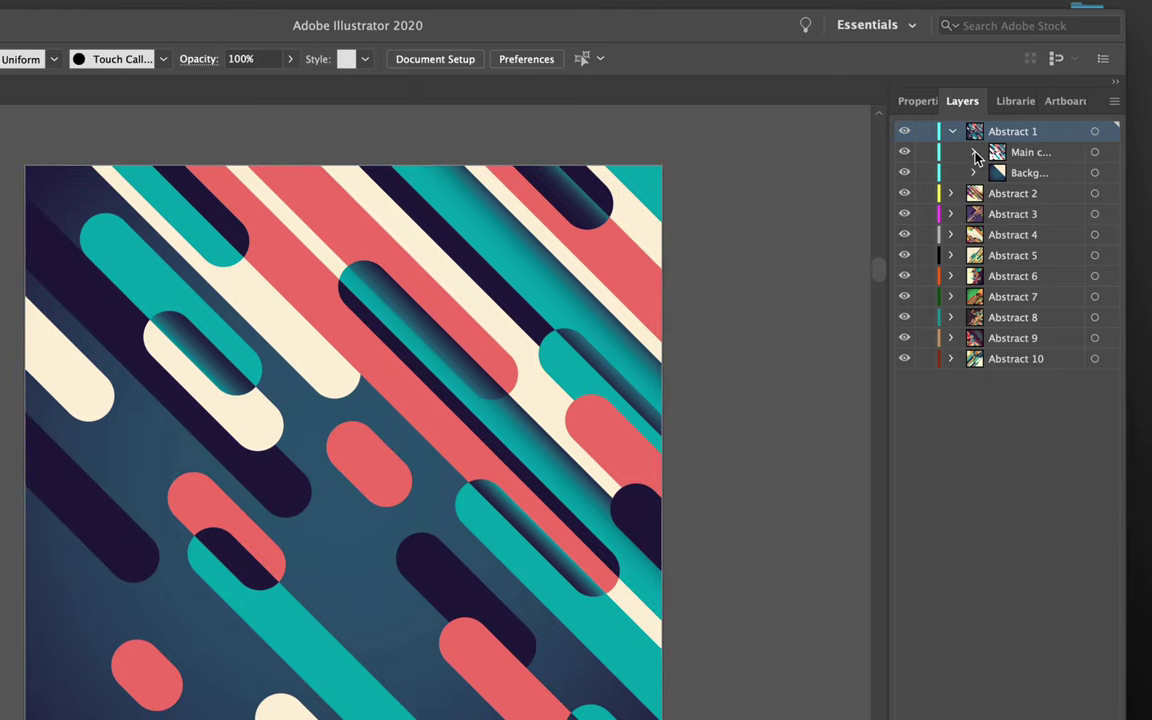
pyautogui.click(975, 153)
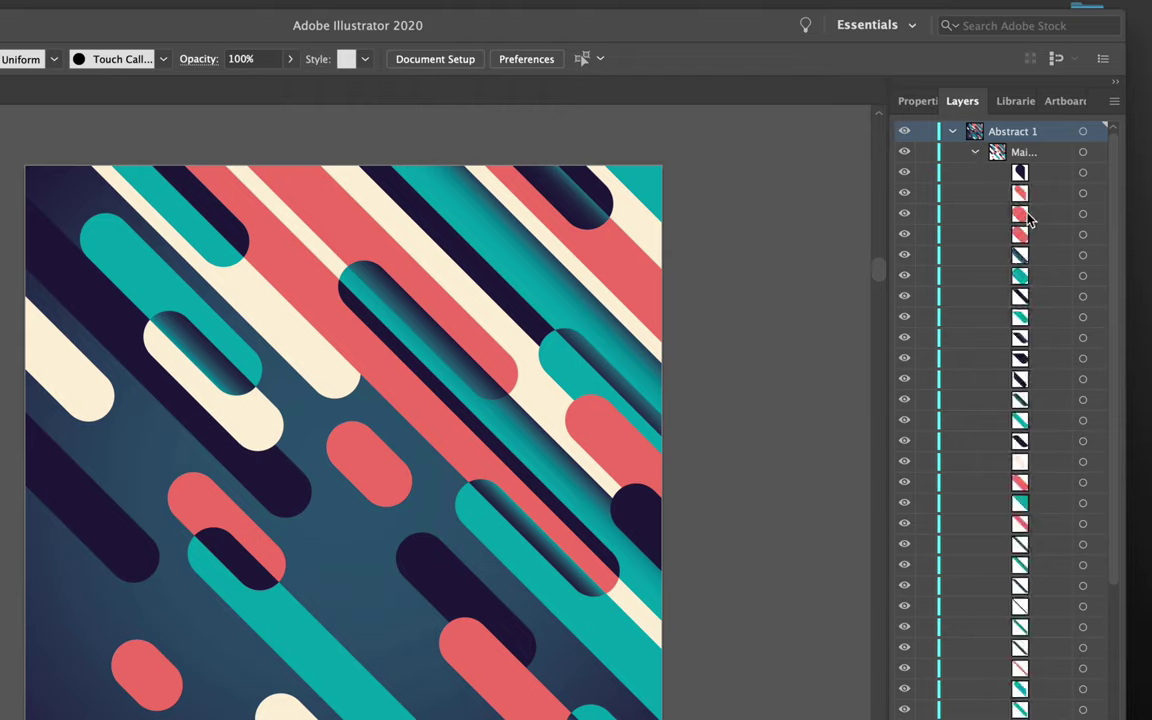
# Scroll the Main sublayer's path list, collapsing and re-expanding Main
pyautogui.scroll(-10, 997, 418)
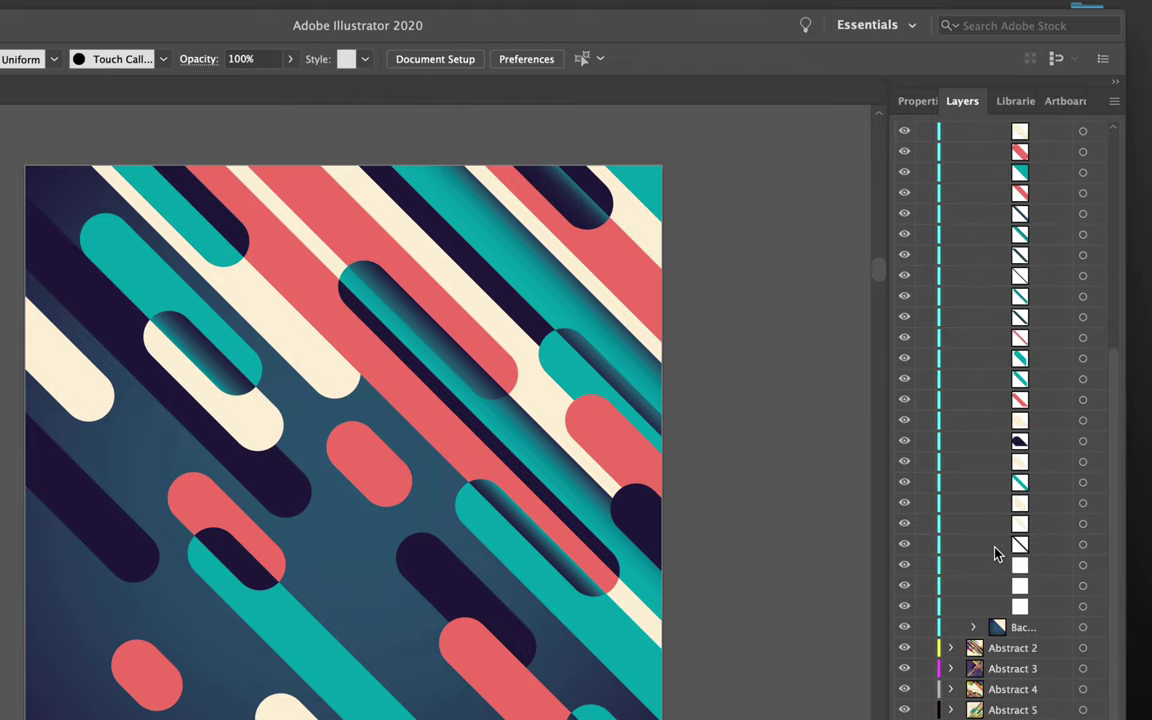
pyautogui.scroll(10, 1000, 310)
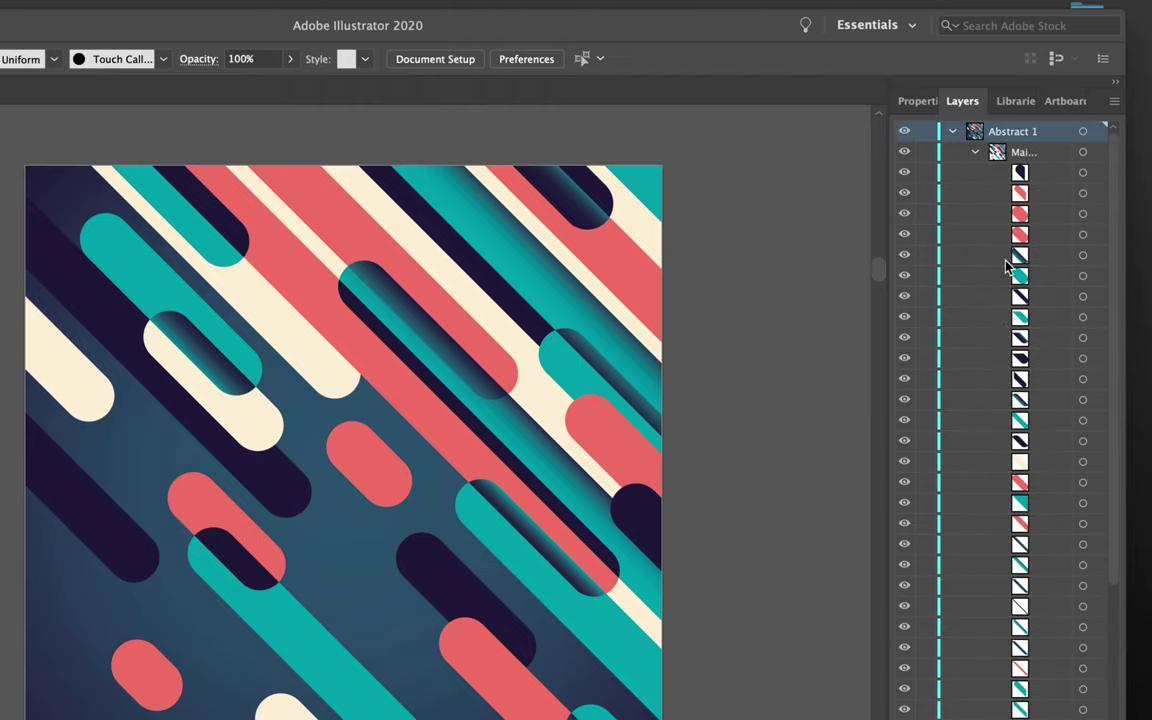
pyautogui.click(971, 153)
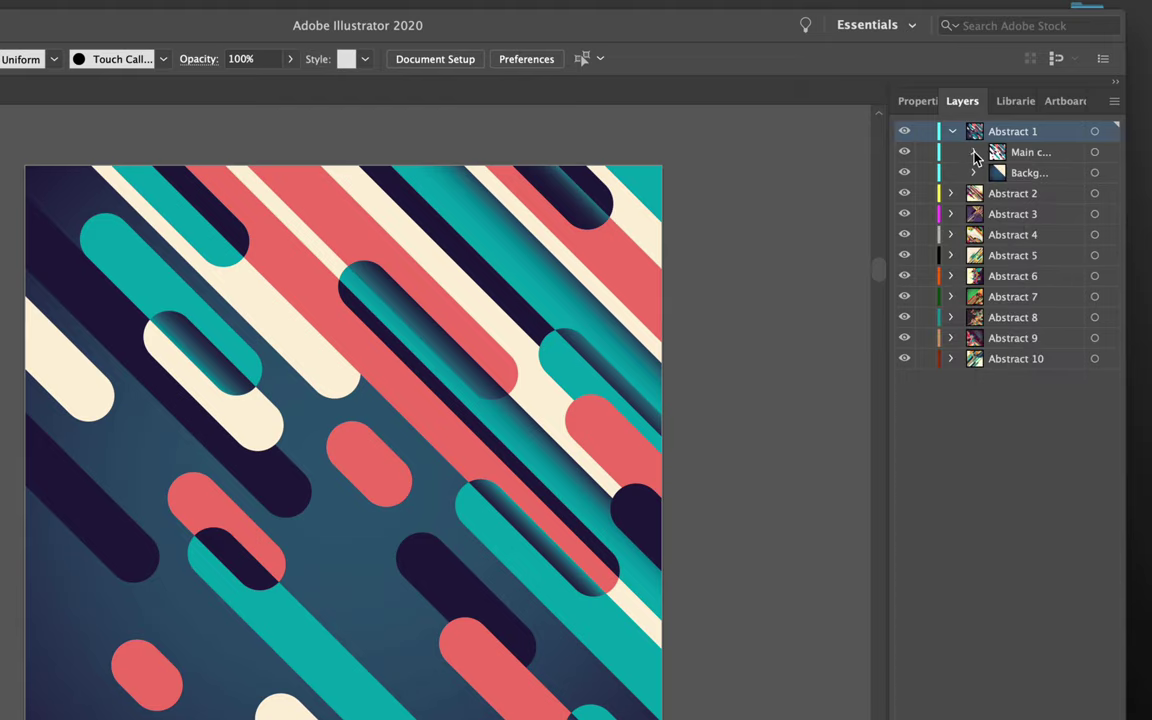
pyautogui.click(973, 153)
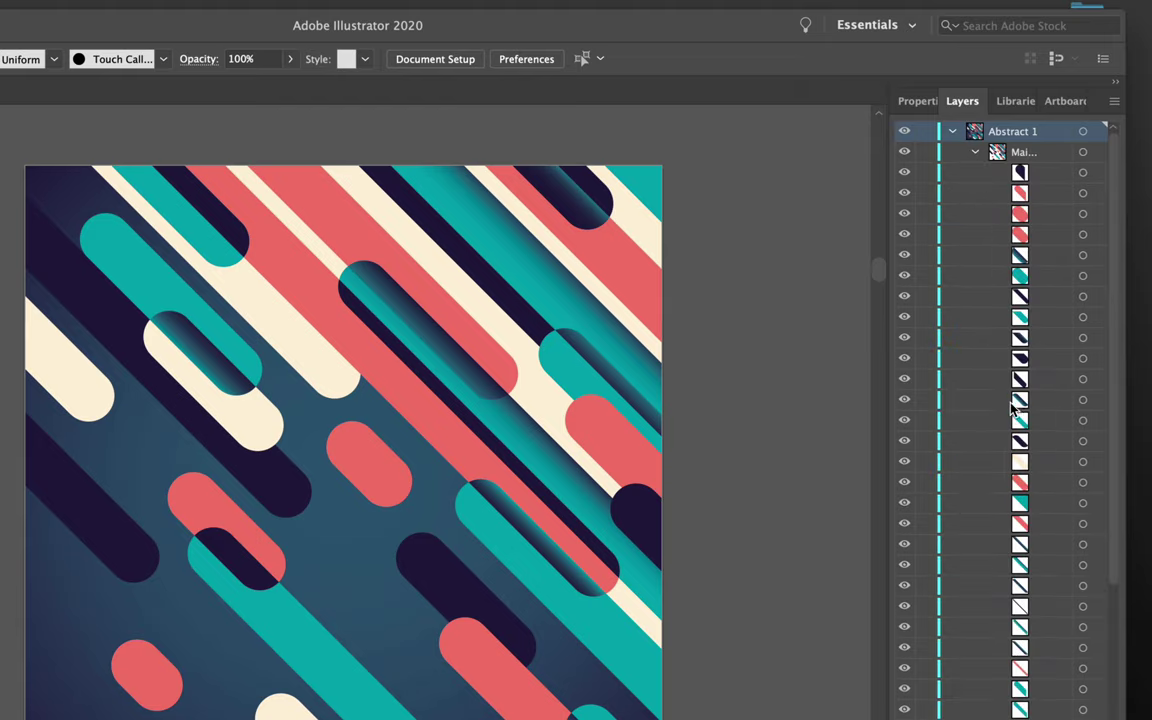
pyautogui.scroll(-5, 1015, 399)
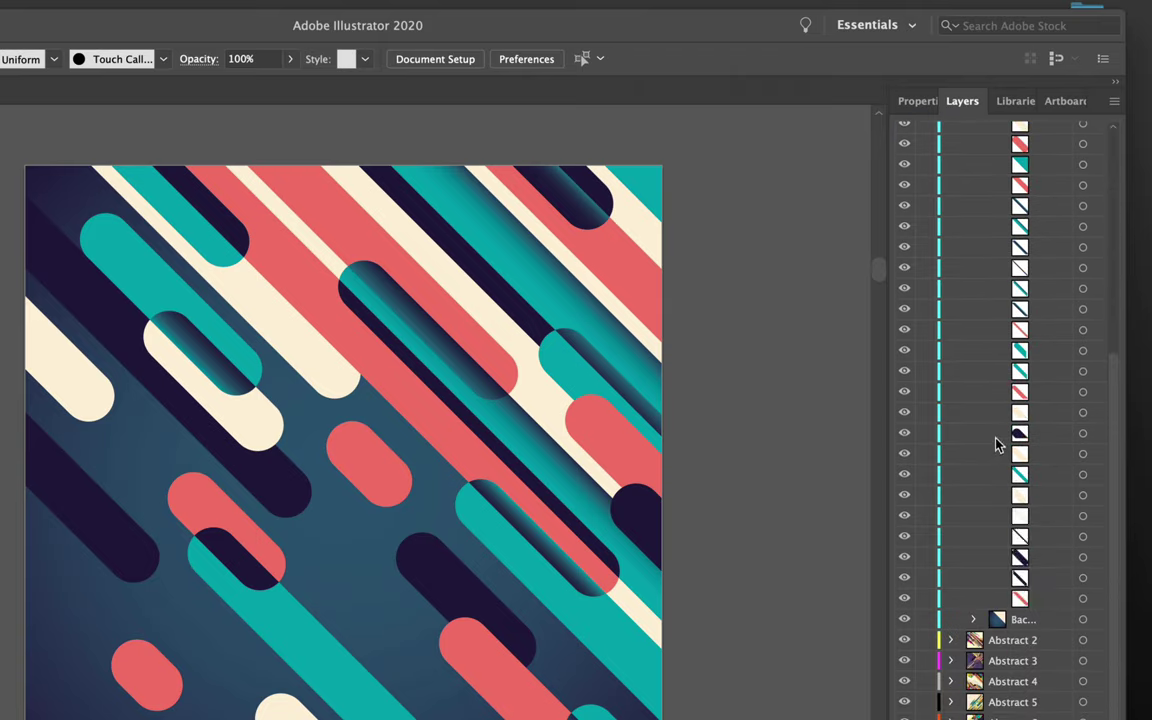
pyautogui.scroll(6, 998, 444)
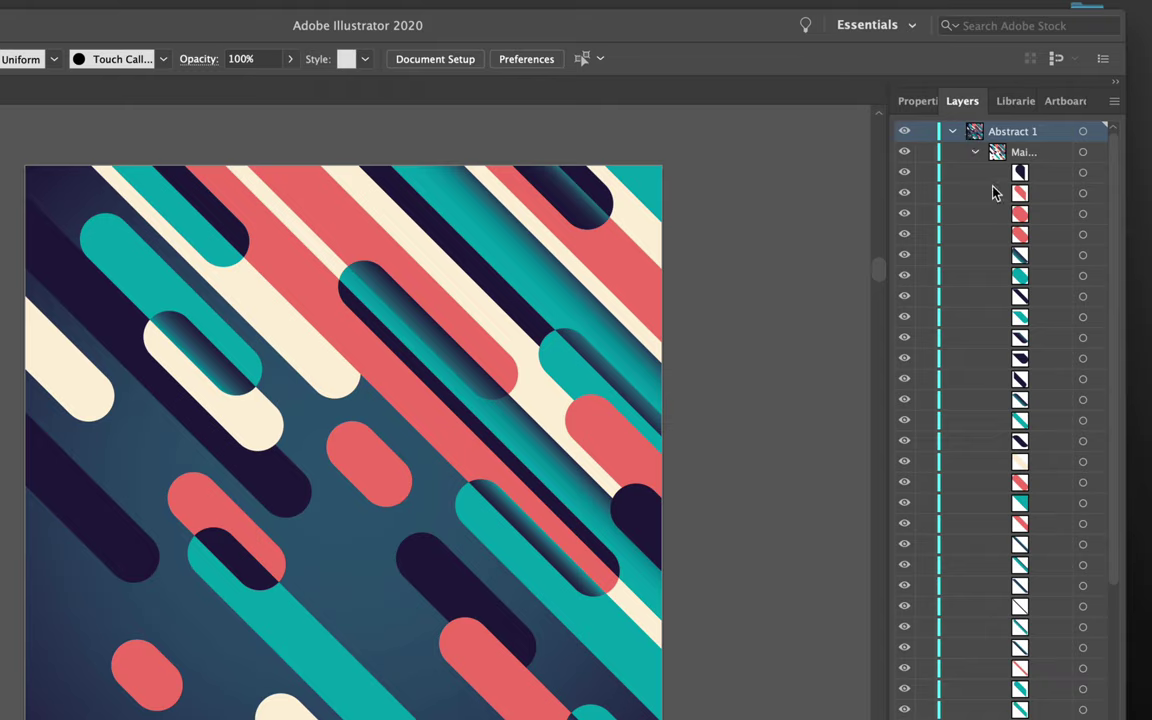
# Collapse and re-expand Abstract 1 and its Main sublayer, reviewing the paths
pyautogui.click(953, 132)
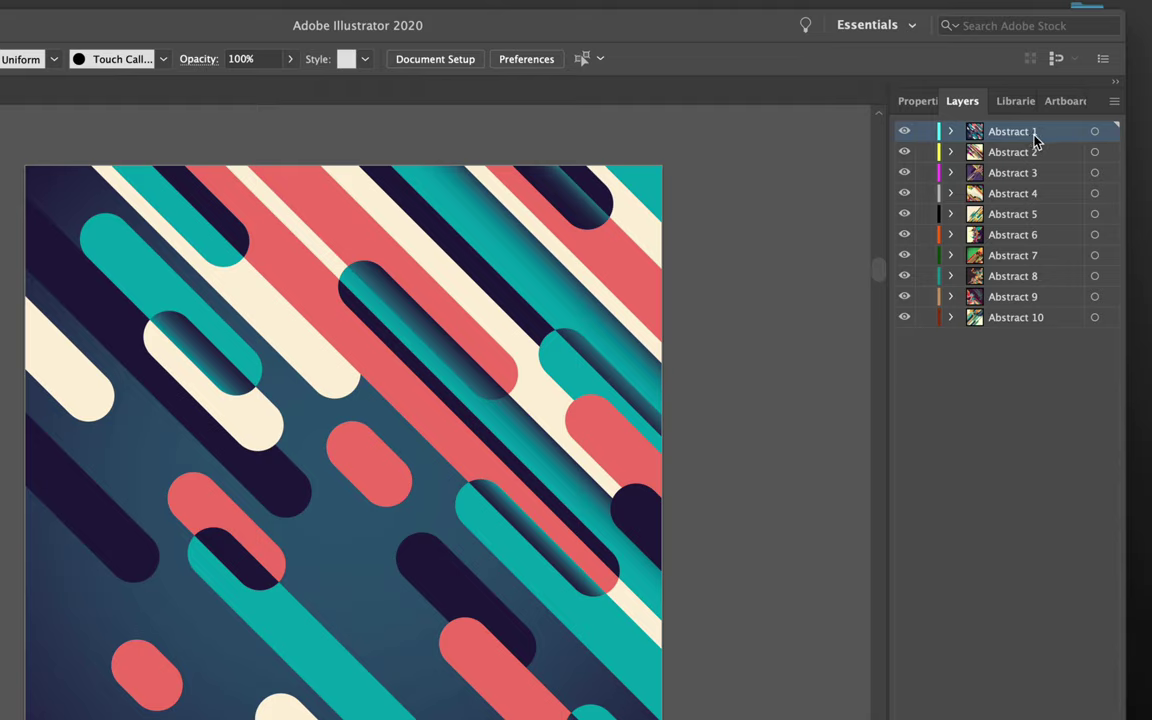
pyautogui.keyDown('alt'); pyautogui.click(952, 132); pyautogui.keyUp('alt')
pyautogui.click(975, 152)
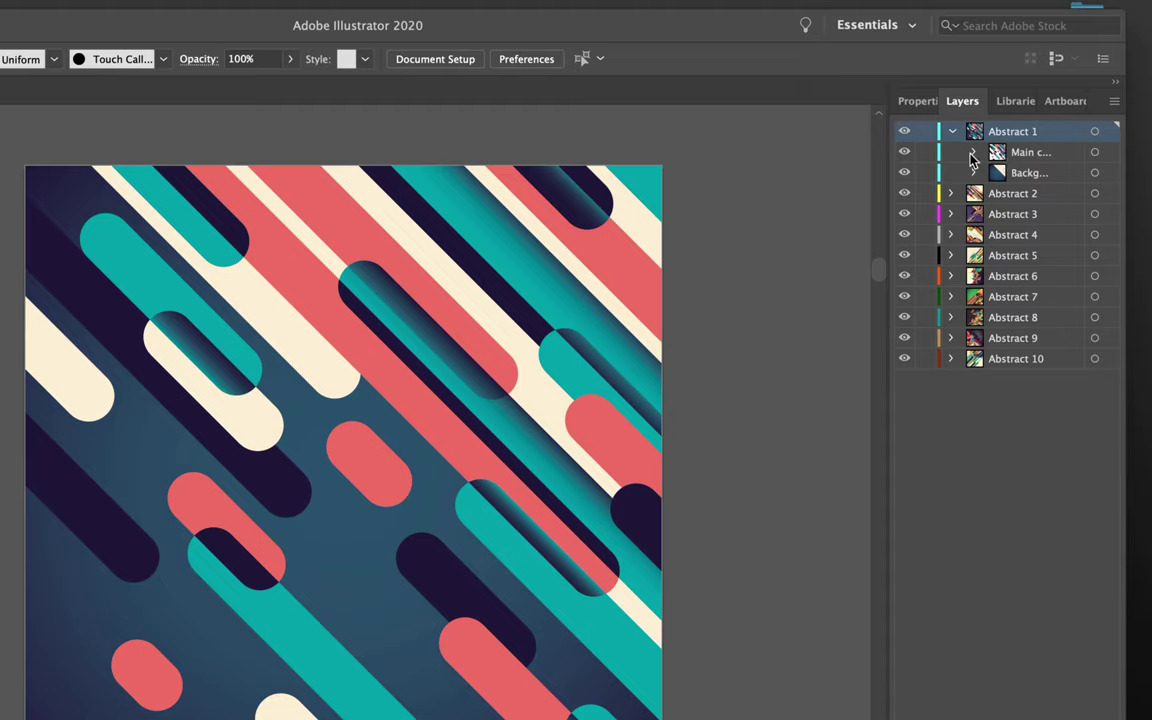
pyautogui.click(972, 155)
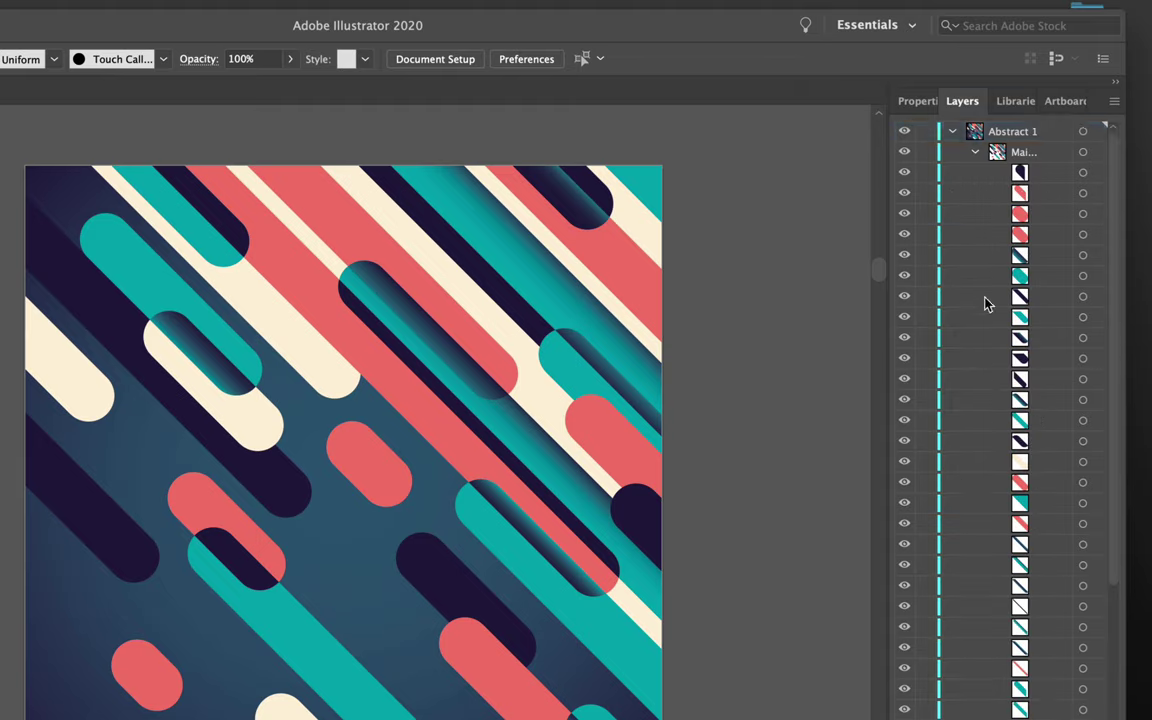
pyautogui.scroll(-2, 984, 405)
pyautogui.scroll(-5, 984, 410)
pyautogui.scroll(6, 984, 410)
# Toggle the Main sublayer's visibility off and on twice, leaving it visible
pyautogui.click(904, 154)
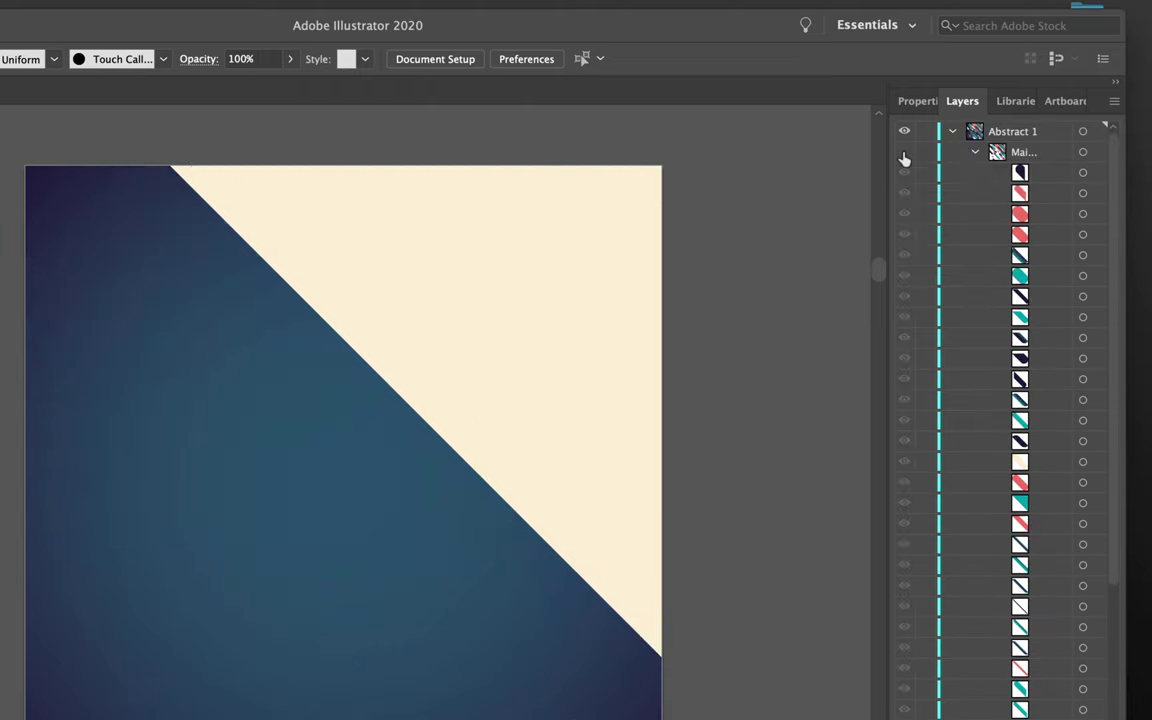
pyautogui.click(904, 154)
pyautogui.click(904, 154)
pyautogui.click(904, 155)
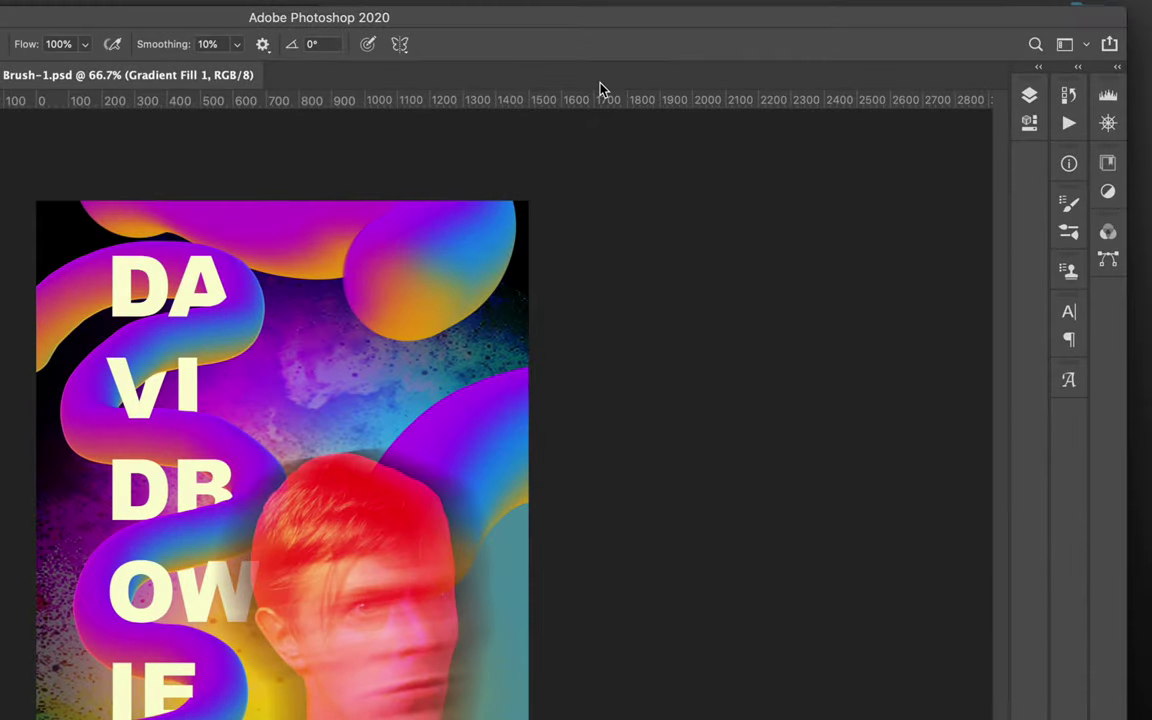
# Open the poster's Layers panel in Photoshop and scroll its list
pyautogui.click(1029, 95)
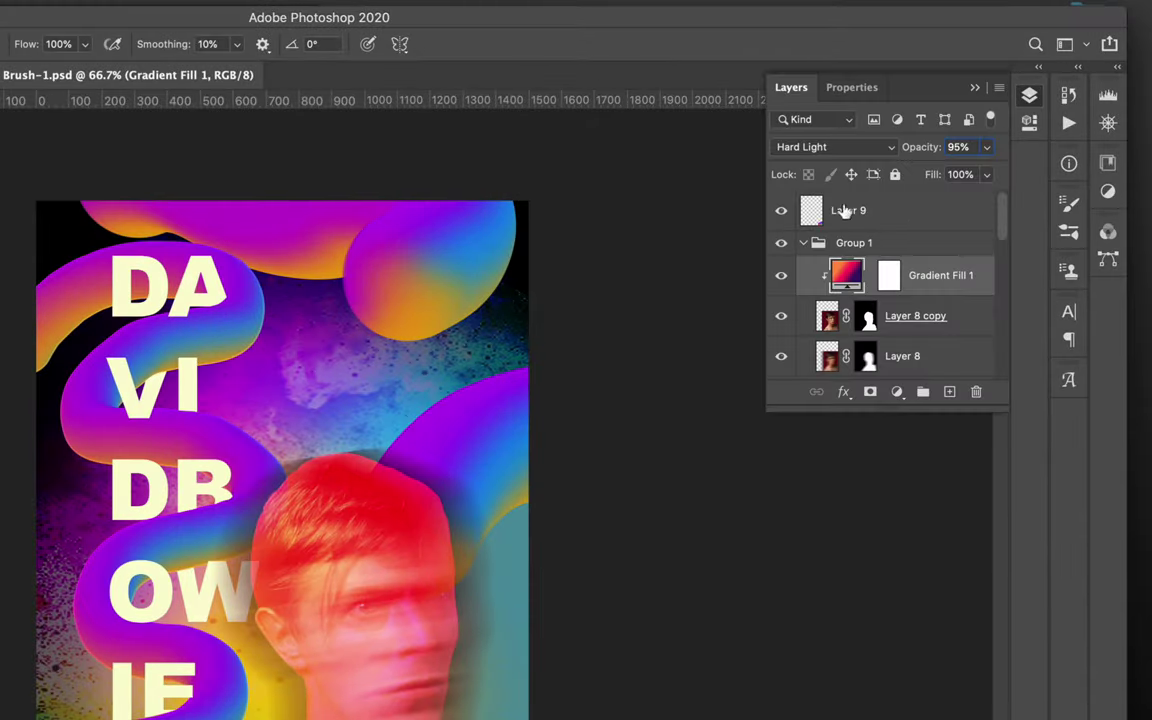
pyautogui.scroll(-5, 882, 247)
pyautogui.scroll(5, 875, 290)
pyautogui.scroll(-5, 870, 305)
pyautogui.scroll(5, 872, 298)
# Make Layer 9, above Group 1, the active layer
pyautogui.click(922, 216)
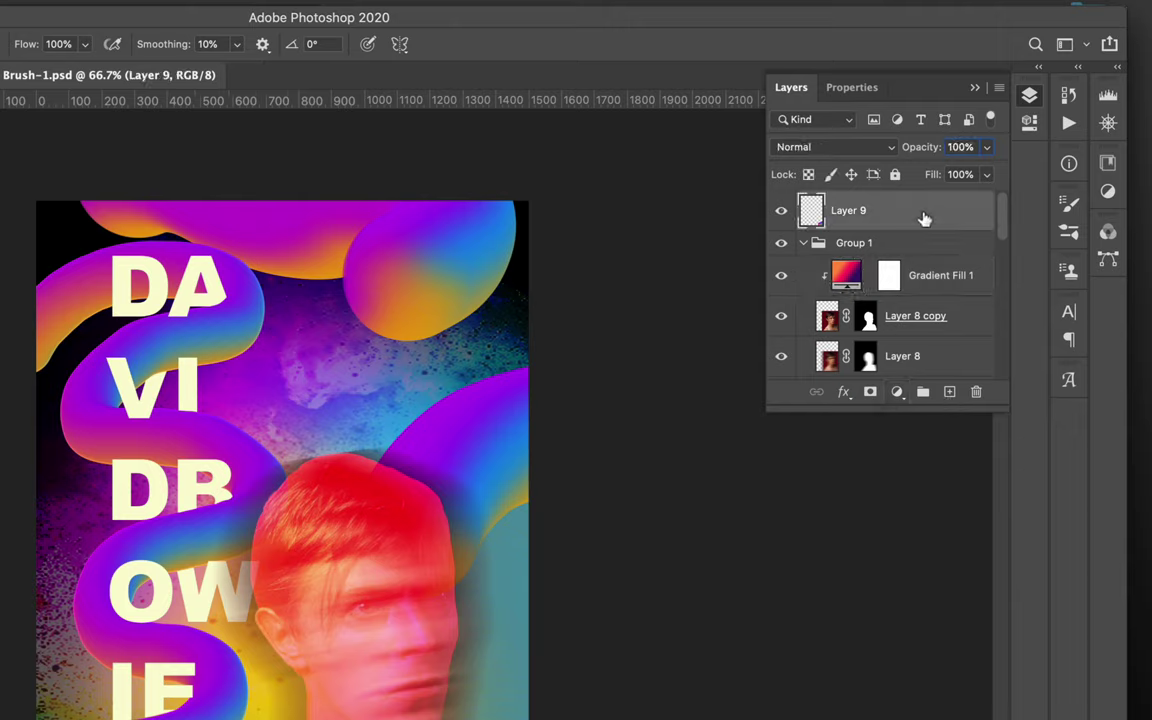
pyautogui.scroll(-5, 905, 326)
pyautogui.scroll(5, 905, 326)
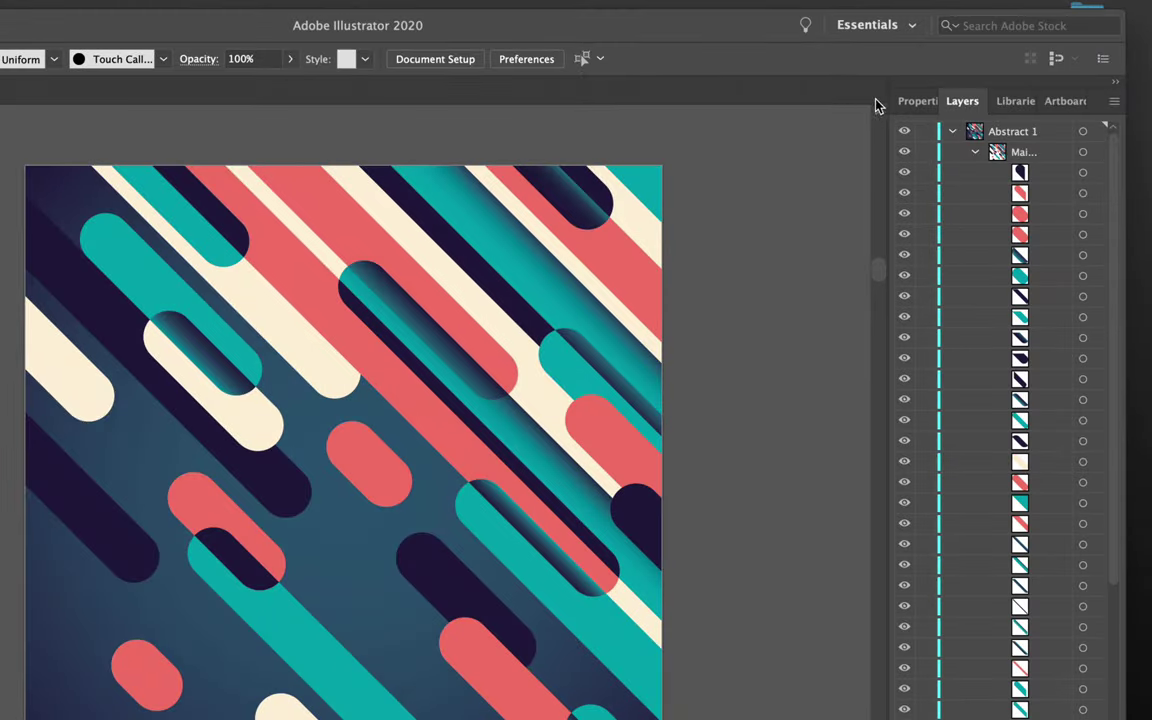
# Float and enlarge the Layers panel, then collapse Abstract 1
pyautogui.moveTo(962, 101); pyautogui.dragTo(600, 113)
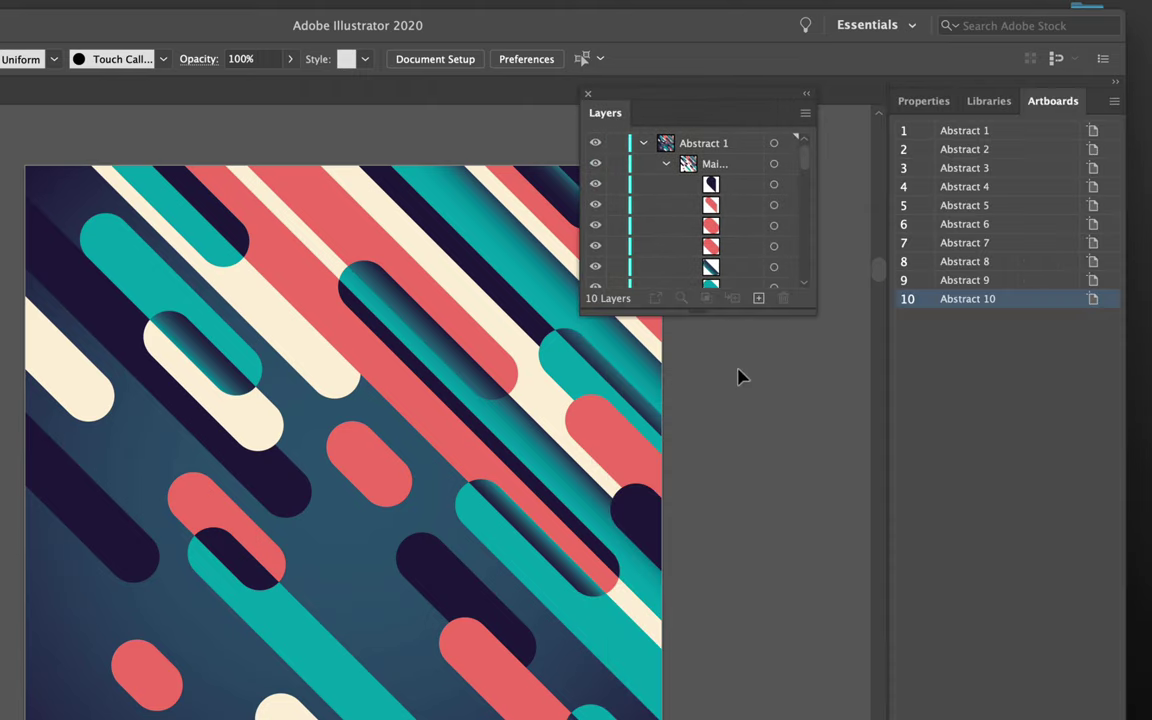
pyautogui.moveTo(813, 321); pyautogui.dragTo(866, 496)
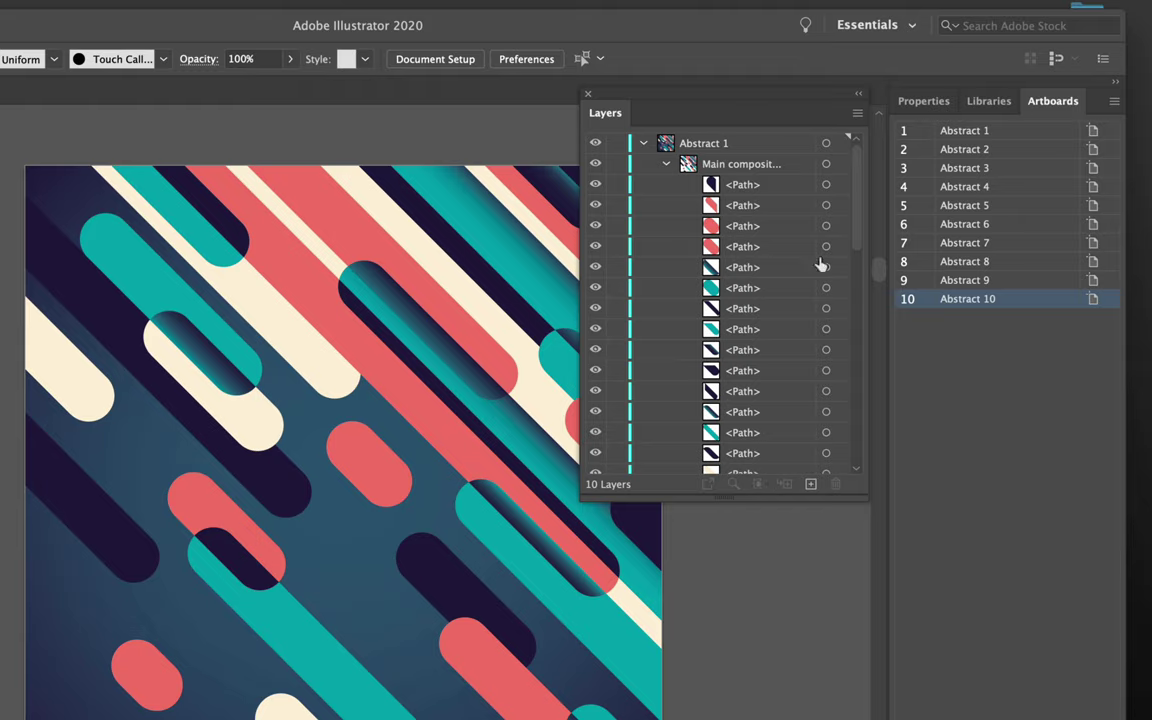
pyautogui.click(643, 143)
# Select Abstract 1, add the new Layer 34, then delete it
pyautogui.click(722, 148)
pyautogui.click(810, 485)
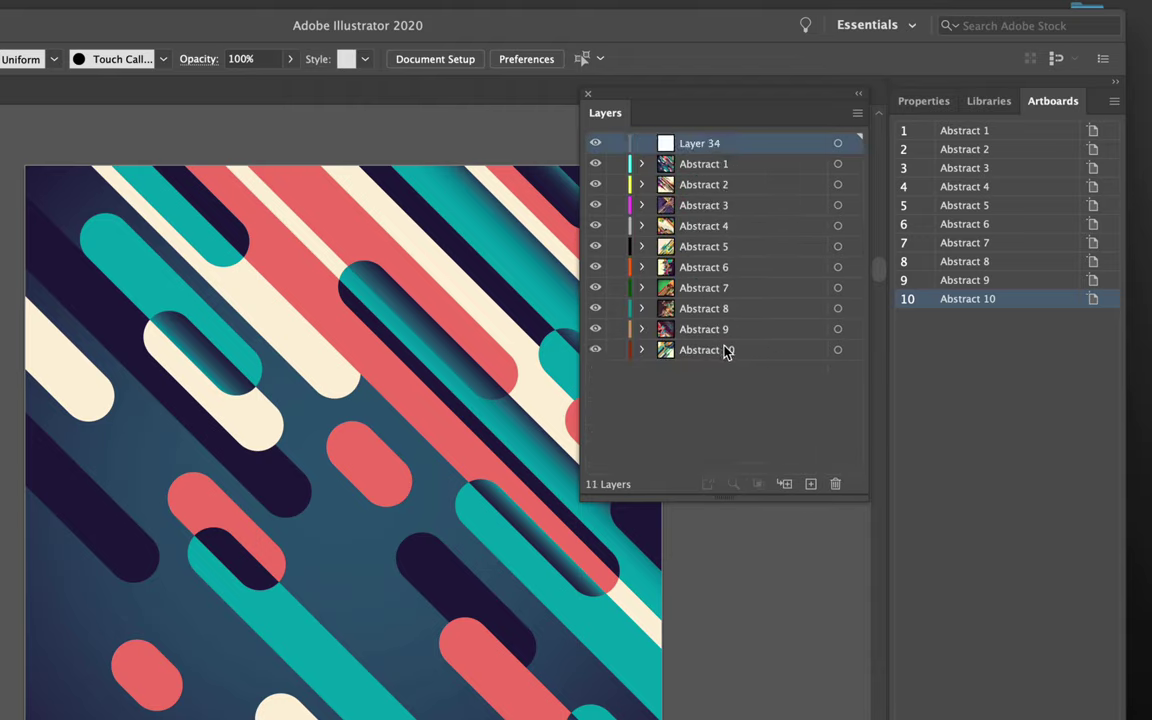
pyautogui.click(836, 484)
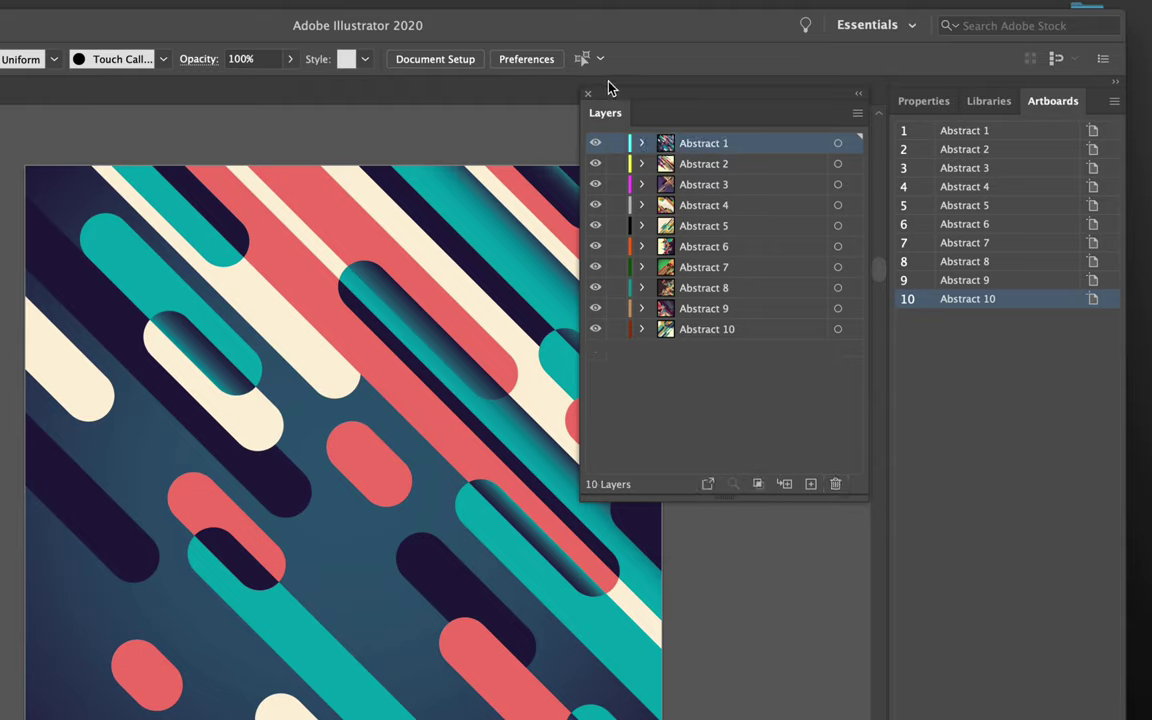
# Add Layer 34 with a sublayer Layer 35, then delete both together
pyautogui.click(812, 486)
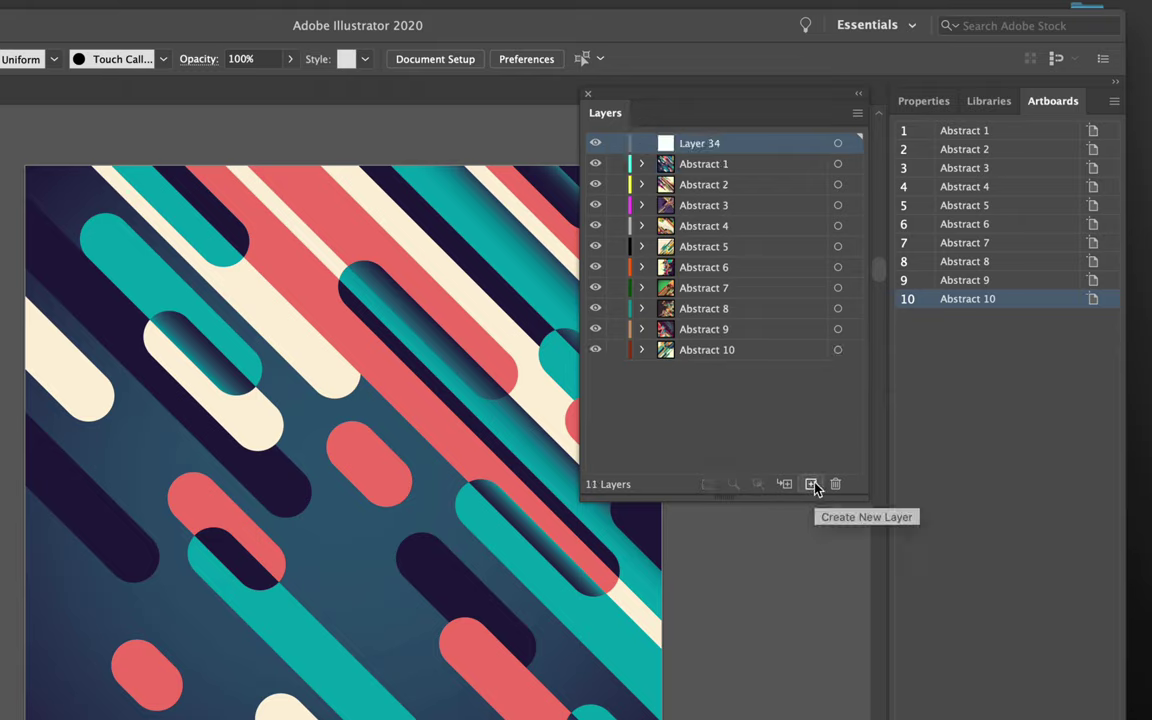
pyautogui.click(785, 485)
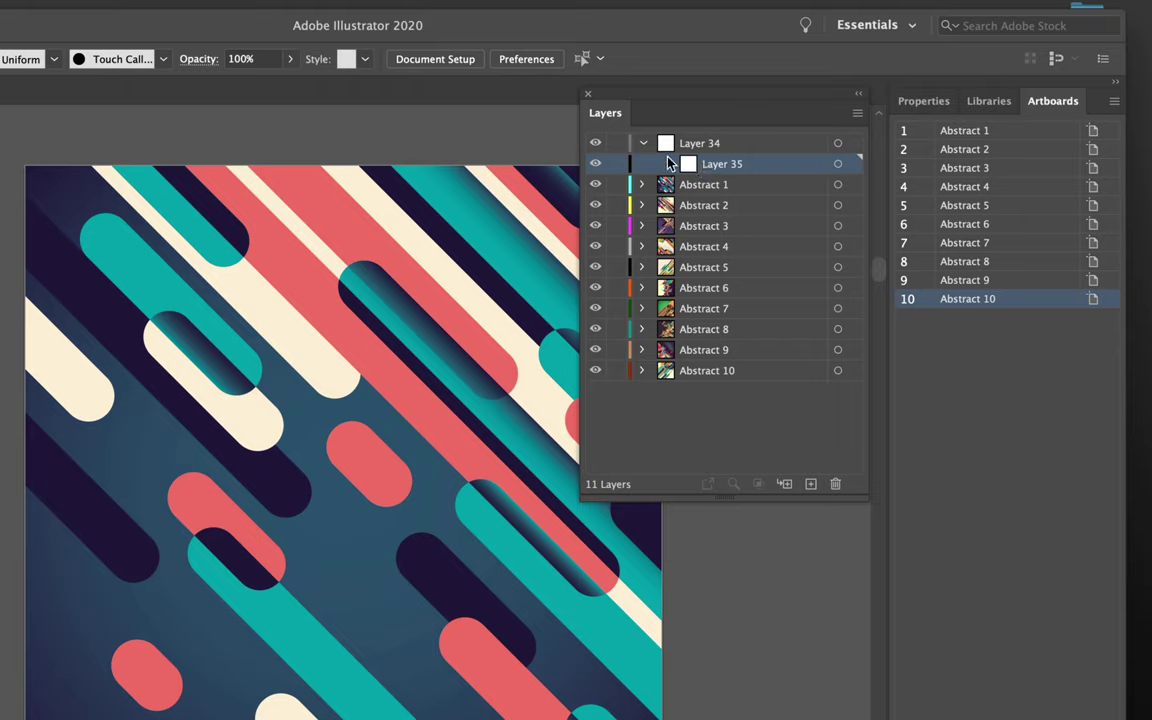
pyautogui.click(771, 146)
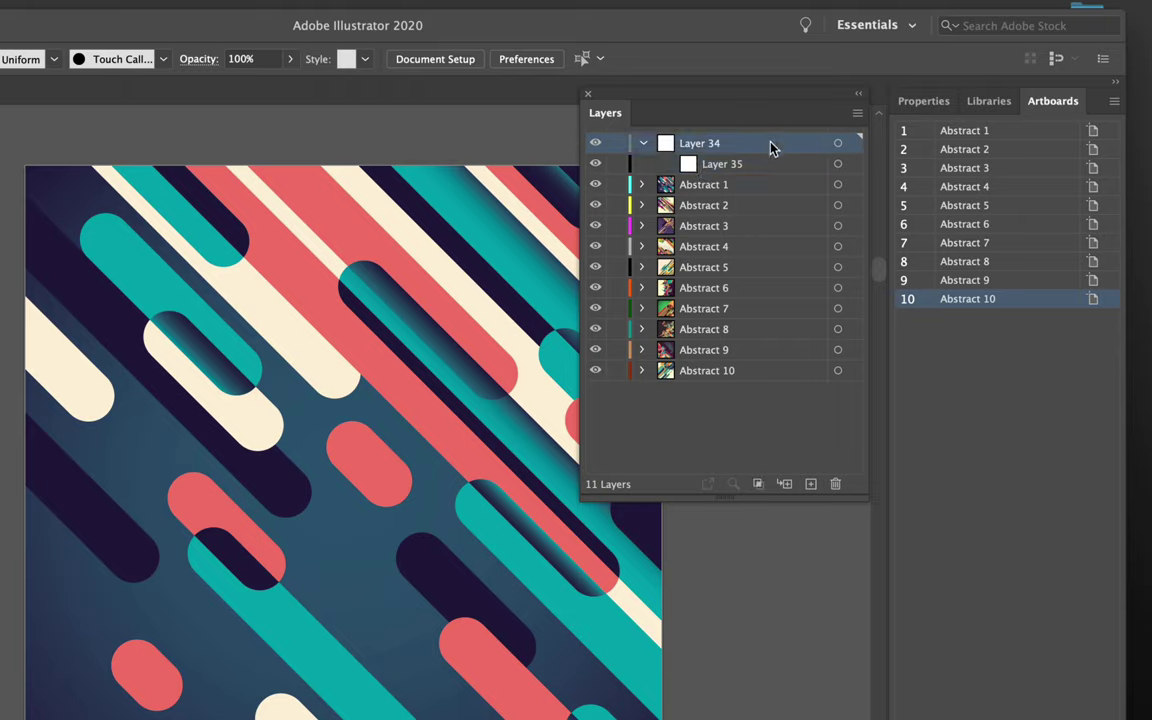
pyautogui.click(835, 485)
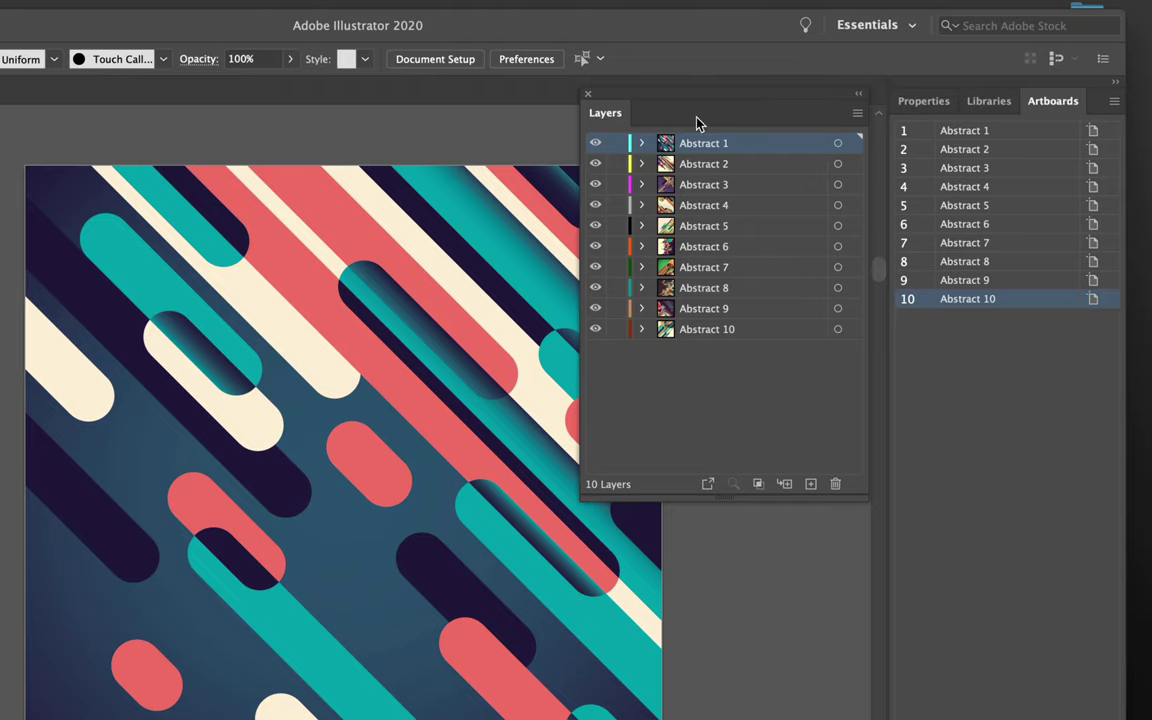
# Expand Abstract 1, select the red pill and zoom in on it
pyautogui.click(641, 143)
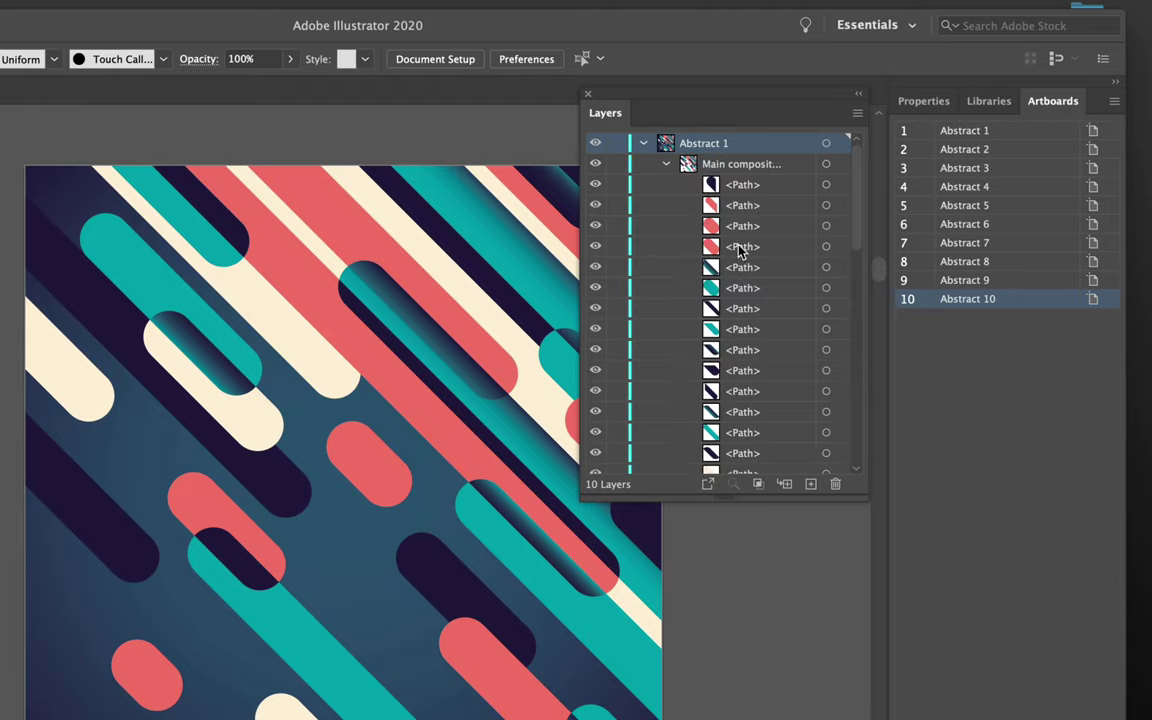
pyautogui.click(380, 472)
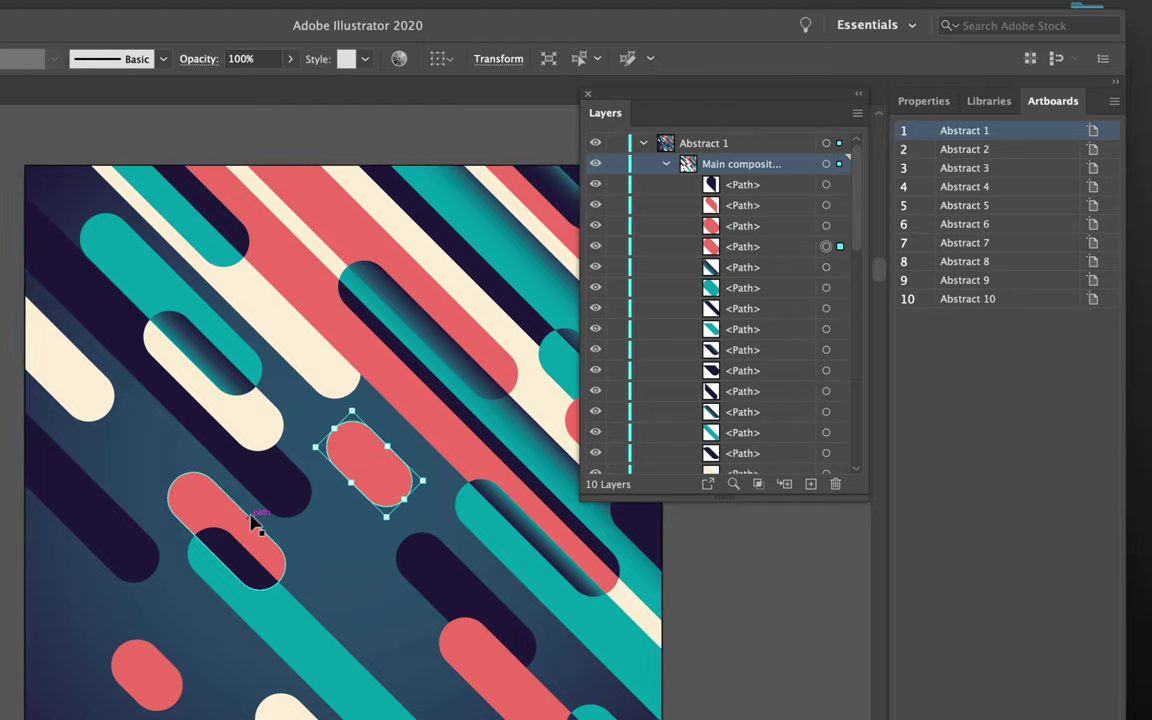
pyautogui.hotkey('ctrl', '+')
pyautogui.hotkey('ctrl', '+')
pyautogui.hotkey('ctrl', '+')
pyautogui.hotkey('ctrl', '+')
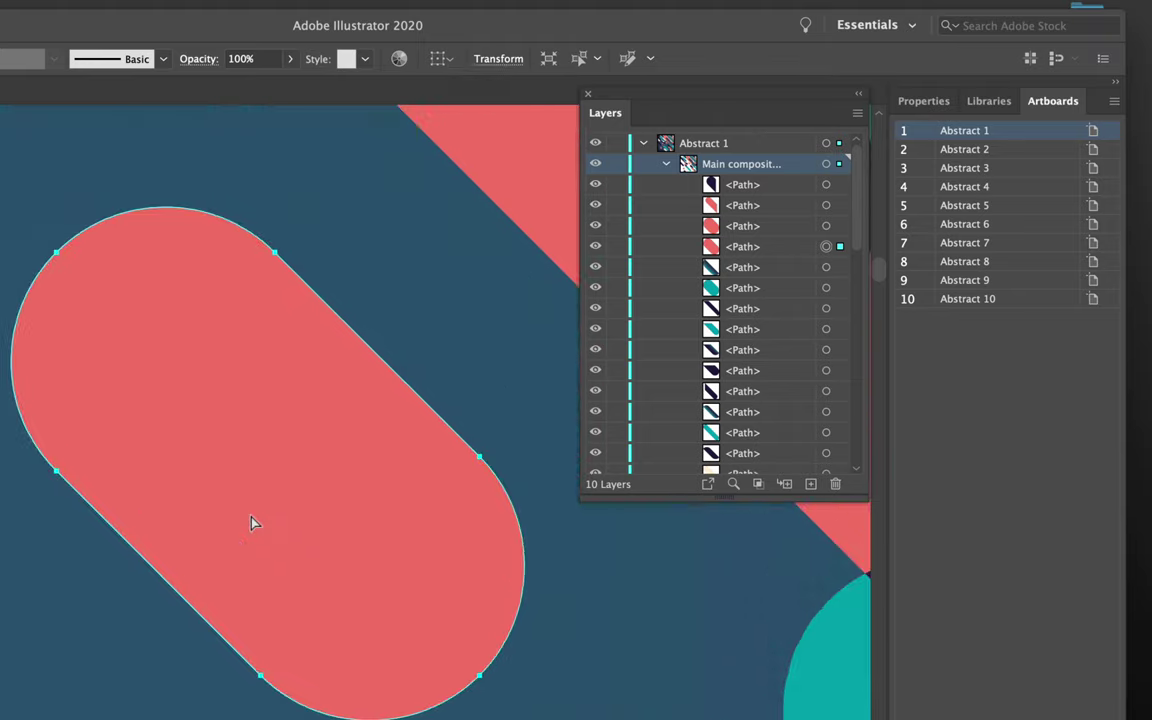
pyautogui.click(162, 447)
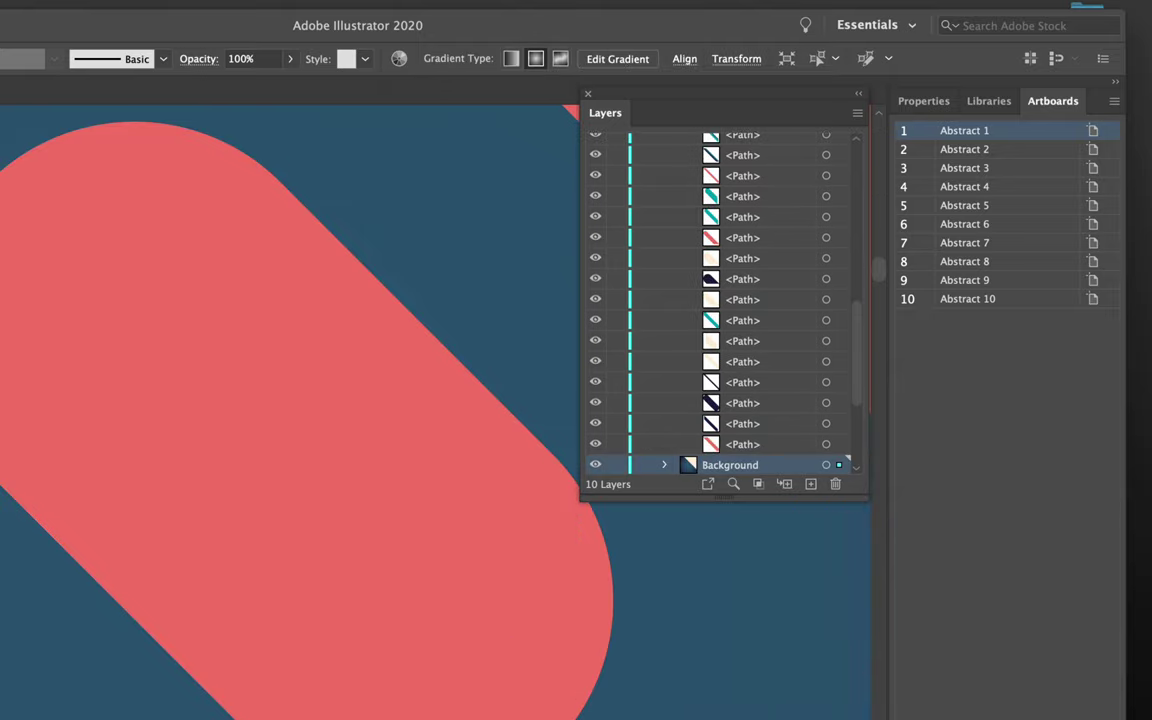
# Zoom in further and scroll around the red pill's smooth edges
pyautogui.hotkey('ctrl', '+')
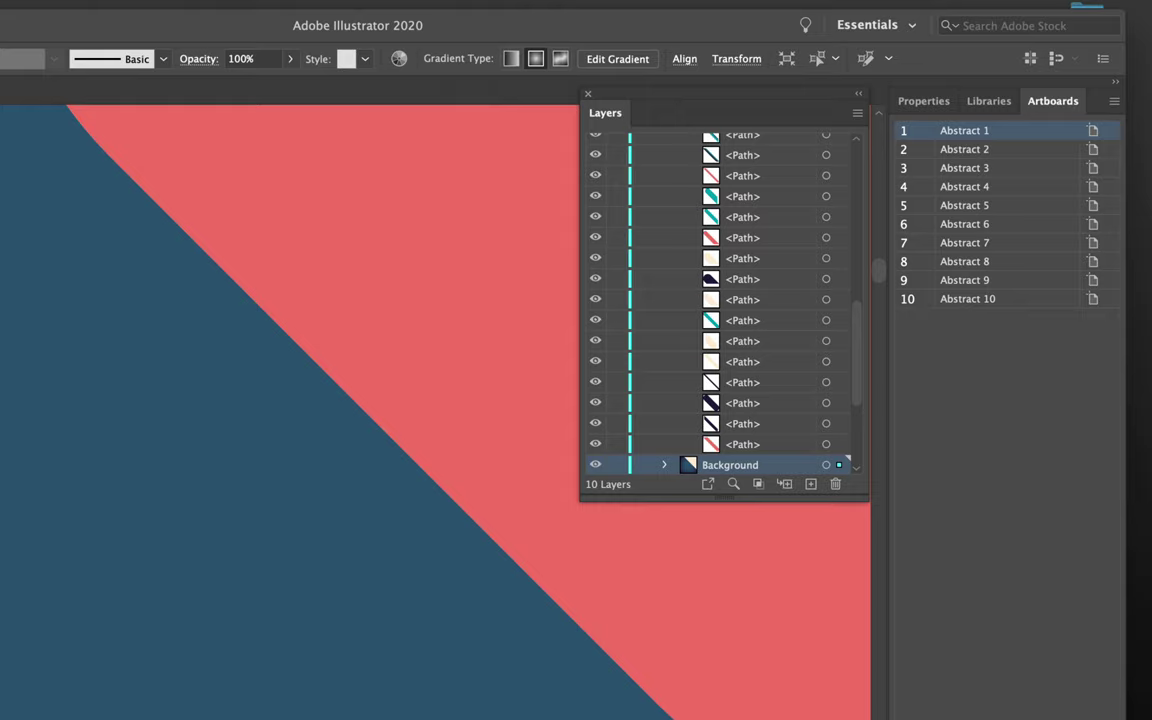
pyautogui.scroll(3, 288, 226)
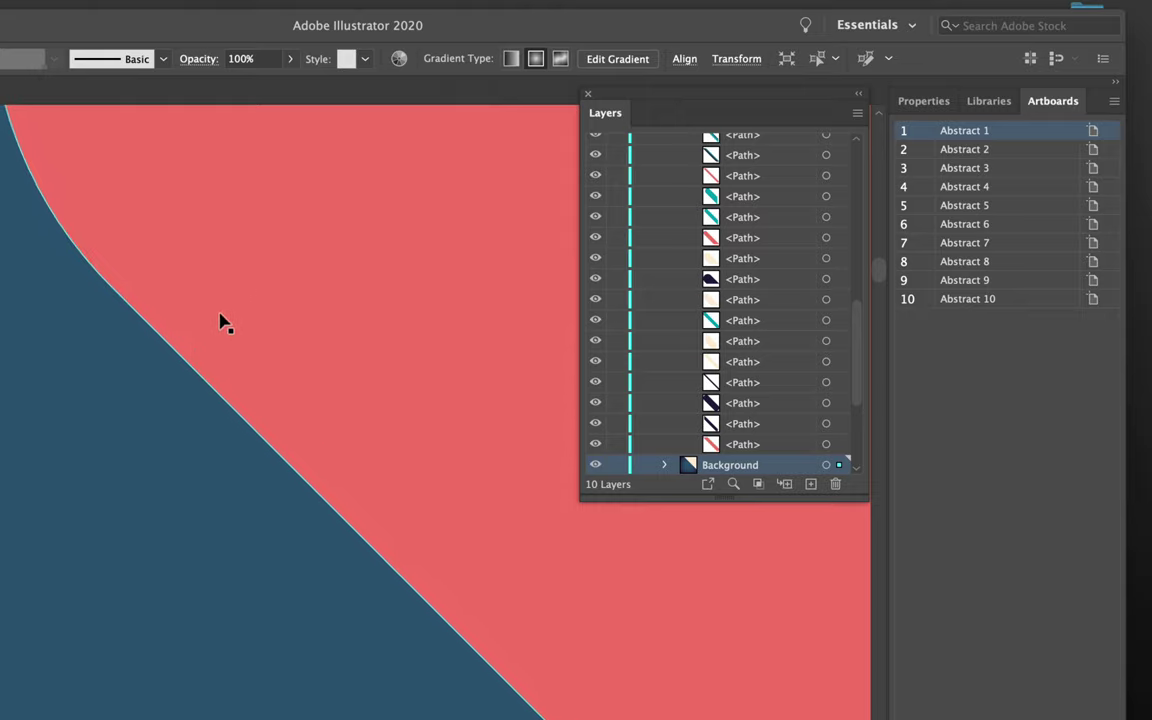
pyautogui.scroll(5, 222, 322)
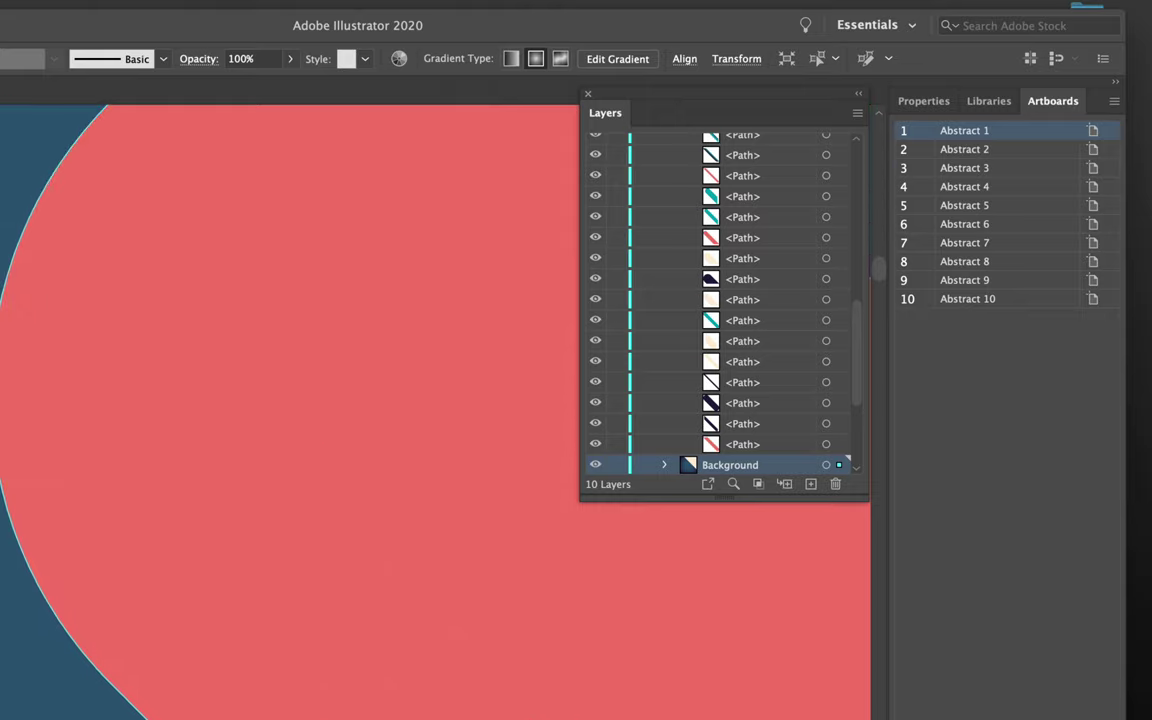
pyautogui.scroll(5, 77, 352)
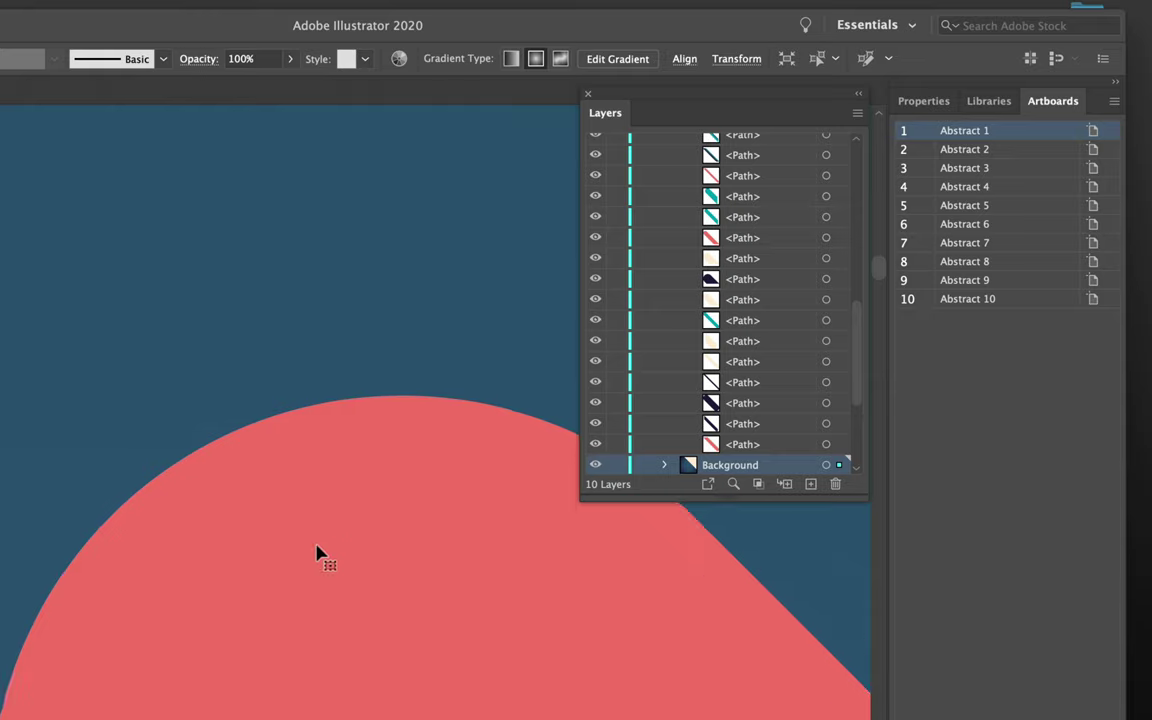
pyautogui.scroll(-3, 308, 480)
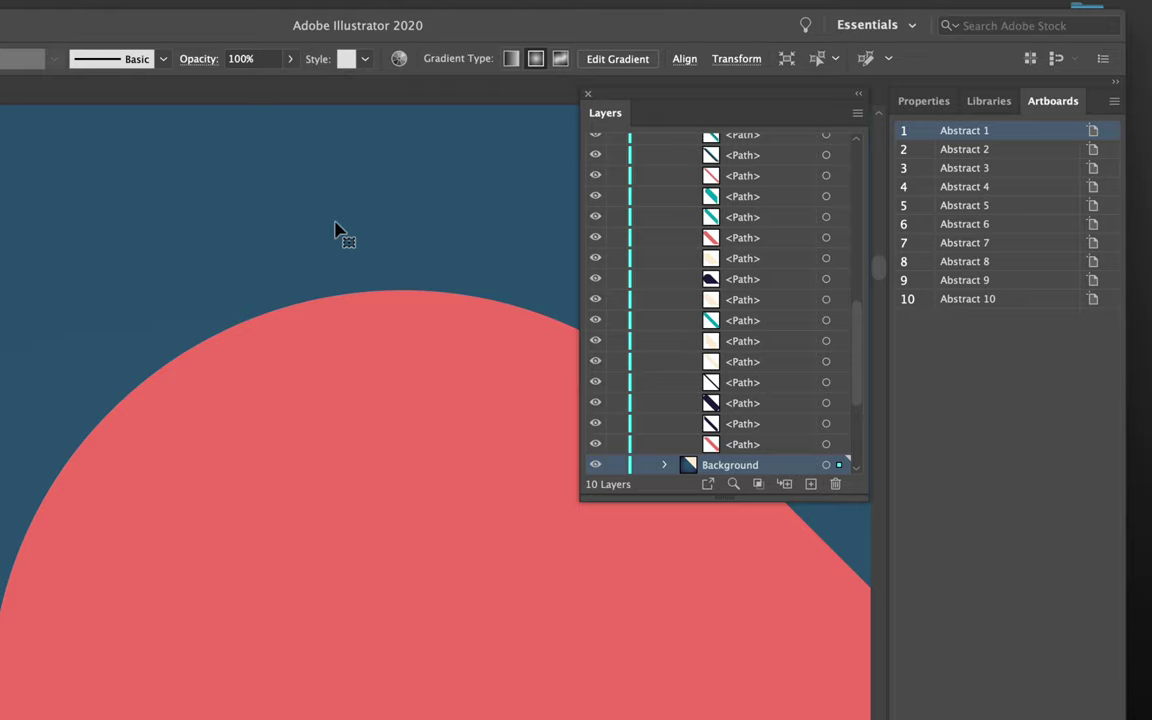
pyautogui.scroll(-5, 335, 230)
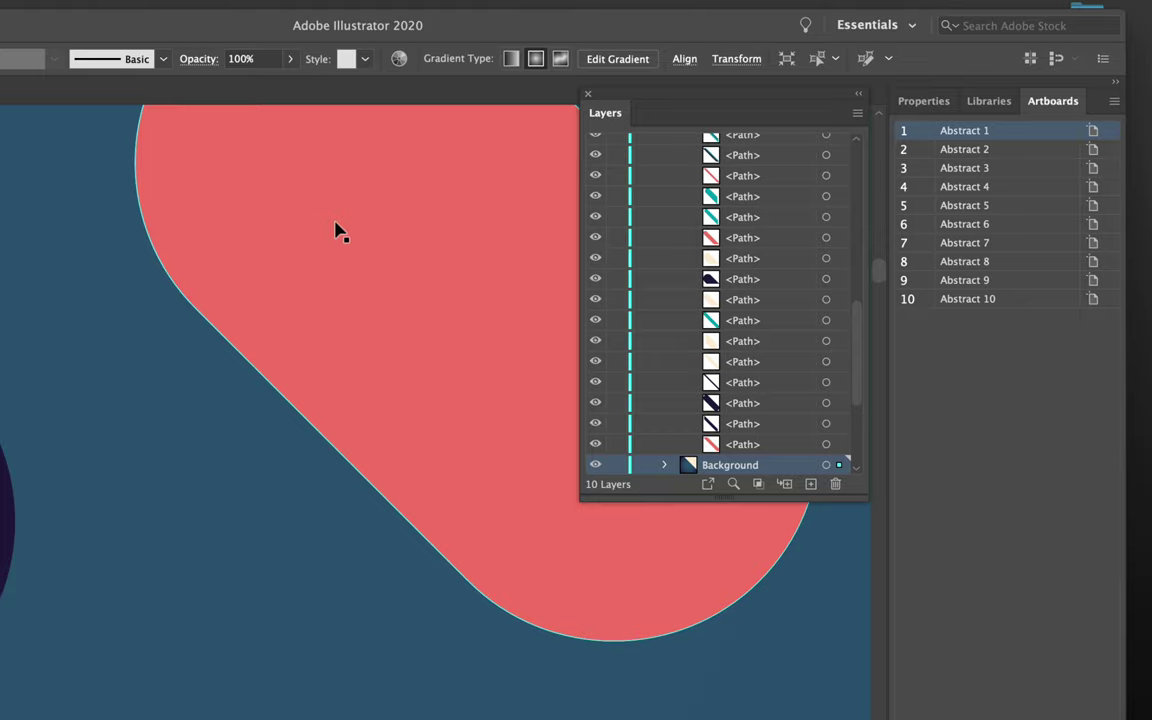
pyautogui.scroll(5, 335, 230)
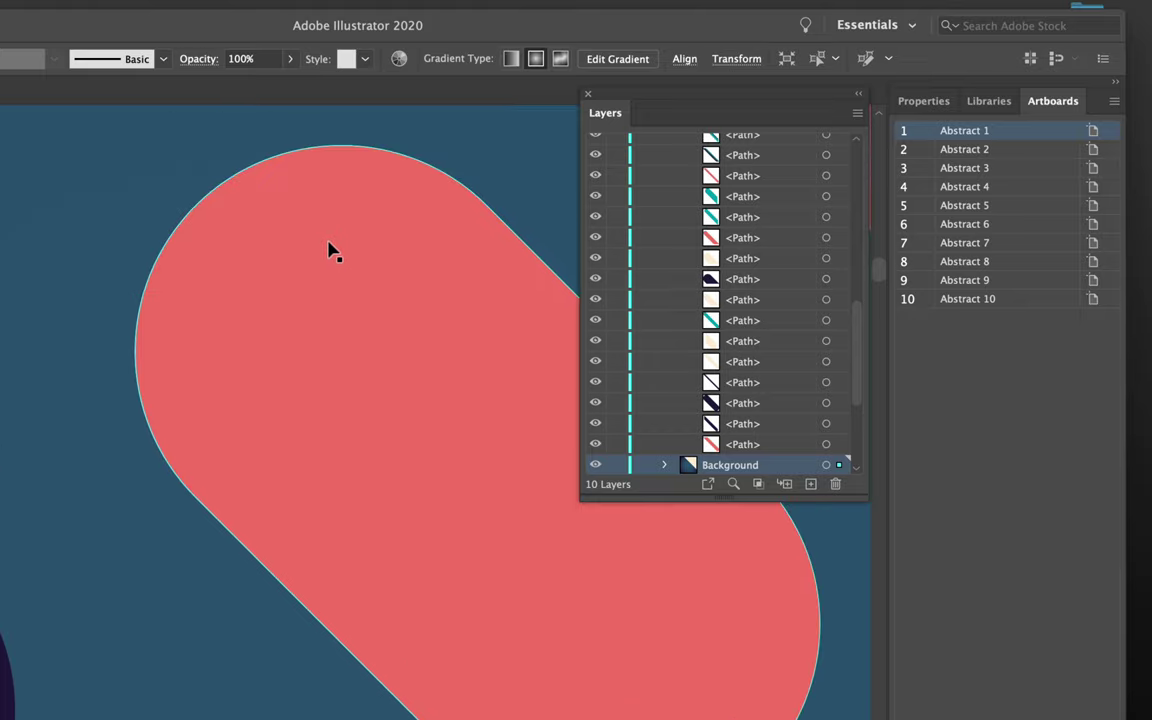
pyautogui.scroll(3, 333, 250)
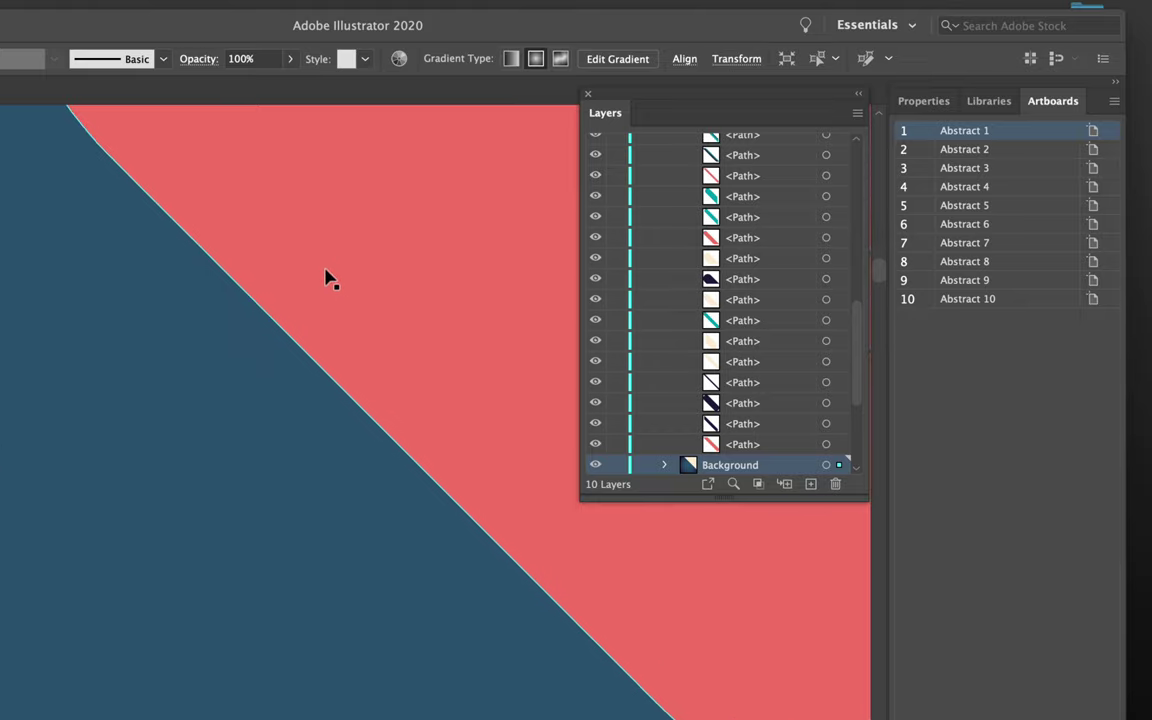
pyautogui.scroll(5, 324, 278)
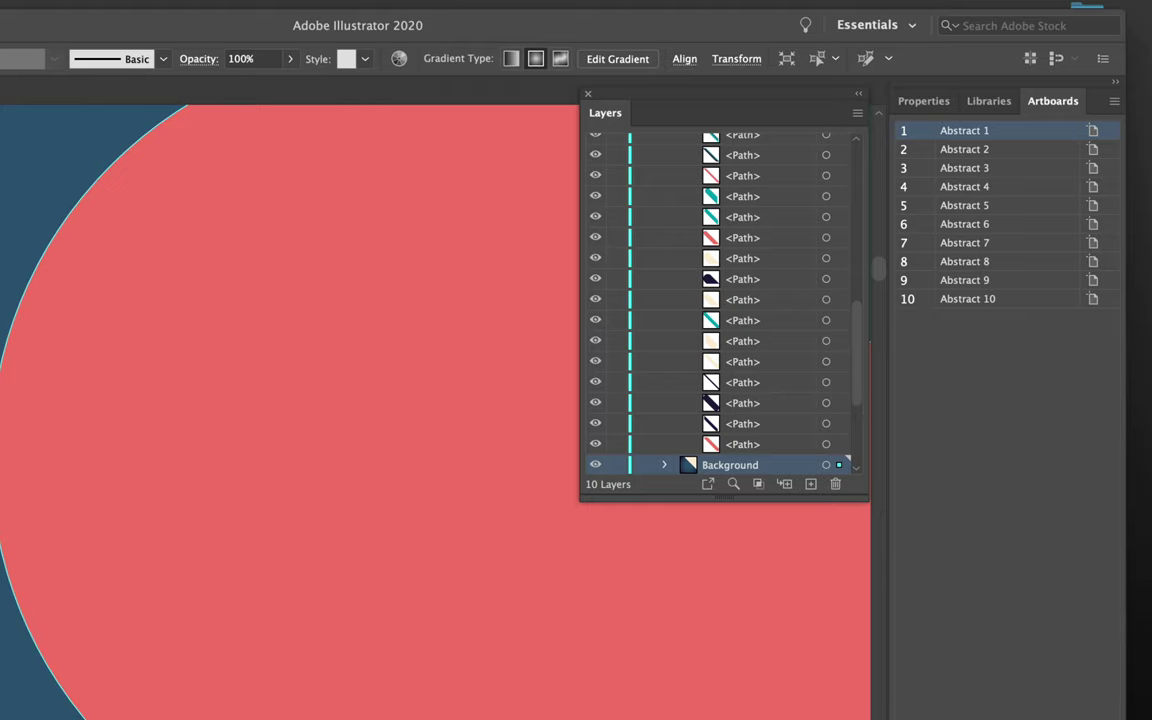
pyautogui.press('F7')
pyautogui.press('super+Tab')
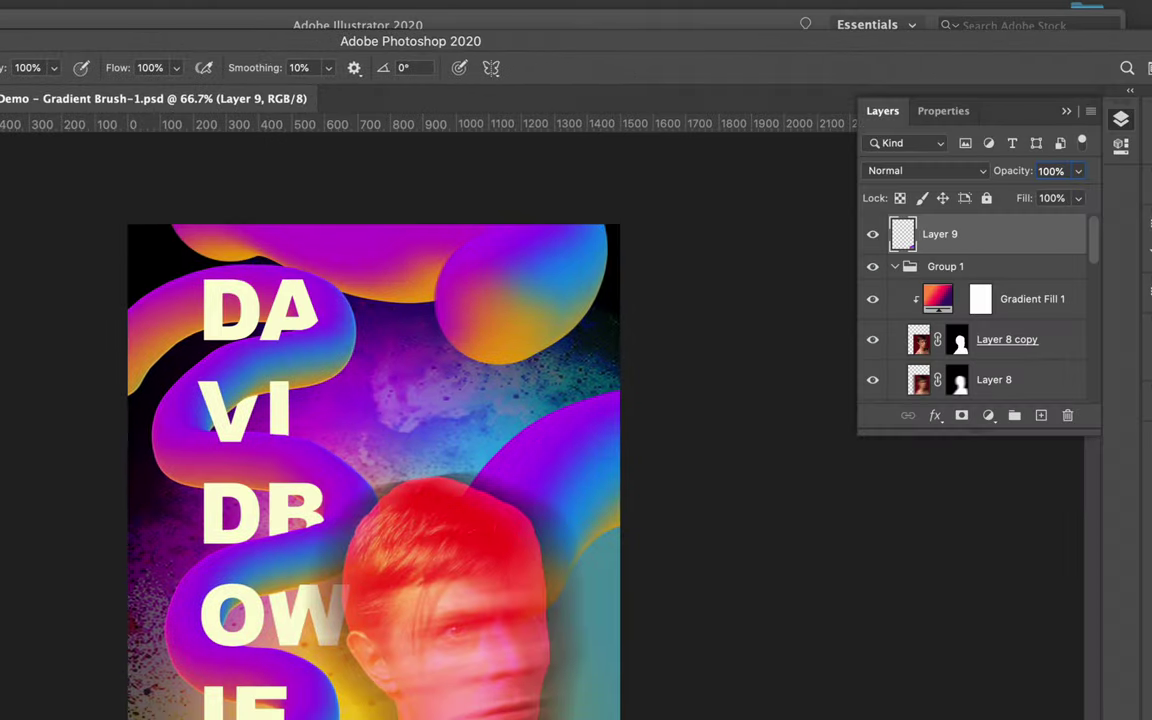
pyautogui.press('super+plus')
pyautogui.press('super+plus')
pyautogui.press('super+plus')
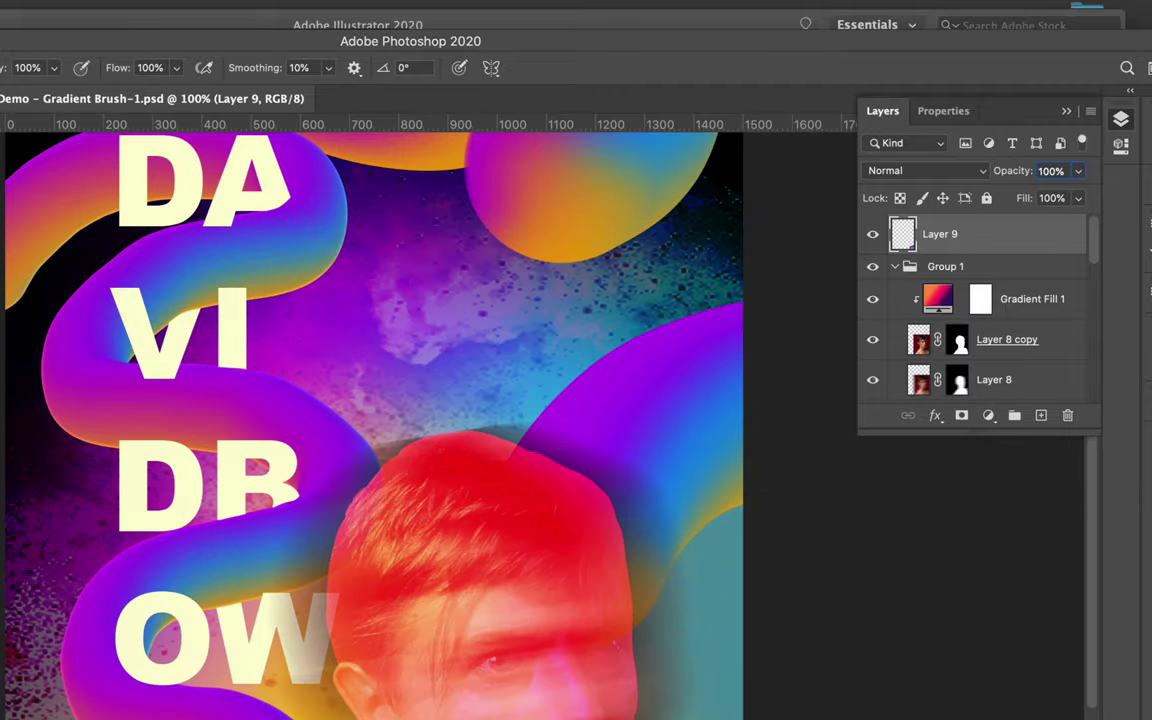
pyautogui.hscroll(-10, 430, 420)
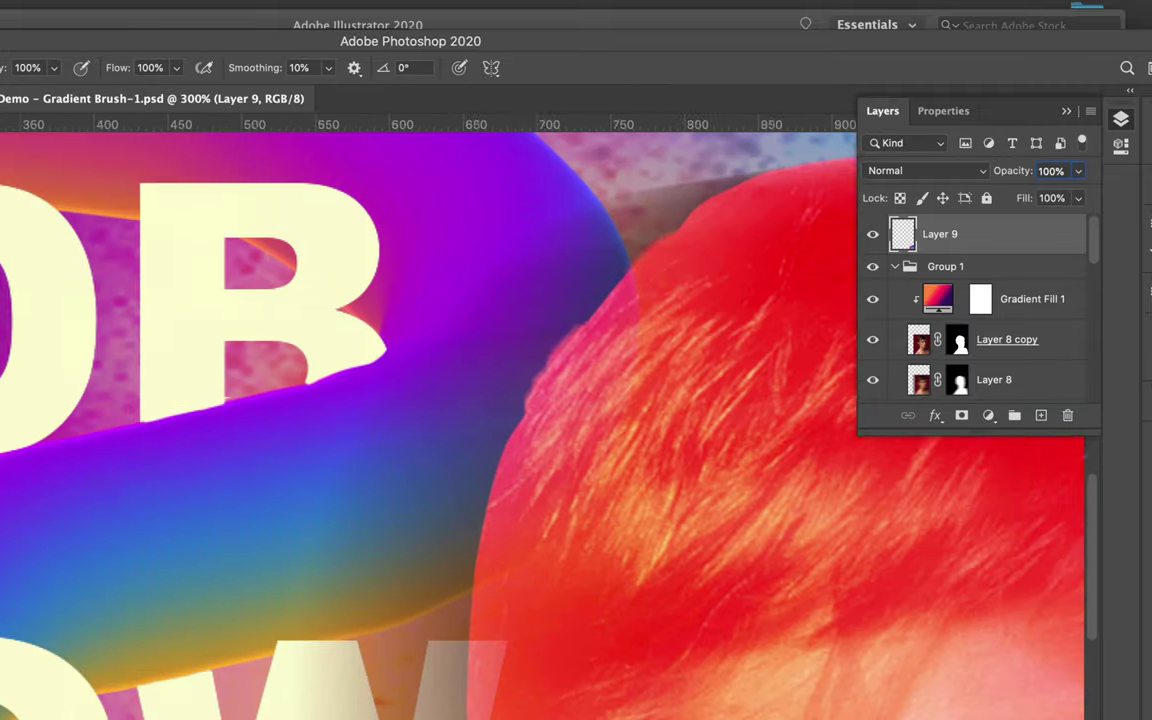
pyautogui.press('super+plus')
pyautogui.press('super+plus')
pyautogui.press('super+plus')
pyautogui.press('super+plus')
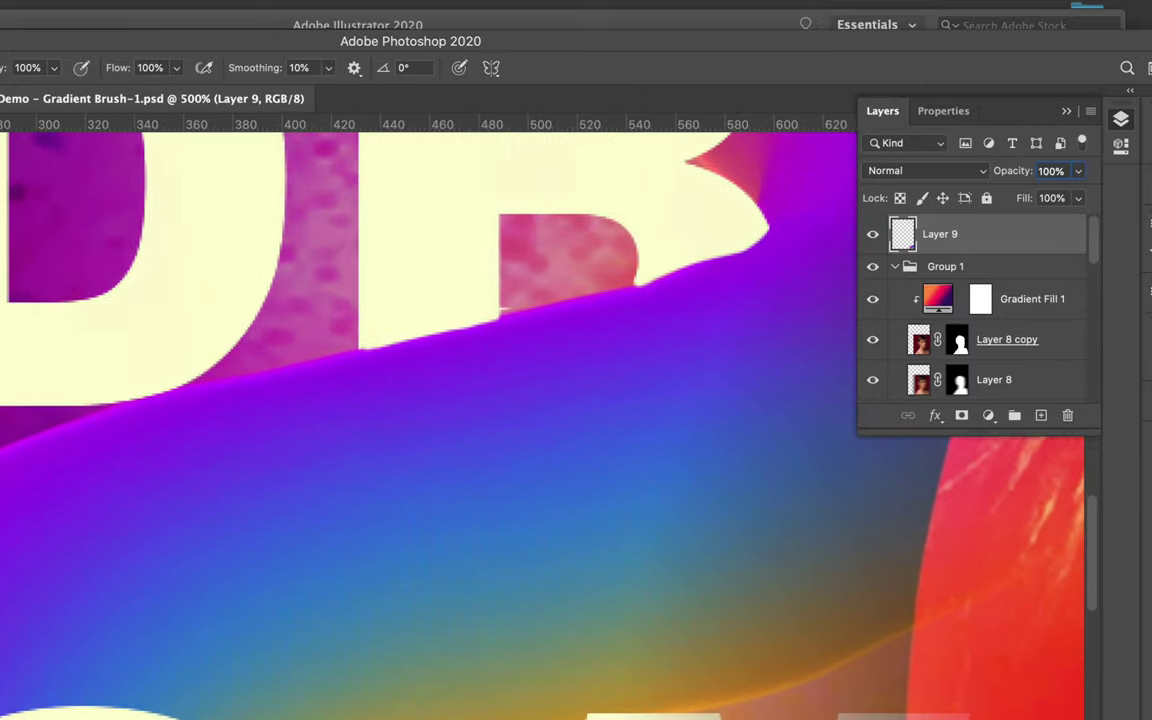
pyautogui.hscroll(-10, 253, 440)
pyautogui.scroll(2, 253, 440)
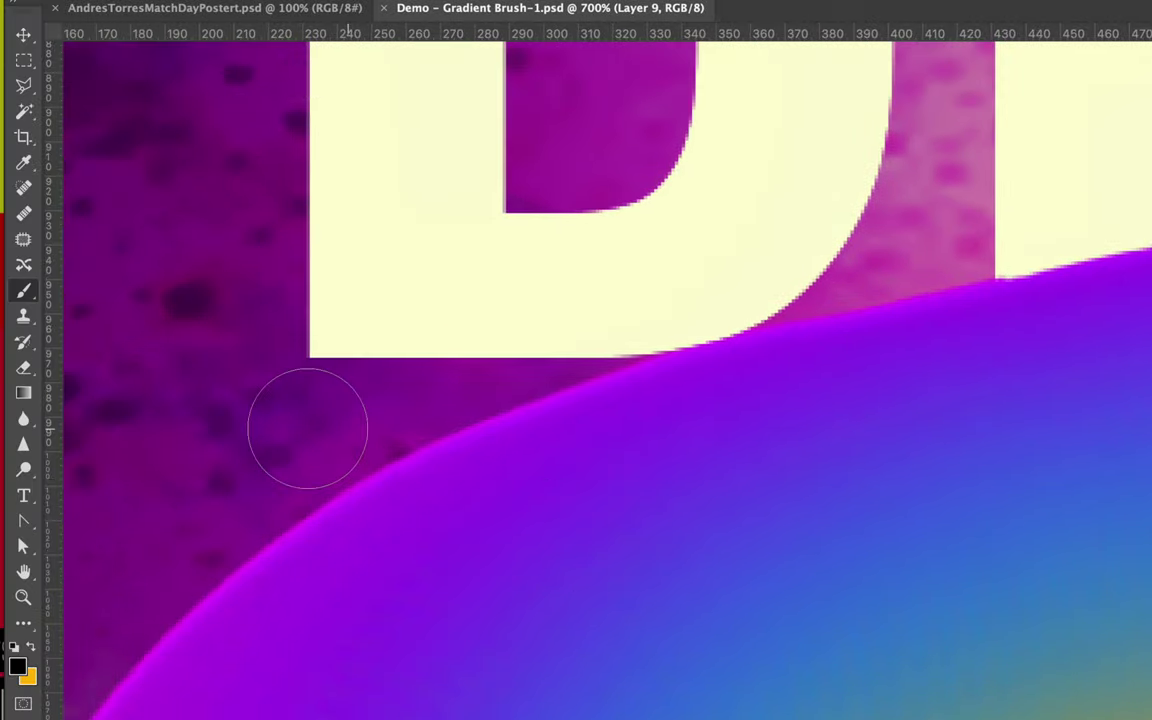
pyautogui.scroll(-6, 260, 440)
pyautogui.hscroll(-3, 313, 428)
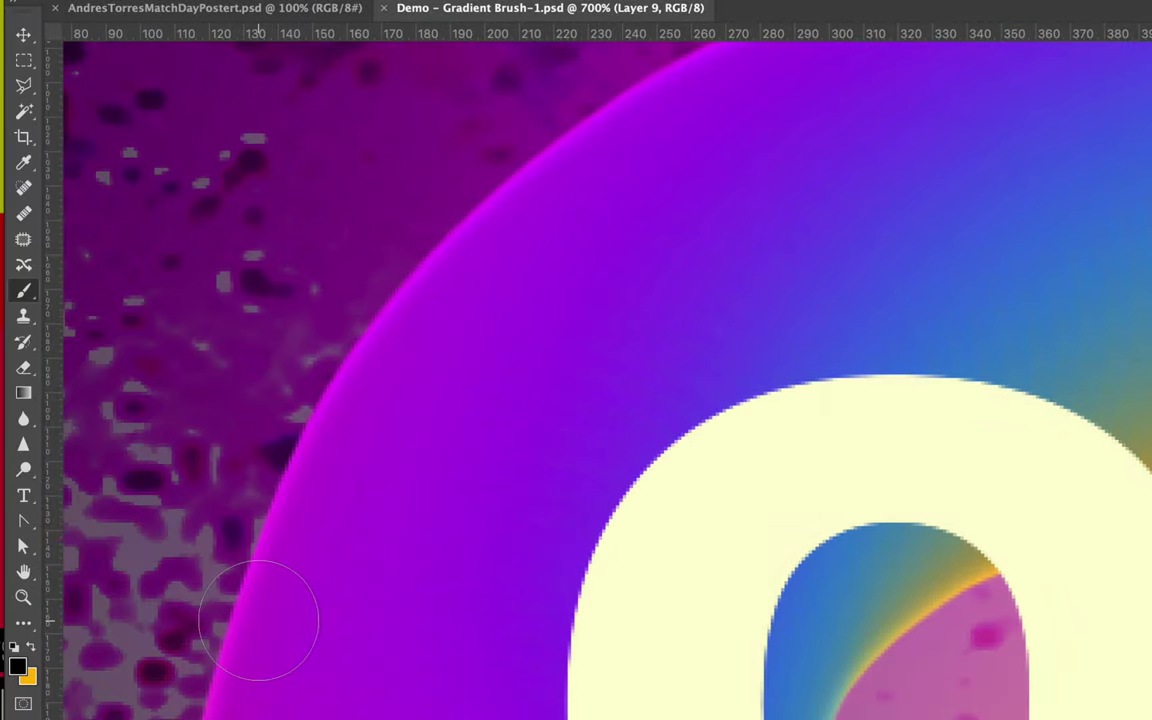
pyautogui.press('super+plus')
pyautogui.press('super+BackSpace')
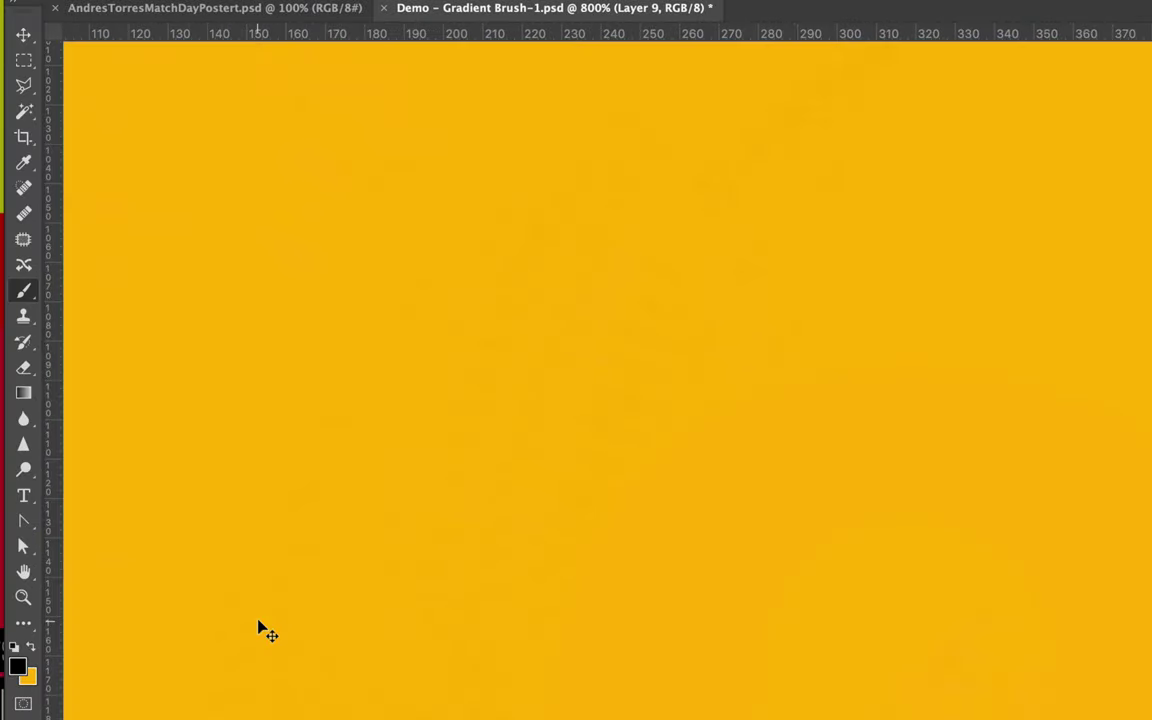
pyautogui.press('super+z')
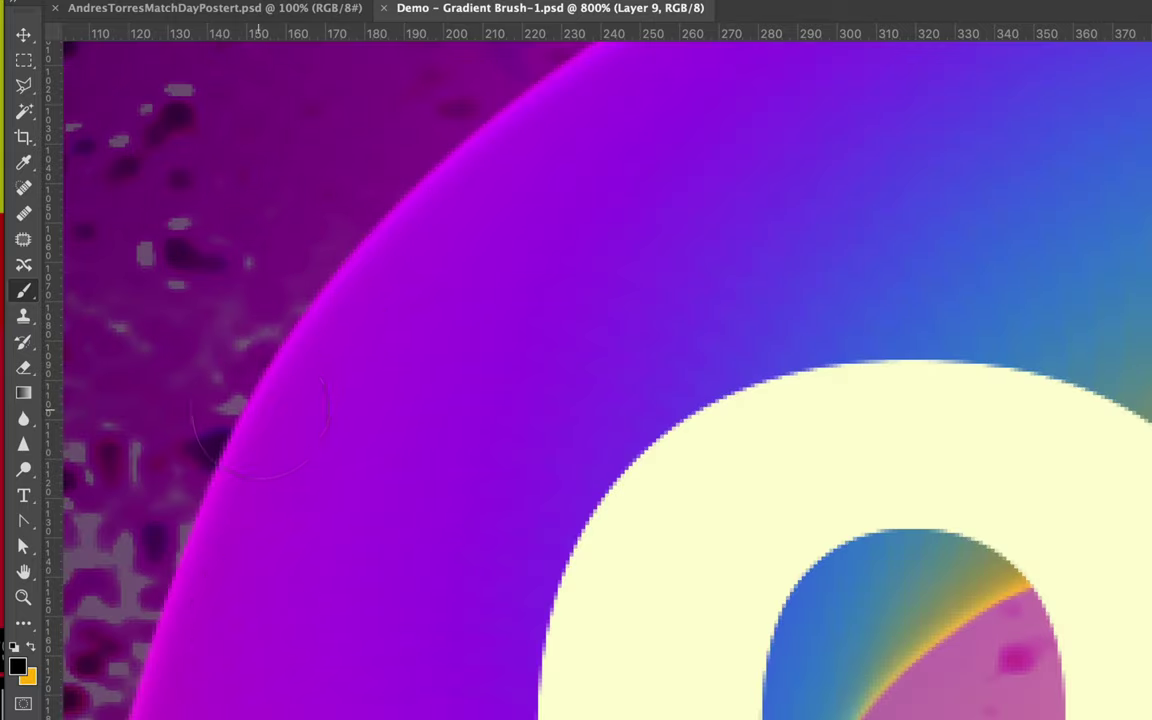
pyautogui.press('super+1')
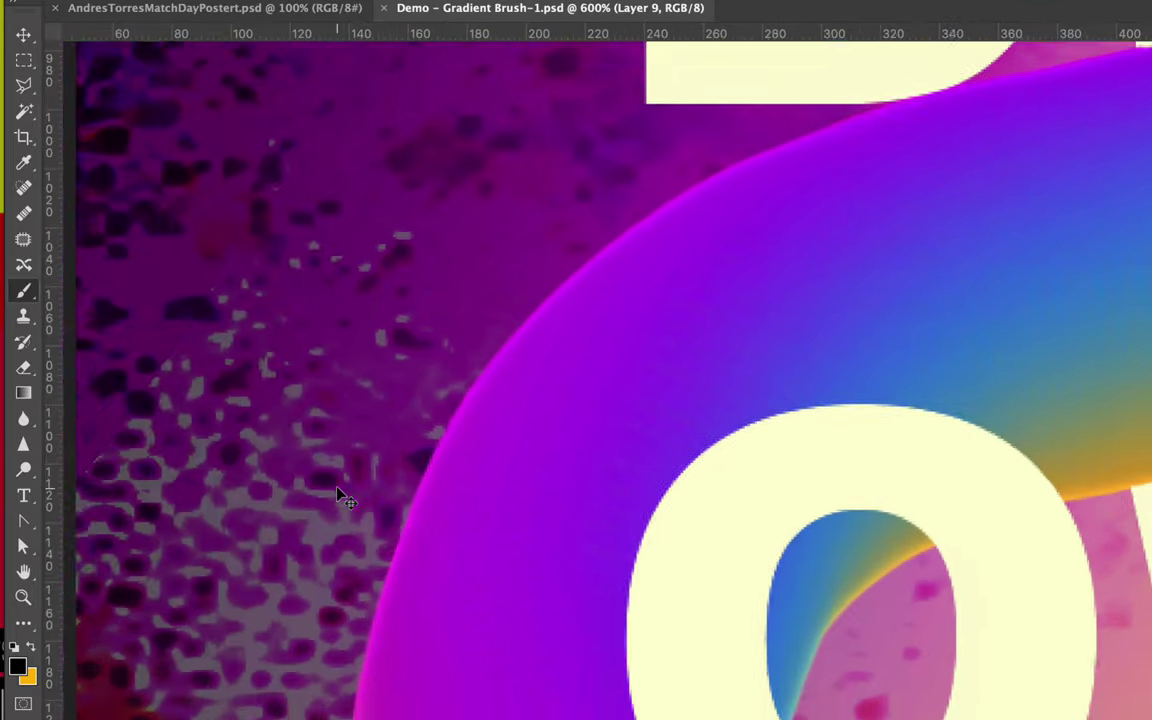
pyautogui.press('super+minus')
pyautogui.press('super+plus')
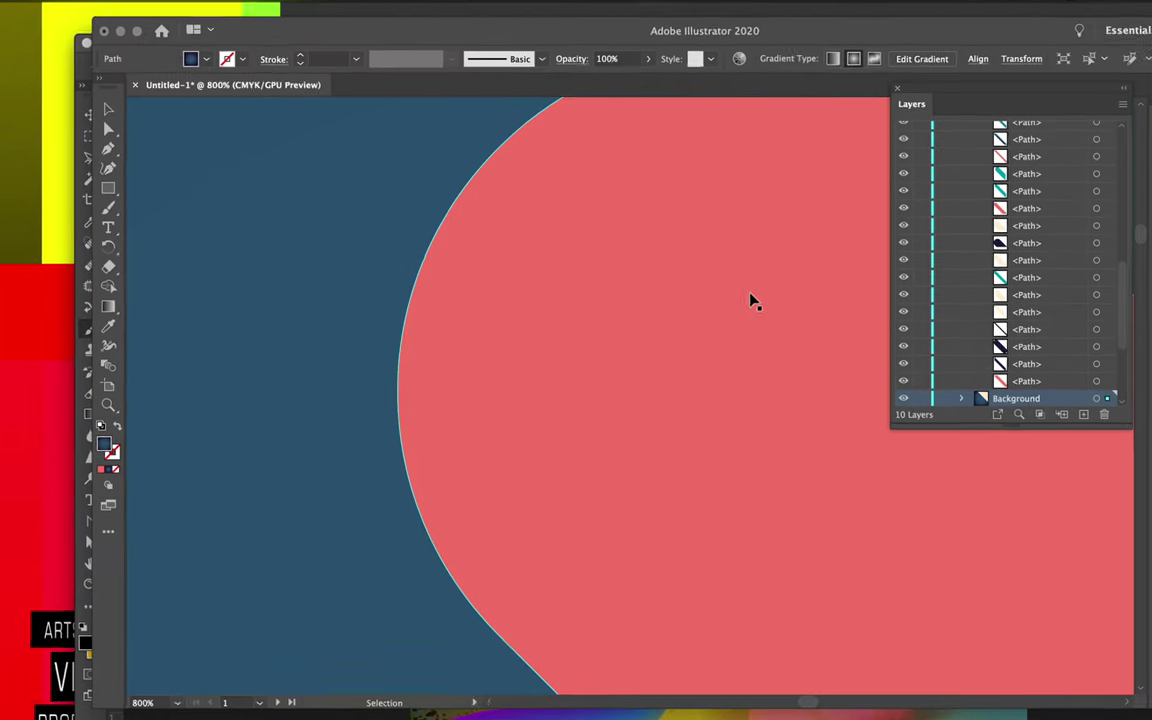
# Zoom out and select the red pill with the Selection tool (V)
pyautogui.scroll(-5, 752, 301)
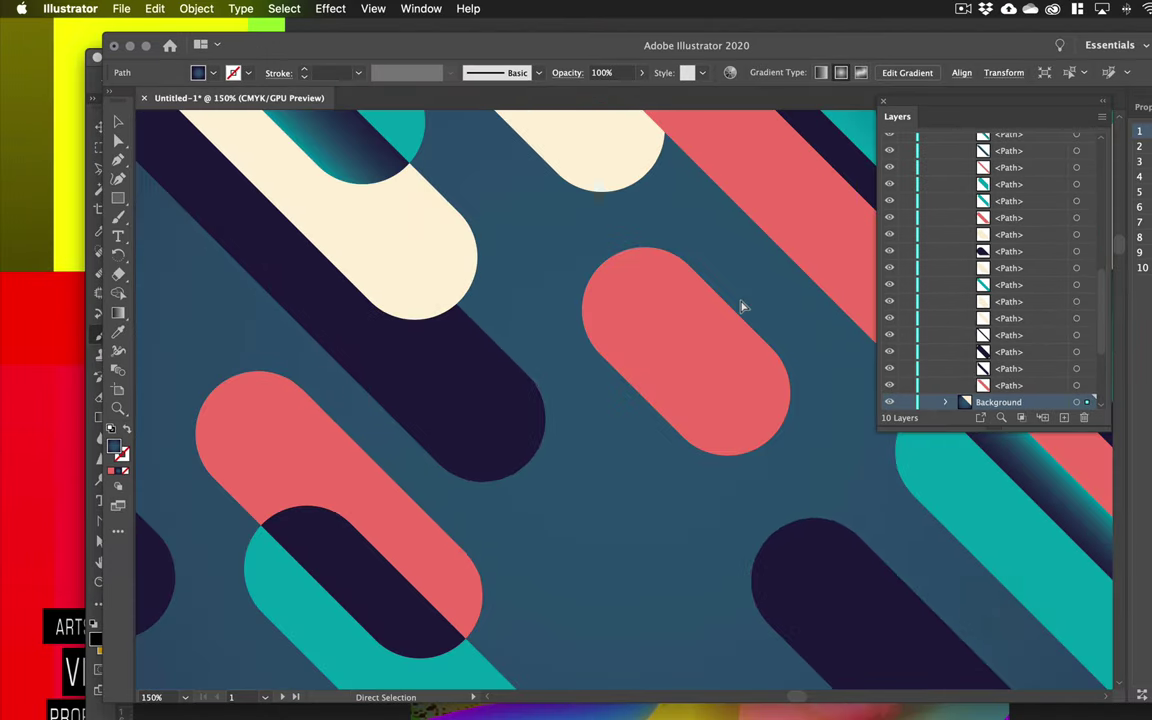
pyautogui.press('v')
pyautogui.click(688, 348)
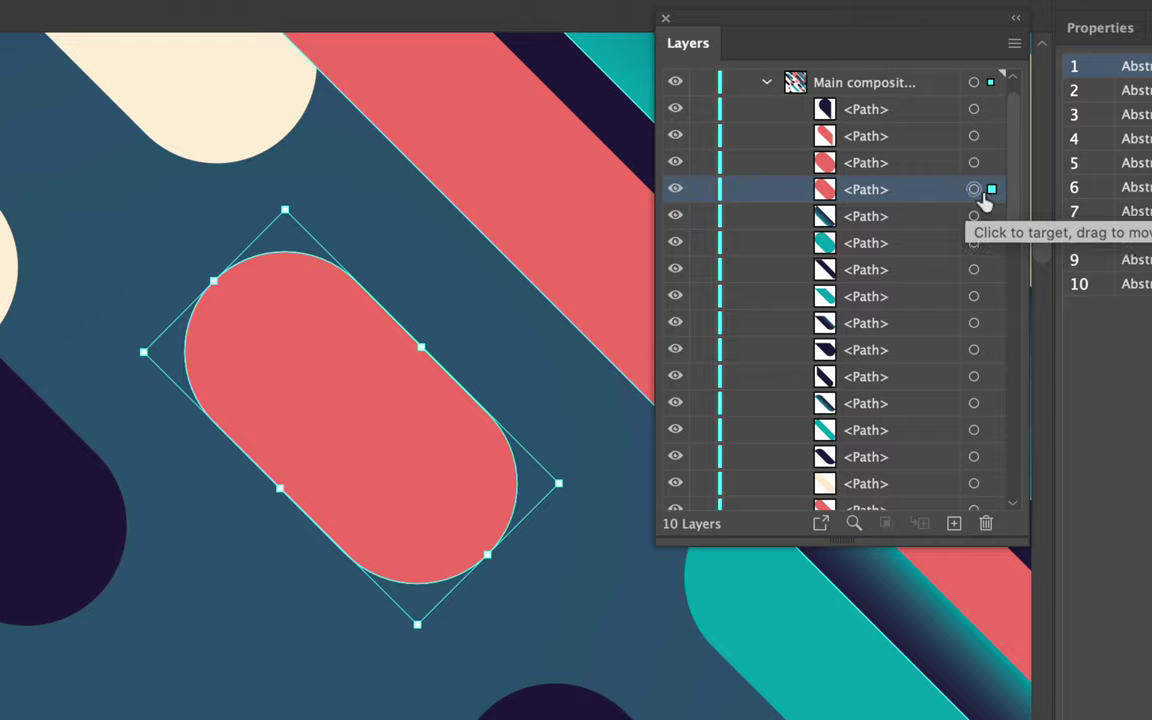
# Select the dark shape at the left edge, then the cream shape near the top
pyautogui.click(10, 468)
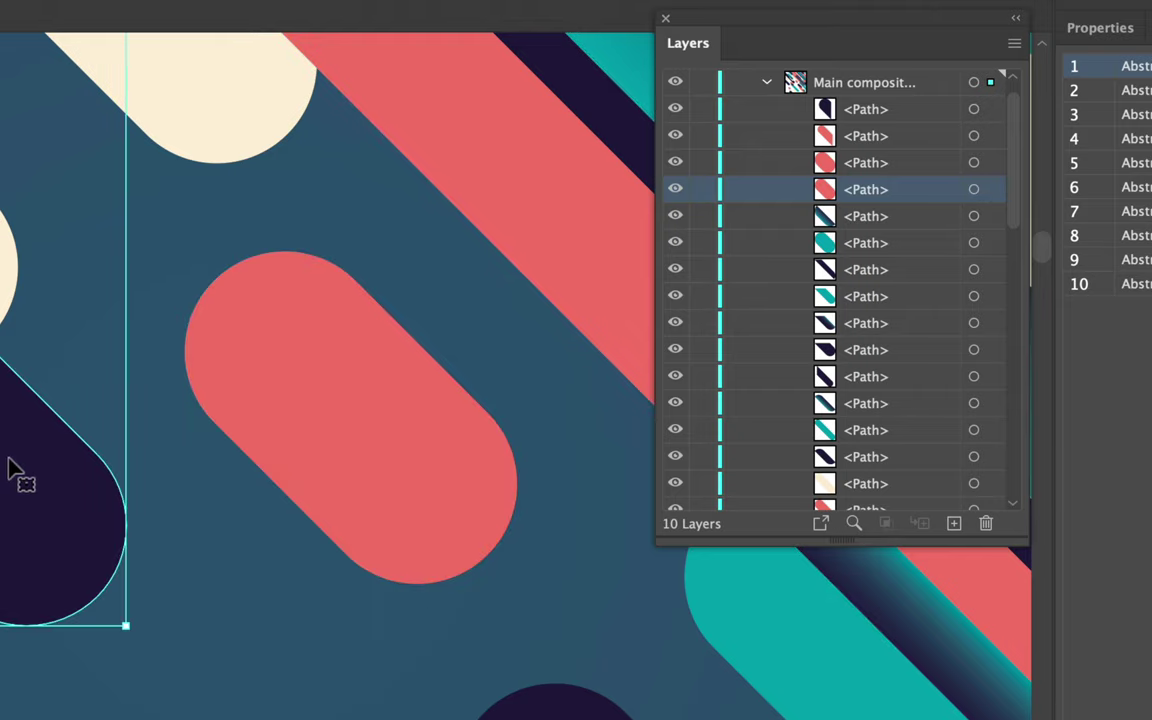
pyautogui.scroll(-10, 913, 321)
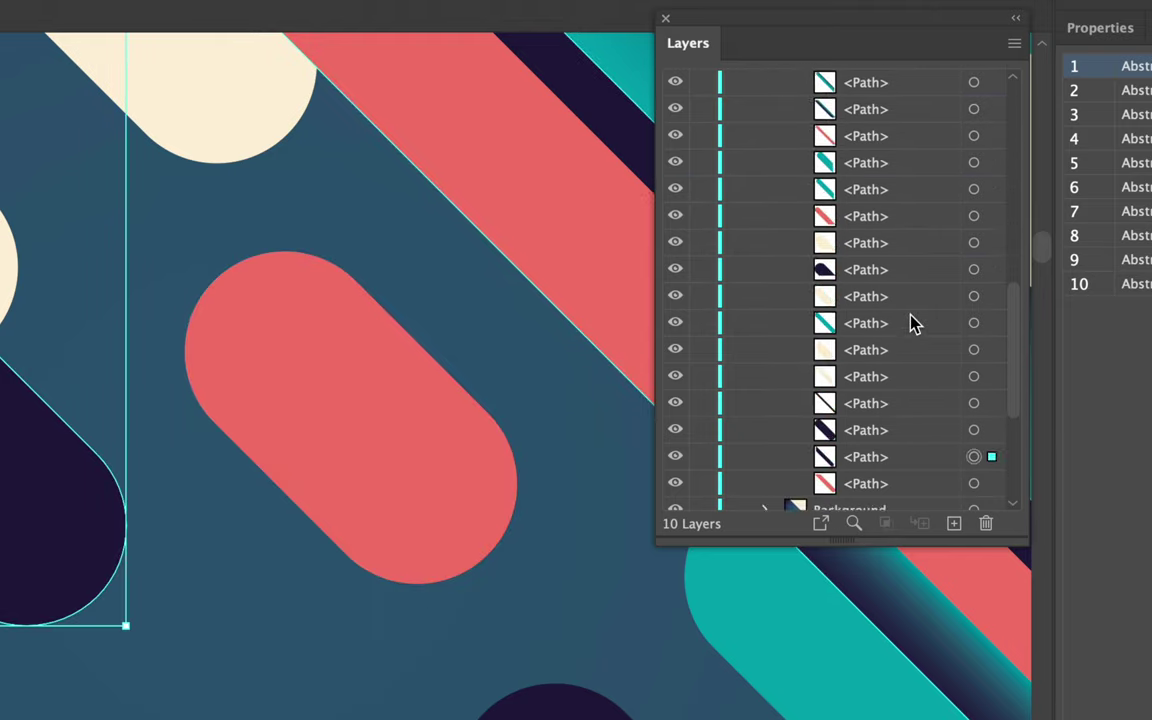
pyautogui.scroll(-1, 913, 321)
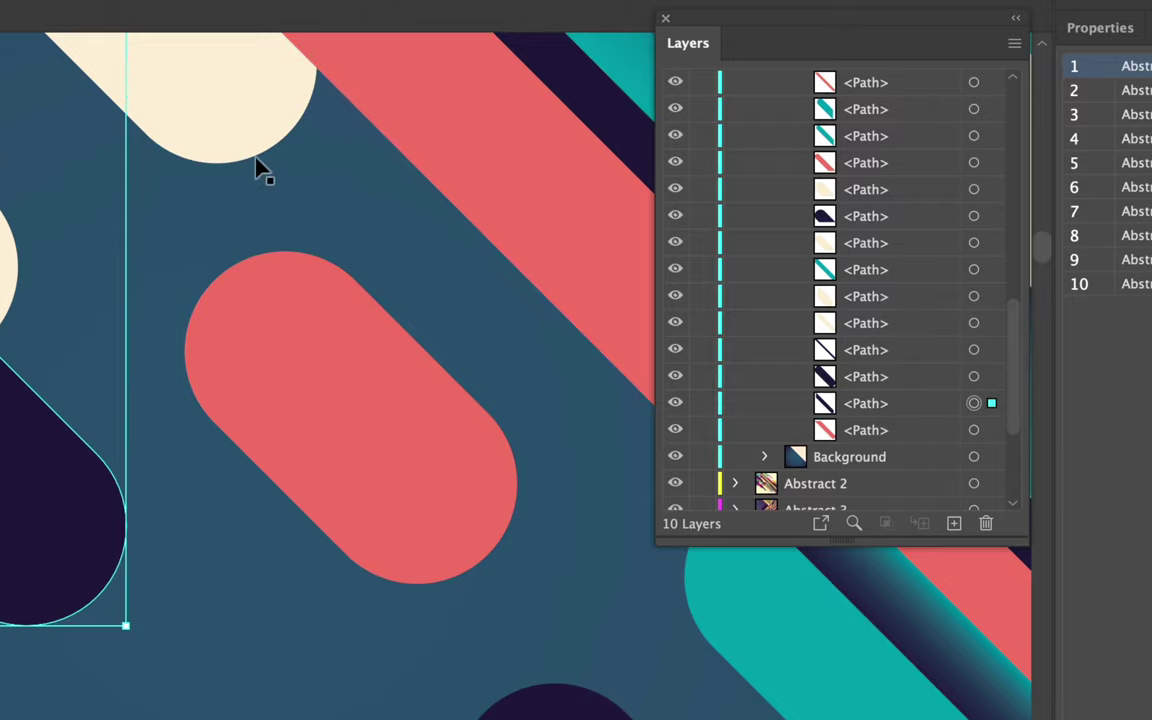
pyautogui.click(214, 133)
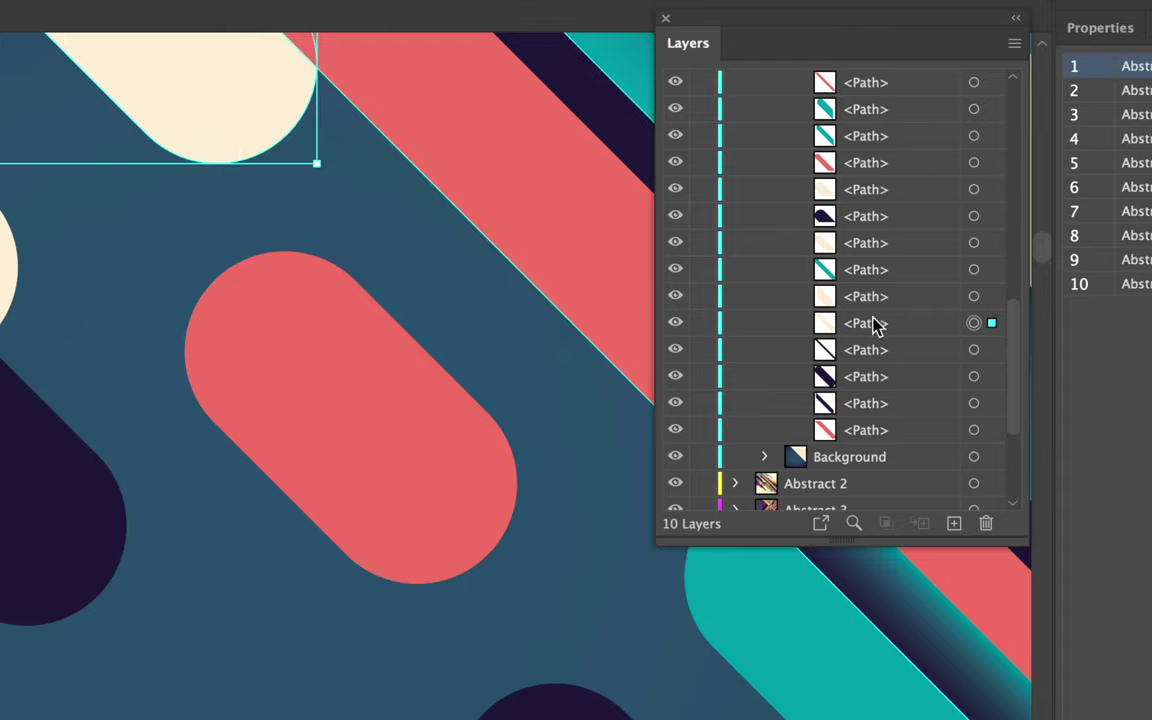
pyautogui.scroll(10, 874, 327)
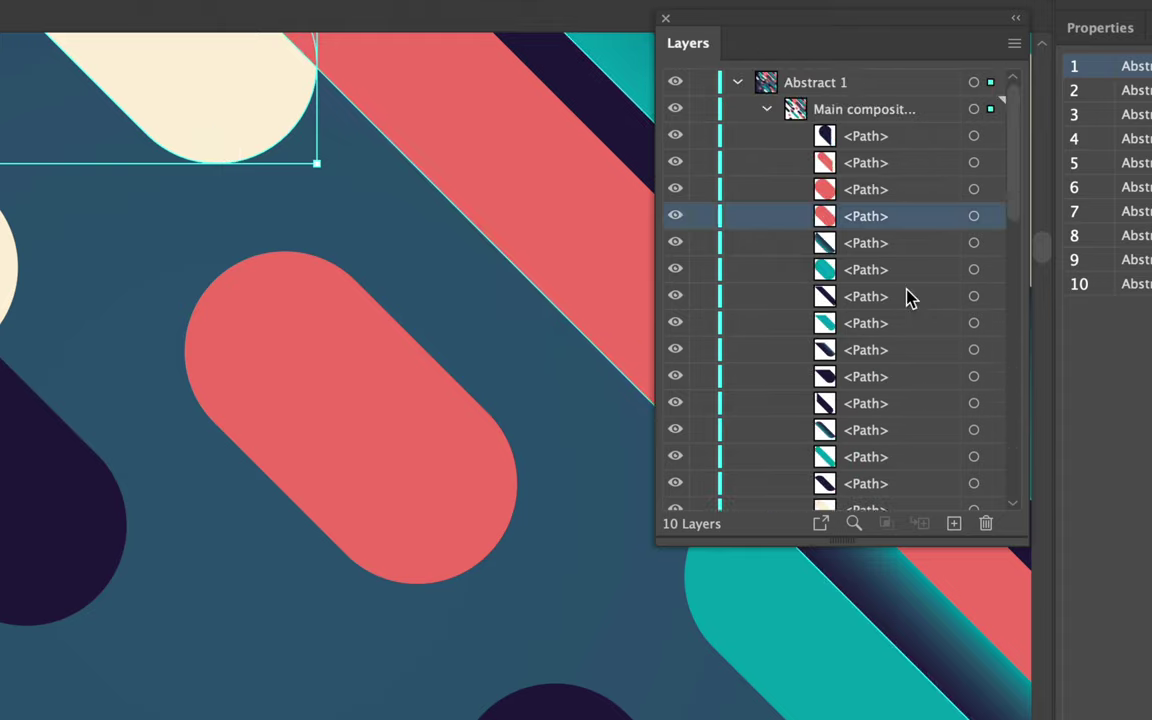
# Target Main composition, Abstract 1 and the first path, then the red pill's path alone
pyautogui.click(974, 110)
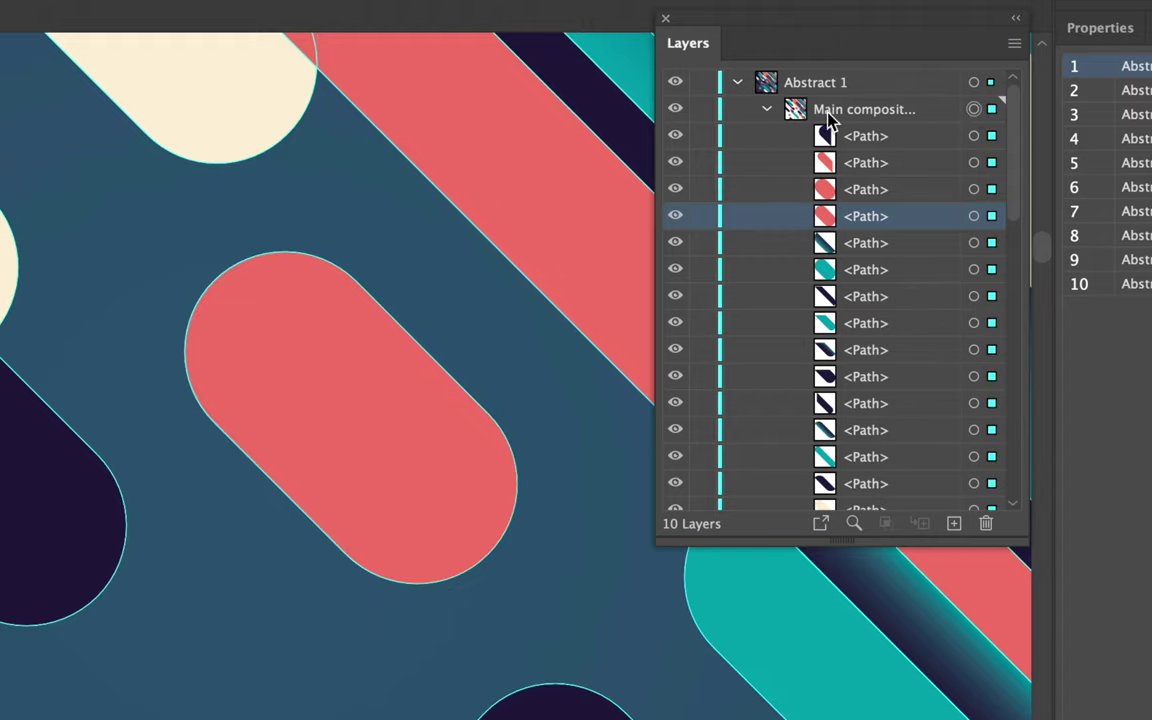
pyautogui.click(973, 84)
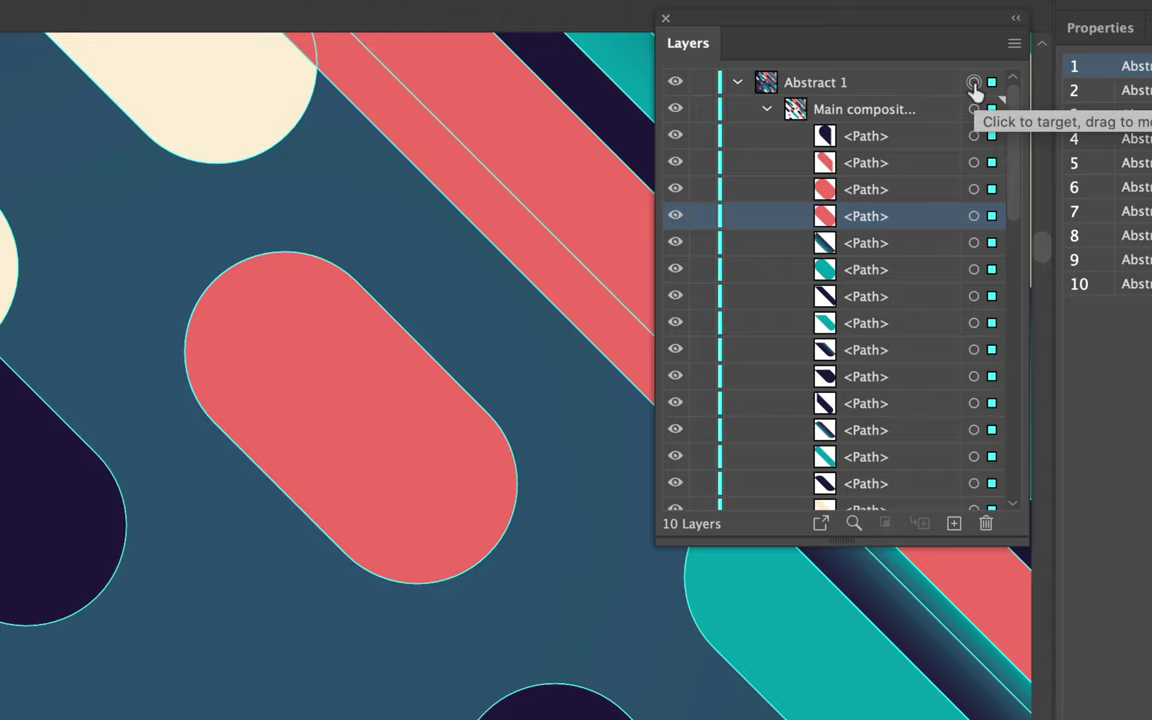
pyautogui.click(973, 137)
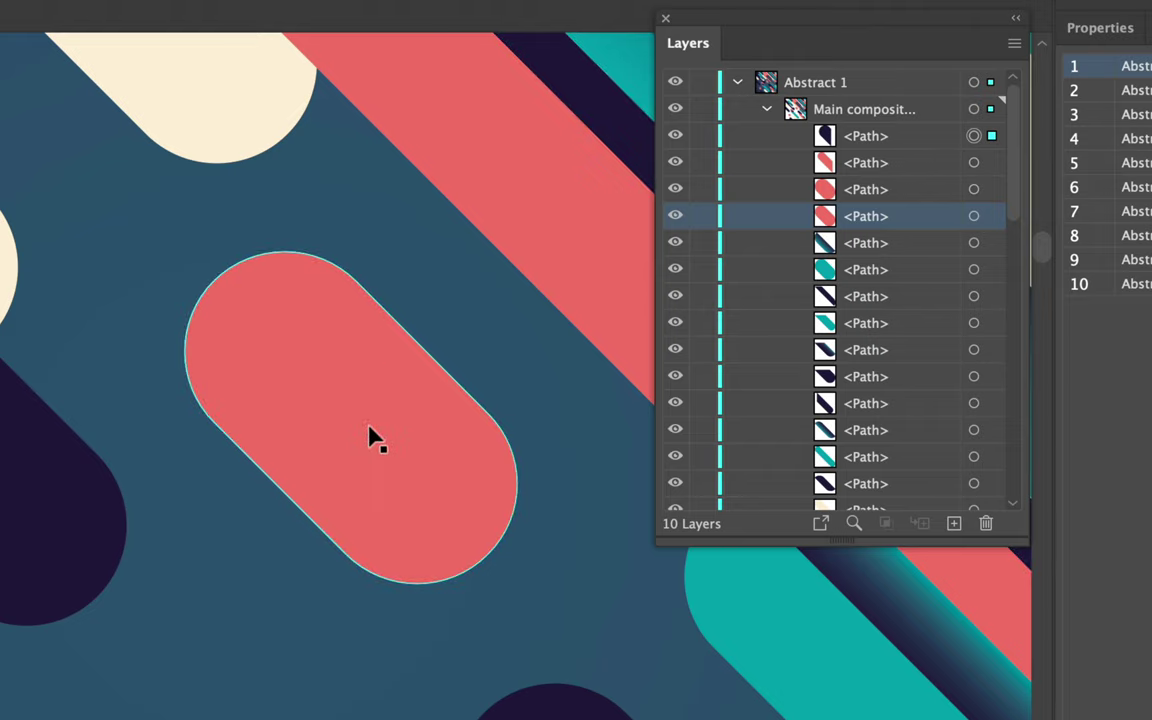
pyautogui.click(973, 83)
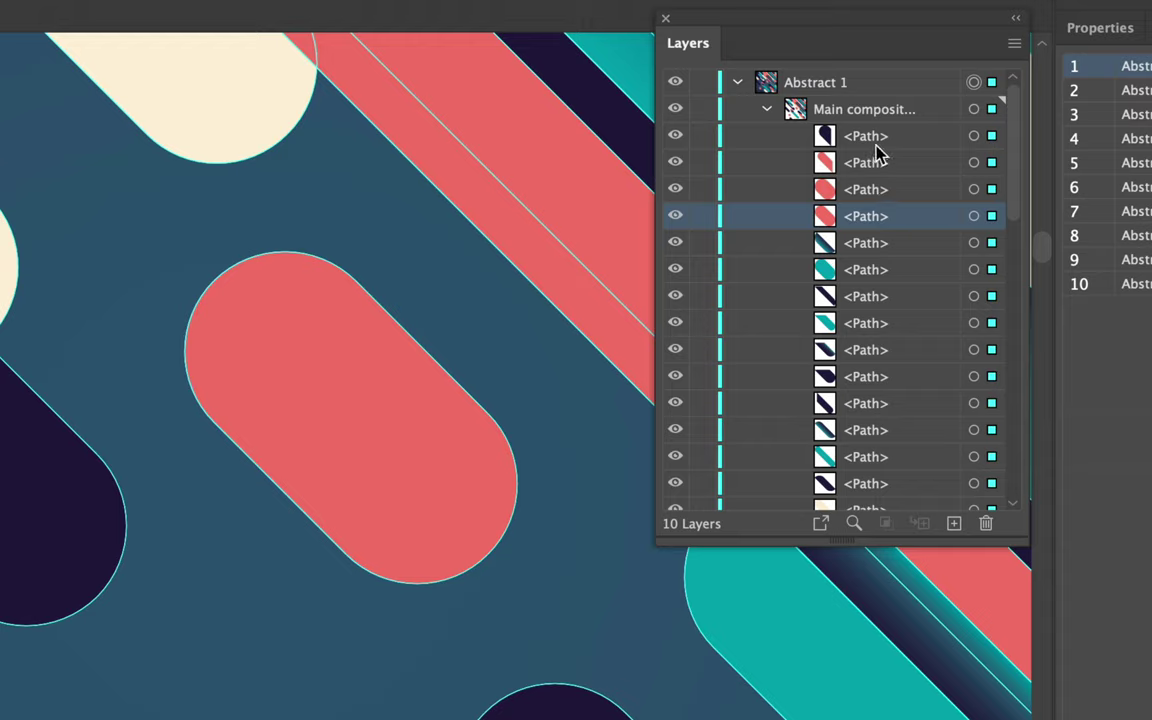
pyautogui.click(973, 217)
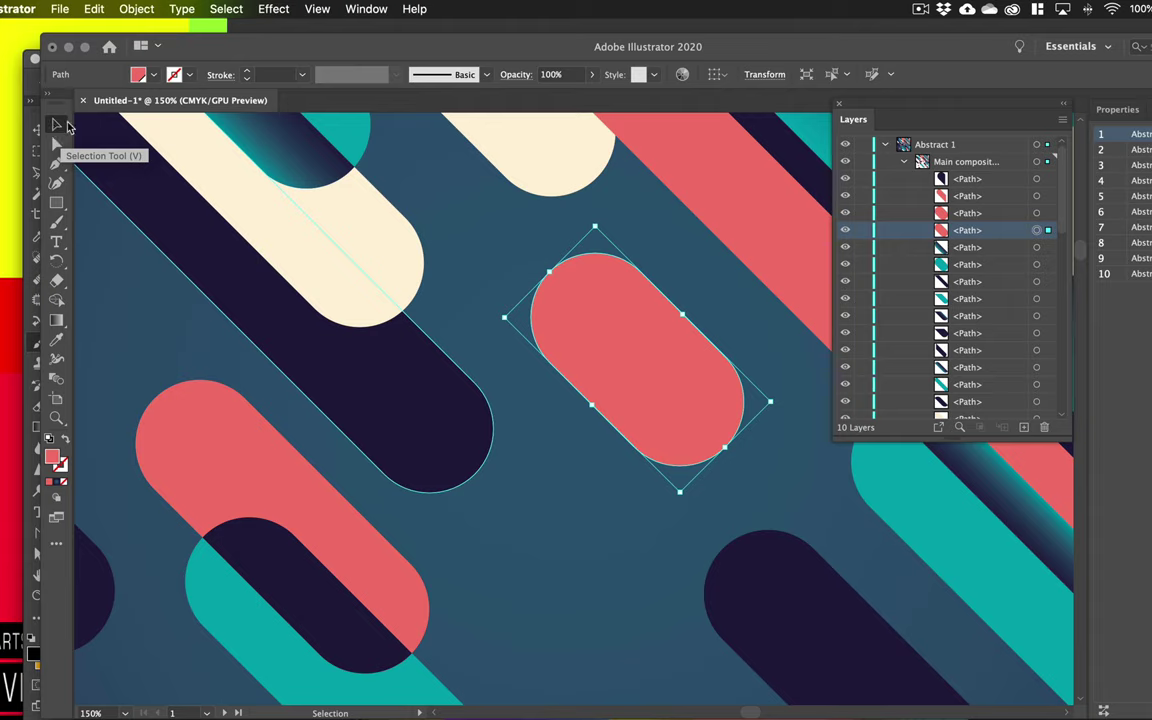
# Shorten, re-stretch and nudge the red pill using its bounding-box handles
pyautogui.moveTo(194, 58); pyautogui.dragTo(240, 70)
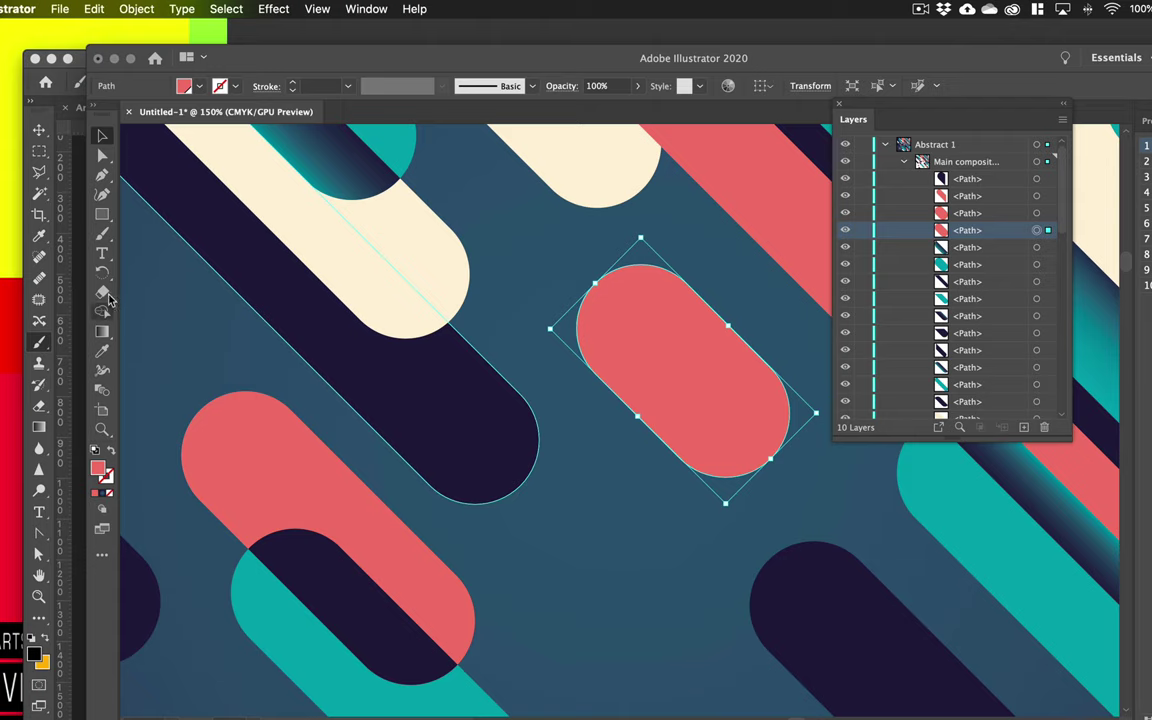
pyautogui.click(103, 157)
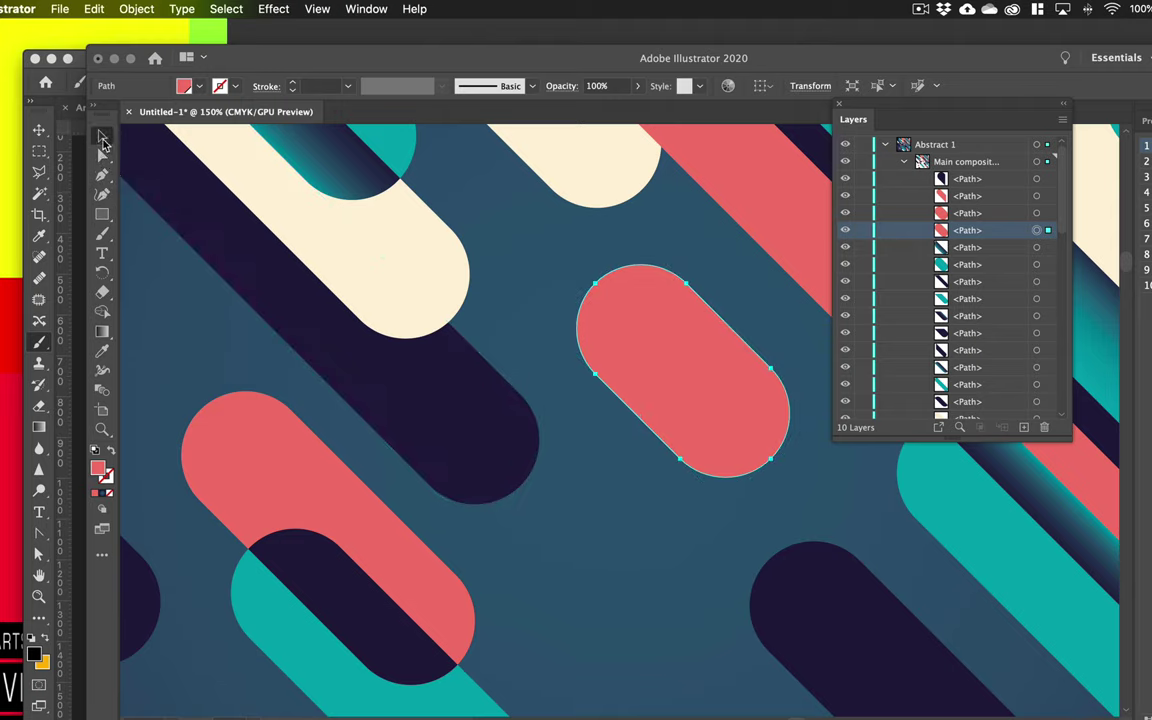
pyautogui.click(102, 135)
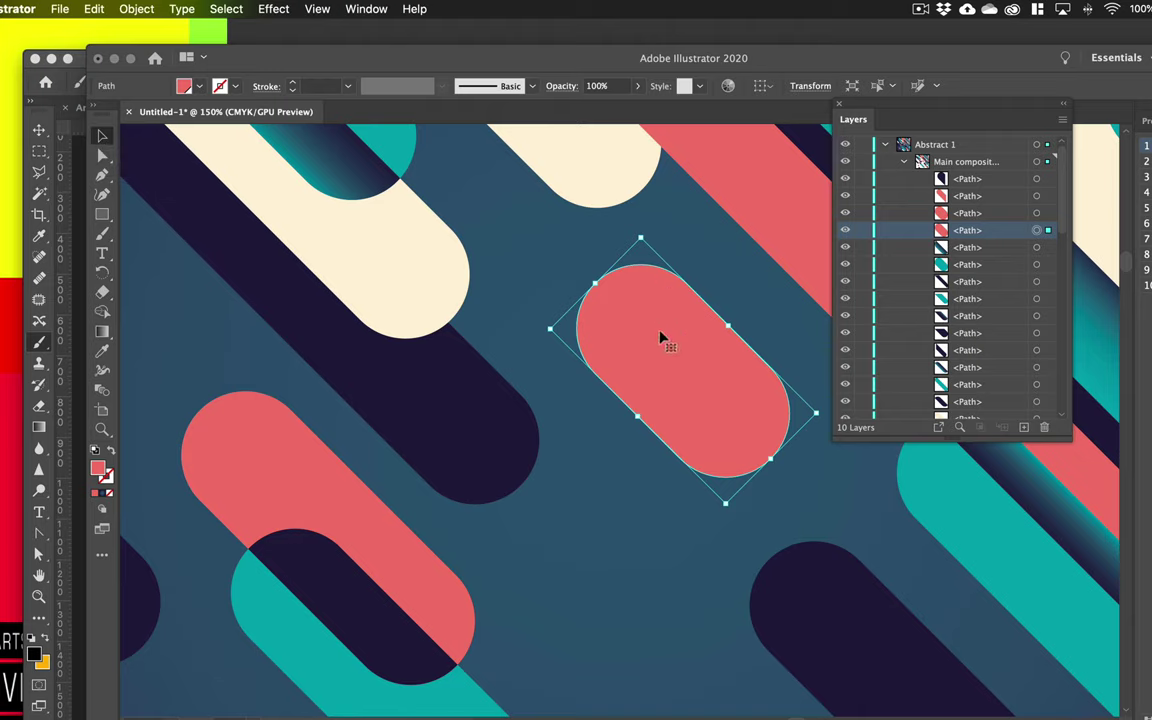
pyautogui.moveTo(661, 337)
pyautogui.mouseDown()
pyautogui.moveTo(614, 393)
pyautogui.moveTo(633, 406)
pyautogui.moveTo(668, 334)
pyautogui.mouseUp()
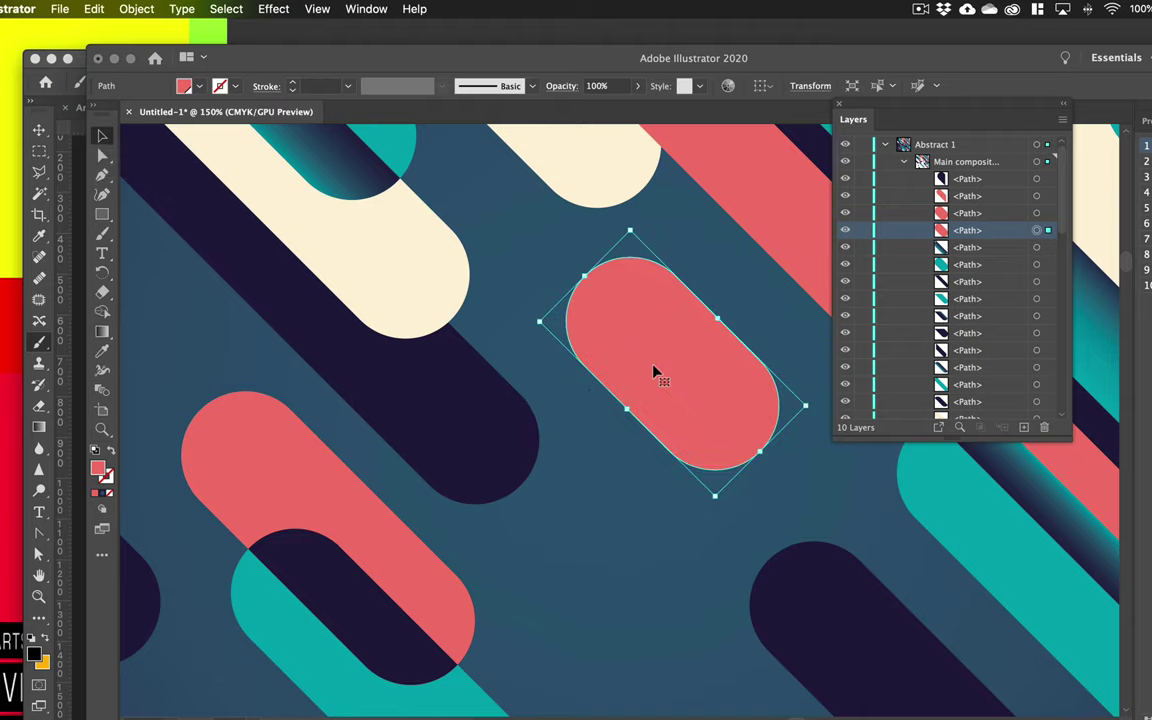
pyautogui.moveTo(630, 232); pyautogui.dragTo(617, 267)
pyautogui.moveTo(663, 375); pyautogui.dragTo(678, 366)
pyautogui.moveTo(722, 430); pyautogui.dragTo(750, 458)
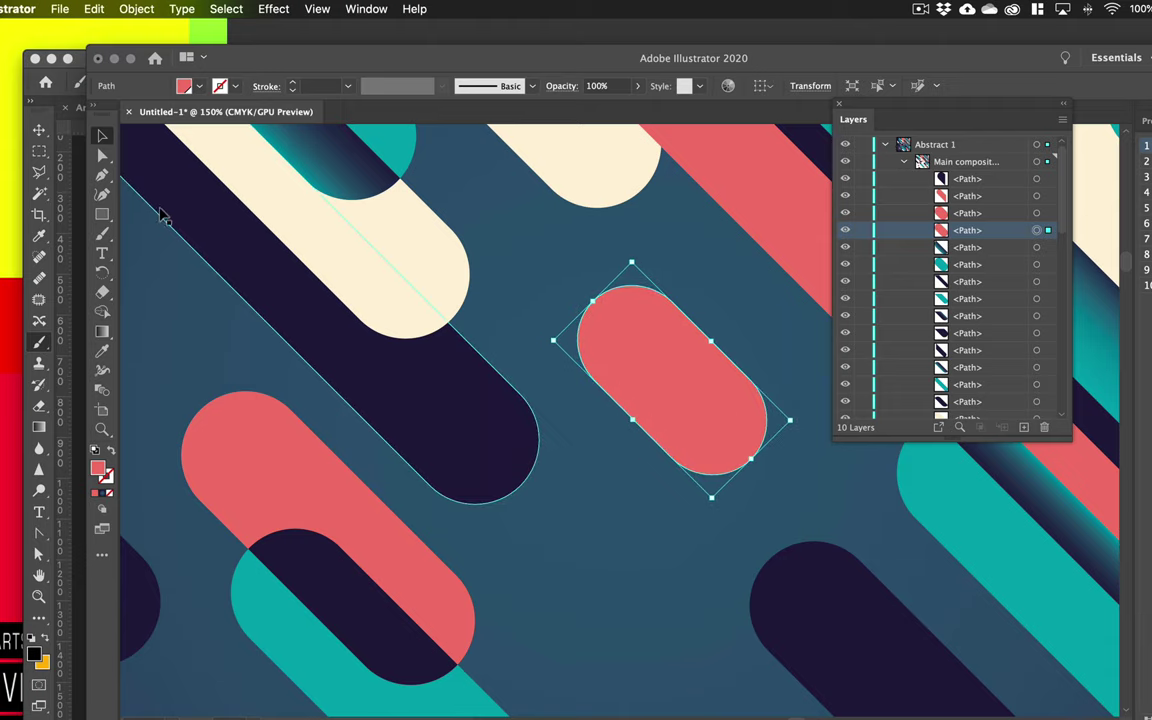
pyautogui.click(103, 156)
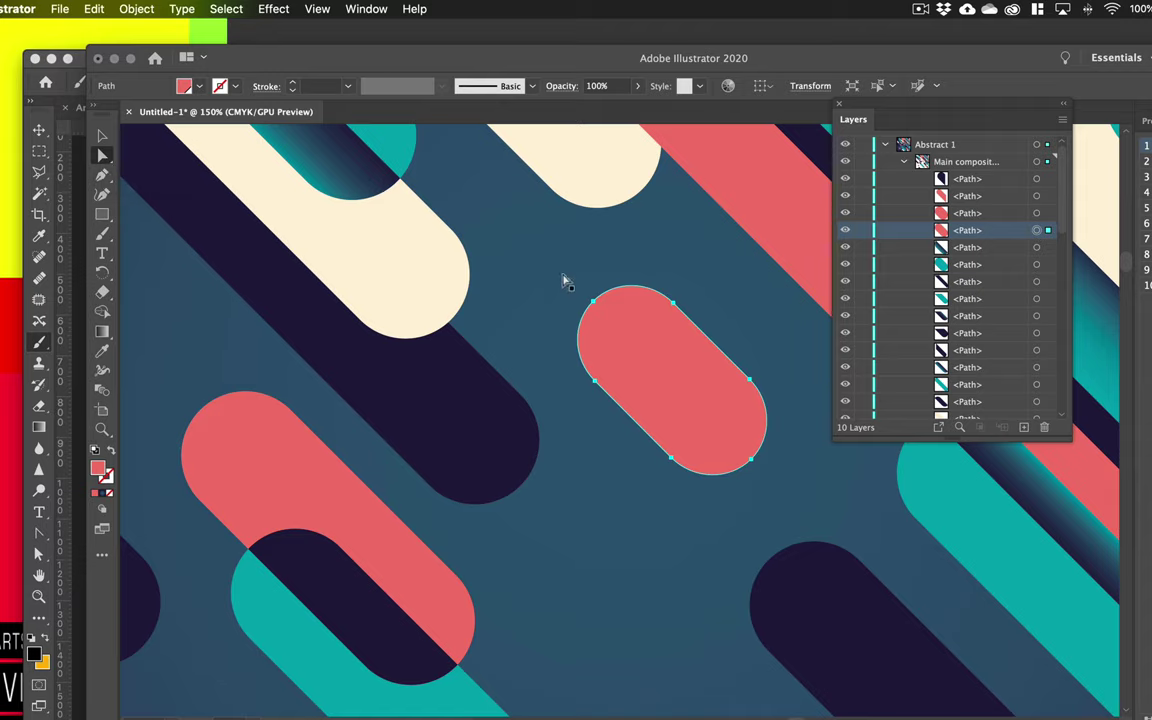
# Select the pill's top-left, top-right and right-side anchors, then choose Photoshop's Direct Selection tool
pyautogui.click(593, 302)
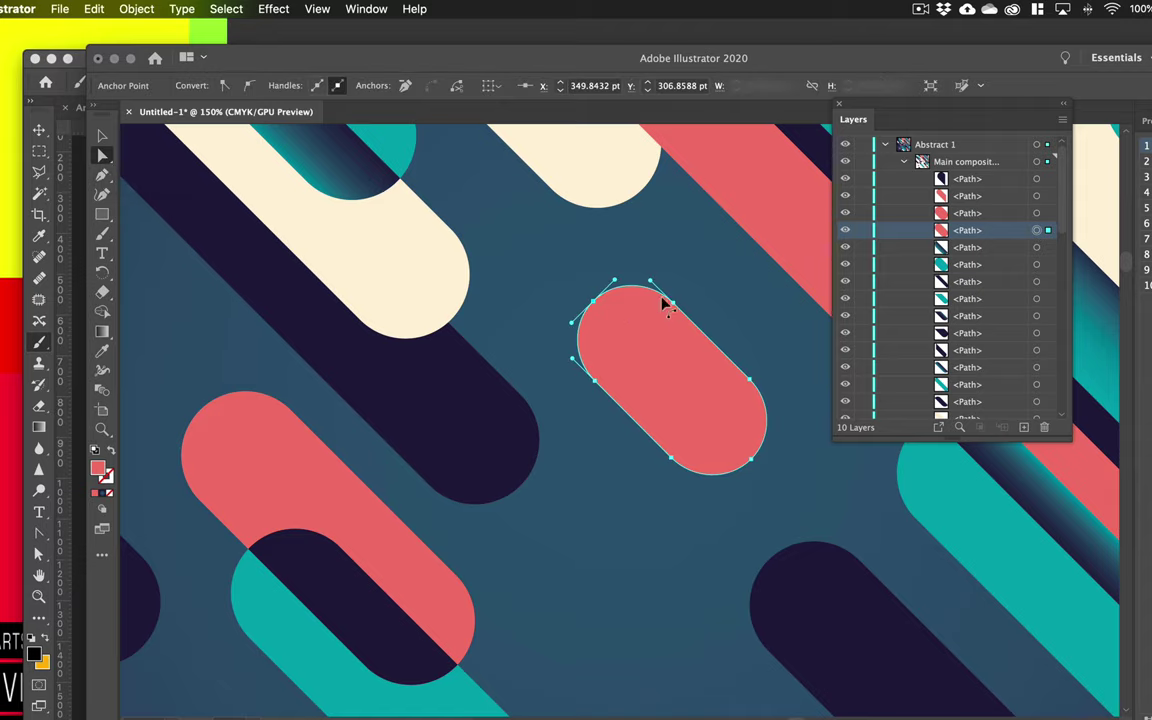
pyautogui.keyDown('shift'); pyautogui.click(672, 303); pyautogui.keyUp('shift')
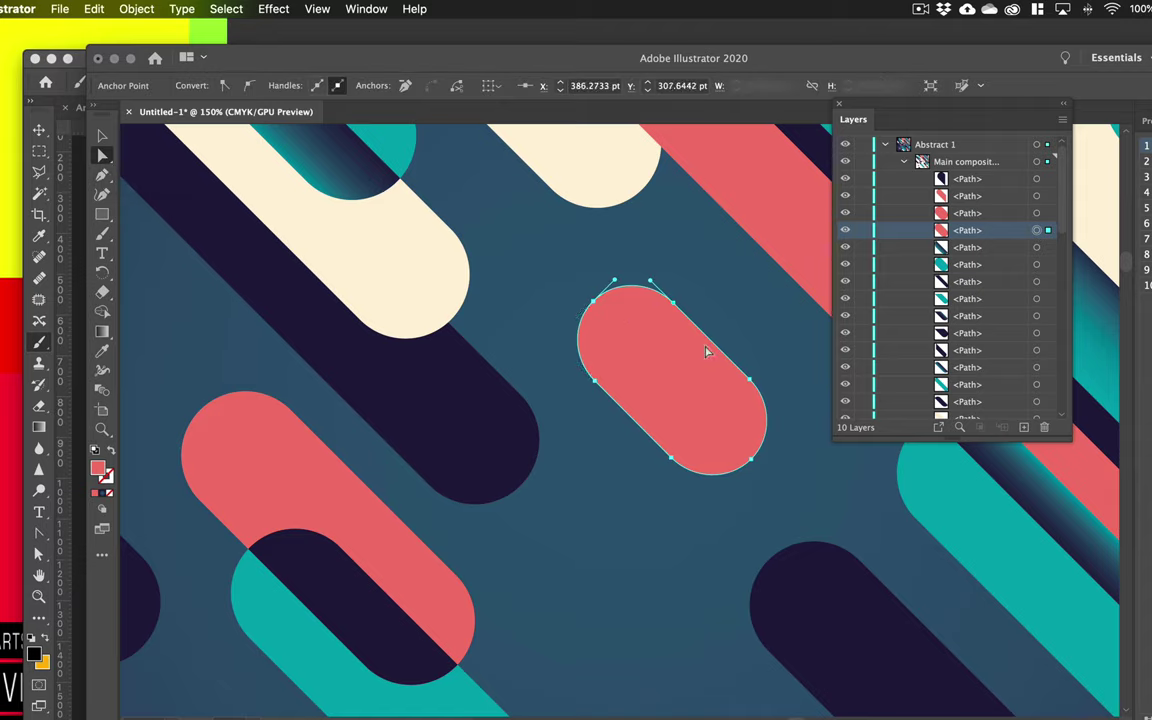
pyautogui.keyDown('shift'); pyautogui.click(750, 381); pyautogui.keyUp('shift')
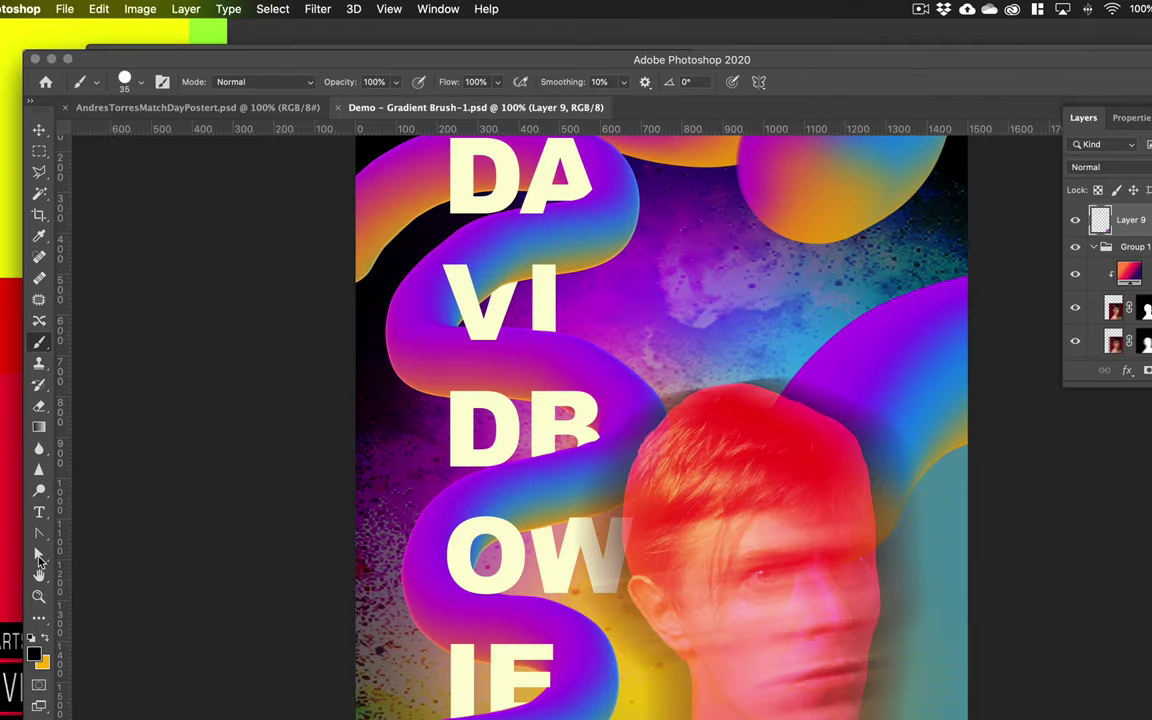
pyautogui.click(39, 554)
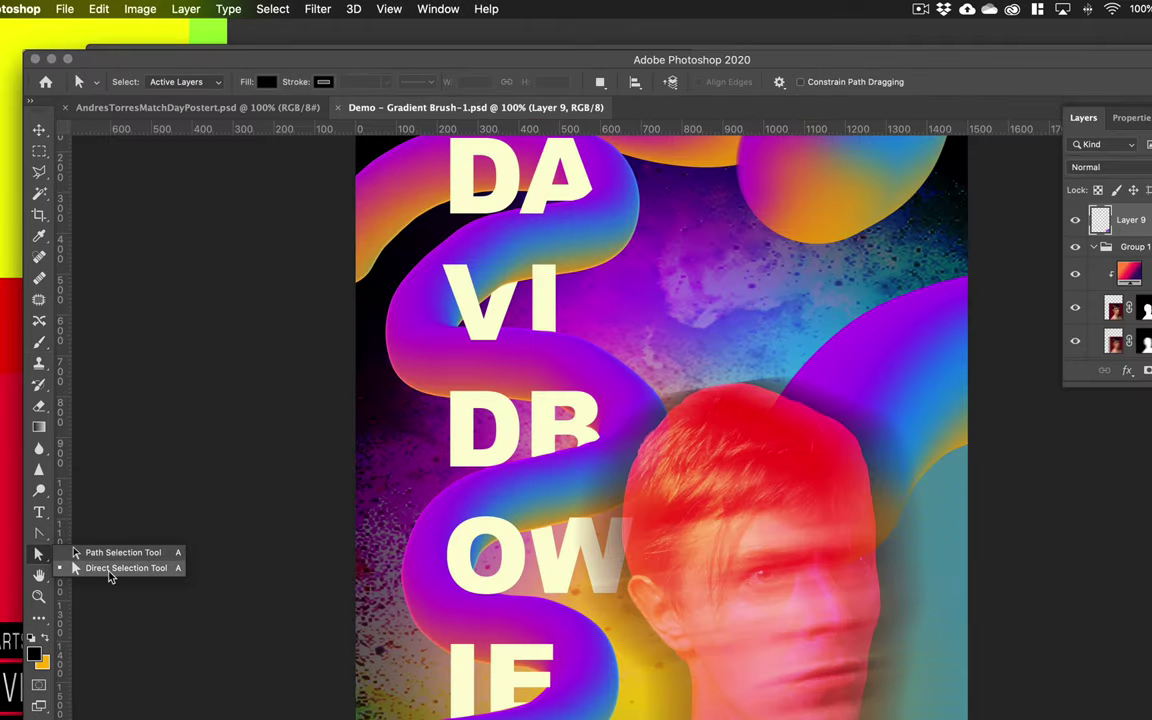
pyautogui.click(110, 570)
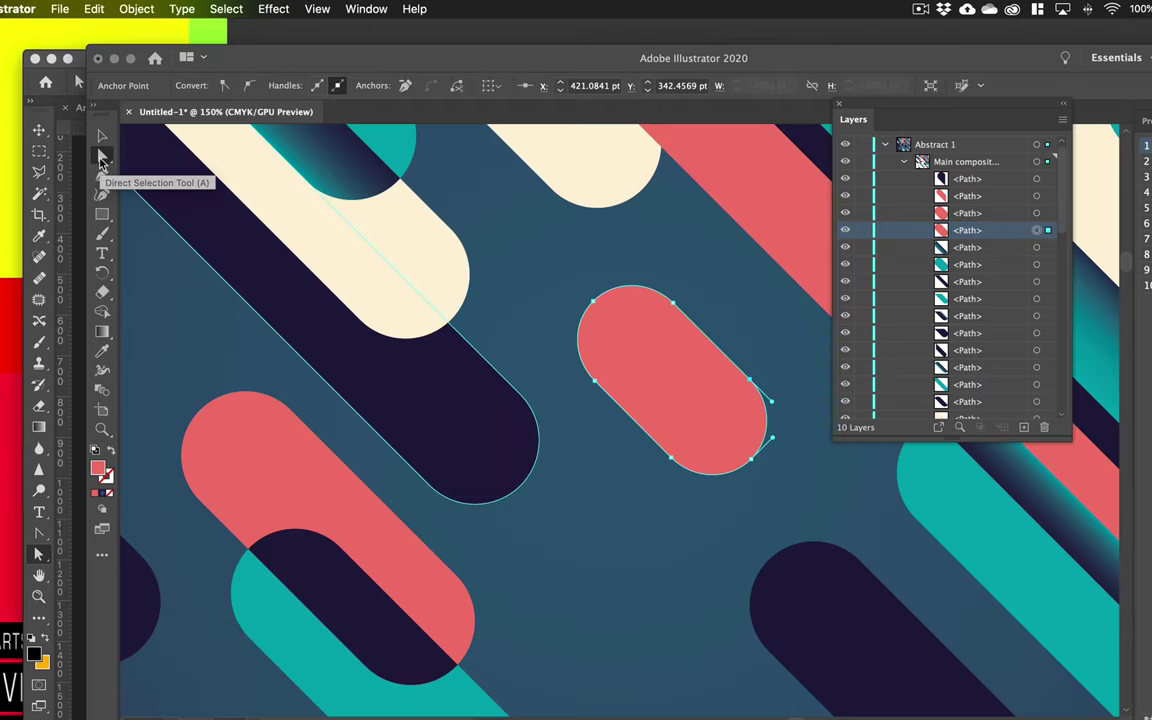
pyautogui.click(101, 157)
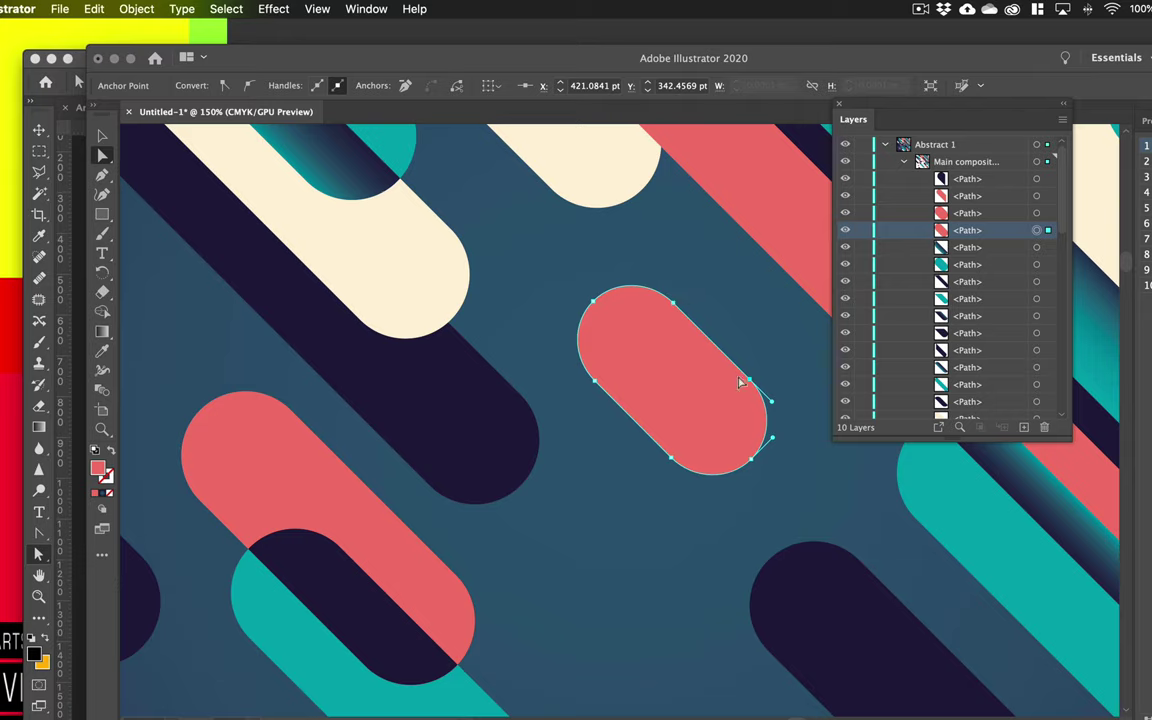
pyautogui.click(672, 306)
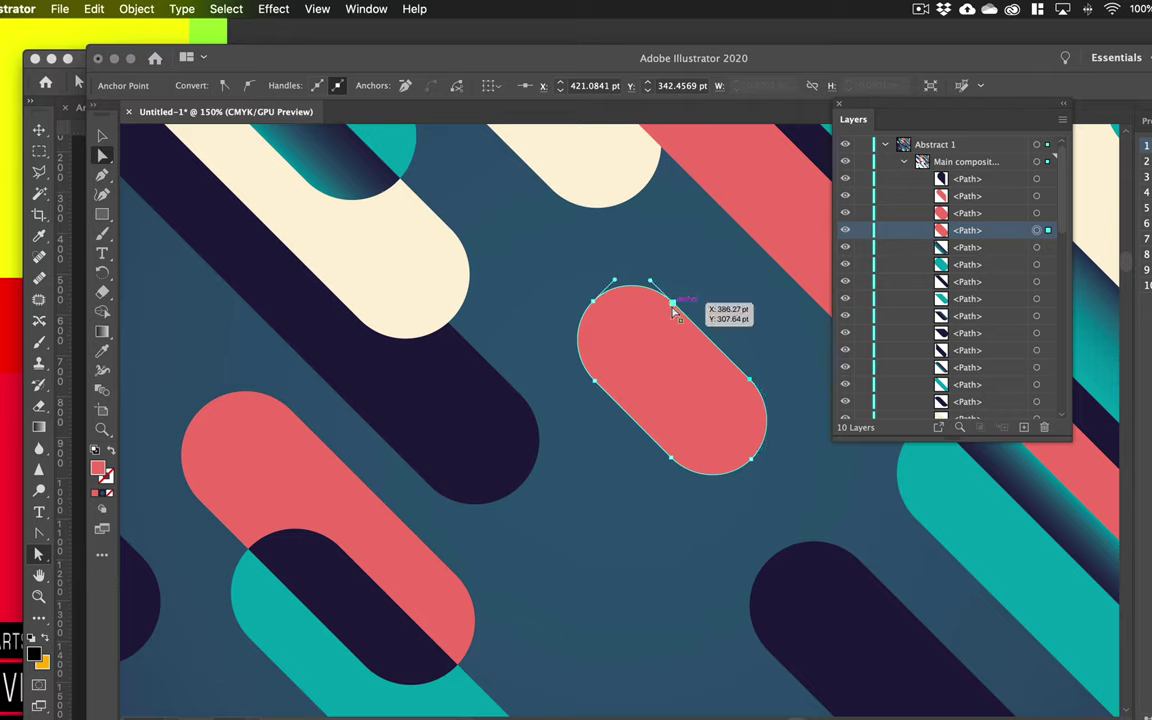
pyautogui.click(594, 299)
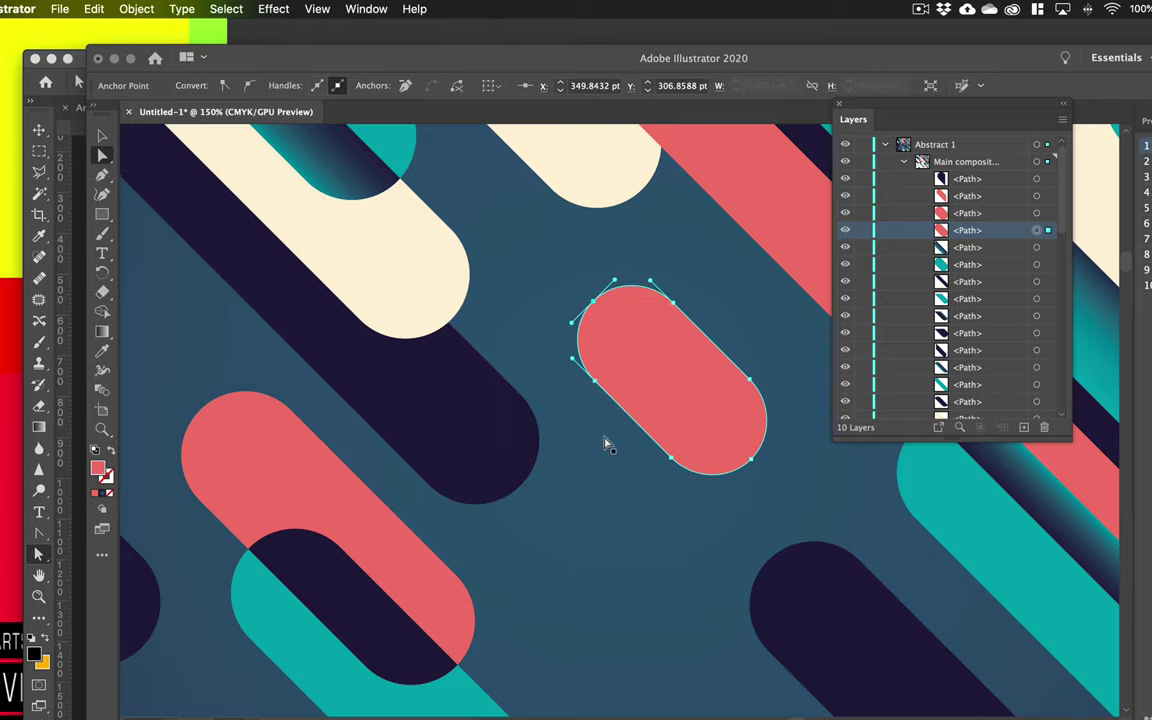
pyautogui.press('super+equal')
pyautogui.press('super+equal')
pyautogui.press('super+equal')
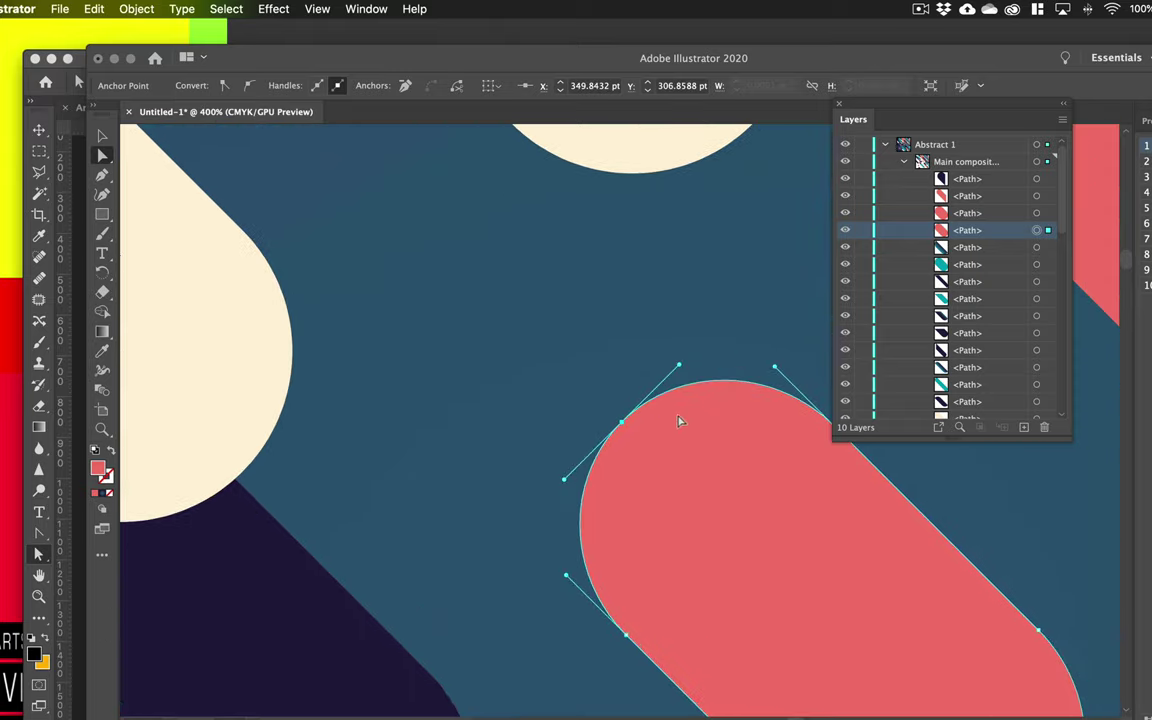
pyautogui.moveTo(610, 412); pyautogui.dragTo(394, 278)
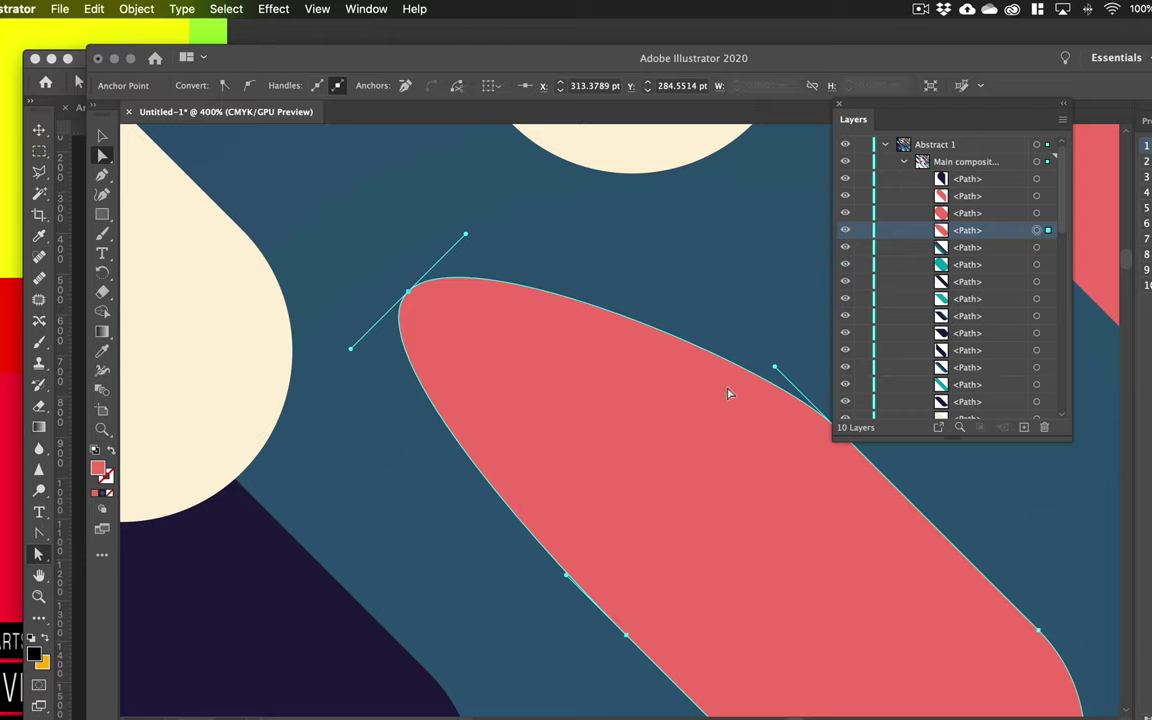
pyautogui.press('super+z')
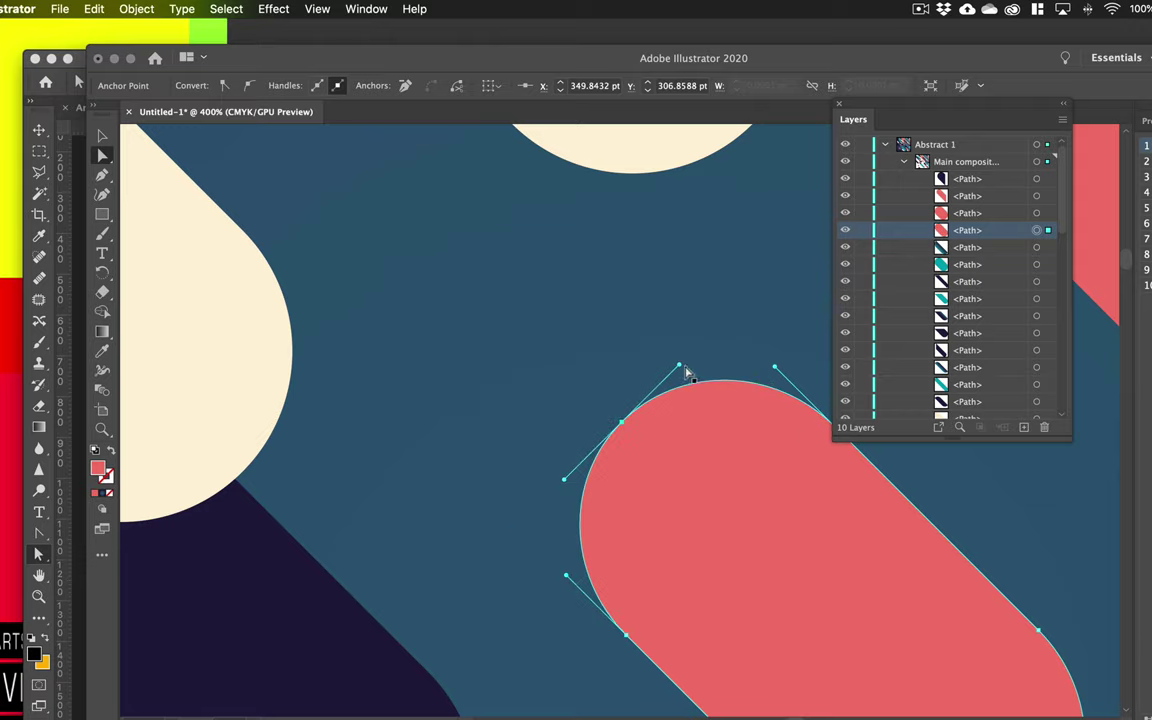
pyautogui.moveTo(681, 369)
pyautogui.mouseDown()
pyautogui.moveTo(650, 314)
pyautogui.moveTo(622, 295)
pyautogui.moveTo(721, 452)
pyautogui.moveTo(699, 373)
pyautogui.moveTo(660, 320)
pyautogui.moveTo(699, 436)
pyautogui.moveTo(689, 368)
pyautogui.moveTo(653, 301)
pyautogui.moveTo(699, 364)
pyautogui.moveTo(681, 360)
pyautogui.mouseUp()
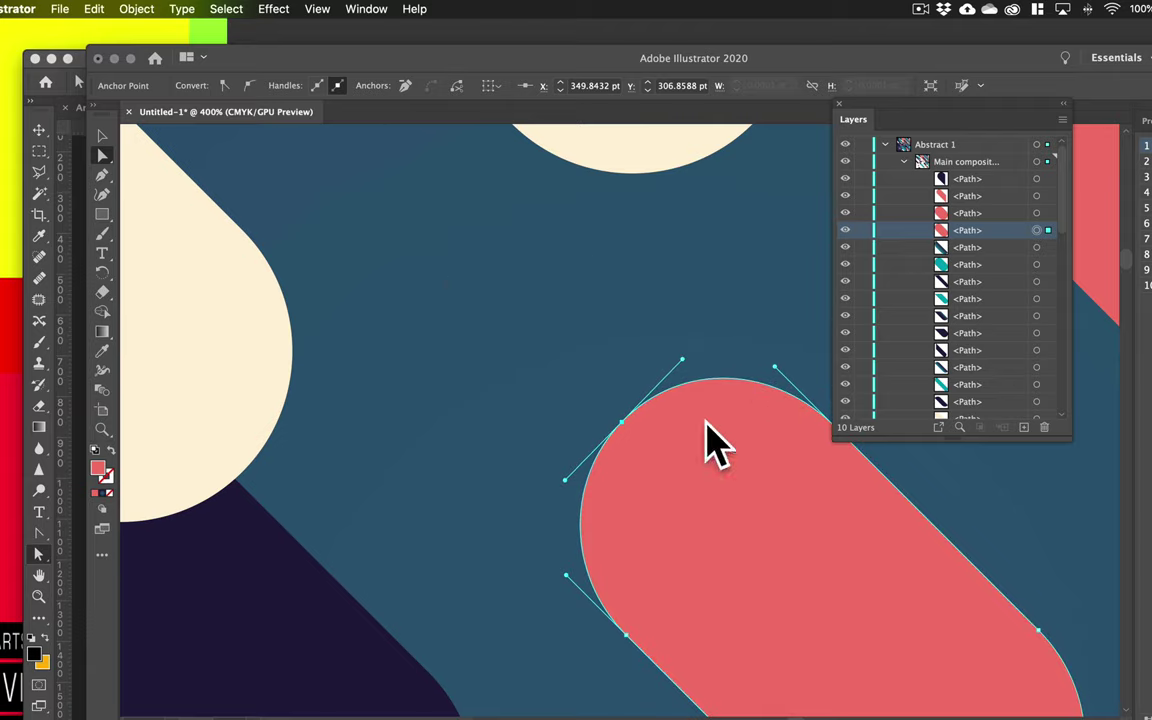
# Reapply the undone curve adjustment on the red pill's upper end
pyautogui.press('super+z')
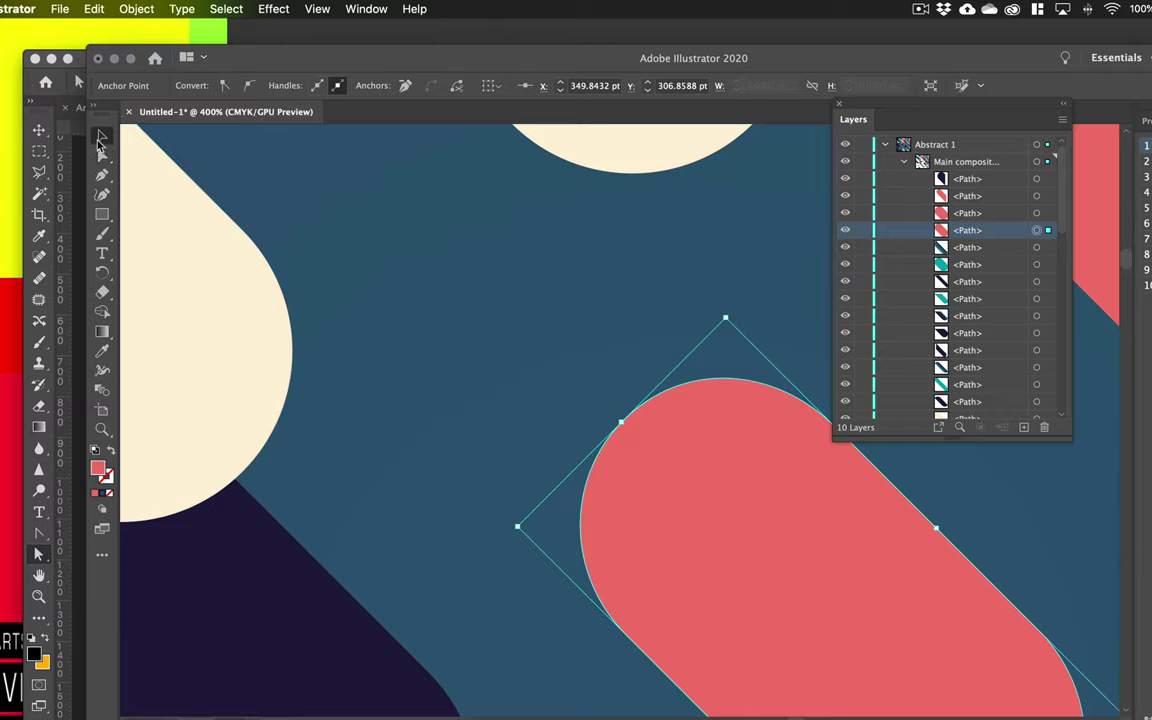
pyautogui.click(103, 157)
pyautogui.press('super+shift+z')
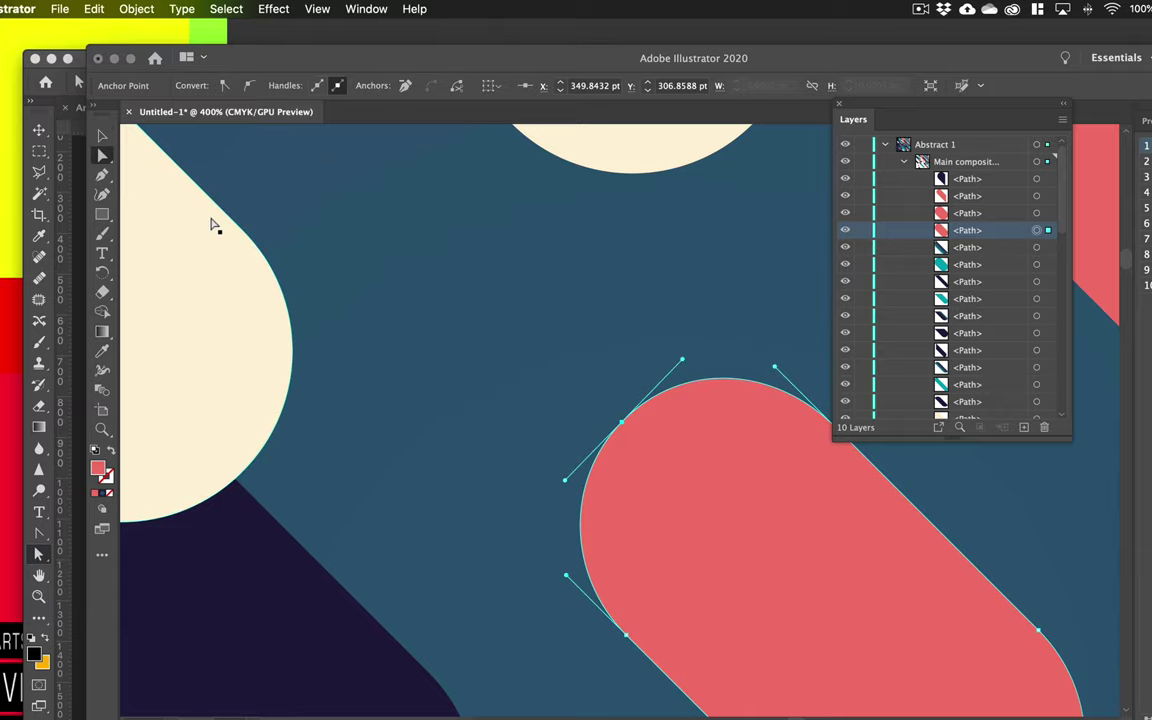
# Add the dark navy shape to the selection with the Direct Selection Tool
pyautogui.scroll(-5, 738, 506)
pyautogui.hscroll(2, 738, 506)
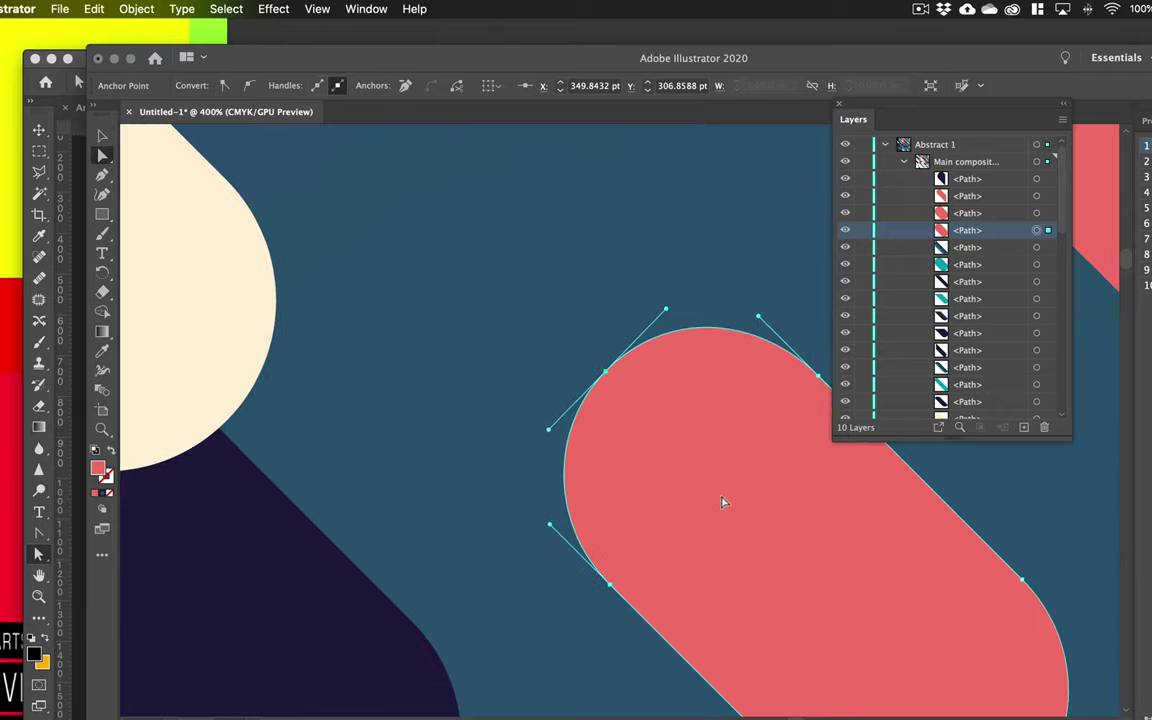
pyautogui.scroll(-5, 601, 476)
pyautogui.hscroll(2, 601, 476)
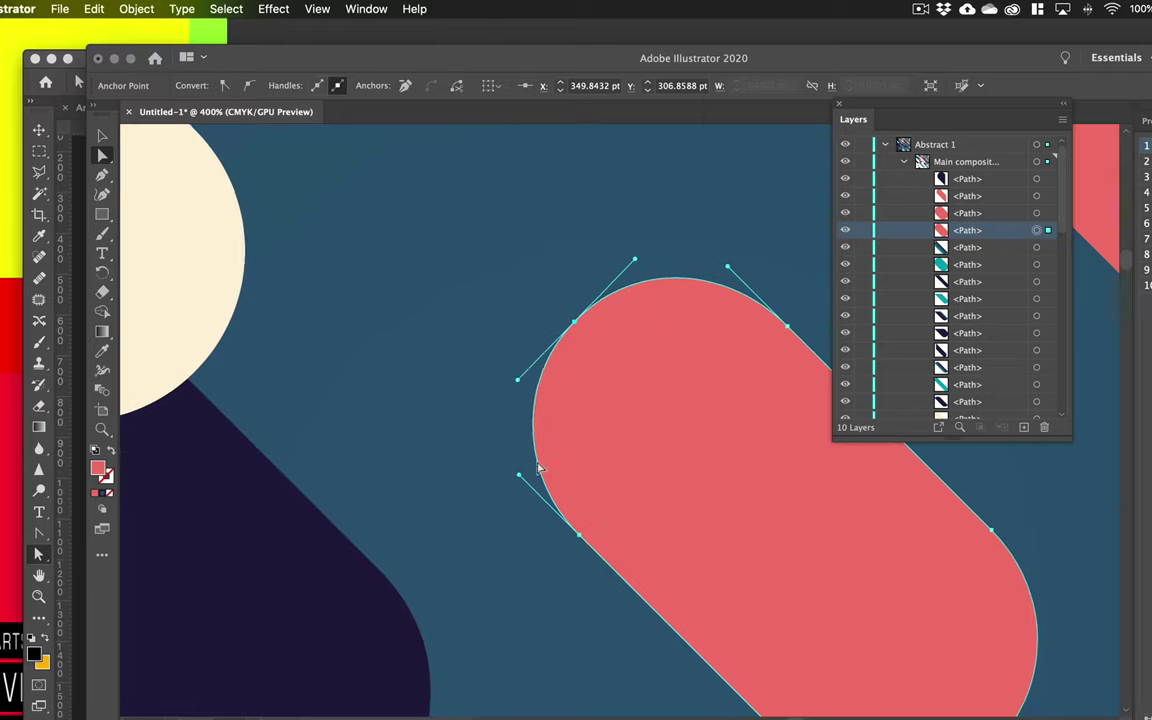
pyautogui.scroll(-3, 446, 452)
pyautogui.hscroll(3, 446, 452)
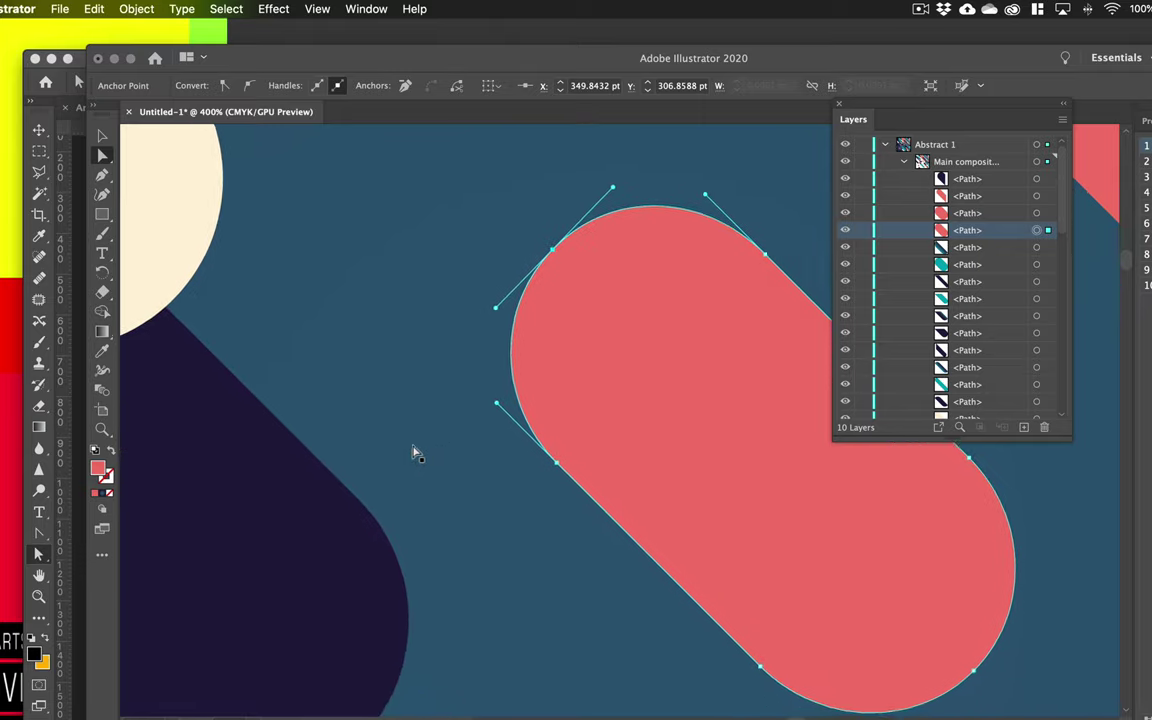
pyautogui.keyDown('shift'); pyautogui.click(159, 432); pyautogui.keyUp('shift')
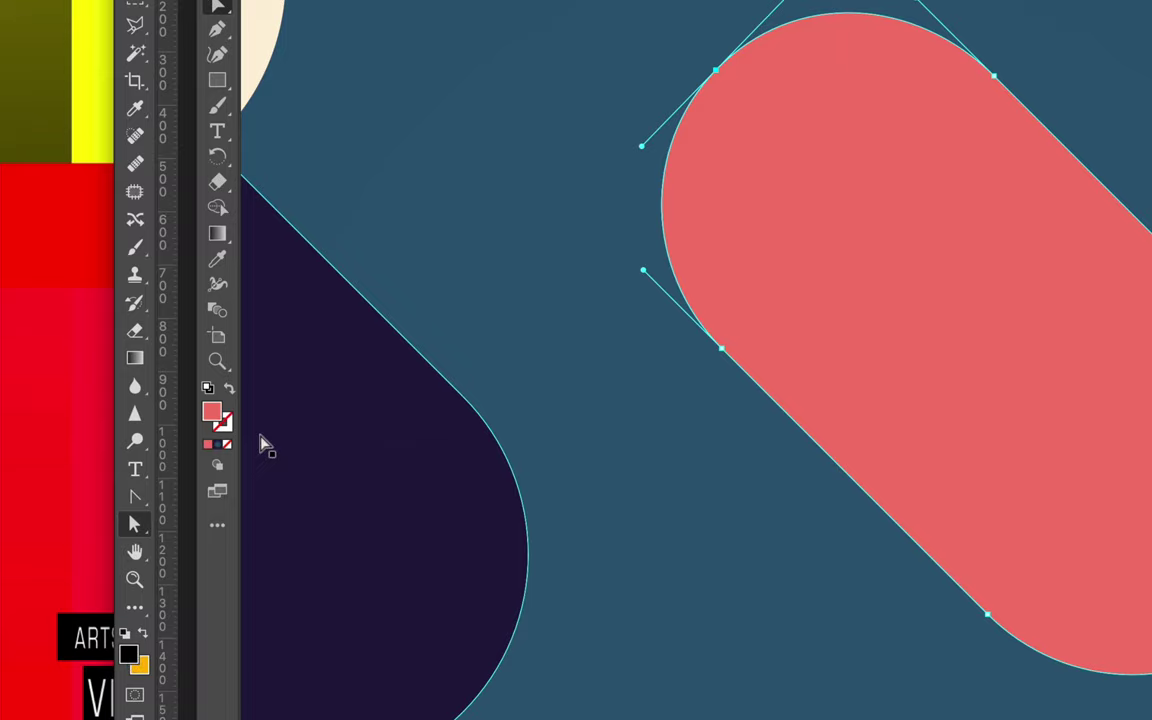
pyautogui.click(227, 430)
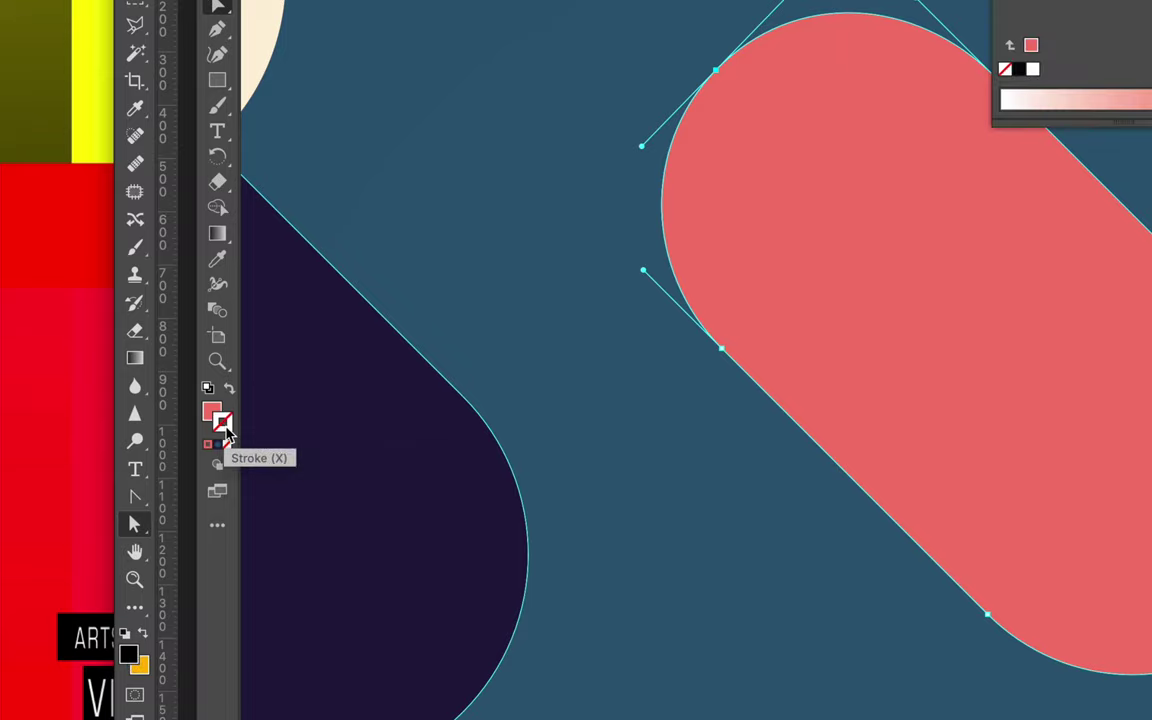
pyautogui.click(1019, 71)
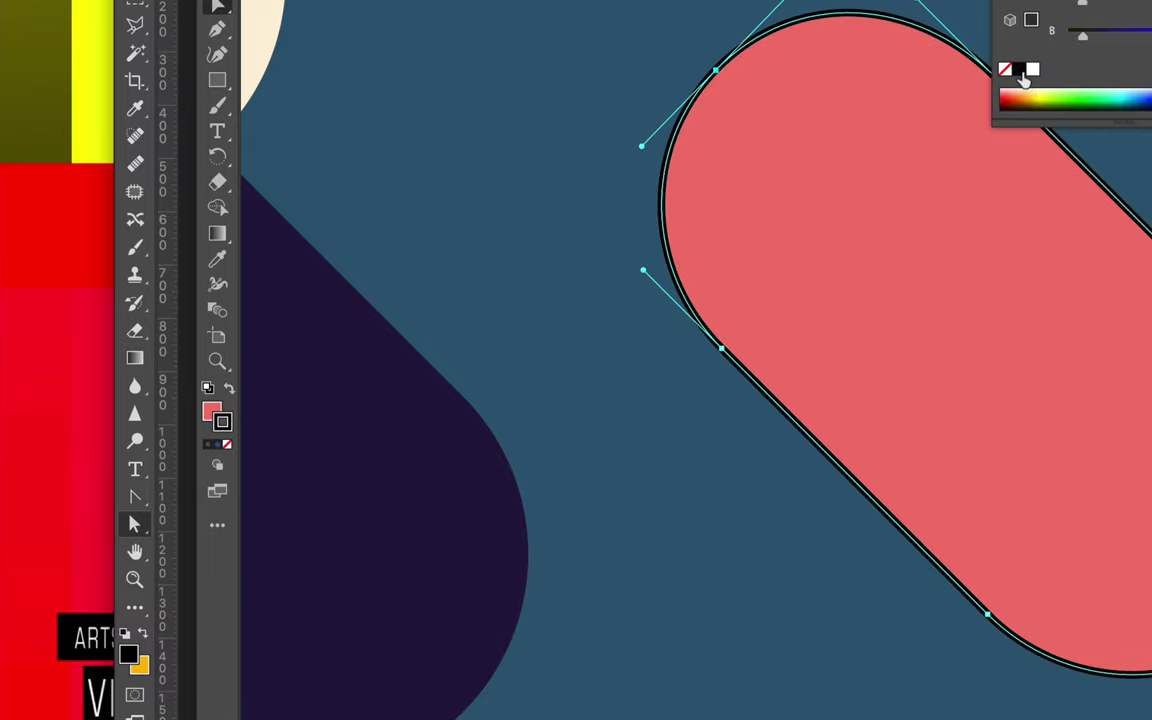
pyautogui.keyDown('shift'); pyautogui.click(370, 362); pyautogui.keyUp('shift')
pyautogui.click(670, 12)
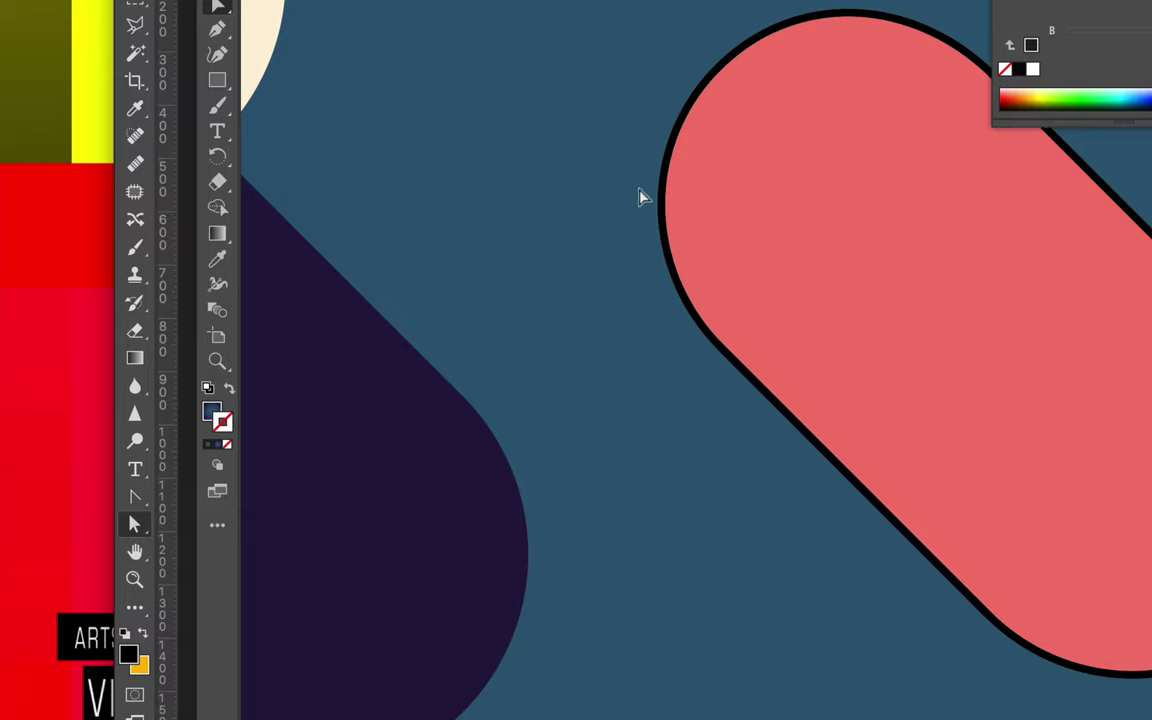
pyautogui.click(679, 193)
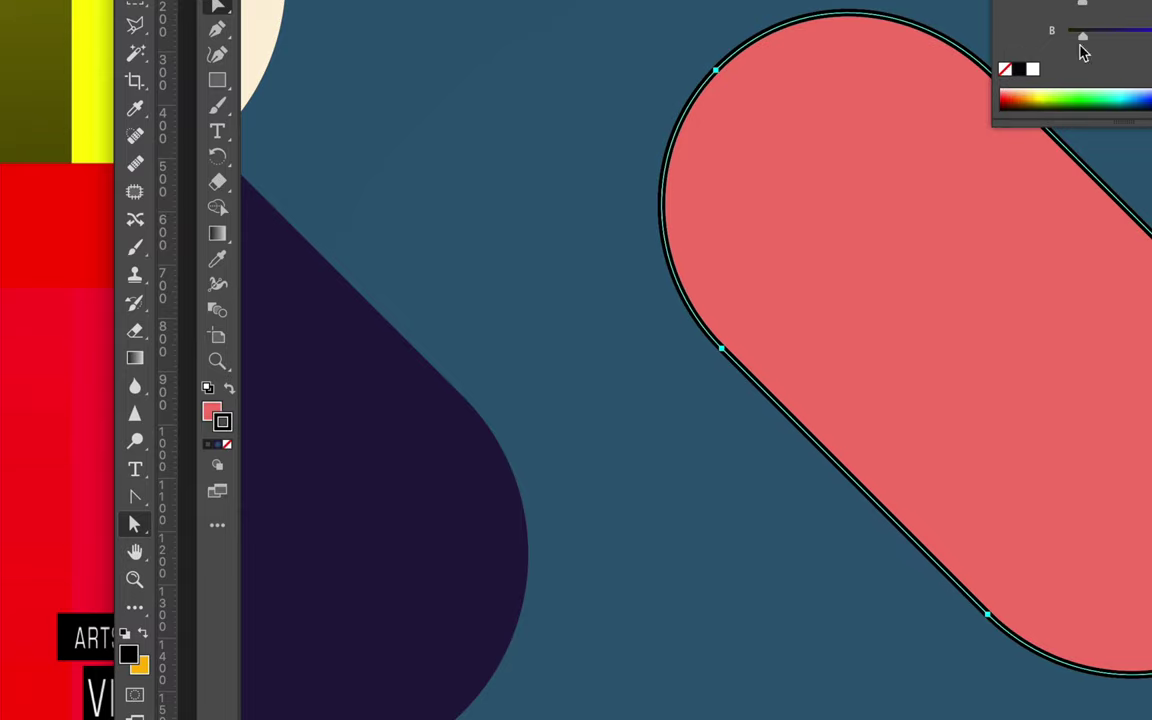
pyautogui.click(1004, 70)
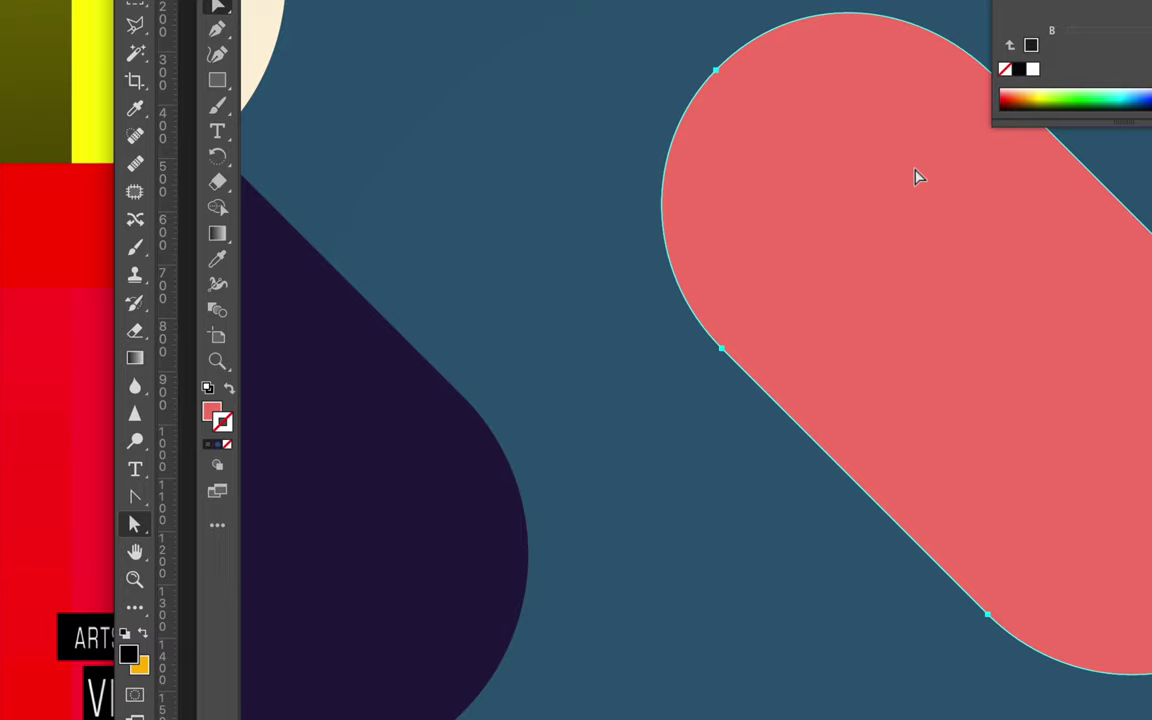
pyautogui.click(229, 389)
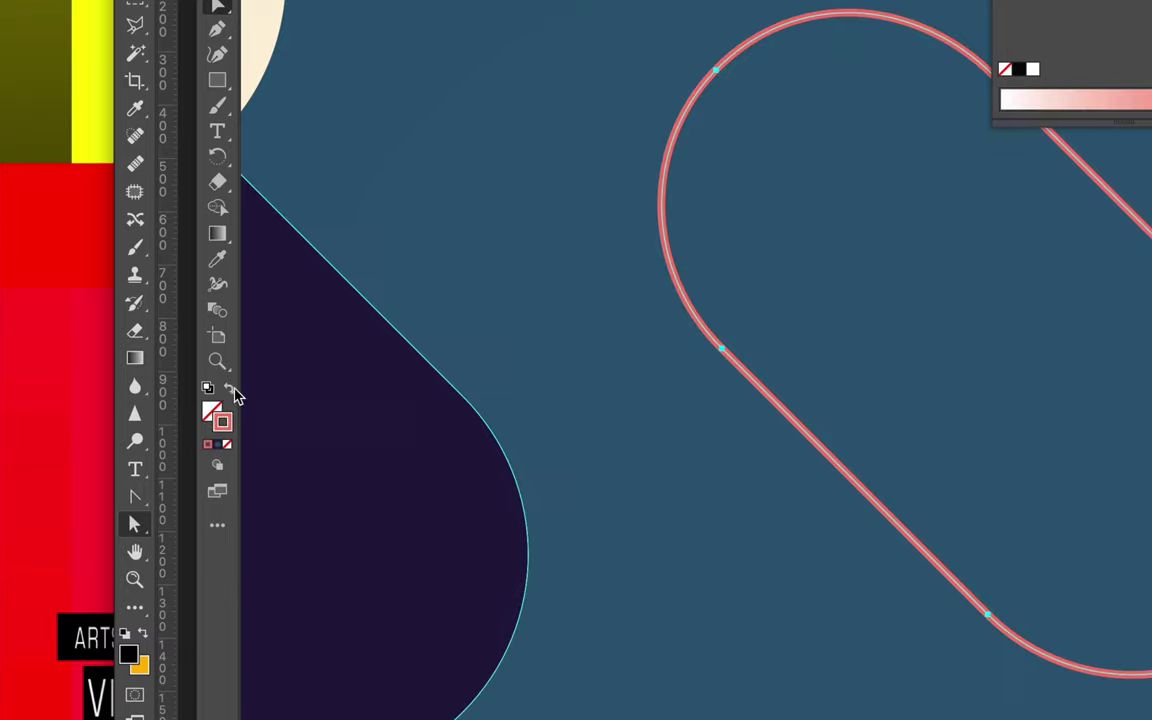
pyautogui.click(233, 394)
pyautogui.click(232, 394)
pyautogui.click(232, 394)
pyautogui.click(232, 394)
pyautogui.click(232, 394)
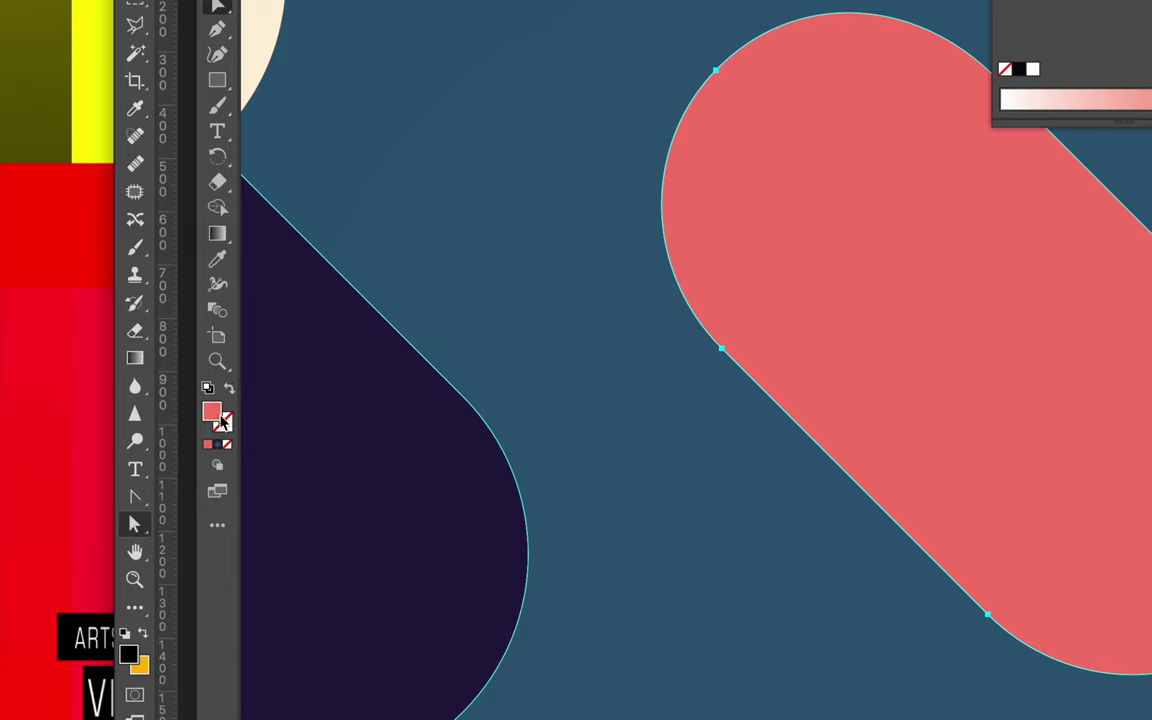
pyautogui.click(754, 248)
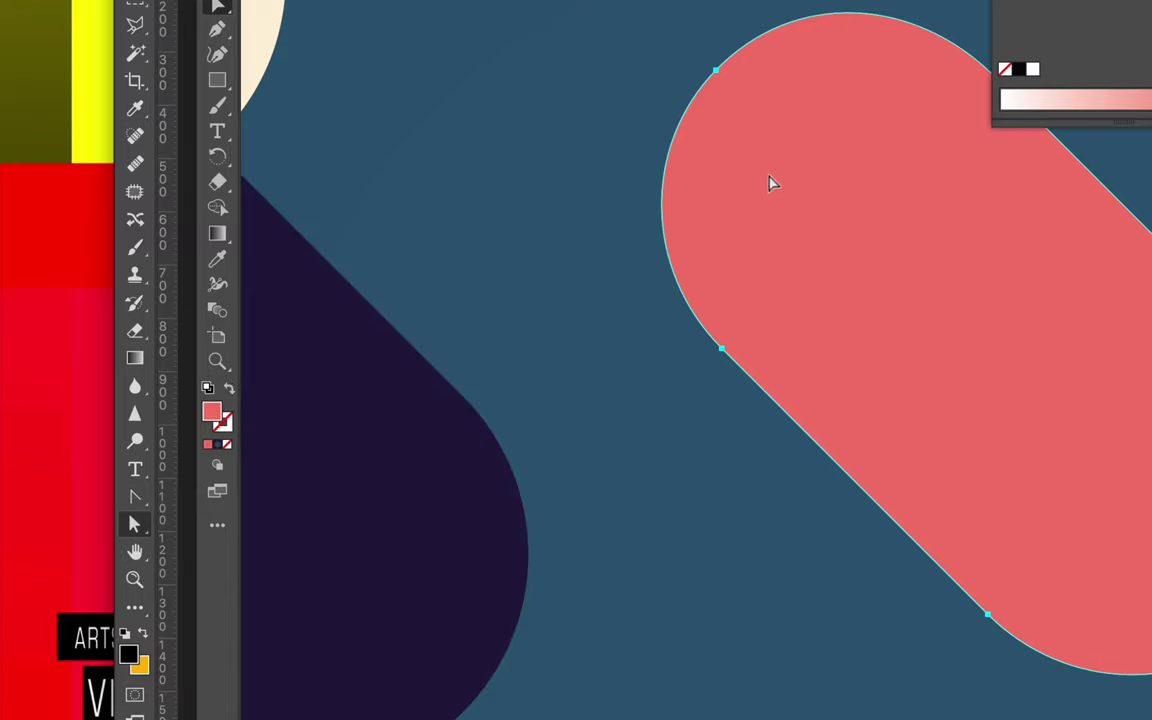
pyautogui.keyDown('shift'); pyautogui.click(336, 338); pyautogui.keyUp('shift')
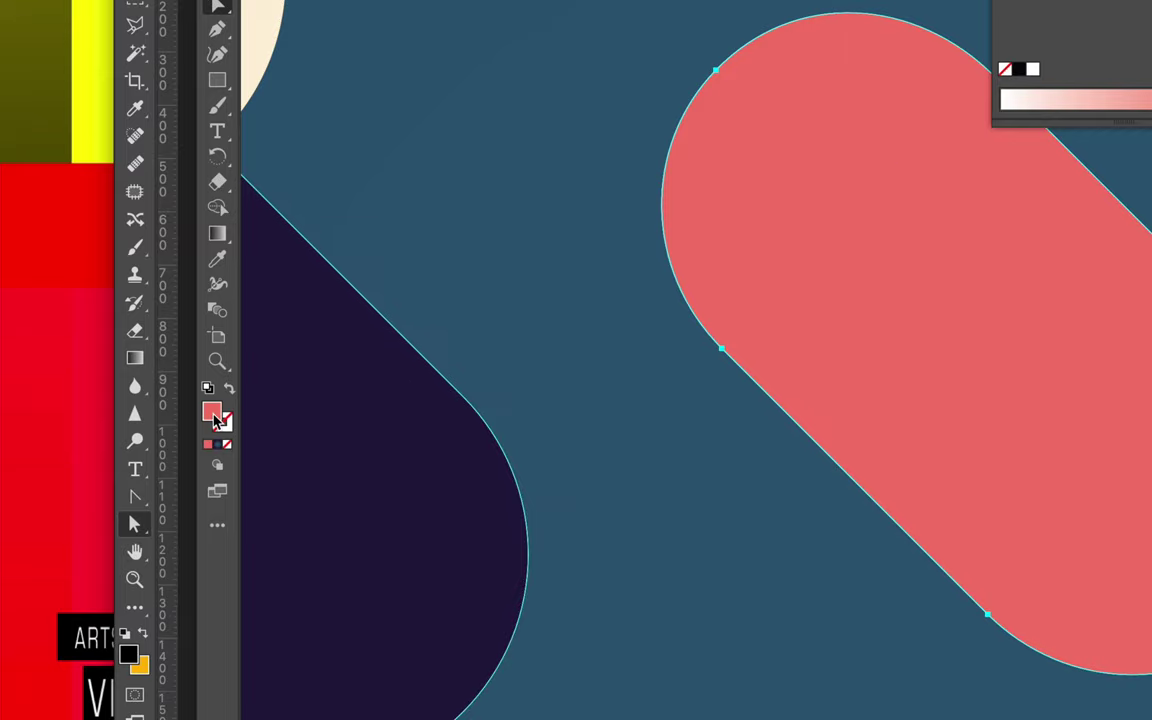
pyautogui.doubleClick(213, 414)
pyautogui.moveTo(300, 2); pyautogui.dragTo(405, 2)
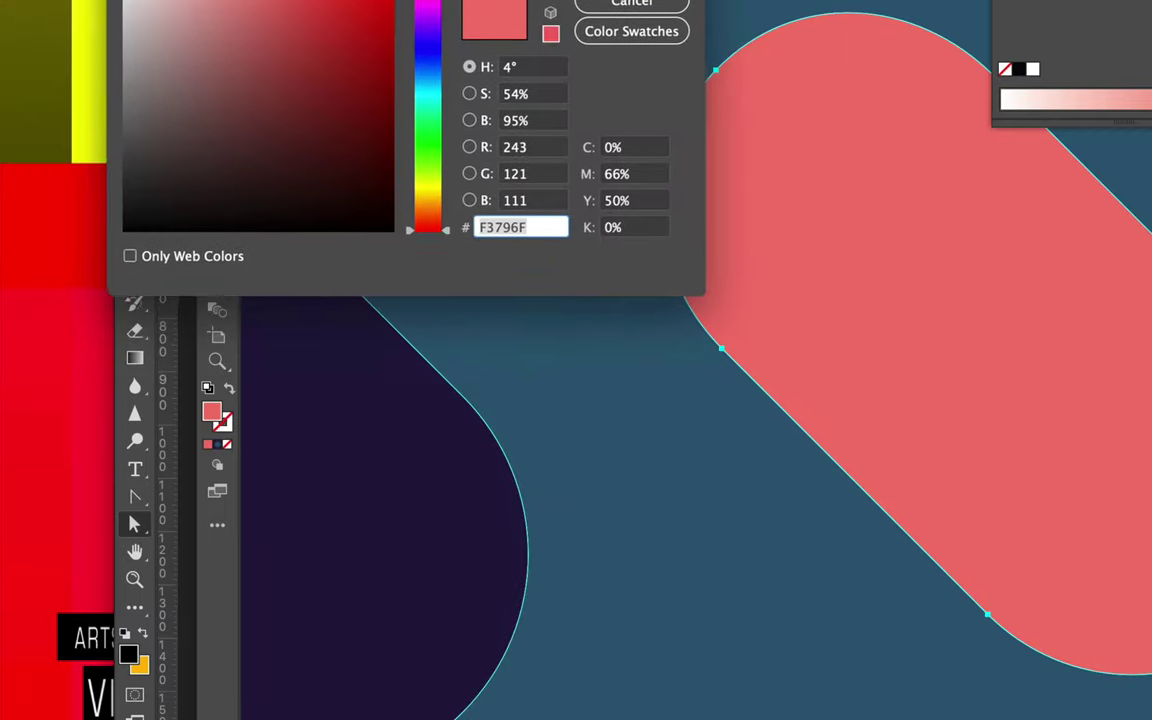
pyautogui.write('E8241A')
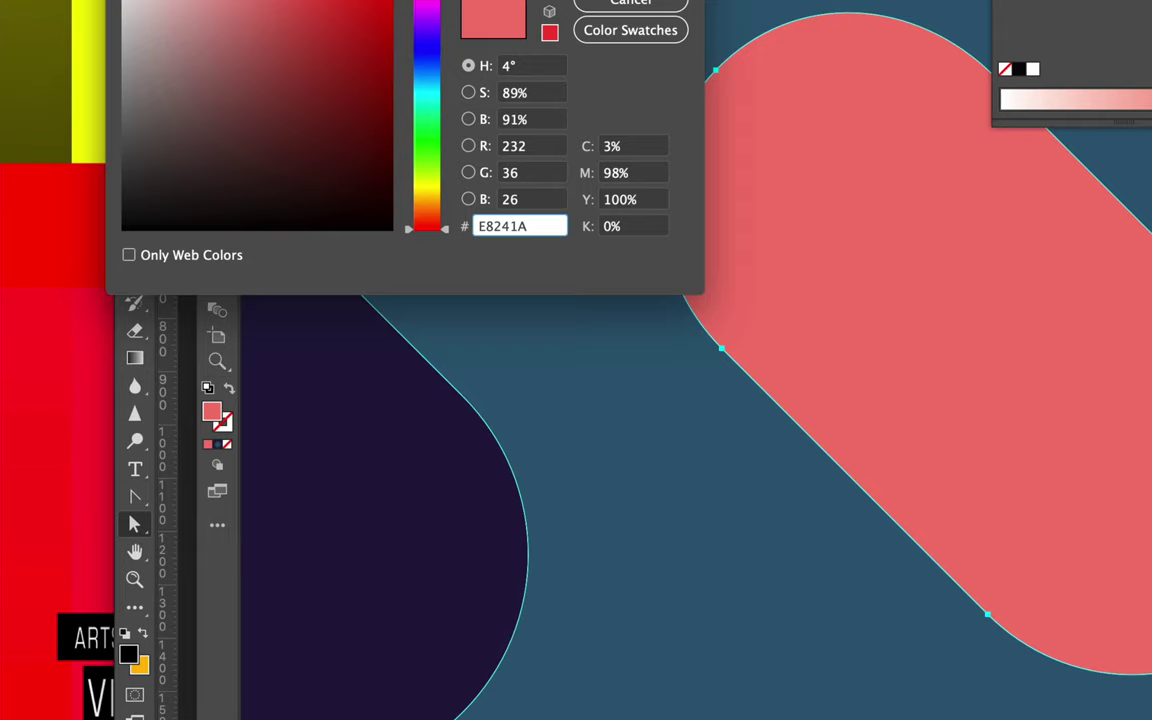
pyautogui.press('Return')
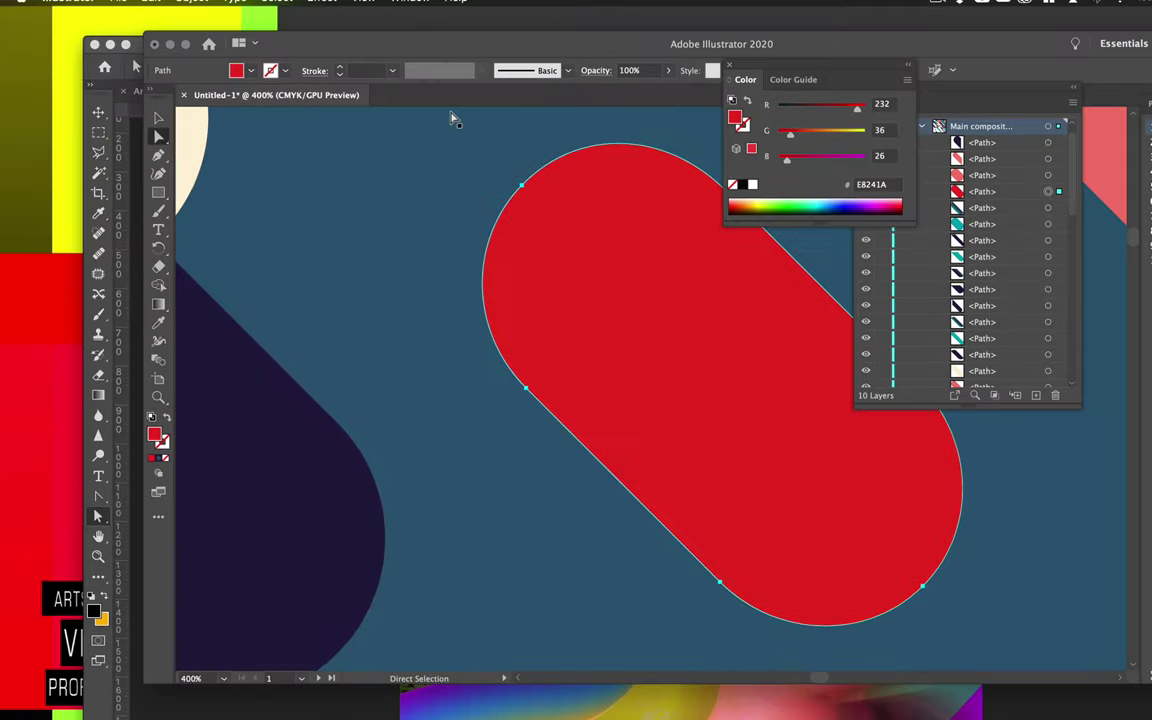
pyautogui.press('super+z')
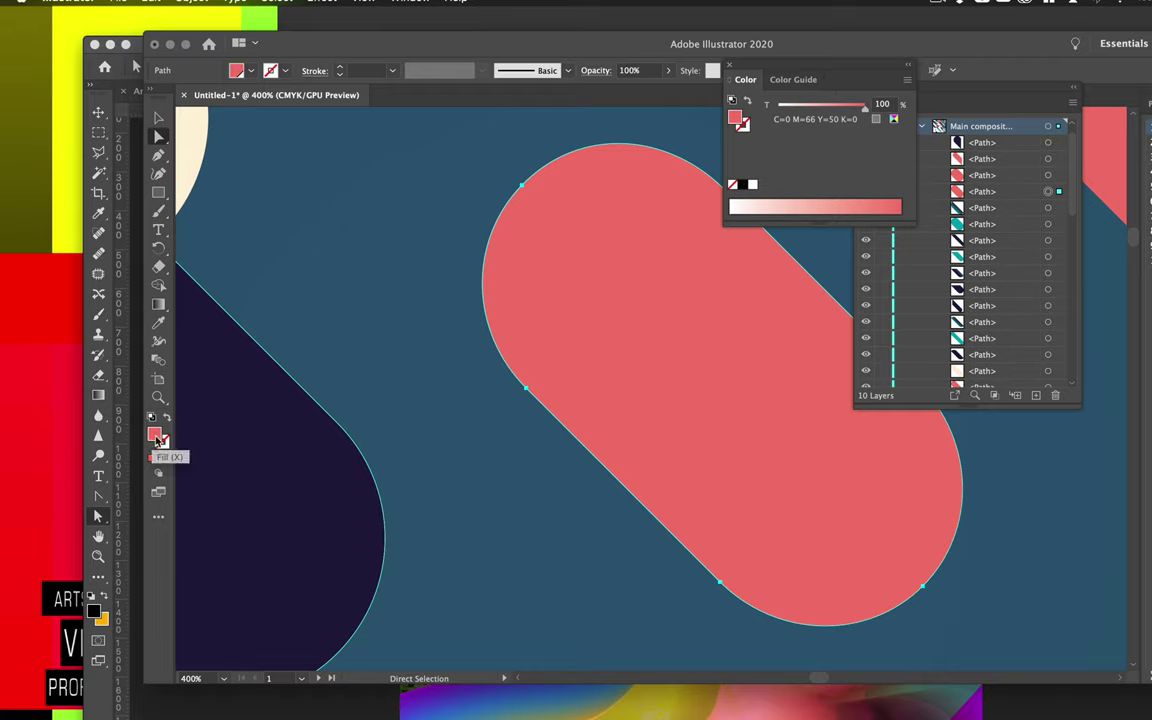
# Float and enlarge the Color panel, then lighten the coral fill to a 68.7% tint
pyautogui.moveTo(818, 72); pyautogui.dragTo(335, 145)
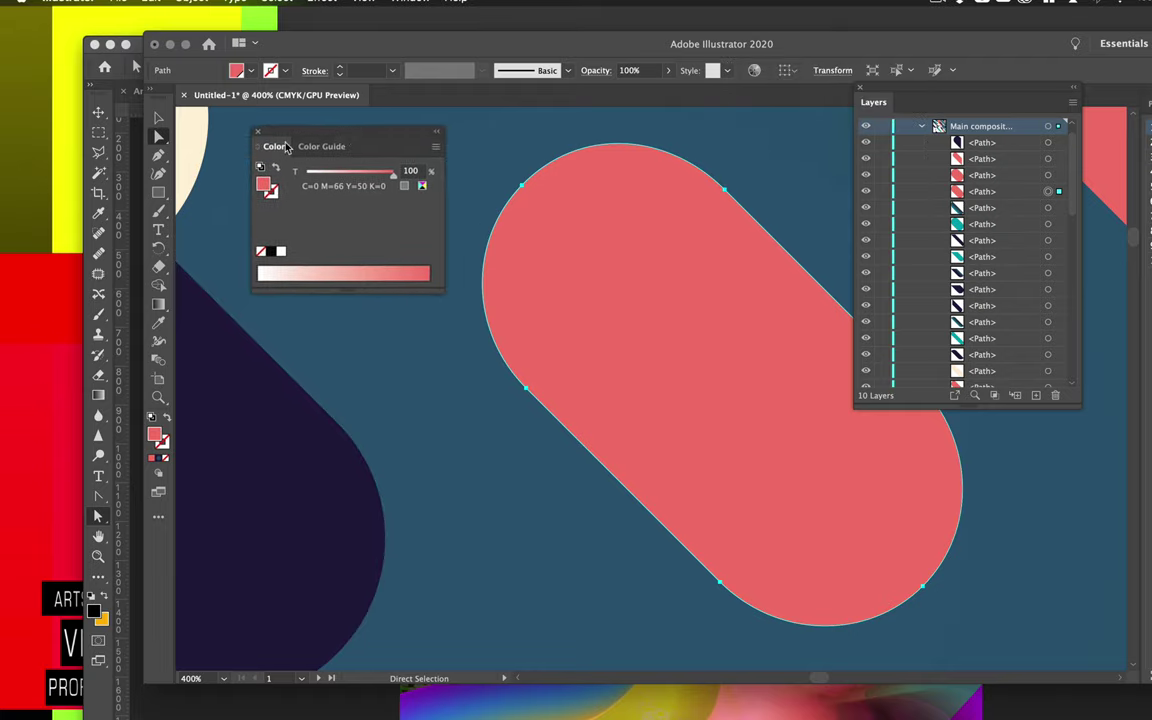
pyautogui.click(409, 2)
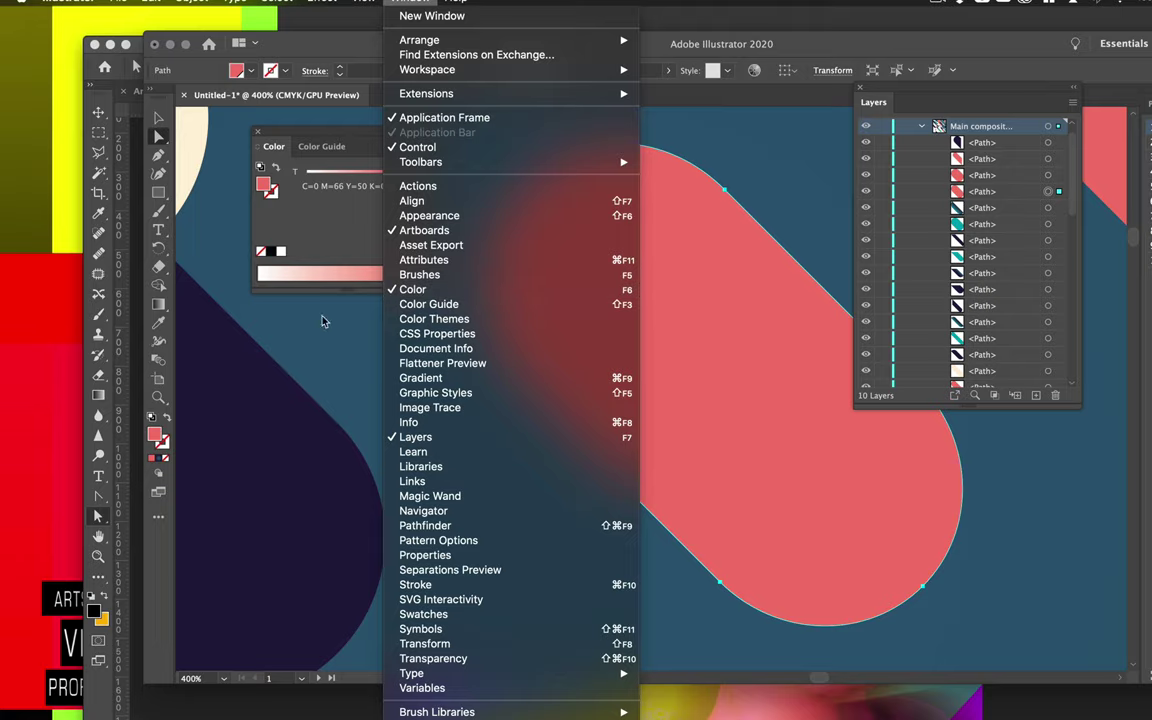
pyautogui.click(352, 294)
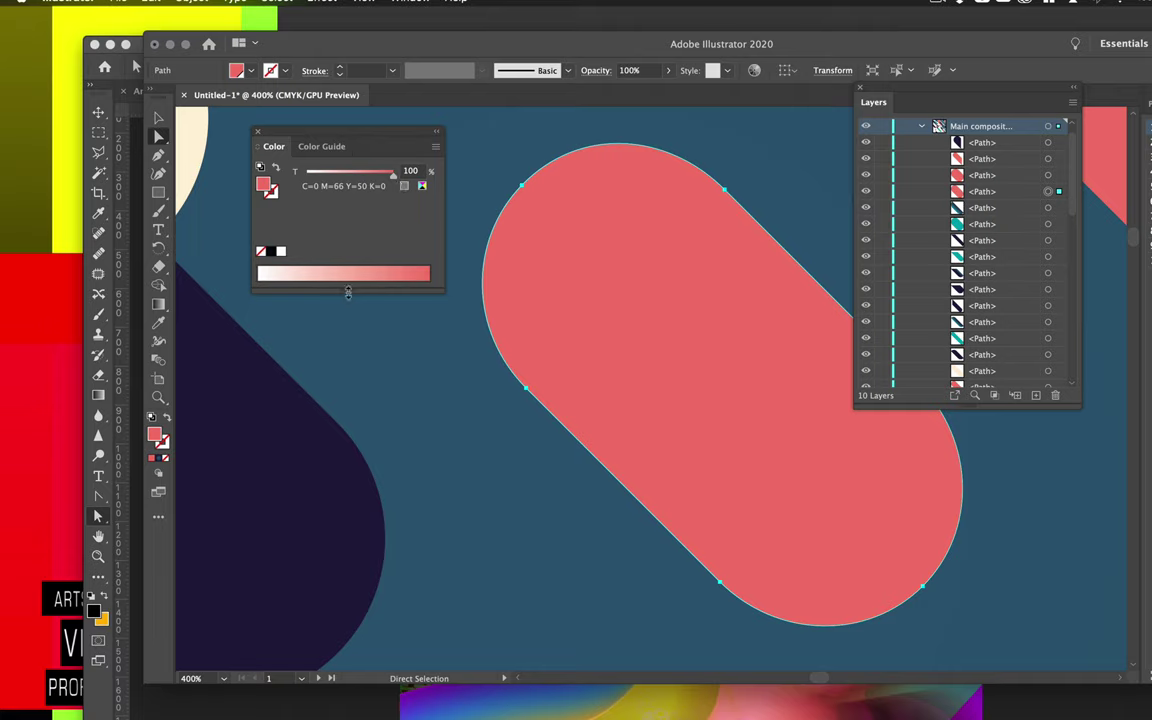
pyautogui.moveTo(348, 292); pyautogui.dragTo(399, 523)
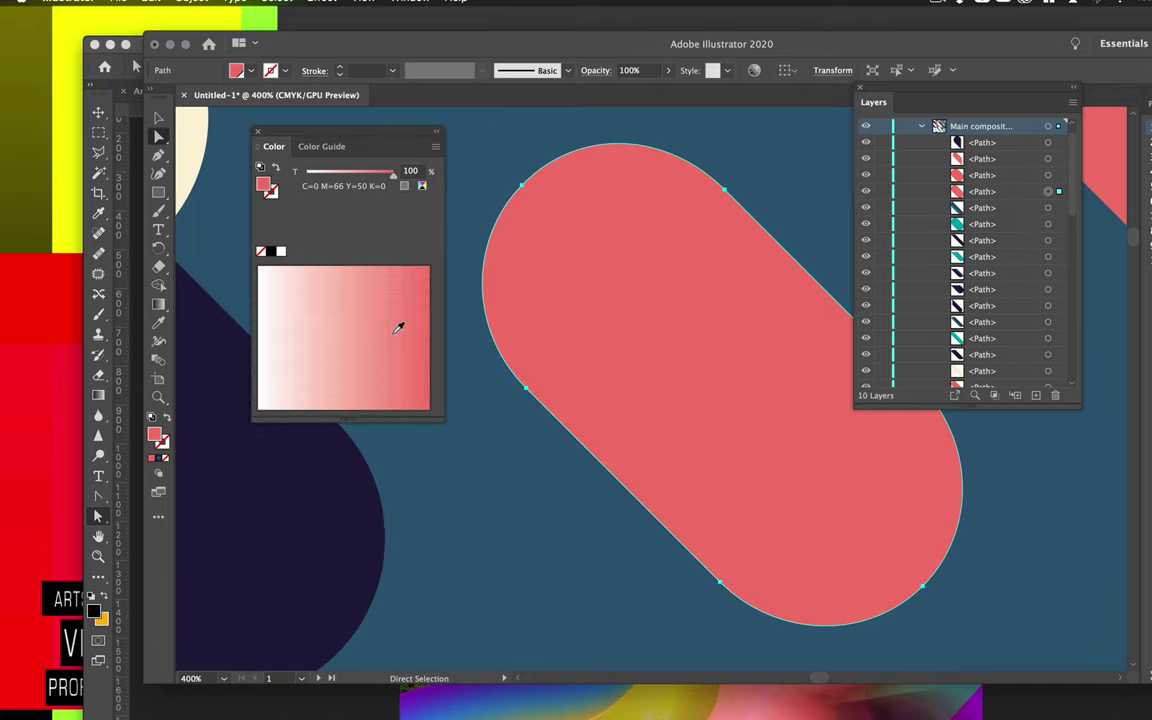
pyautogui.moveTo(398, 328); pyautogui.dragTo(382, 350)
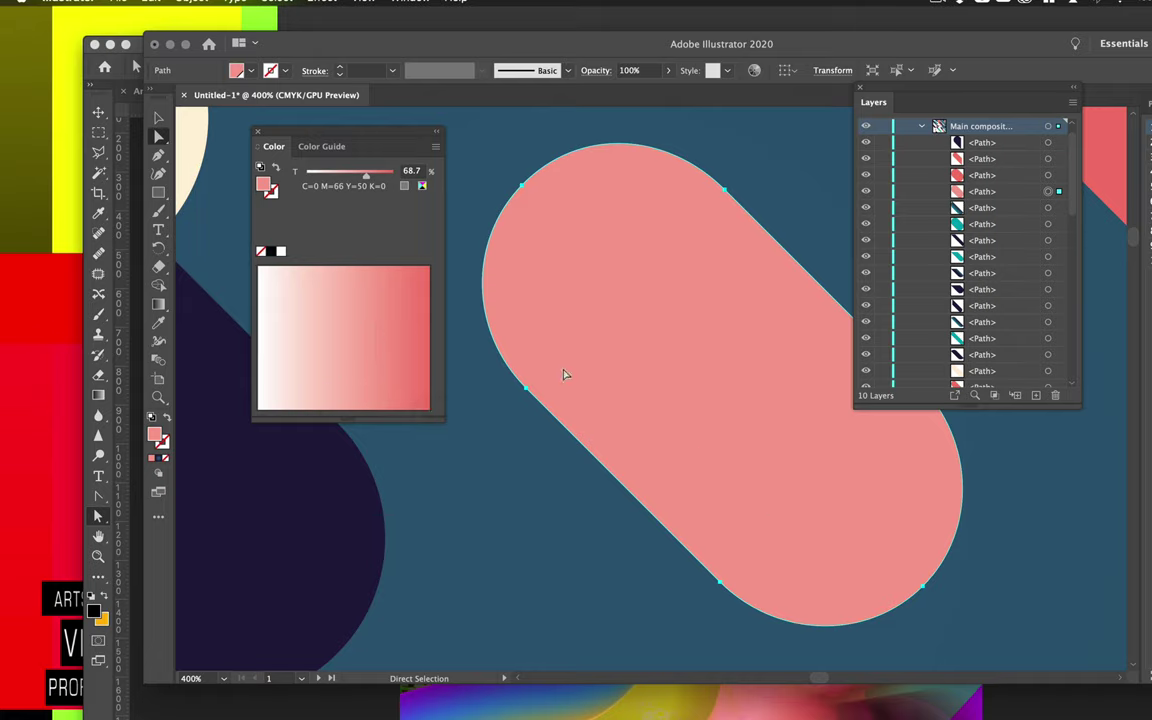
# Try red and then magenta swatch fills on the pill from the Fill dropdown
pyautogui.click(232, 69)
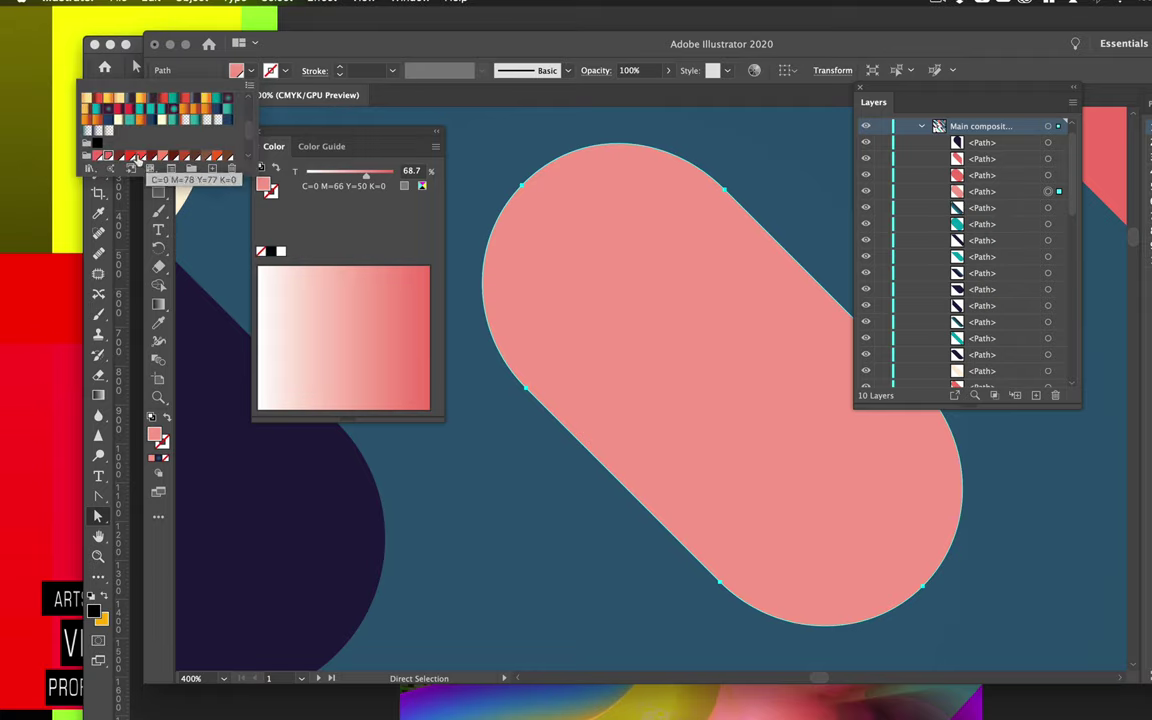
pyautogui.scroll(-3, 150, 150)
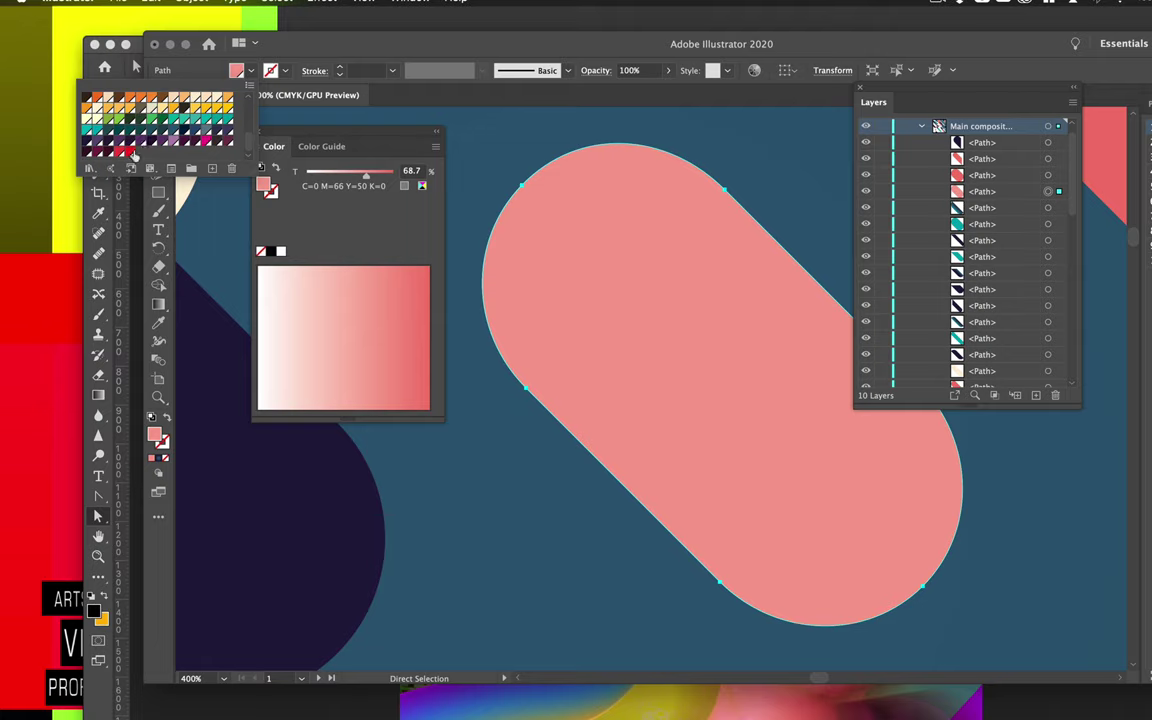
pyautogui.click(124, 149)
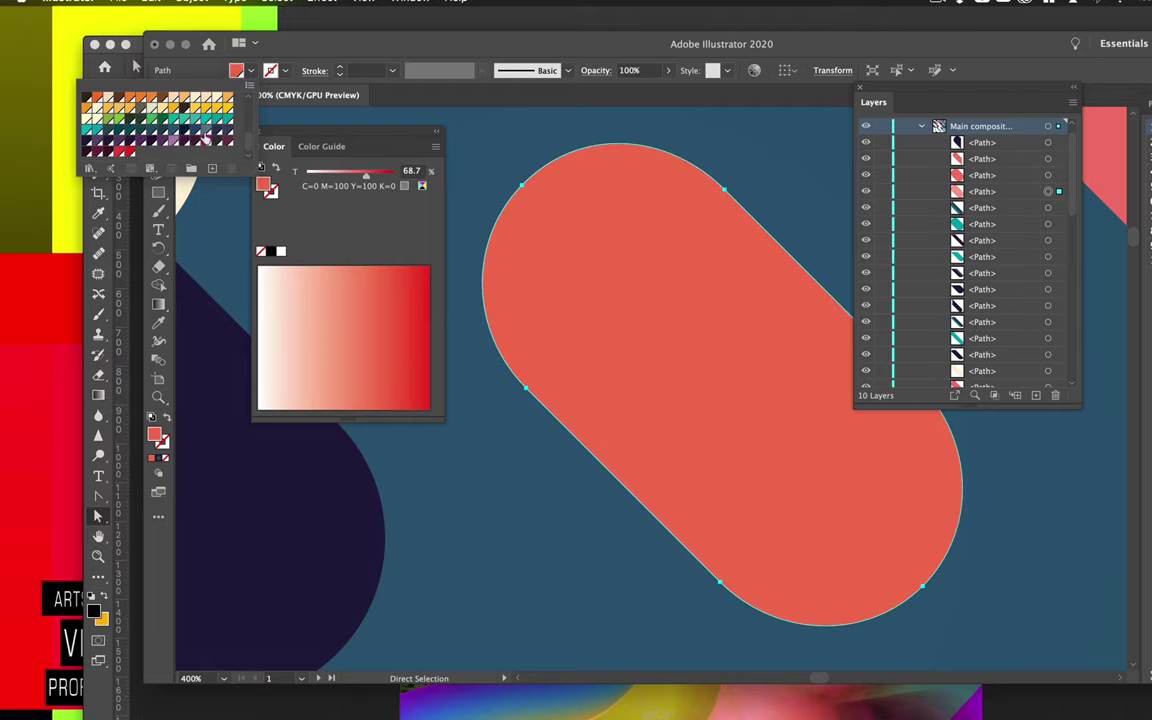
pyautogui.click(205, 141)
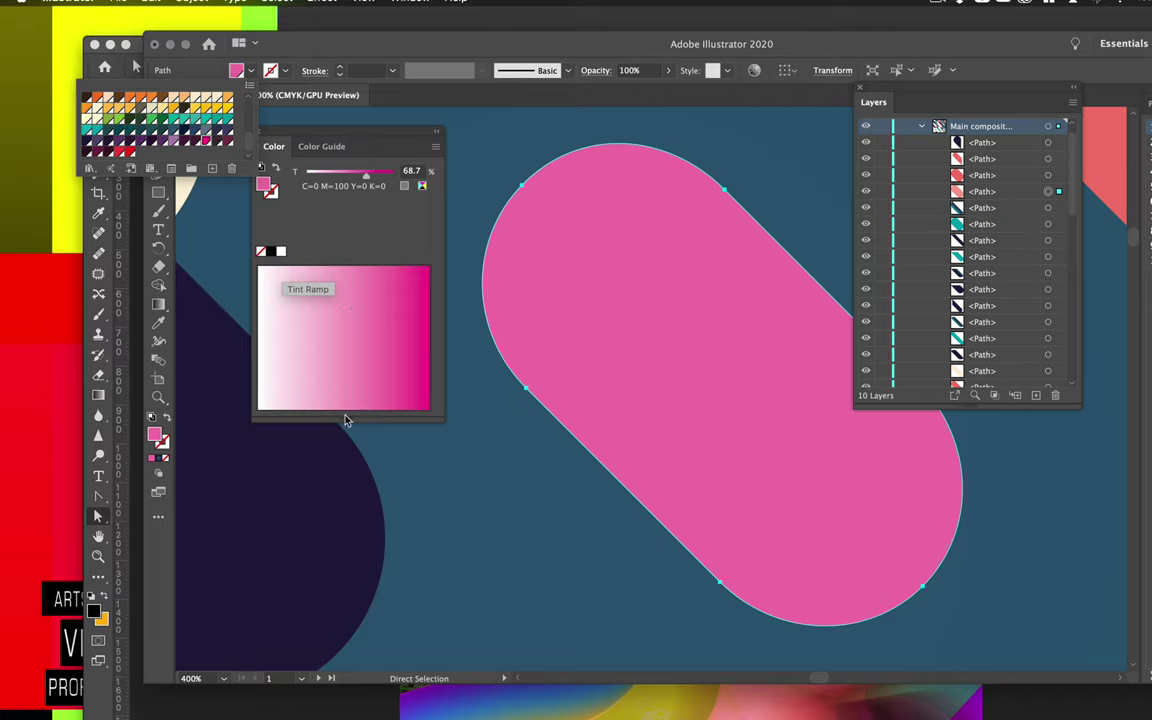
pyautogui.click(427, 173)
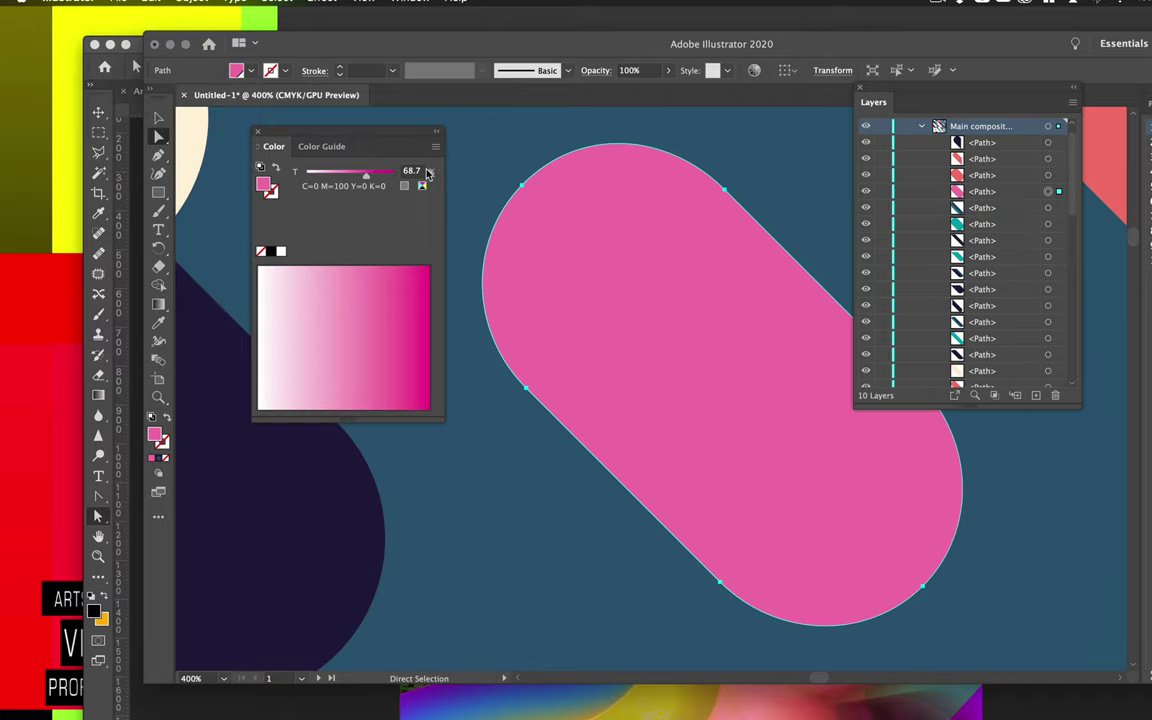
pyautogui.moveTo(369, 139); pyautogui.dragTo(414, 170)
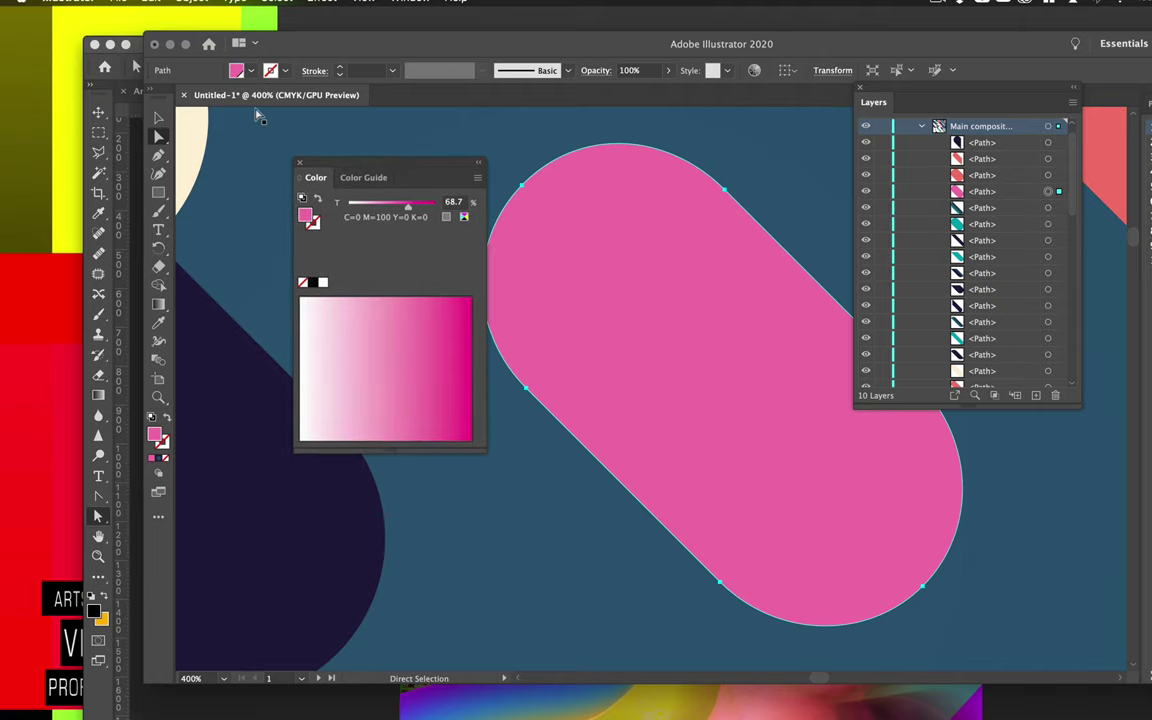
# Fill the pill with mint, deepen it to a 95.86% teal tint, and show it as RGB
pyautogui.click(236, 73)
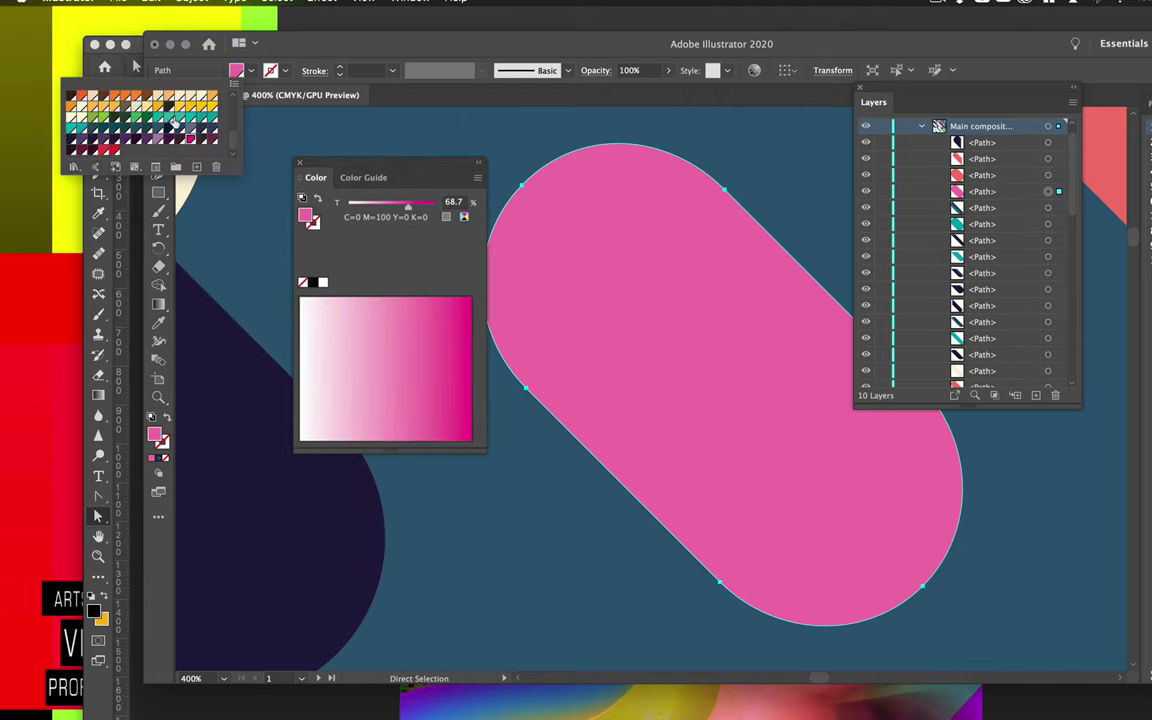
pyautogui.click(175, 121)
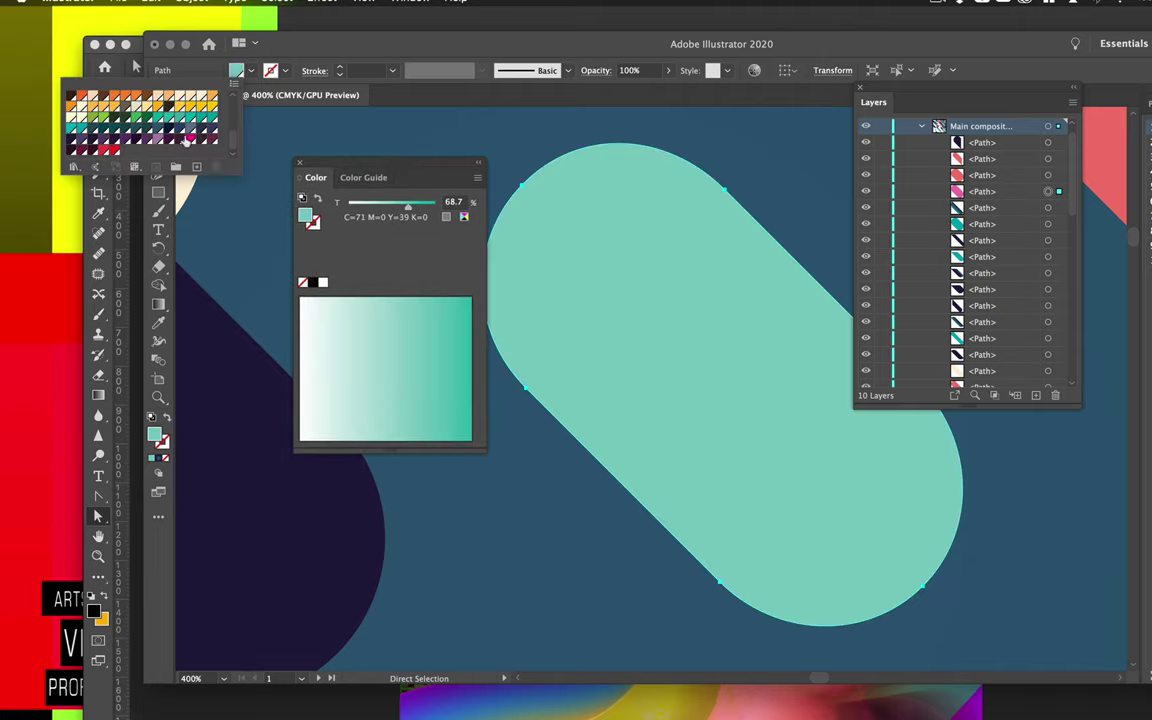
pyautogui.click(340, 346)
pyautogui.click(331, 329)
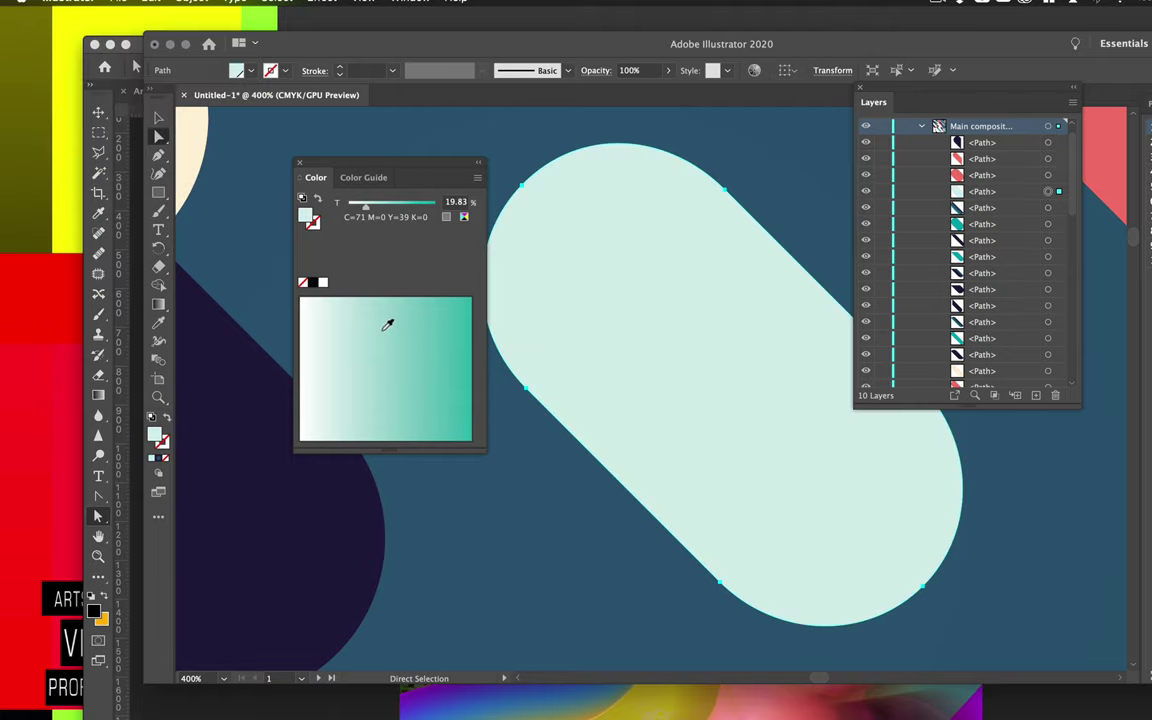
pyautogui.moveTo(387, 325); pyautogui.dragTo(473, 293)
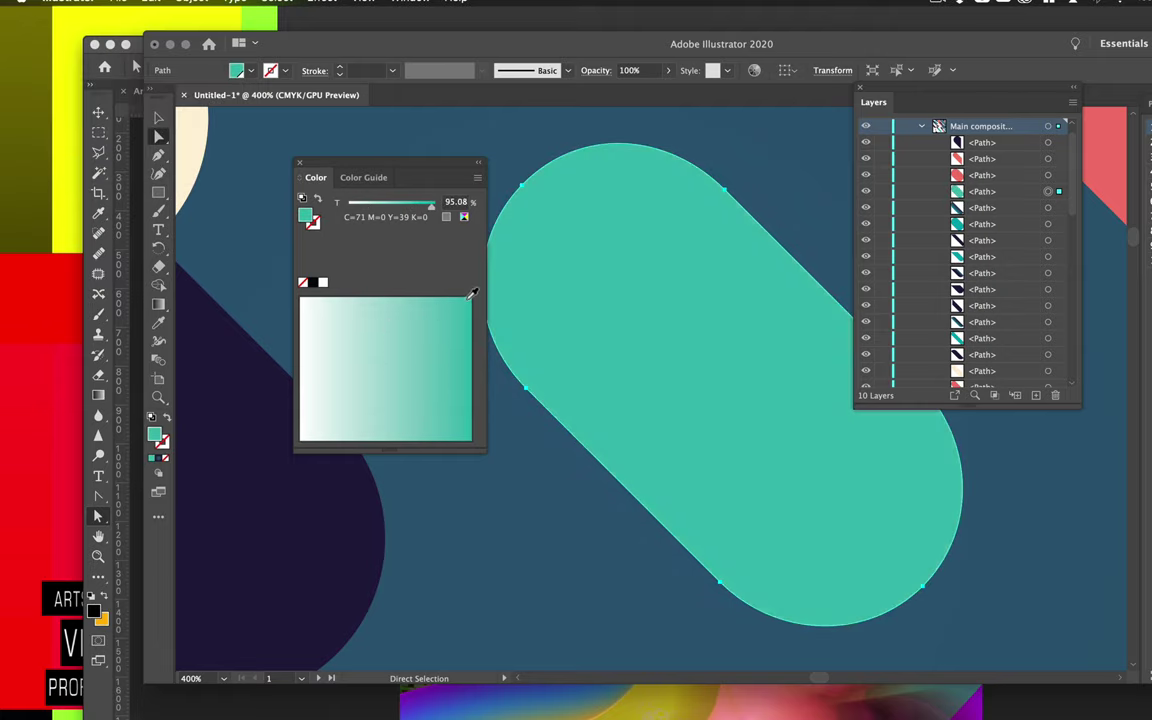
pyautogui.click(477, 180)
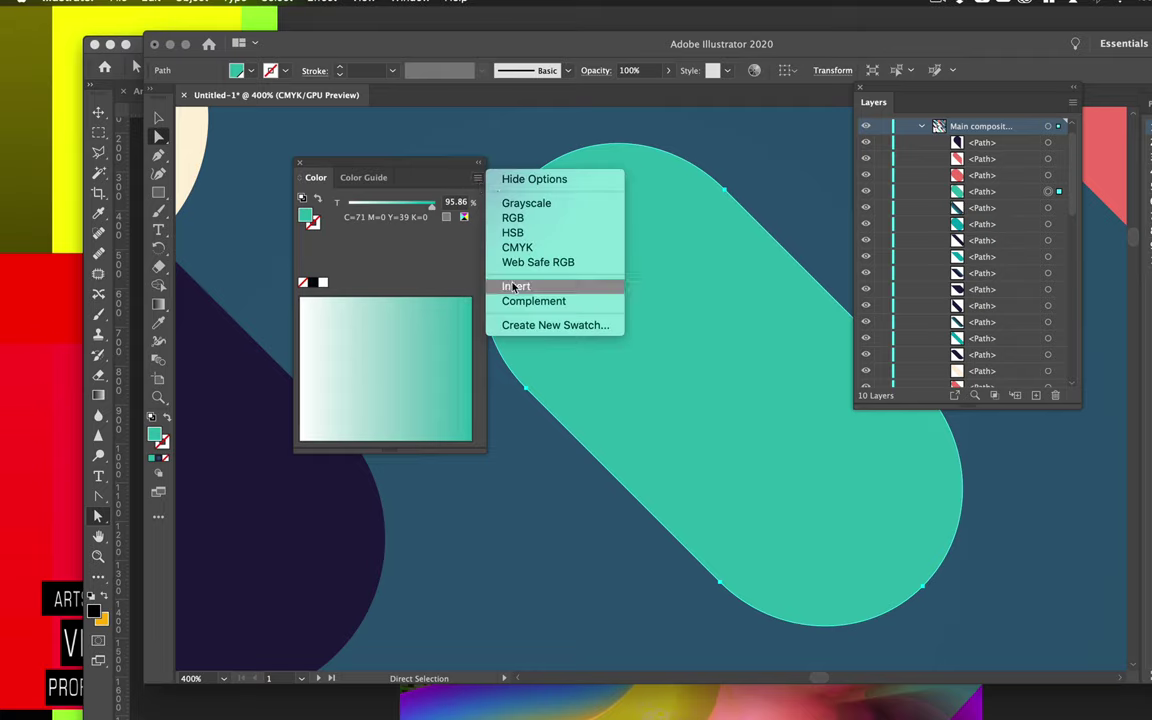
pyautogui.click(513, 218)
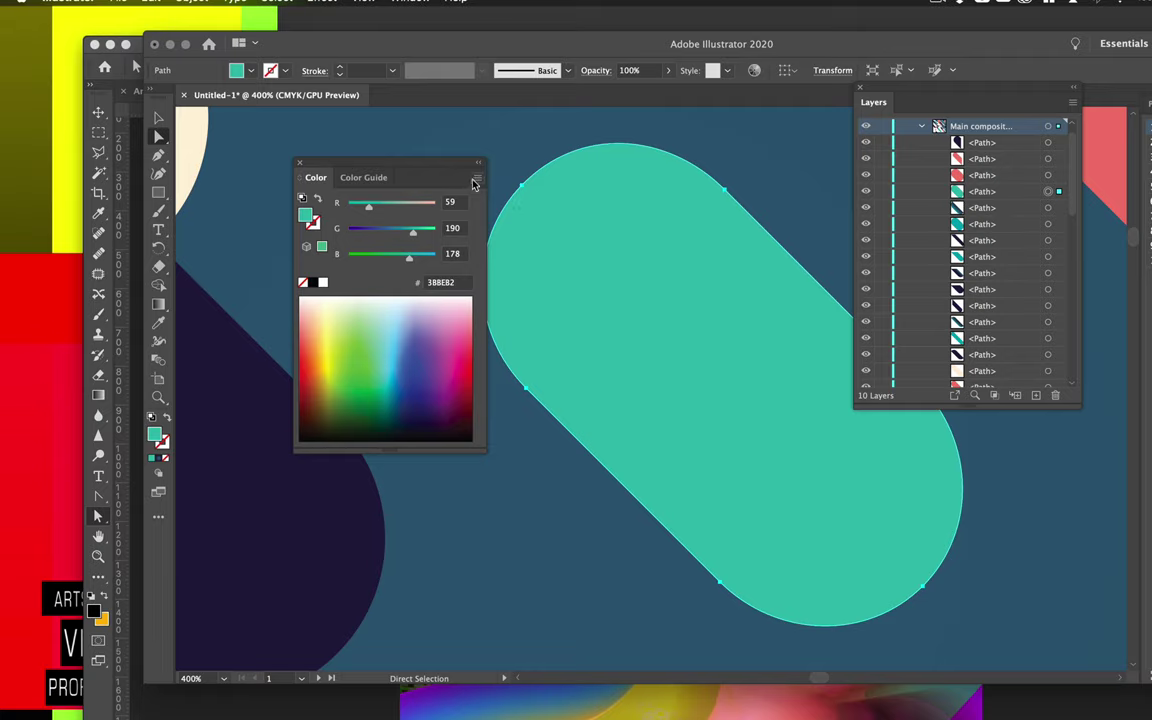
# Cycle the Color panel through CMYK and Web Safe RGB, ending in RGB mode
pyautogui.click(477, 178)
pyautogui.click(518, 247)
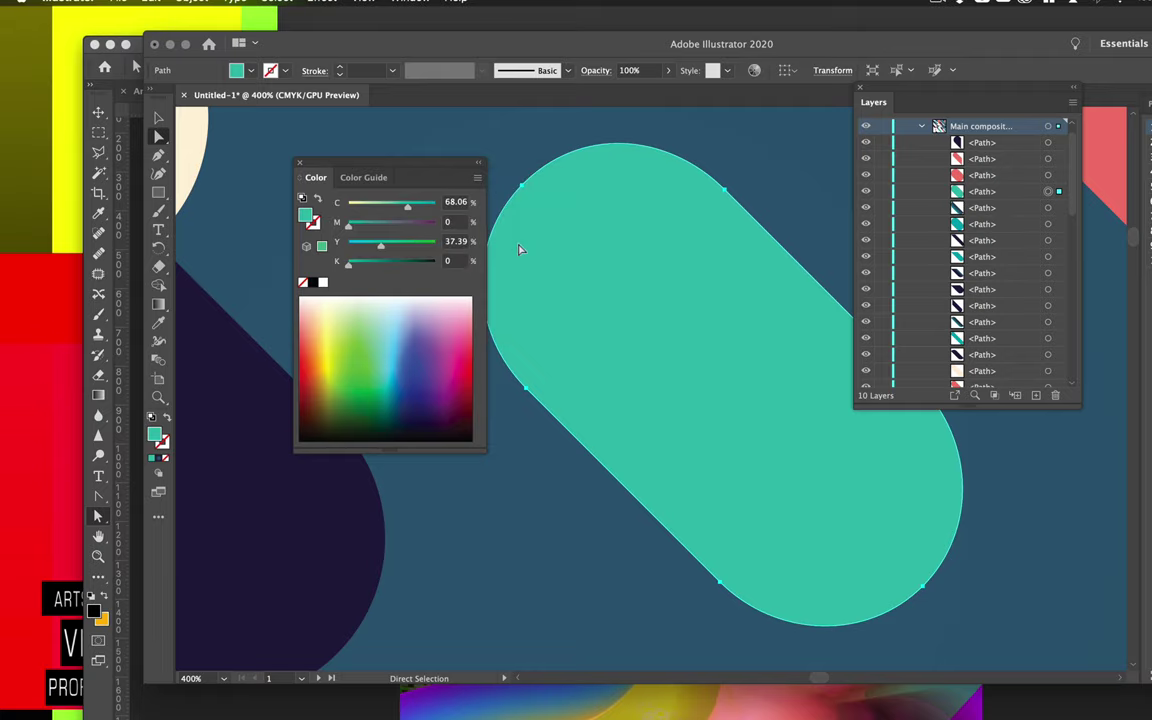
pyautogui.click(477, 178)
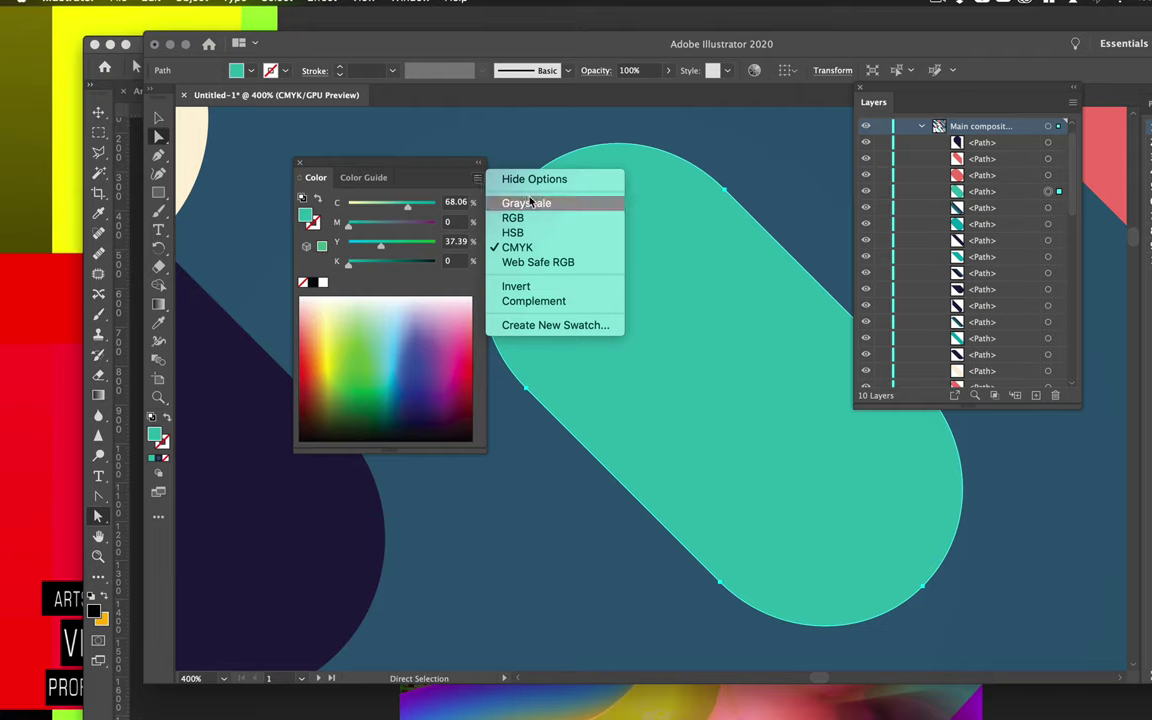
pyautogui.click(530, 262)
pyautogui.click(478, 179)
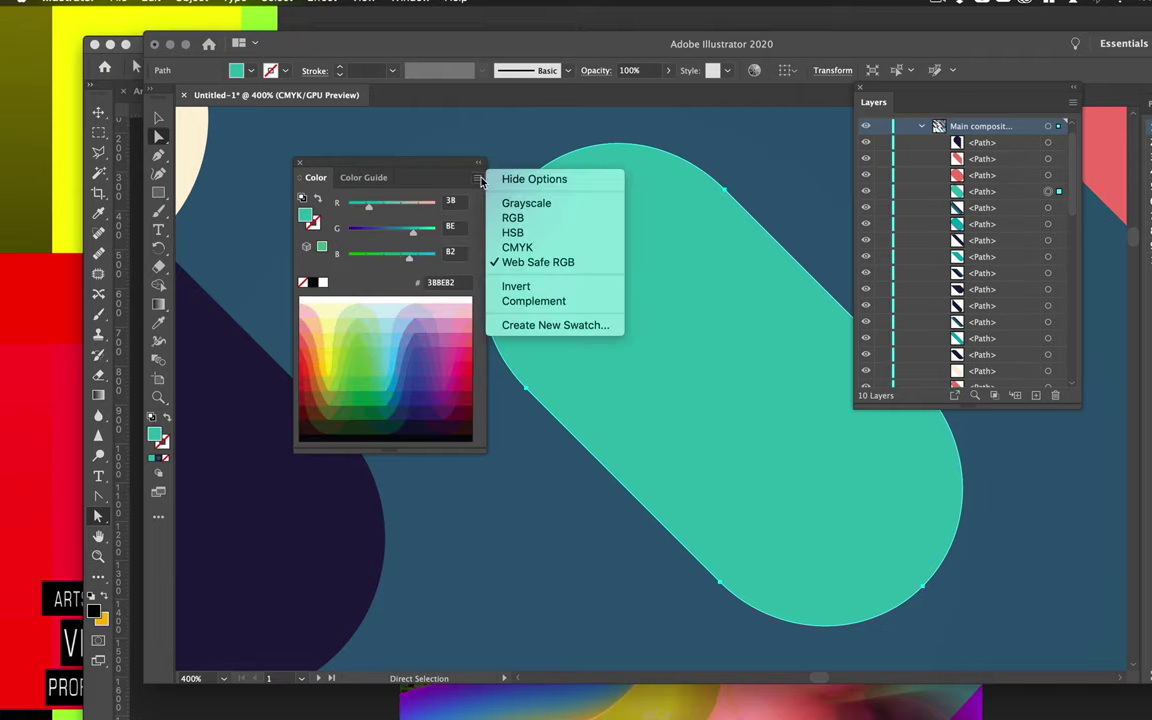
pyautogui.click(525, 220)
# Try several spectrum colours, fill the pill blue 0060D6, and show its Color Guide harmonies
pyautogui.click(367, 368)
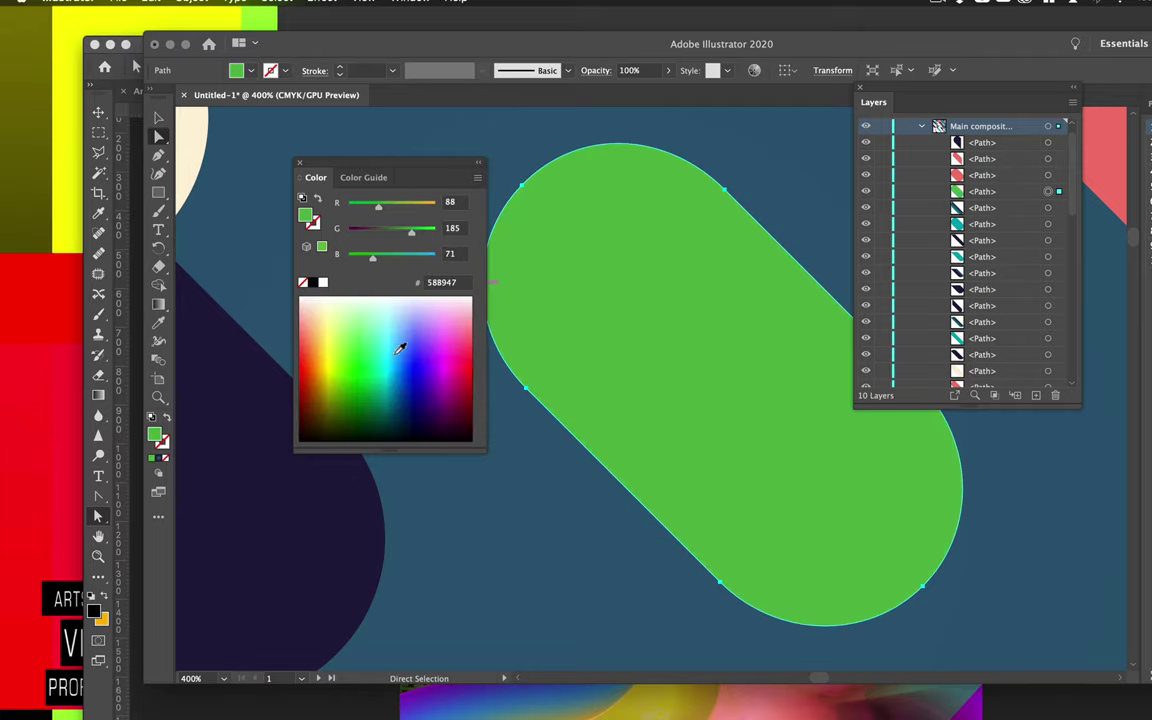
pyautogui.click(401, 337)
pyautogui.click(455, 311)
pyautogui.click(334, 309)
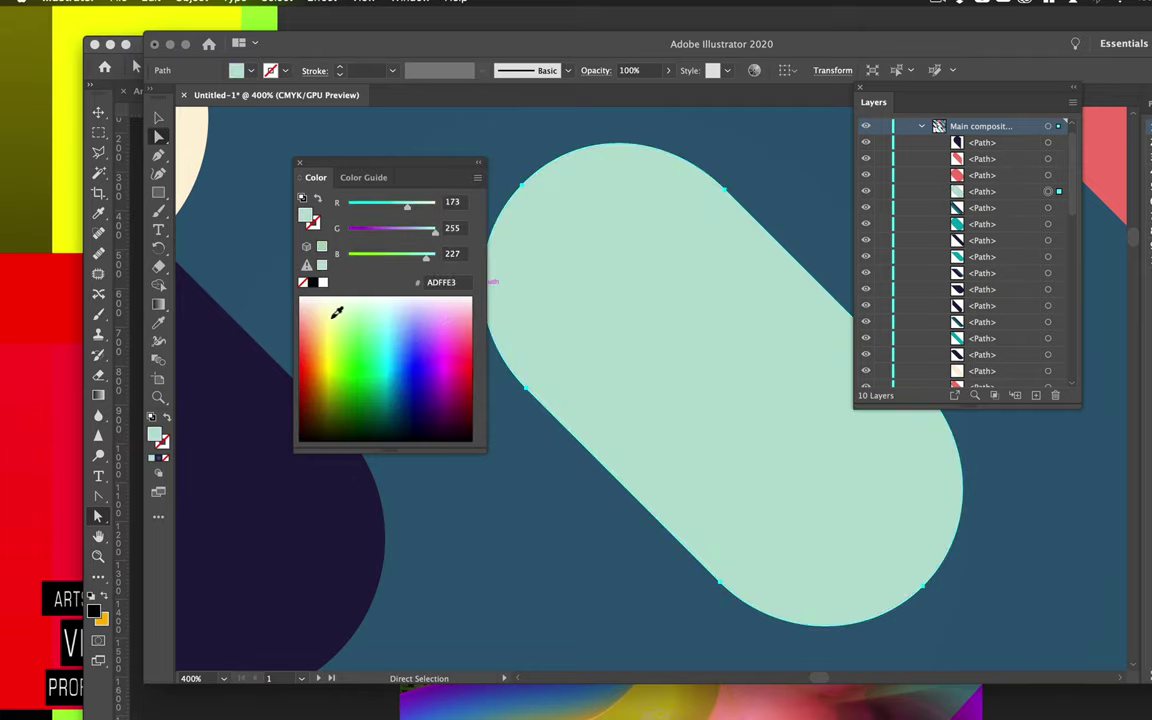
pyautogui.click(311, 311)
pyautogui.click(324, 360)
pyautogui.click(406, 373)
pyautogui.click(425, 372)
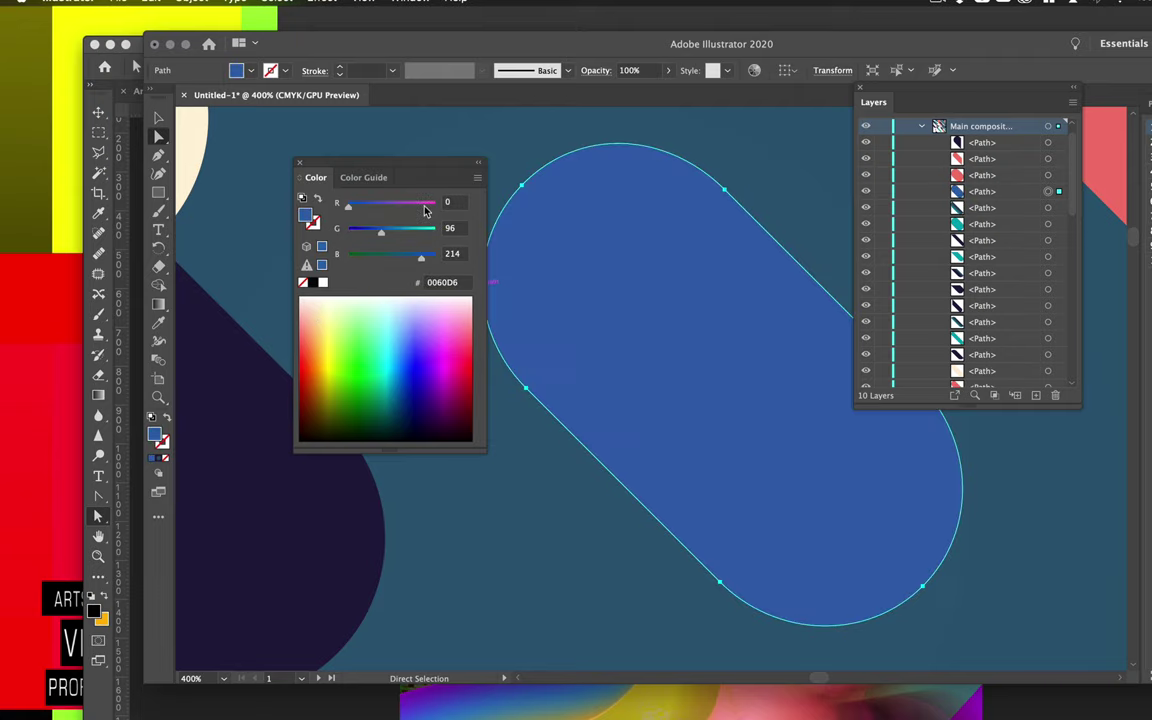
pyautogui.click(363, 177)
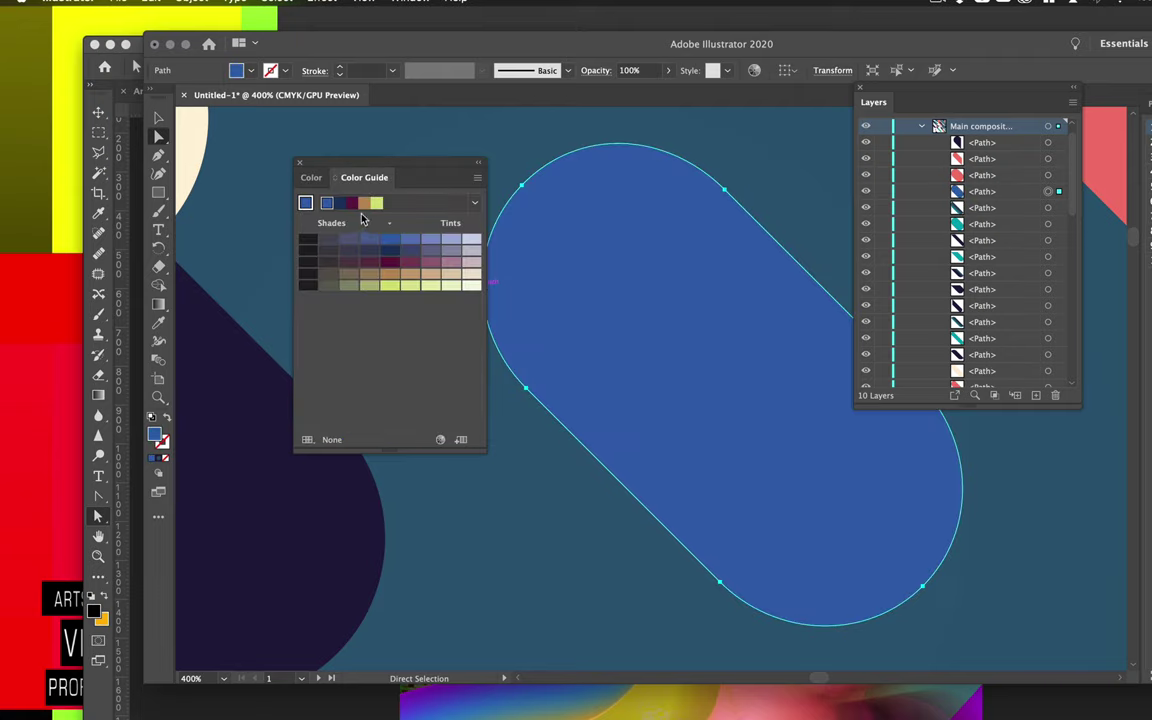
# Limit the Color Guide to the Art History > Pop Art group and fill the pill with its teal
pyautogui.click(408, 240)
pyautogui.click(386, 276)
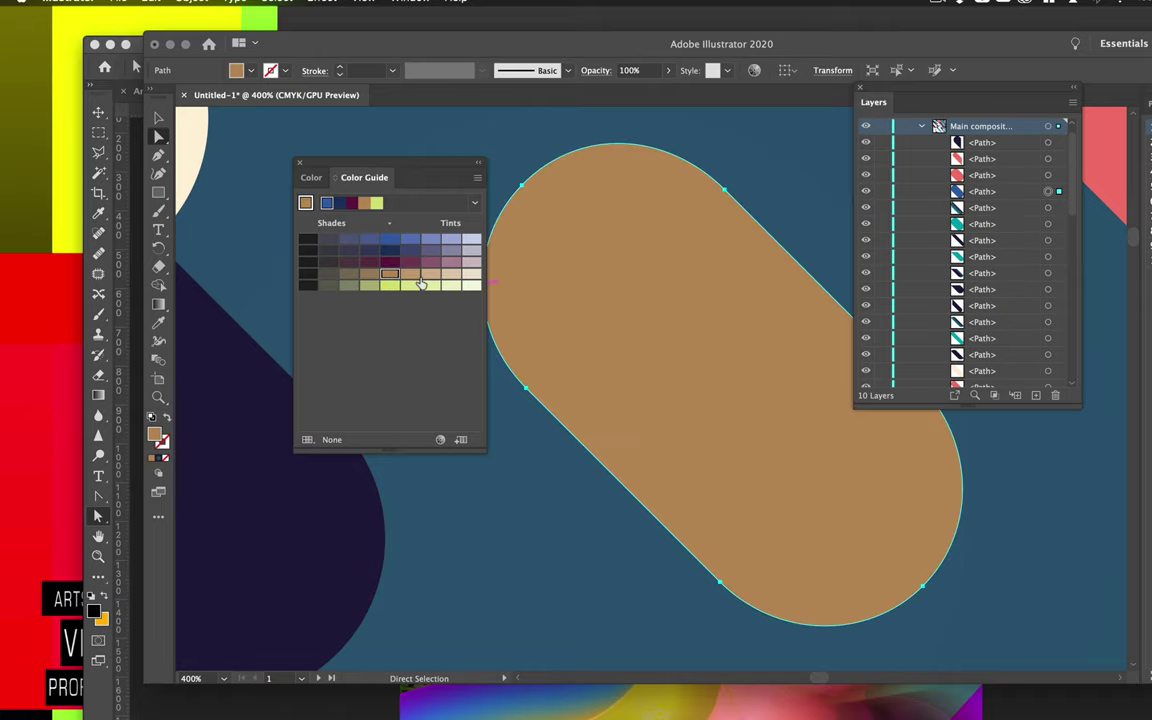
pyautogui.click(307, 439)
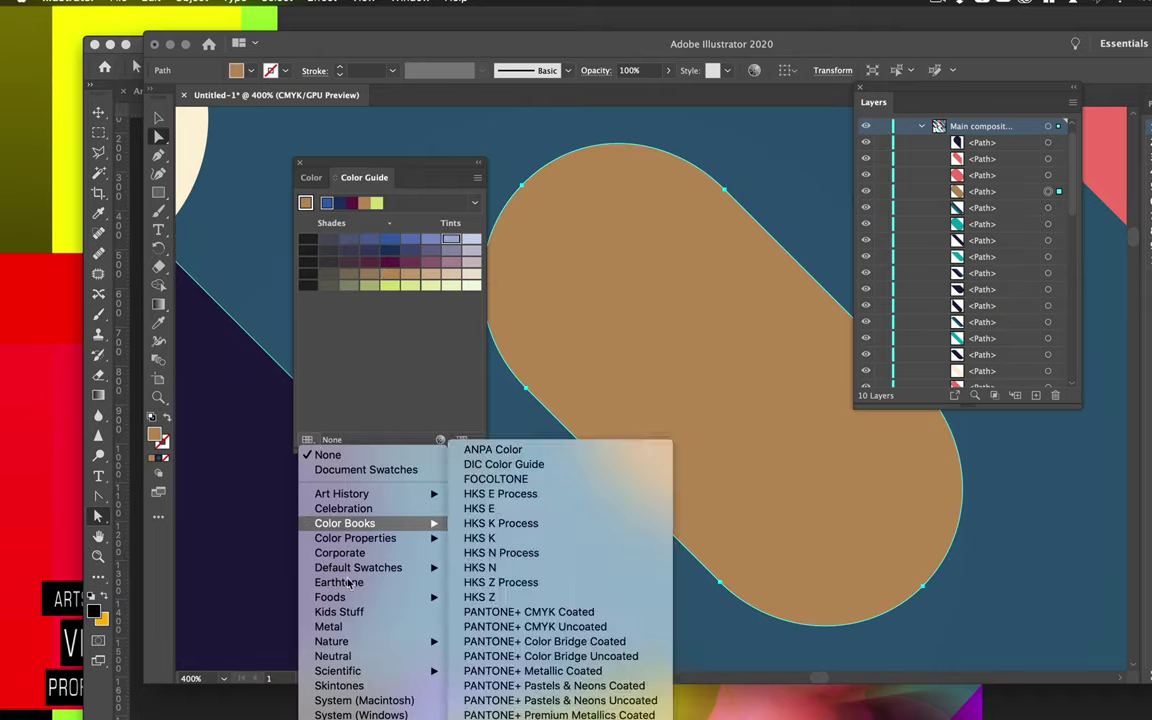
pyautogui.moveTo(367, 499)
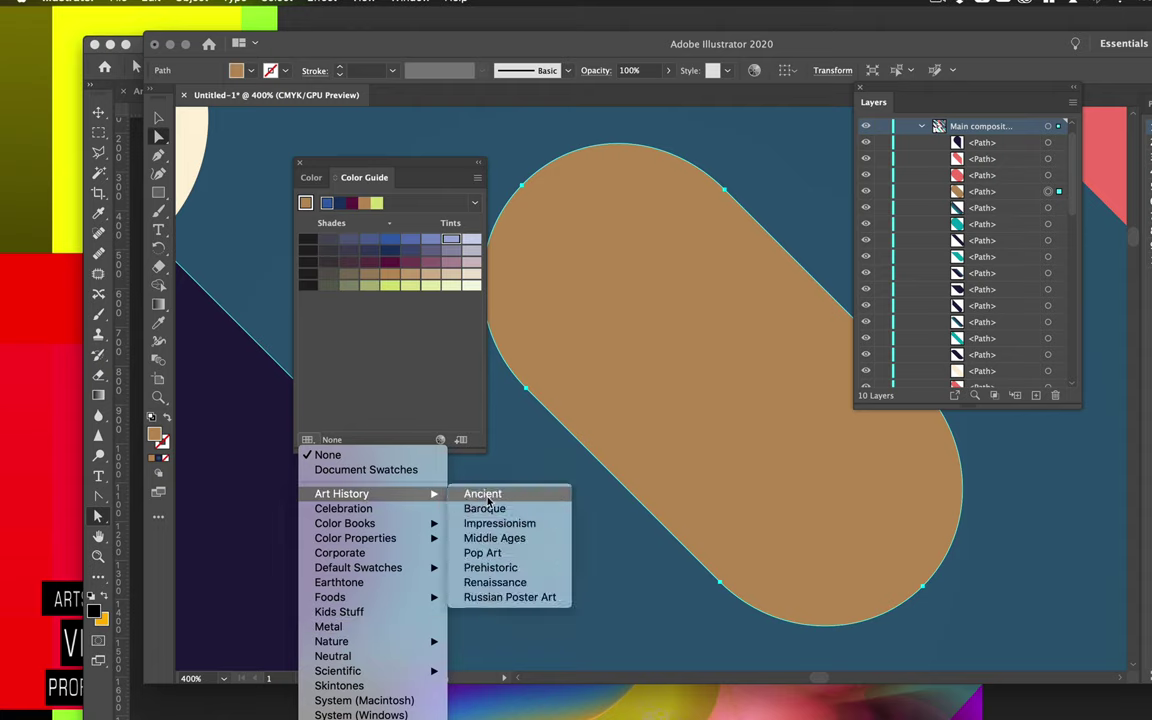
pyautogui.click(489, 552)
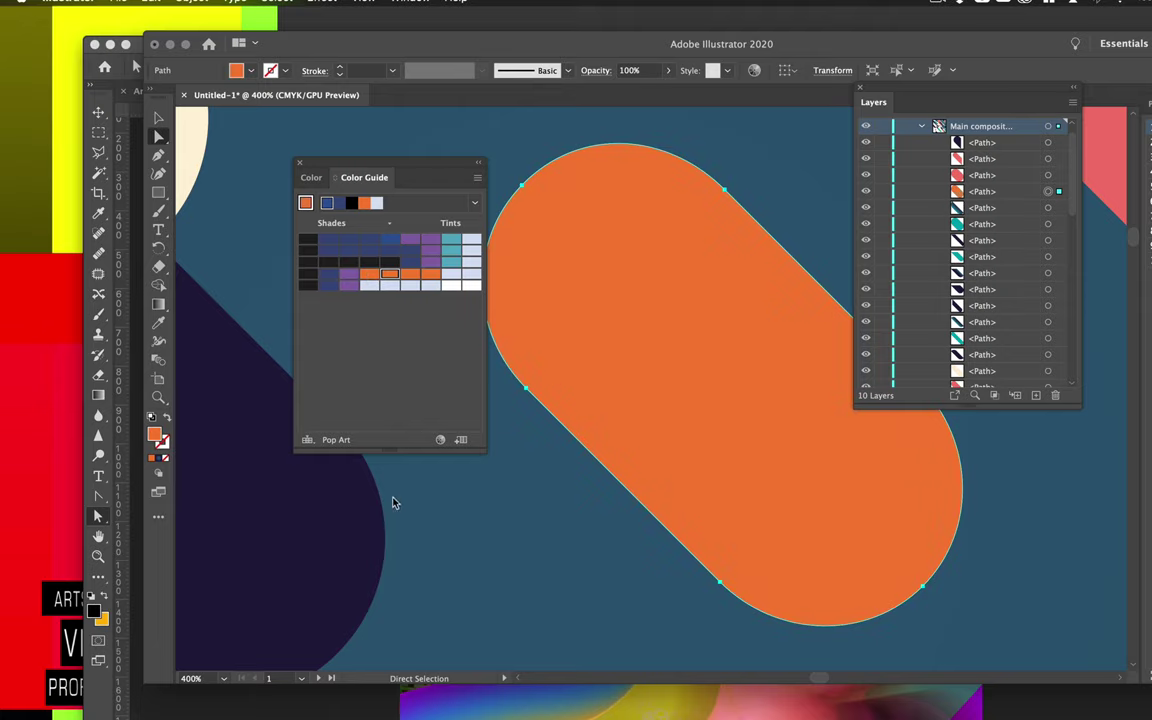
pyautogui.click(450, 263)
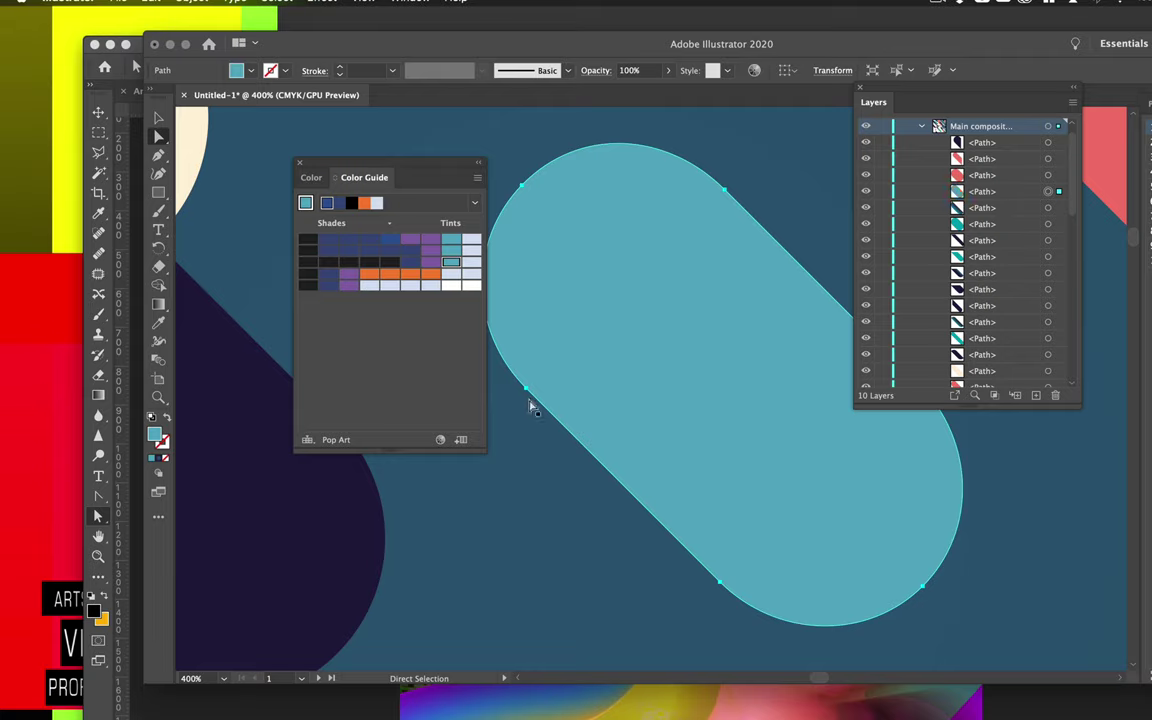
# Sweep the fill through the spectrum, then fill the pill with the yellow swatch at 100% tint
pyautogui.click(311, 177)
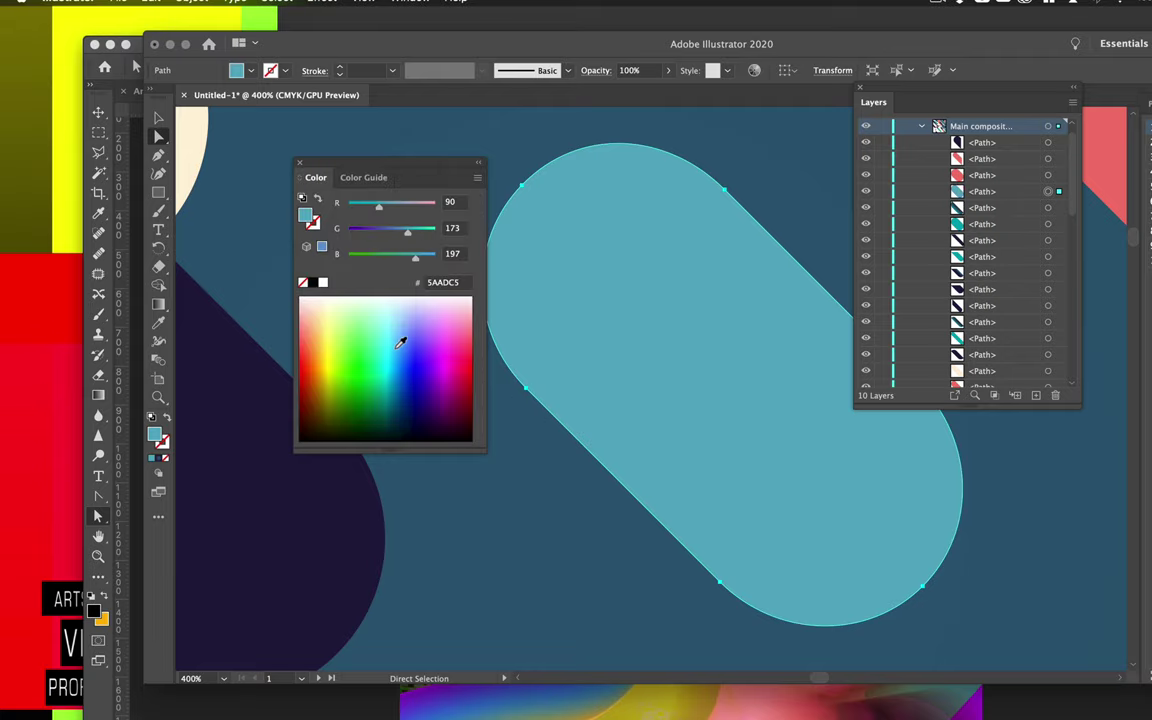
pyautogui.moveTo(355, 378); pyautogui.dragTo(314, 321)
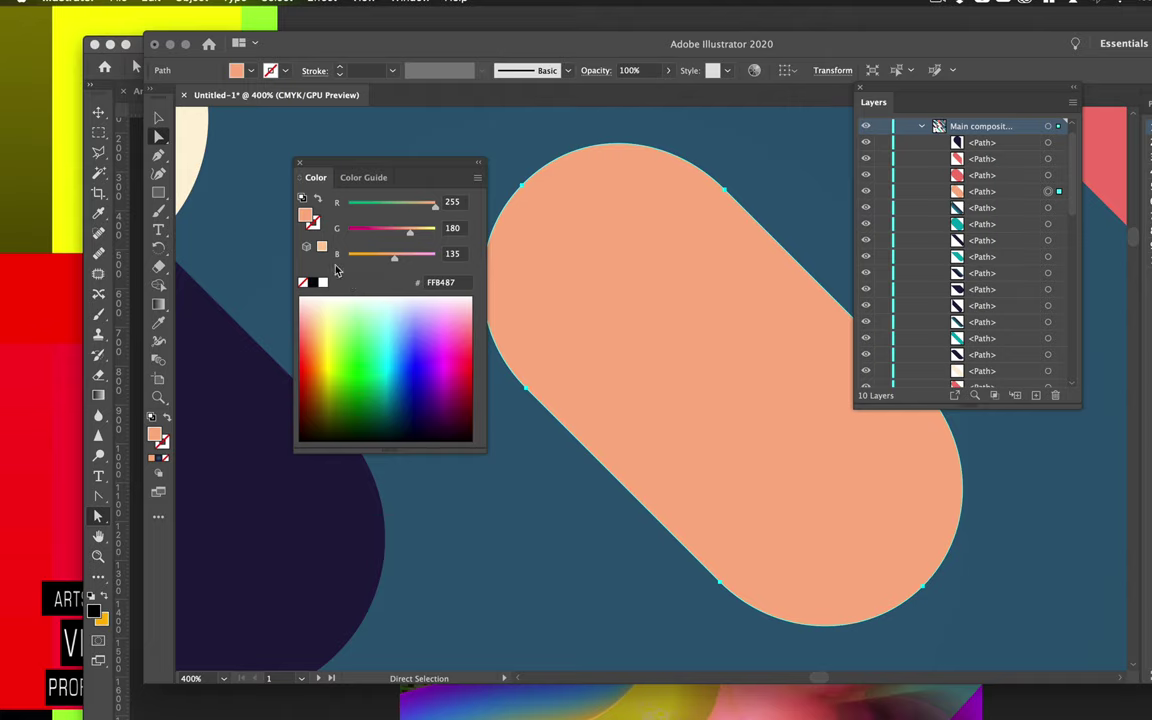
pyautogui.click(236, 70)
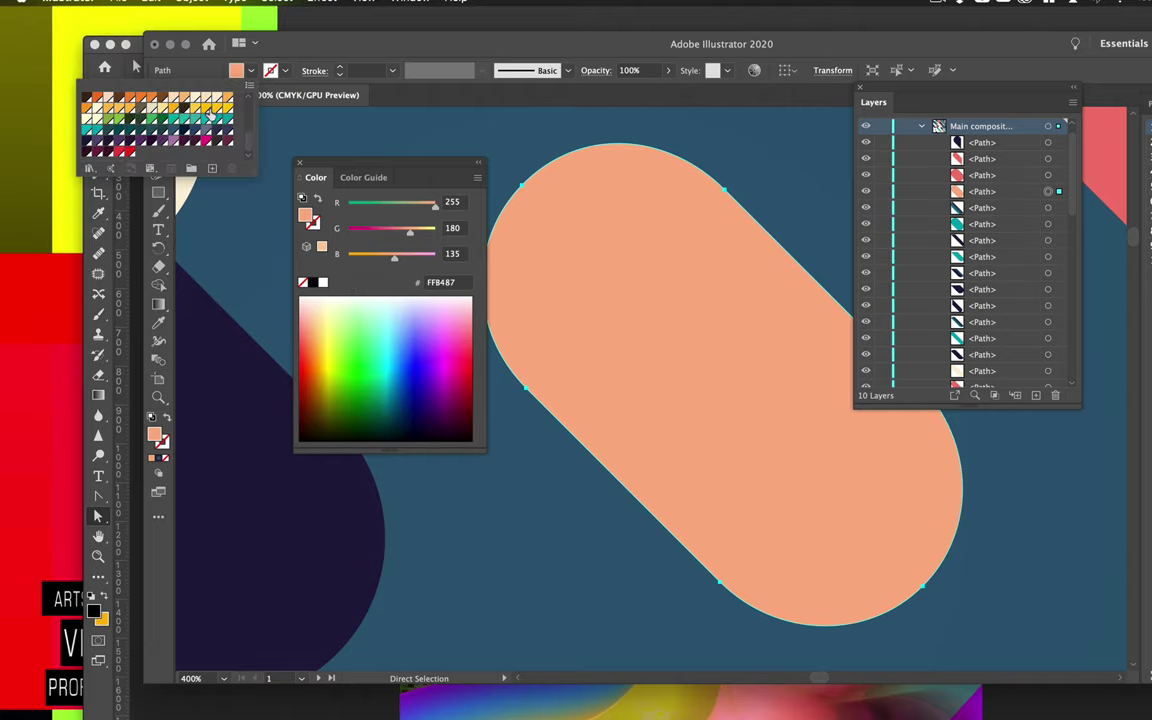
pyautogui.click(207, 113)
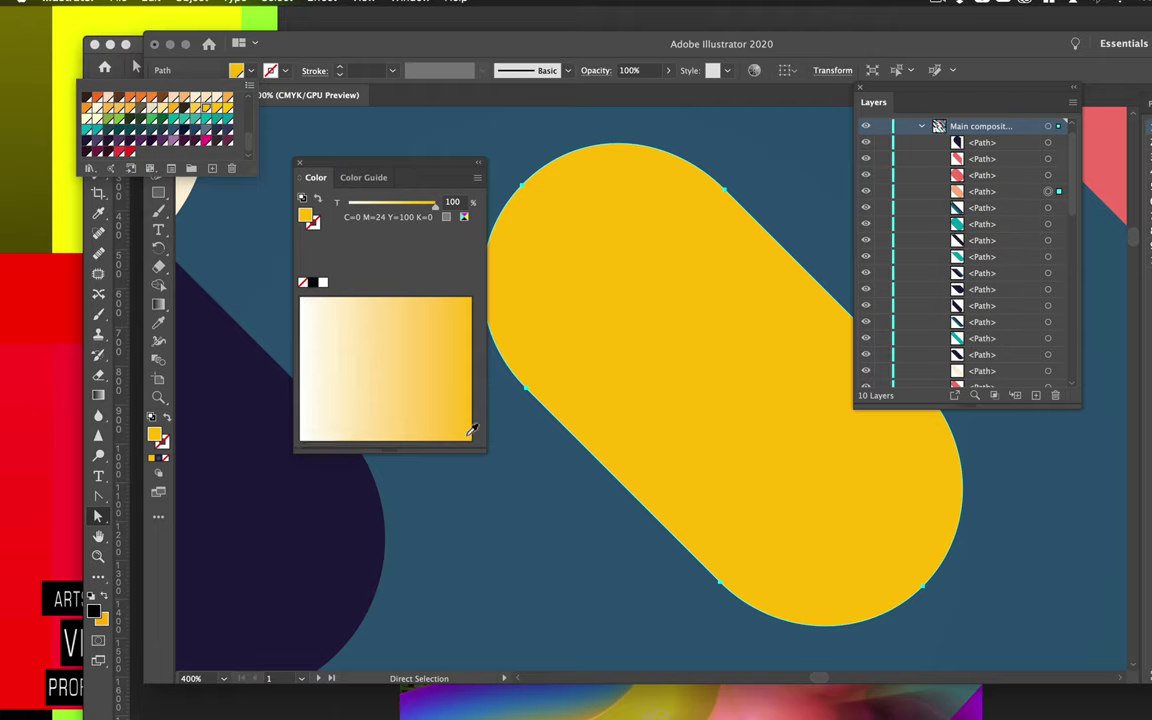
pyautogui.click(472, 430)
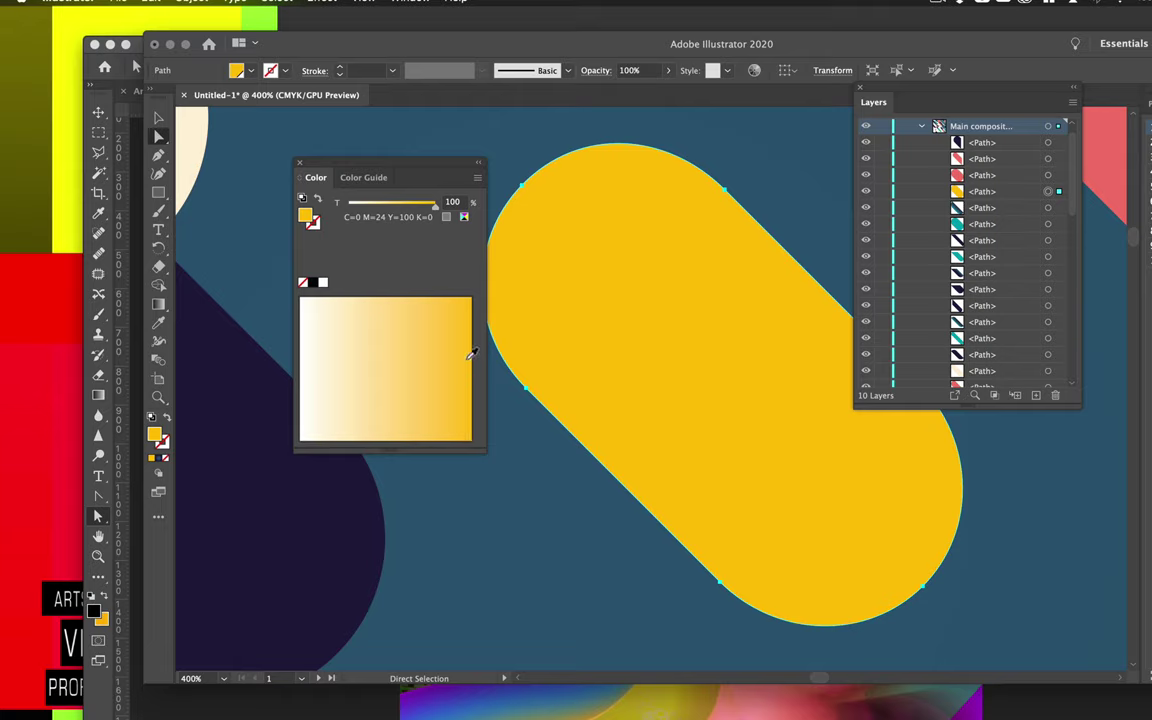
pyautogui.click(306, 303)
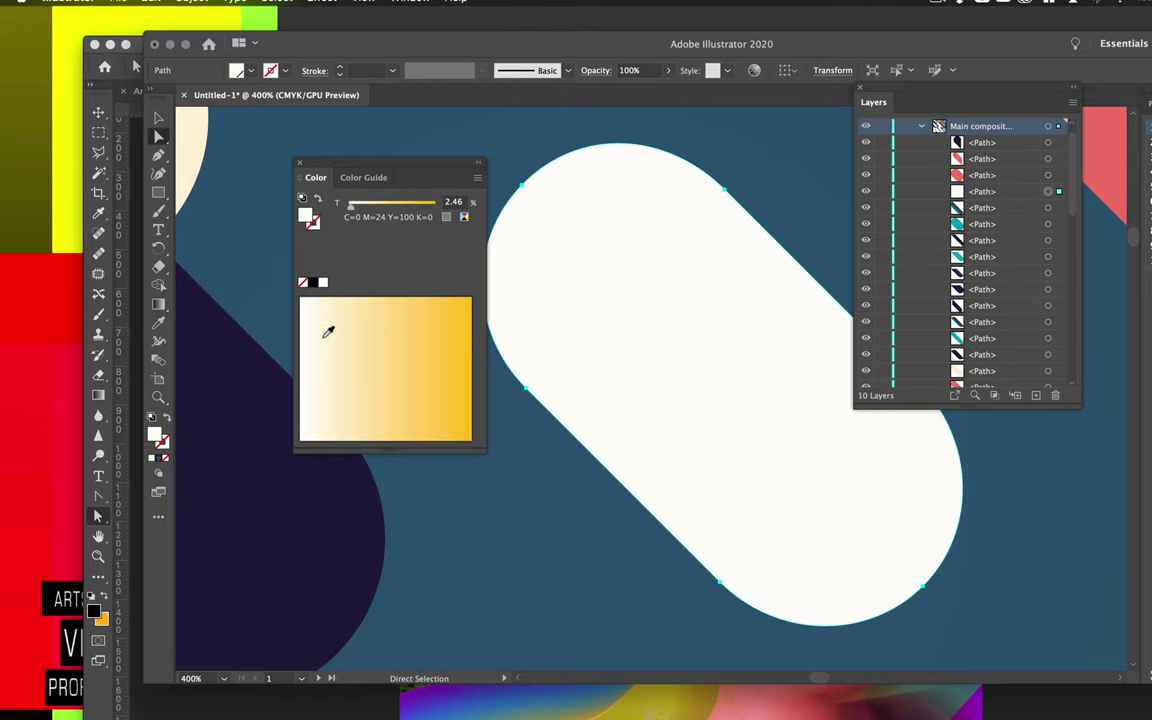
pyautogui.click(464, 362)
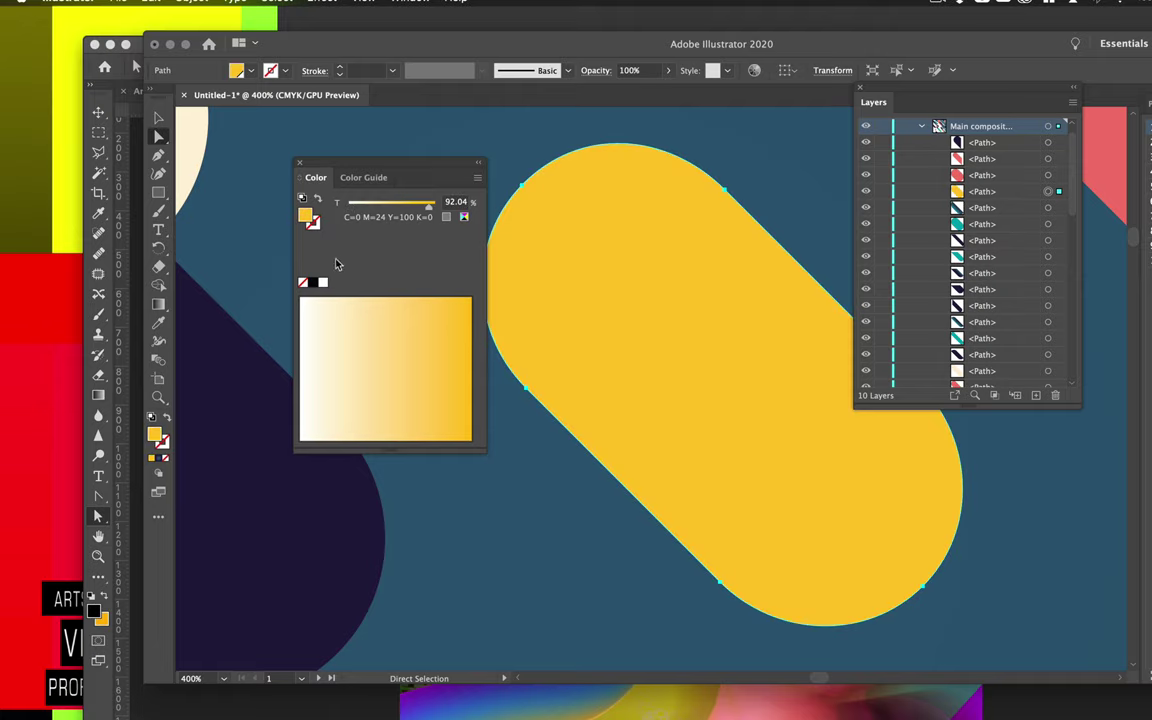
pyautogui.moveTo(428, 208); pyautogui.dragTo(440, 206)
# Fill the pill with the dark purple swatch C=67 M=100 Y=47 K=39 at 97% tint
pyautogui.click(238, 73)
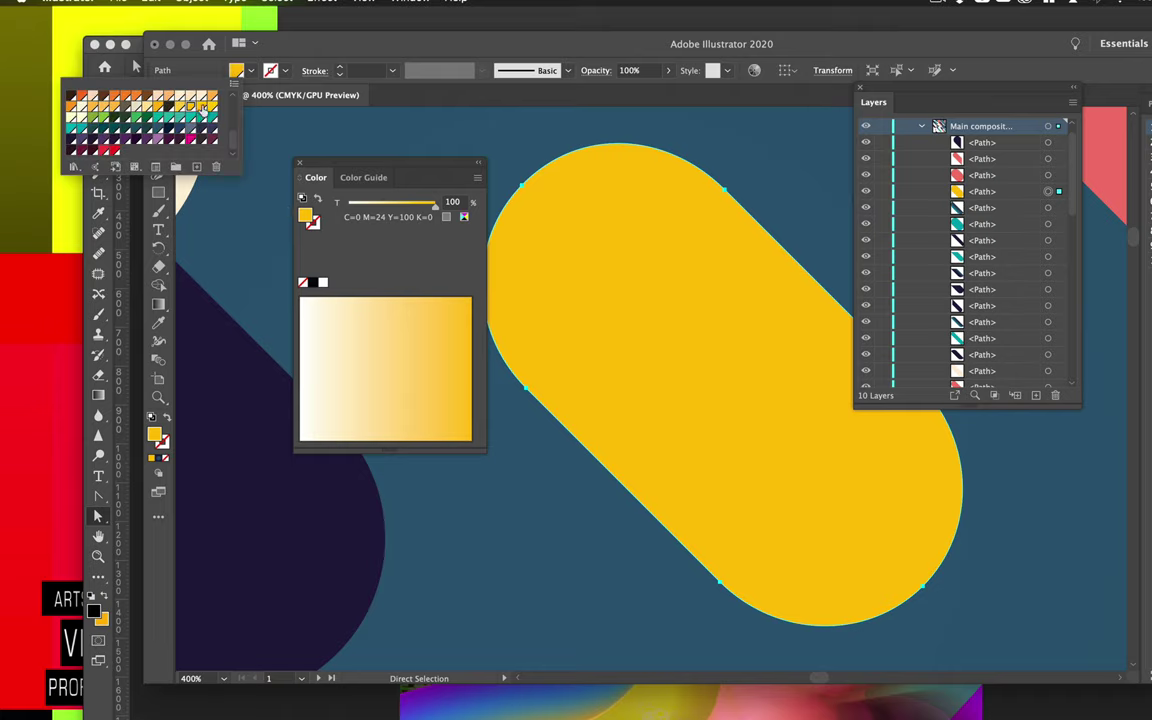
pyautogui.click(211, 104)
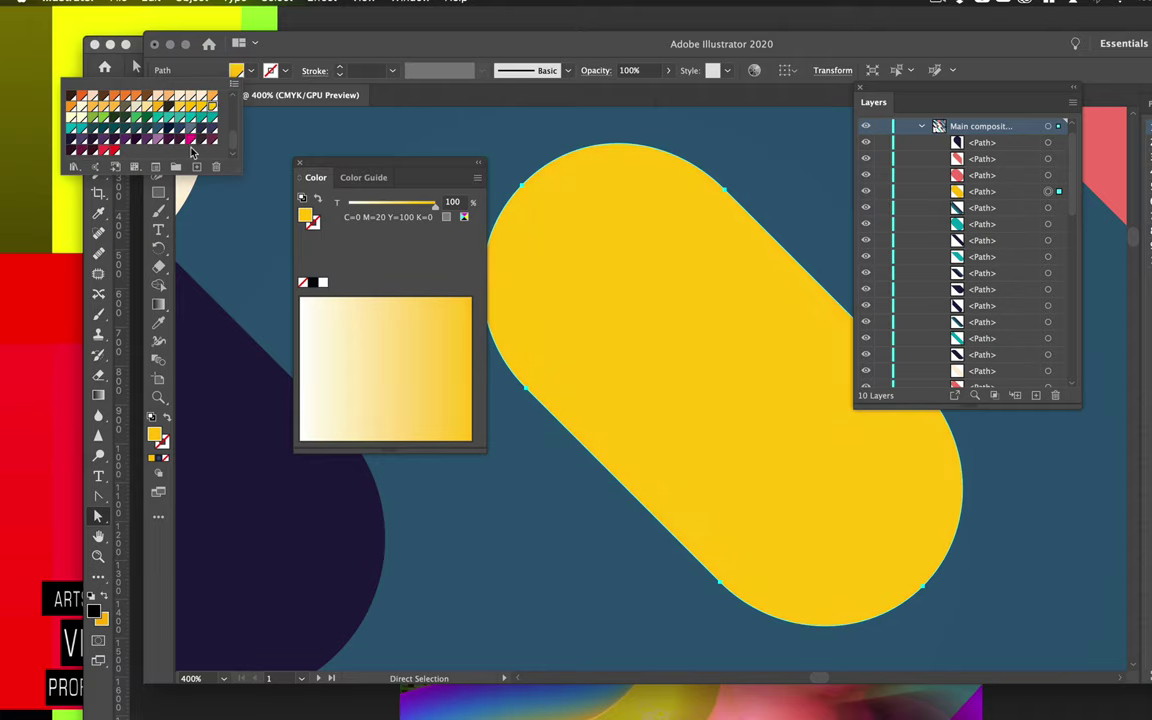
pyautogui.click(169, 141)
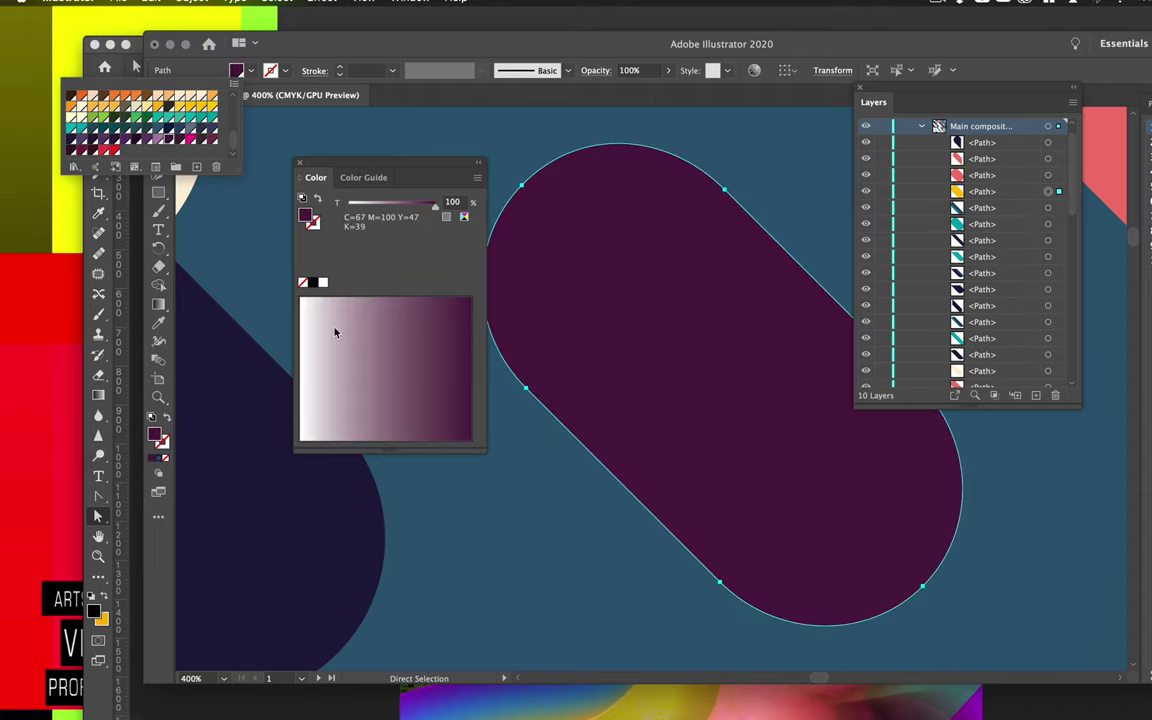
pyautogui.click(472, 407)
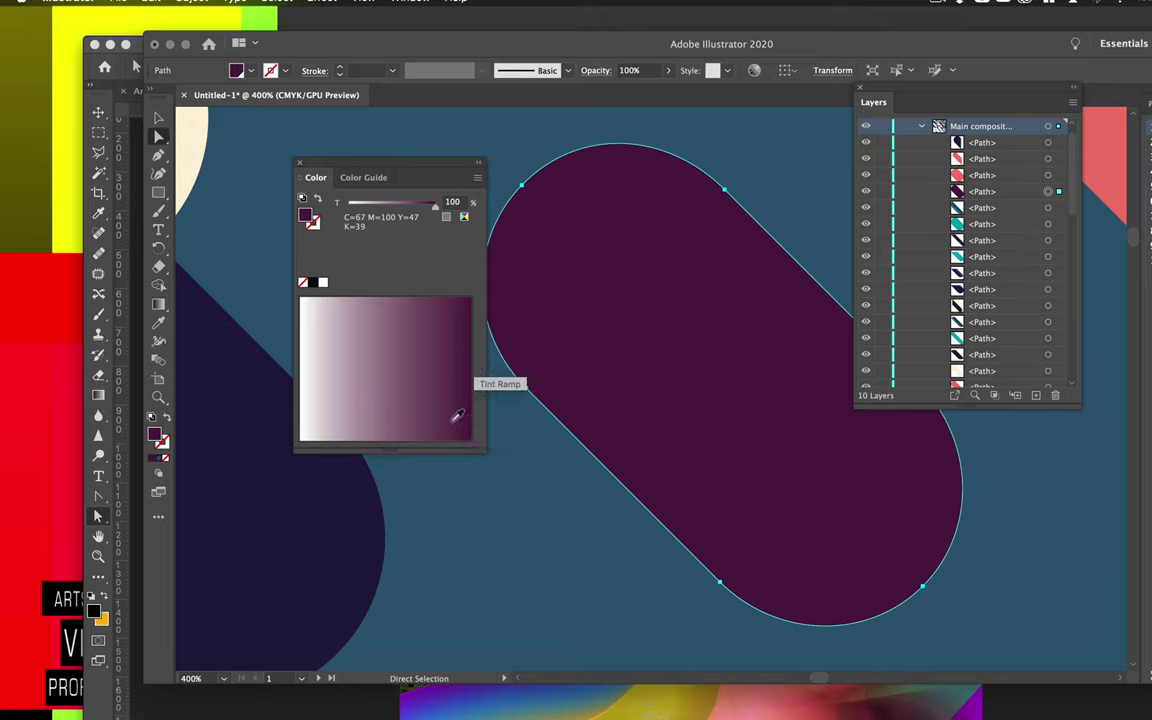
pyautogui.click(308, 309)
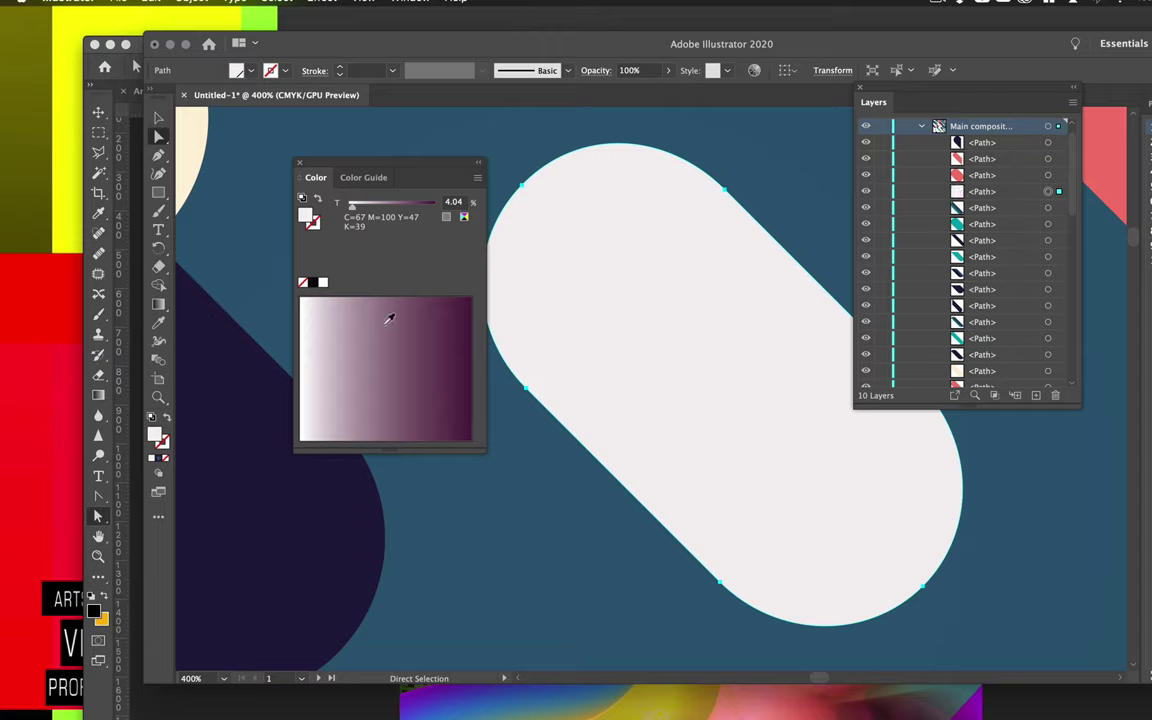
pyautogui.click(471, 320)
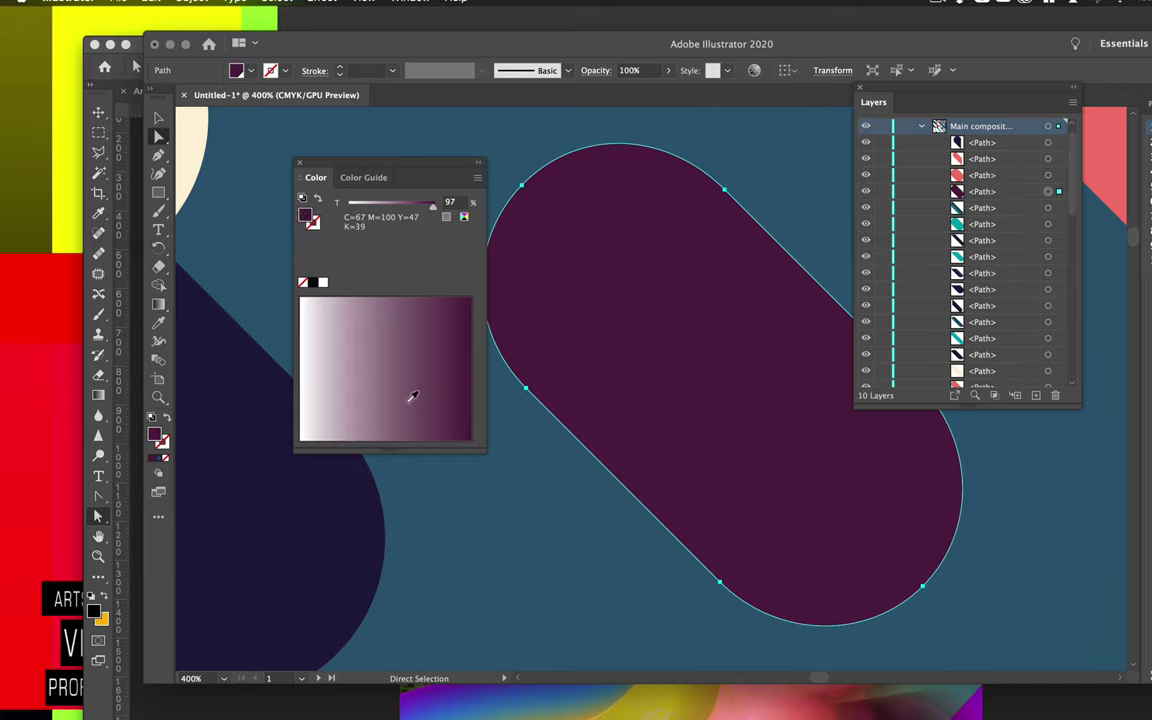
# Switch the Color panel to RGB and sweep the pill's fill through the spectrum
pyautogui.click(477, 177)
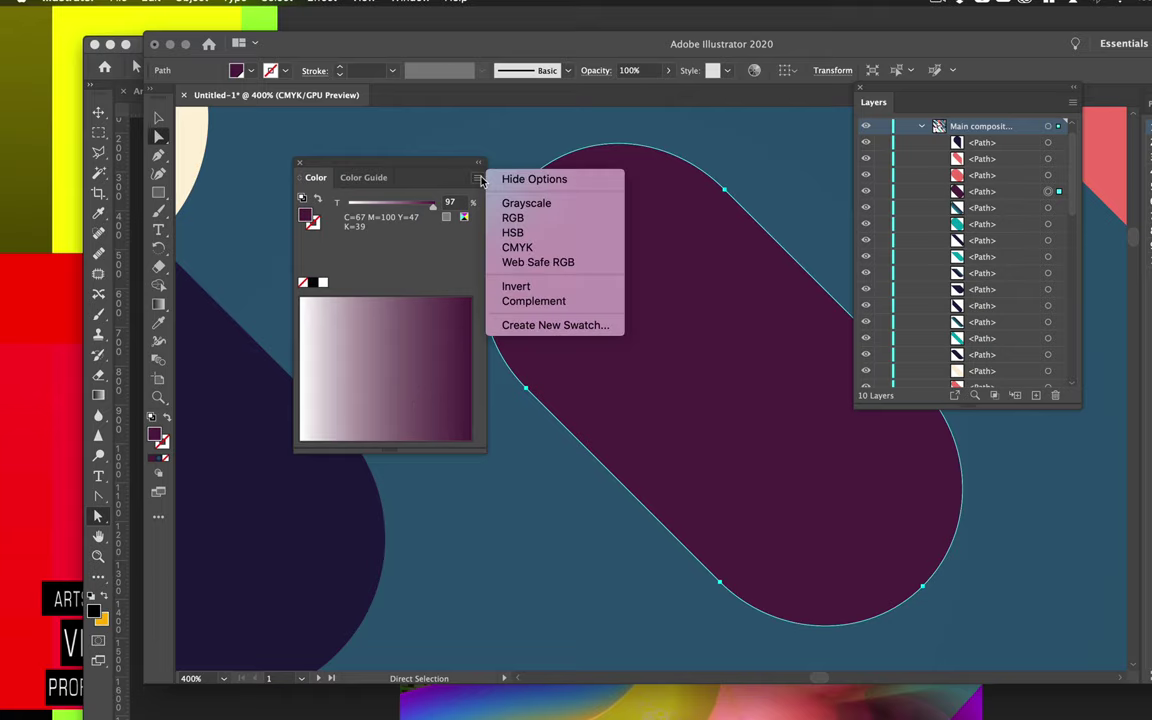
pyautogui.click(512, 218)
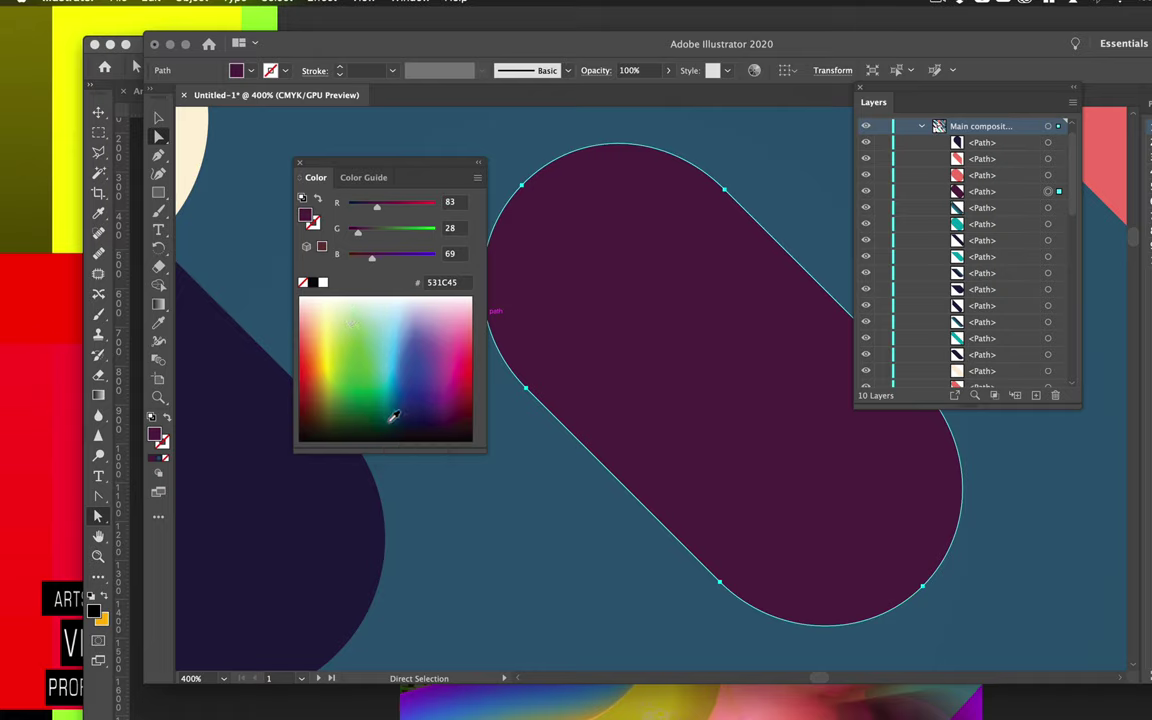
pyautogui.click(399, 298)
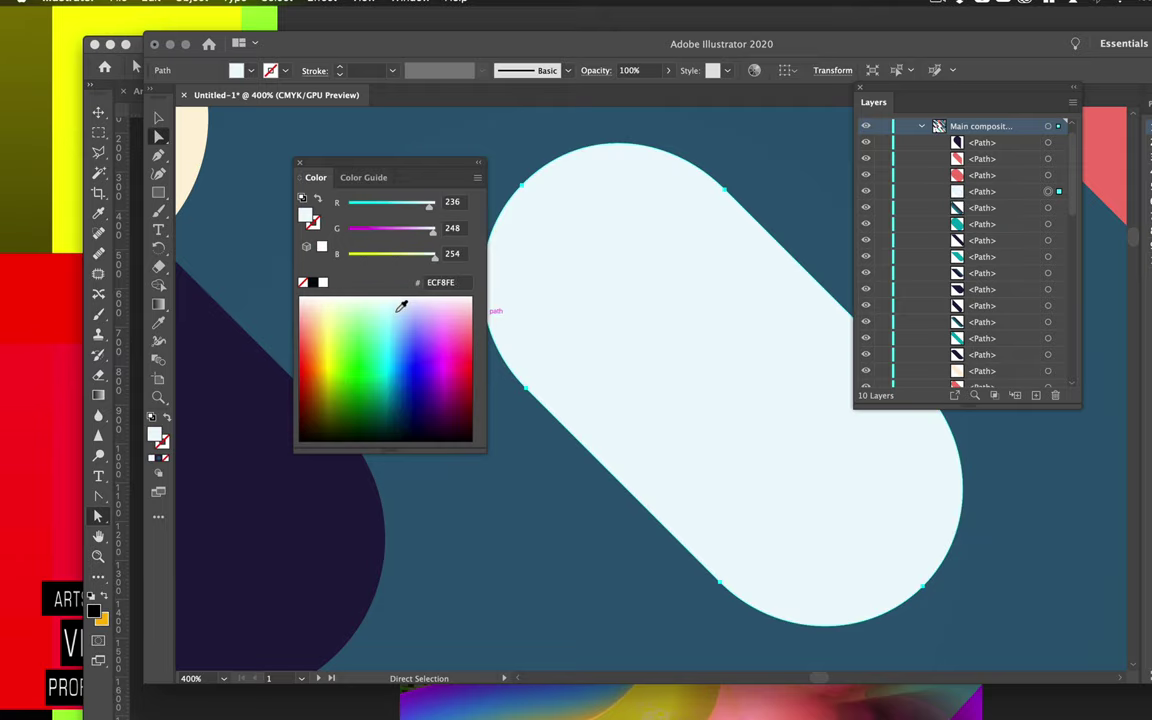
pyautogui.click(390, 434)
pyautogui.moveTo(391, 433); pyautogui.dragTo(392, 298)
# Cycle the colour mode through HSB and CMYK back to RGB, then move the panel up-left
pyautogui.click(477, 177)
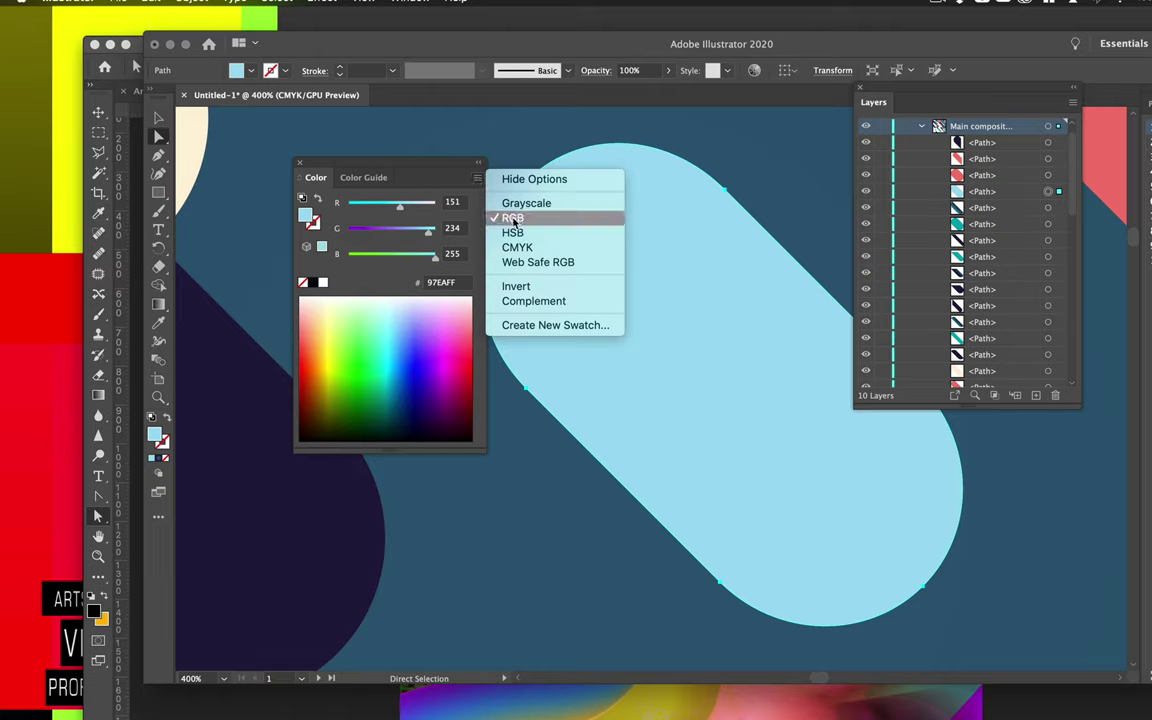
pyautogui.click(513, 232)
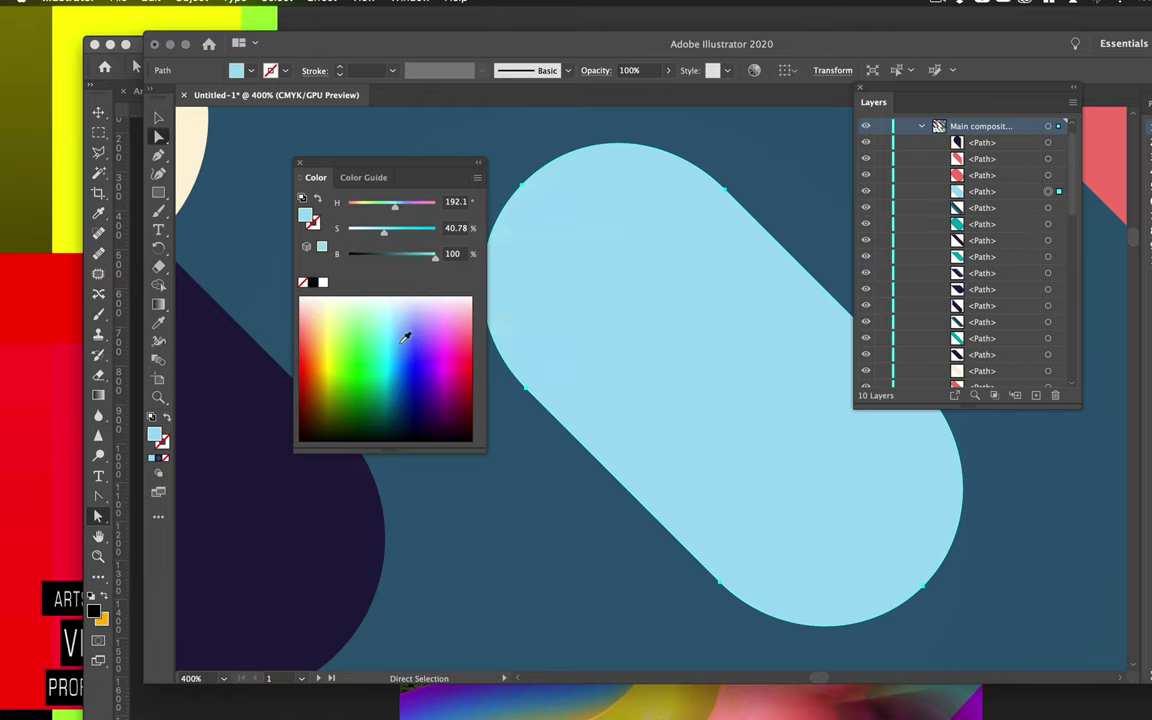
pyautogui.click(477, 177)
pyautogui.click(515, 247)
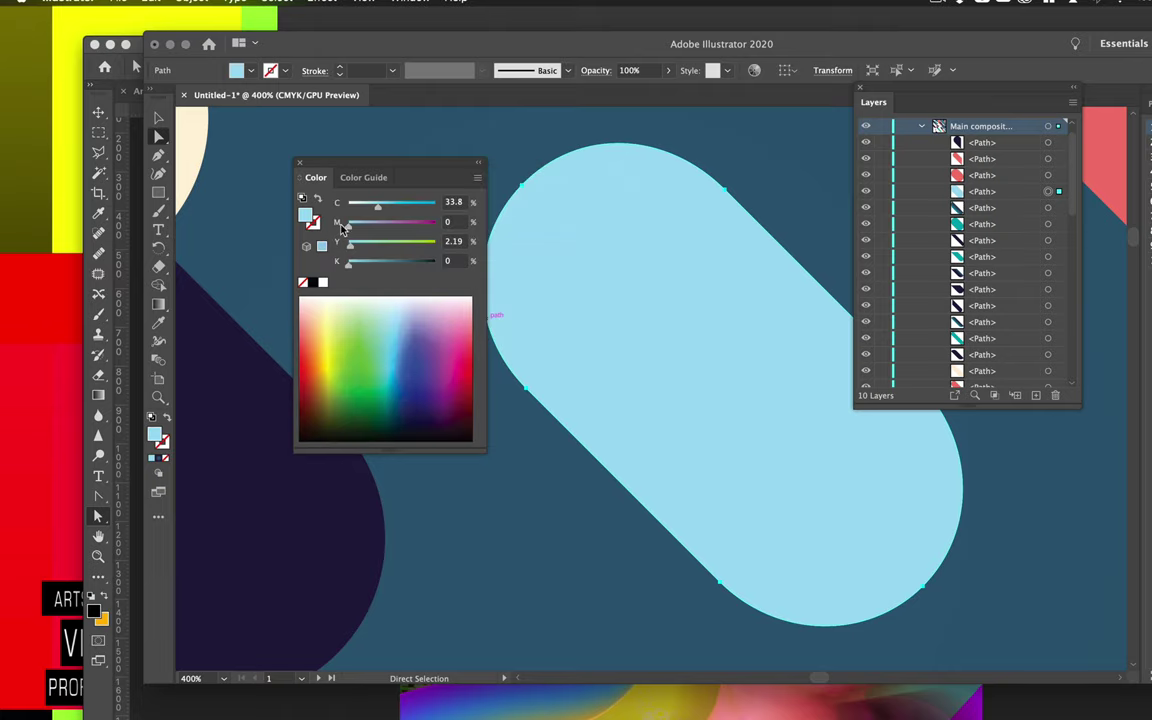
pyautogui.click(477, 178)
pyautogui.click(518, 221)
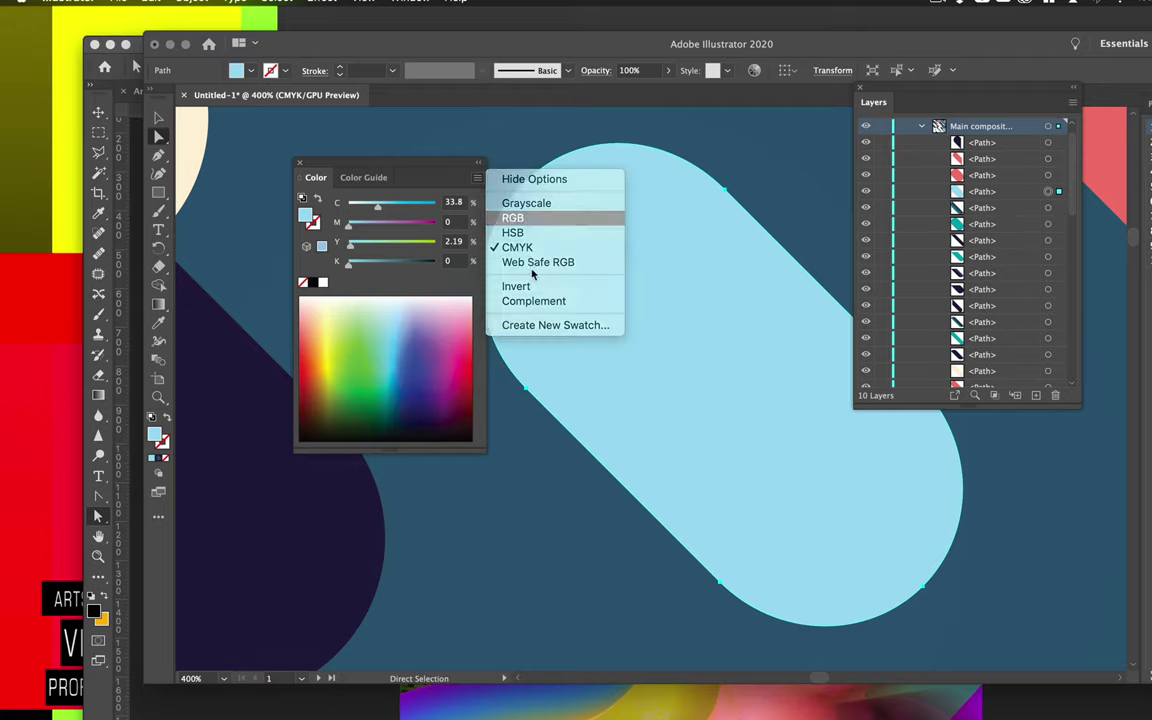
pyautogui.click(477, 178)
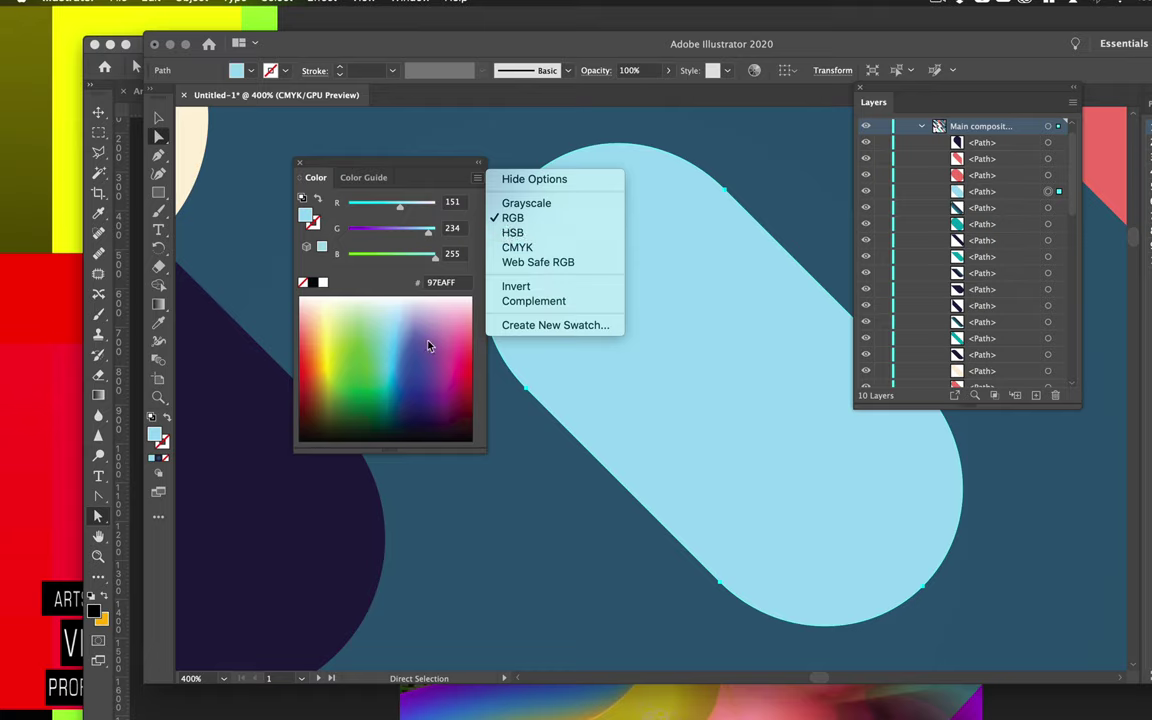
pyautogui.click(426, 167)
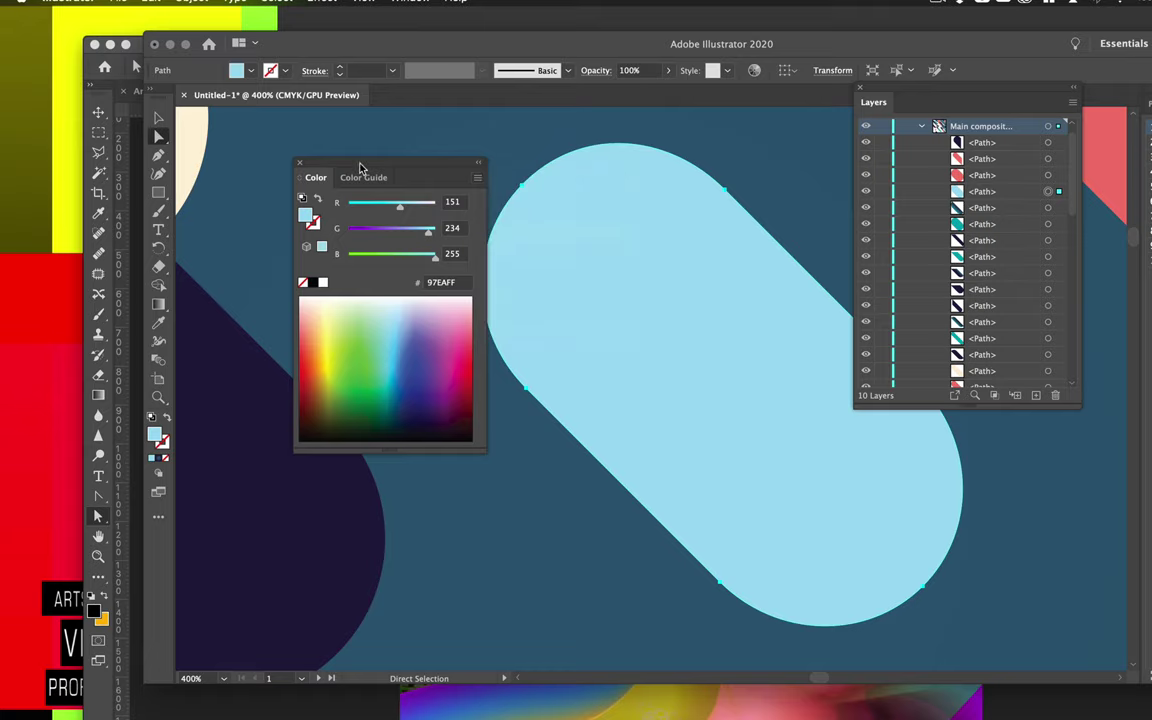
pyautogui.moveTo(360, 168); pyautogui.dragTo(304, 157)
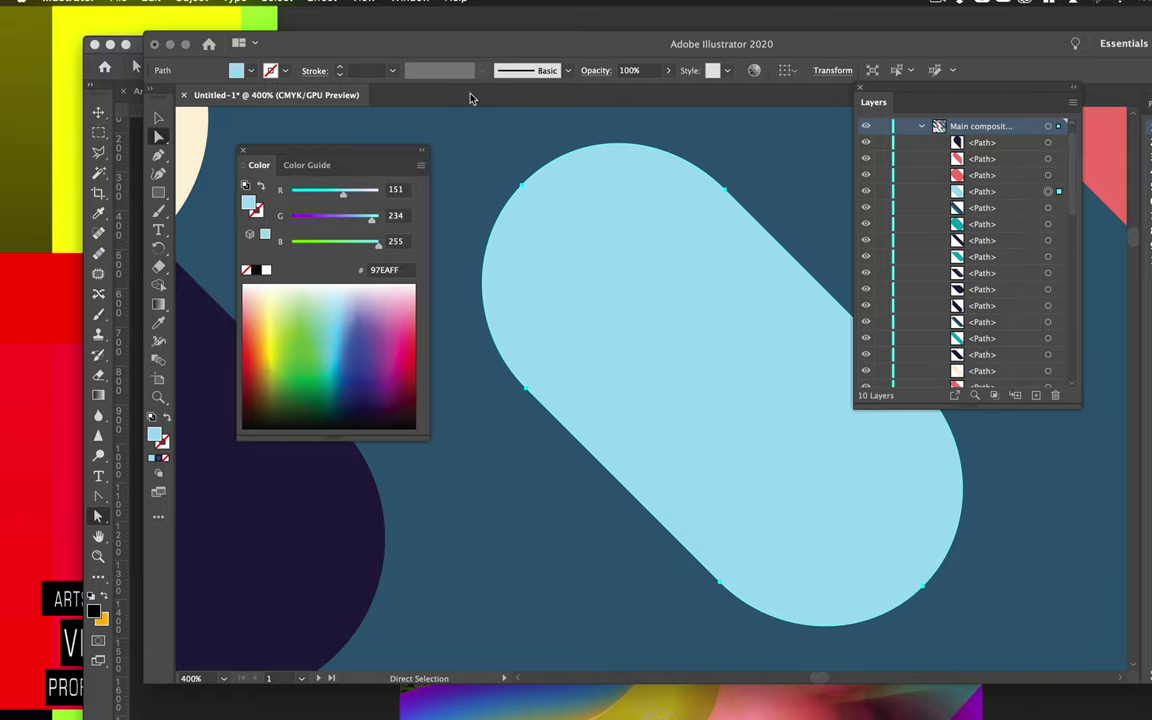
# Open the Gradient panel from the Window menu and place it beside the Color panel
pyautogui.click(410, 8)
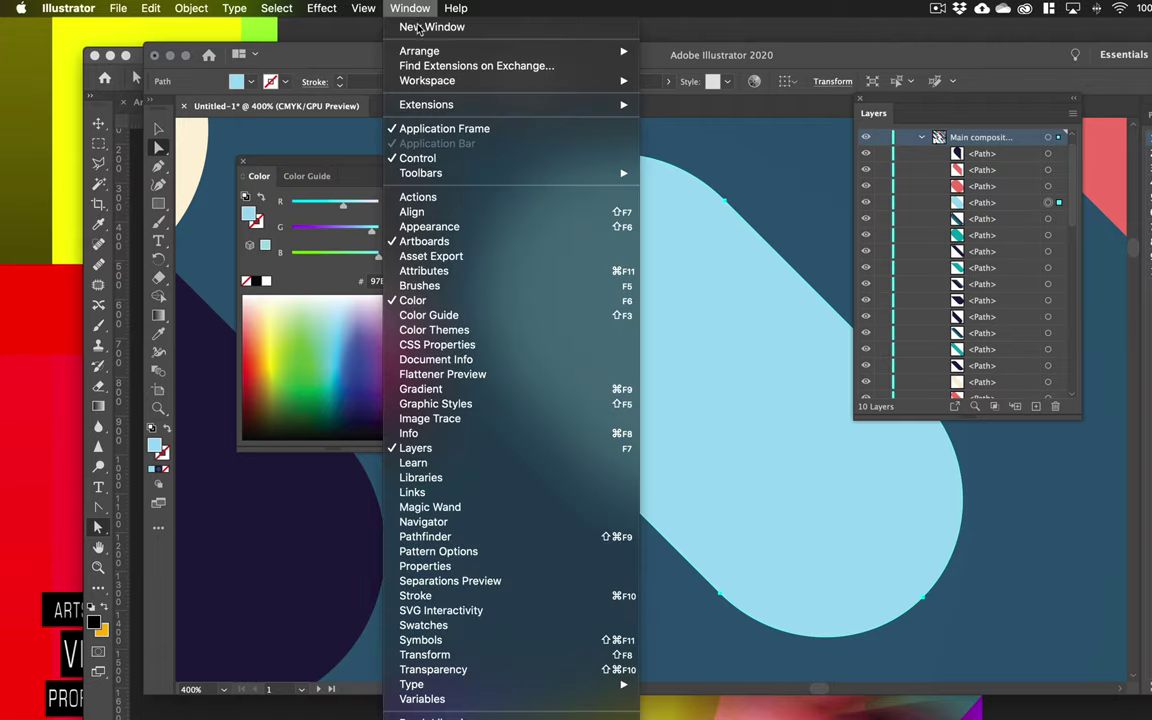
pyautogui.click(447, 389)
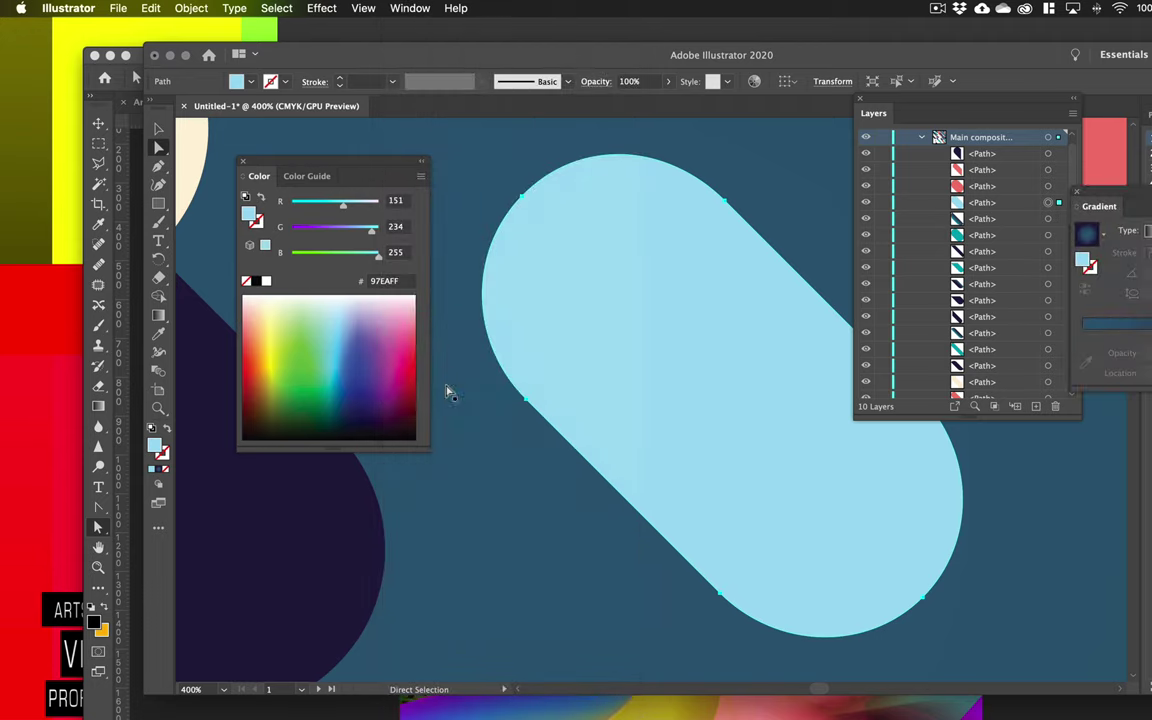
pyautogui.moveTo(1103, 197); pyautogui.dragTo(475, 172)
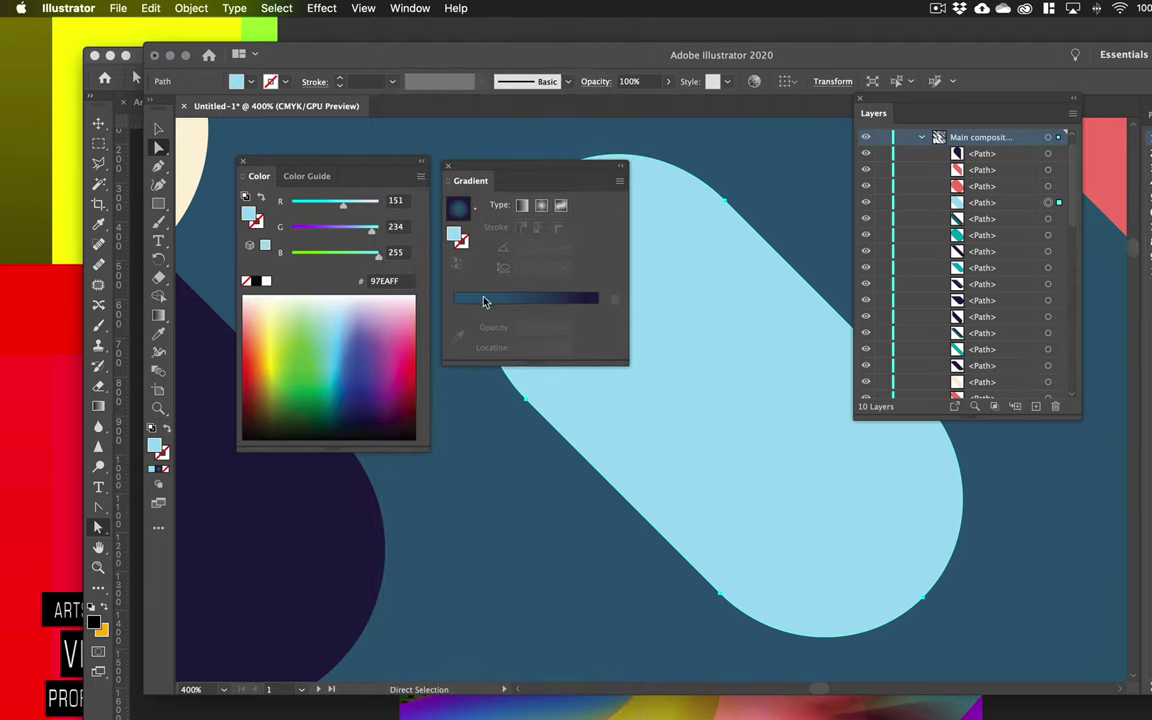
# Try linear, radial and freeform, settling on a 0° linear blue-to-navy gradient, shortened
pyautogui.click(522, 206)
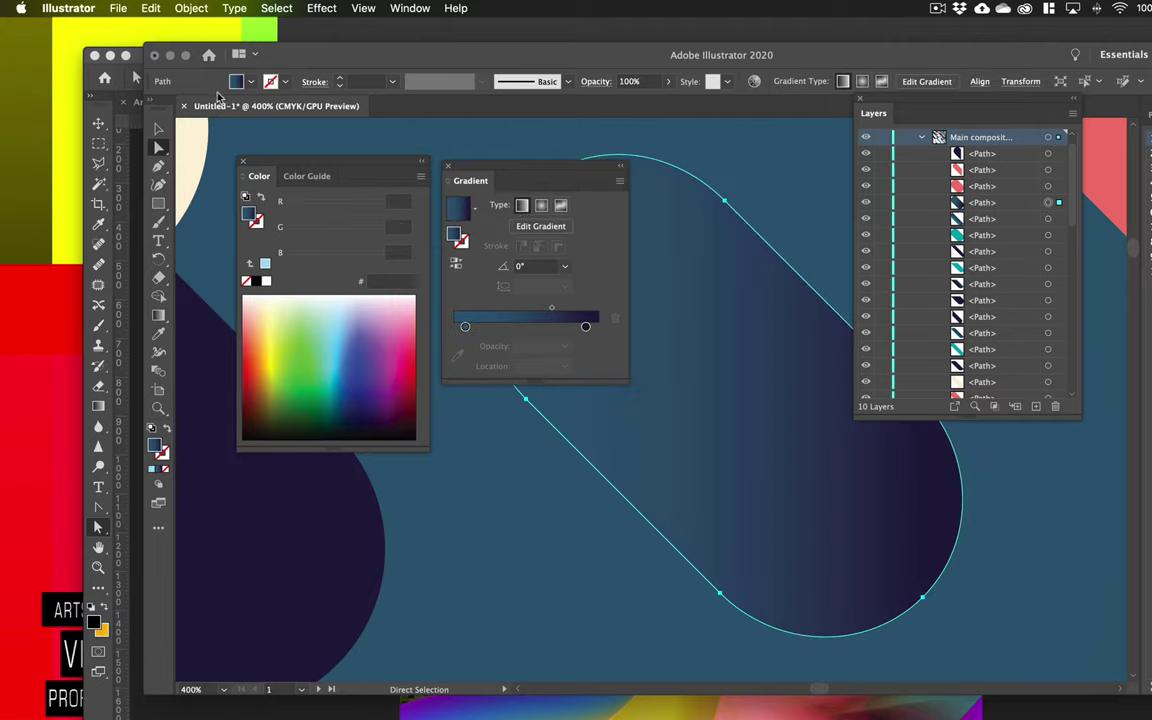
pyautogui.click(542, 207)
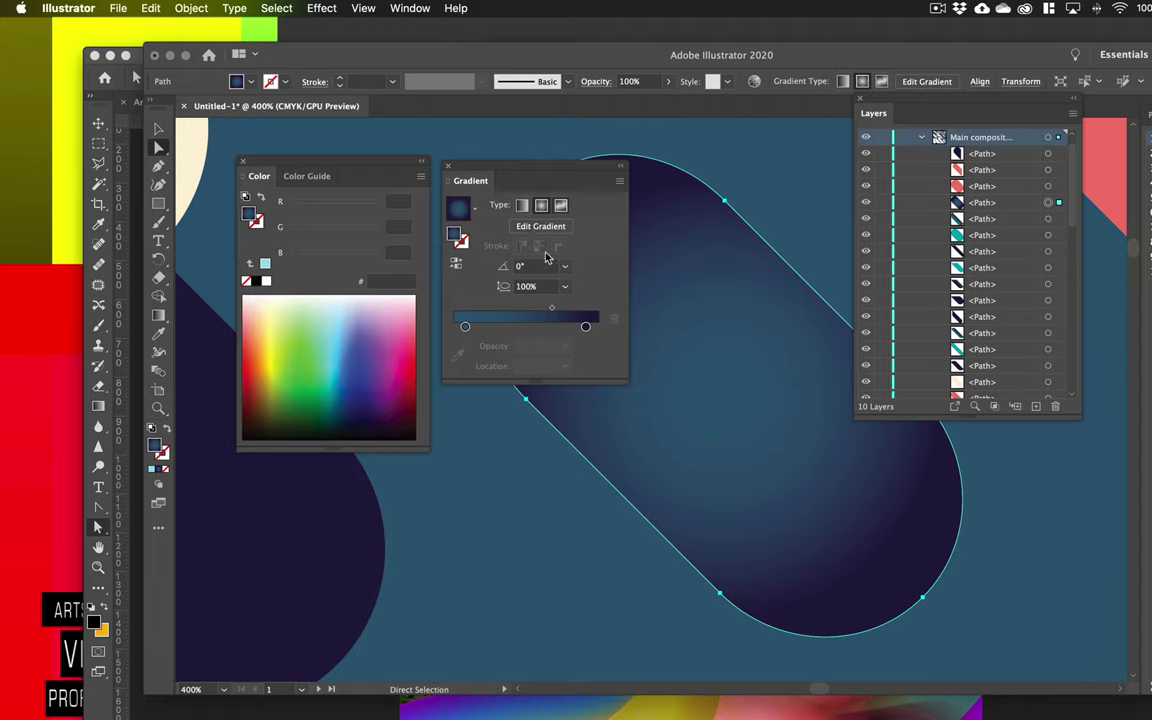
pyautogui.click(560, 205)
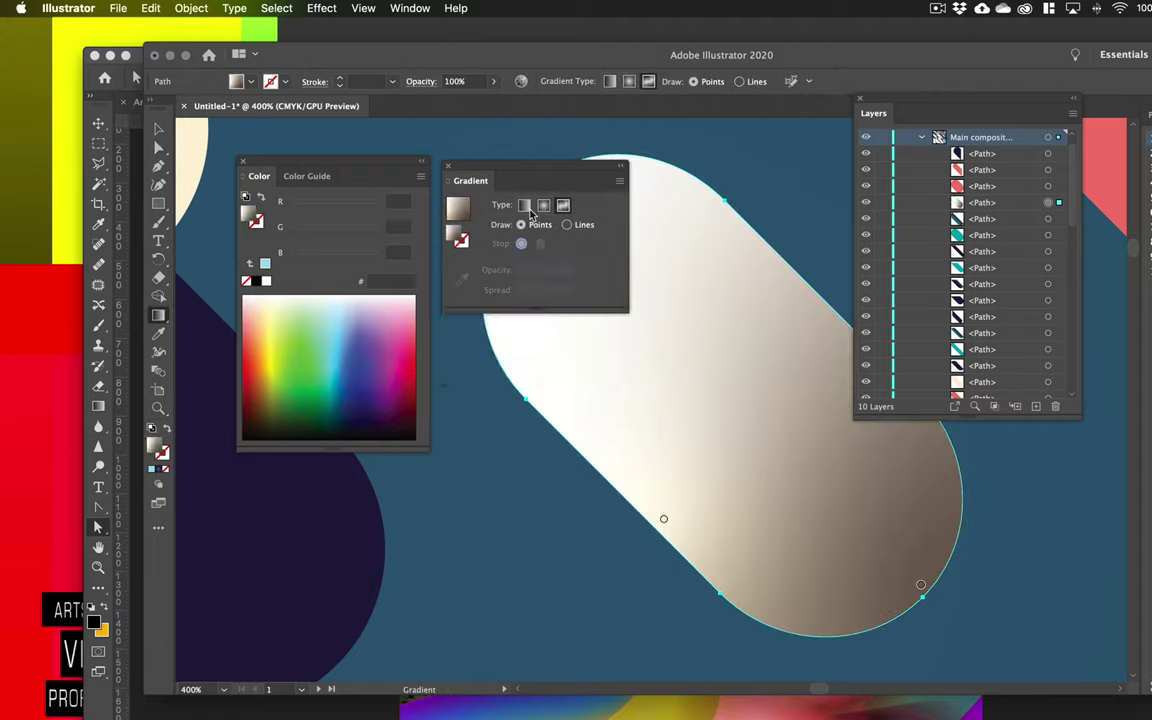
pyautogui.click(524, 205)
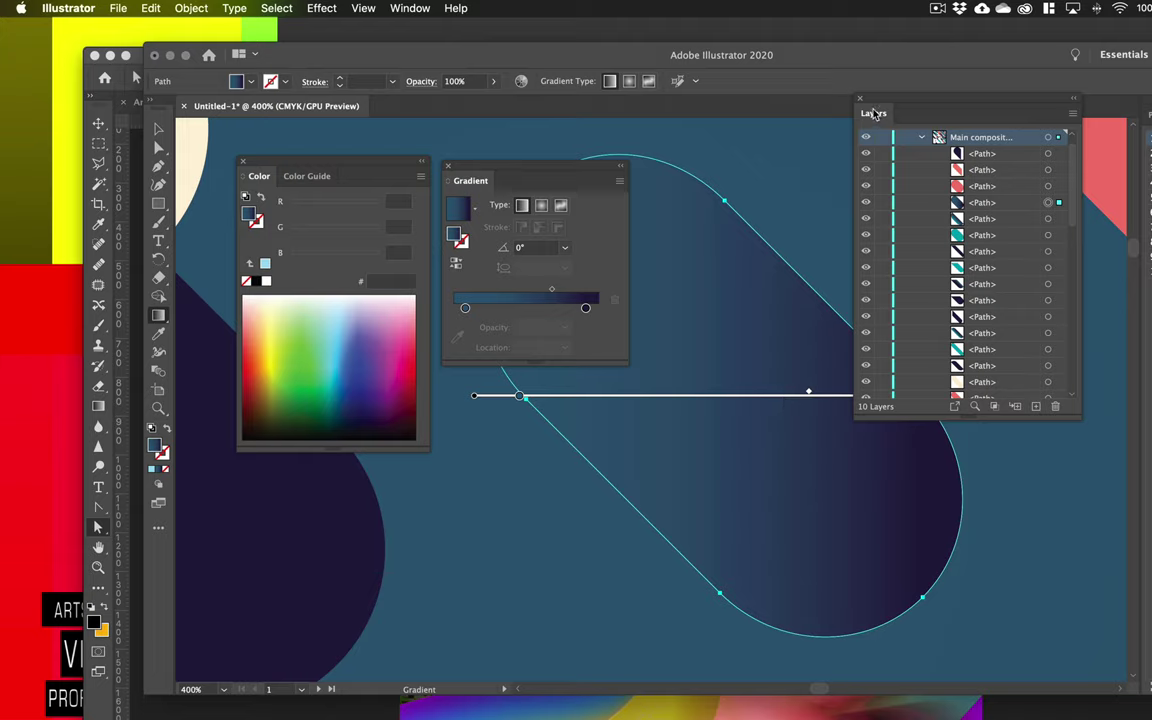
pyautogui.moveTo(874, 113); pyautogui.dragTo(1032, 303)
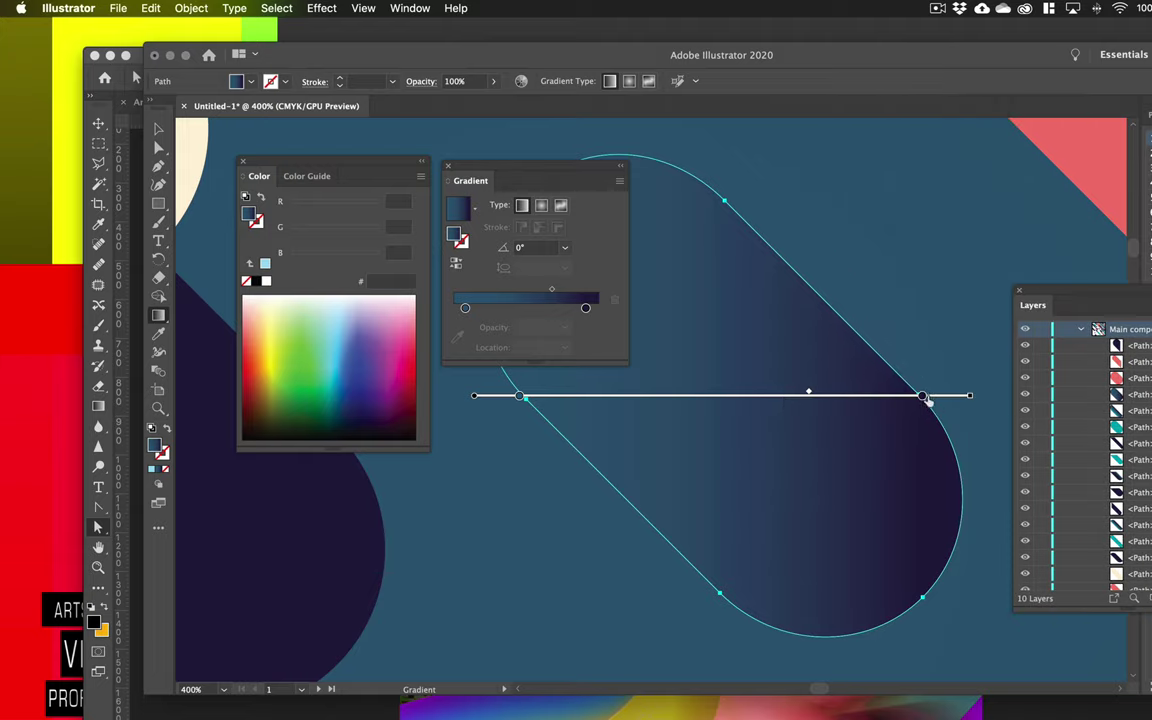
pyautogui.moveTo(969, 395)
pyautogui.mouseDown()
pyautogui.moveTo(755, 396)
pyautogui.moveTo(854, 424)
pyautogui.moveTo(990, 396)
pyautogui.moveTo(805, 429)
pyautogui.moveTo(1007, 443)
pyautogui.mouseUp()
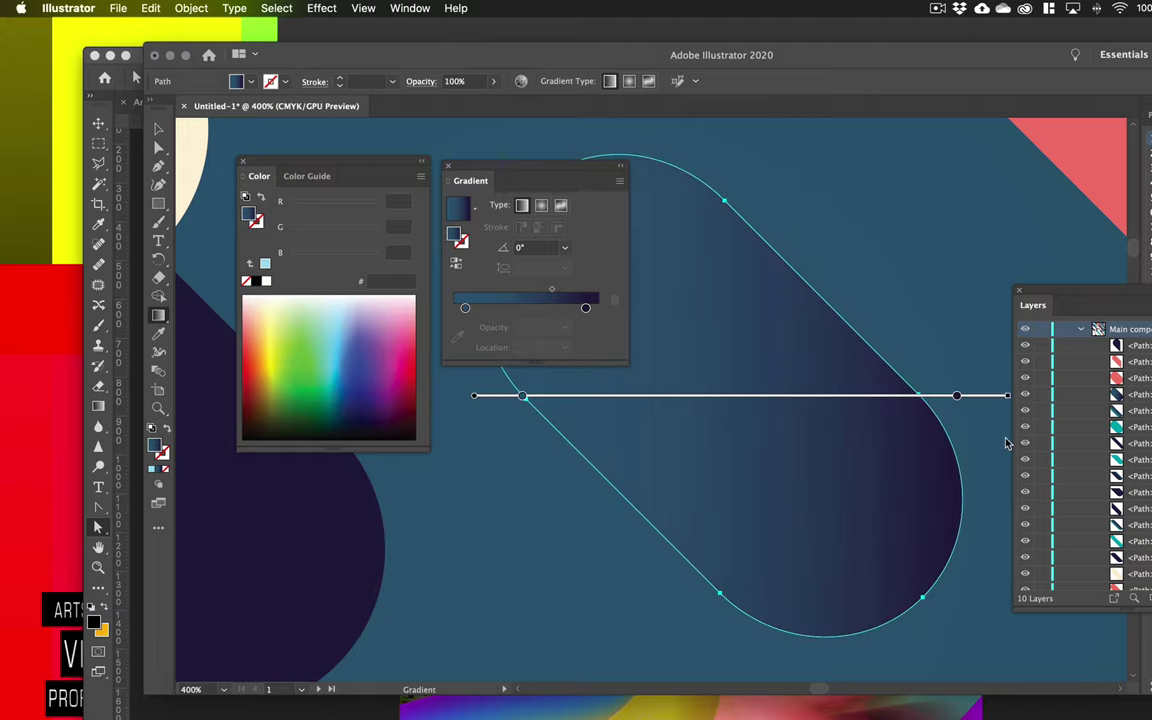
# Move the gradient stops to 0% and 100% and make the left stop pink
pyautogui.click(585, 307)
pyautogui.moveTo(585, 307); pyautogui.dragTo(597, 307)
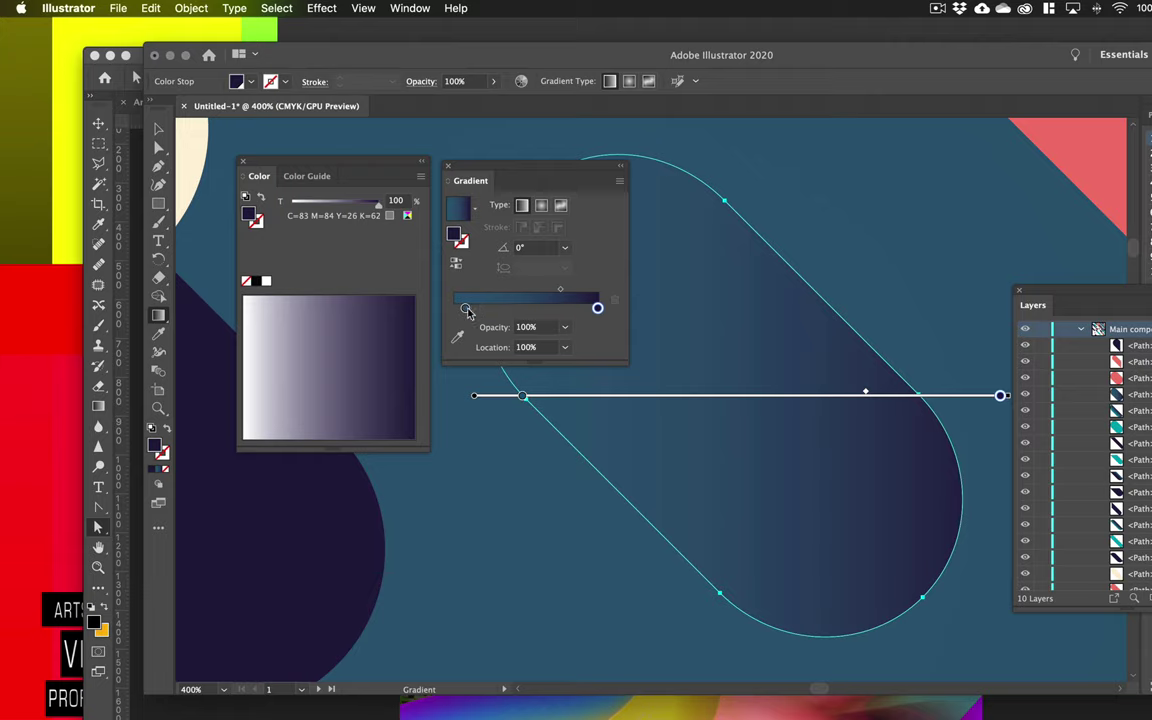
pyautogui.moveTo(466, 310); pyautogui.dragTo(455, 311)
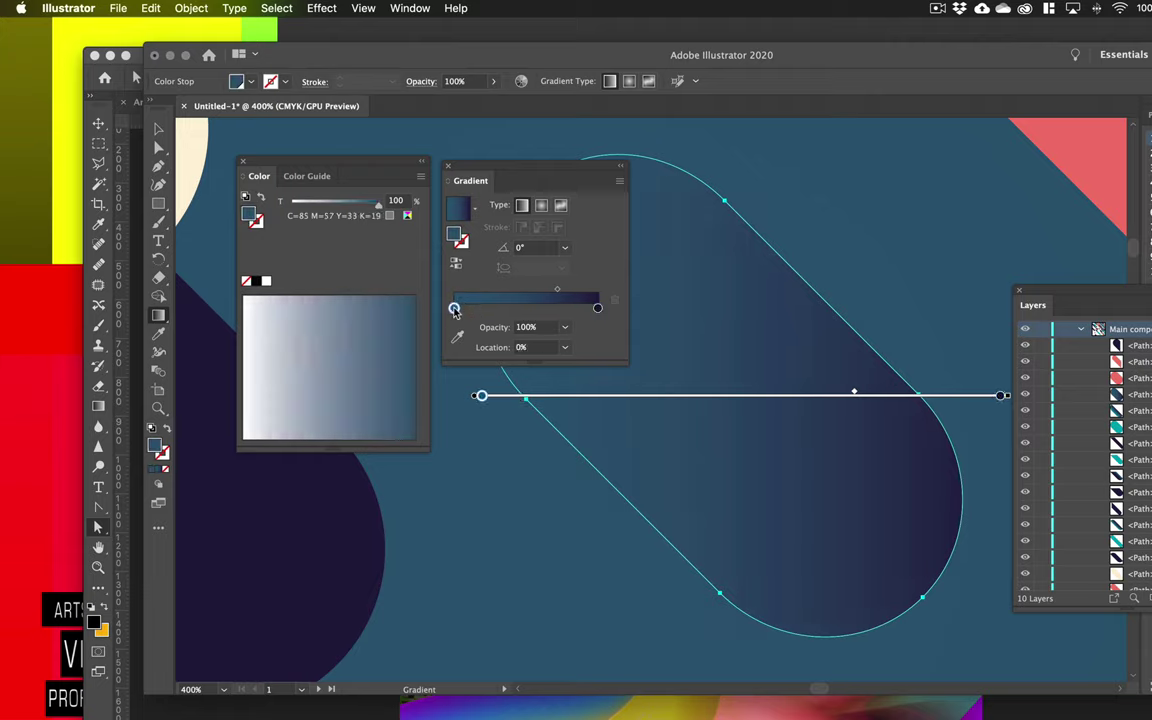
pyautogui.doubleClick(454, 309)
pyautogui.click(441, 384)
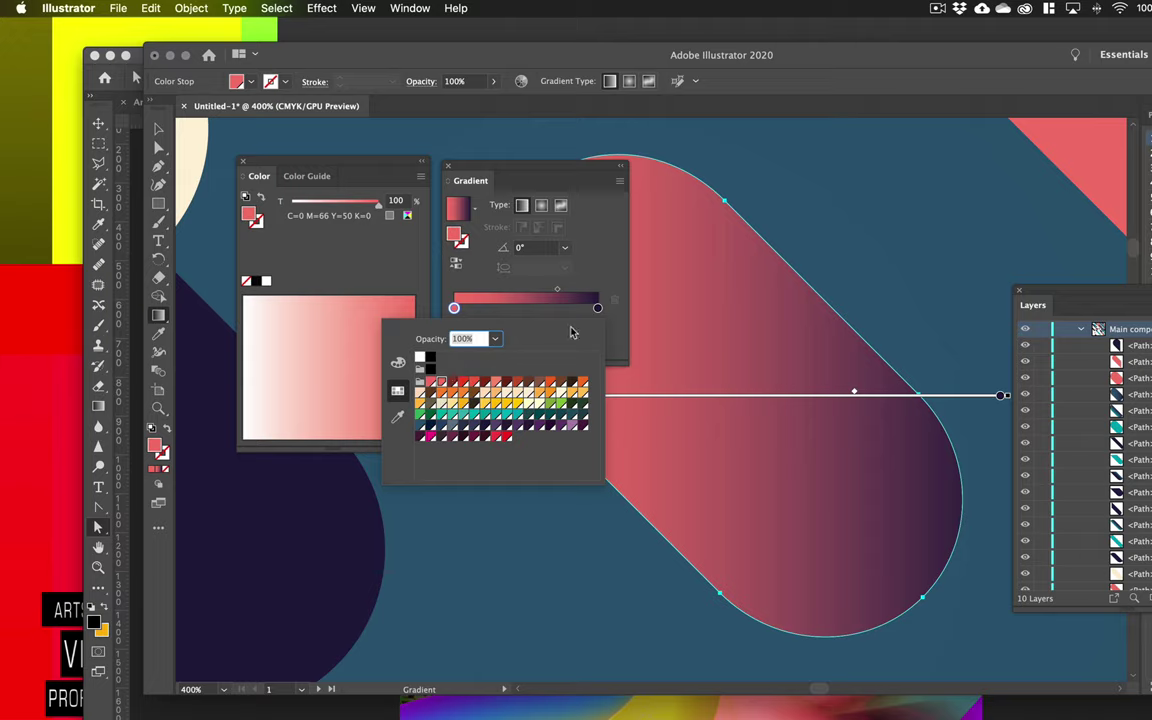
pyautogui.press('Escape')
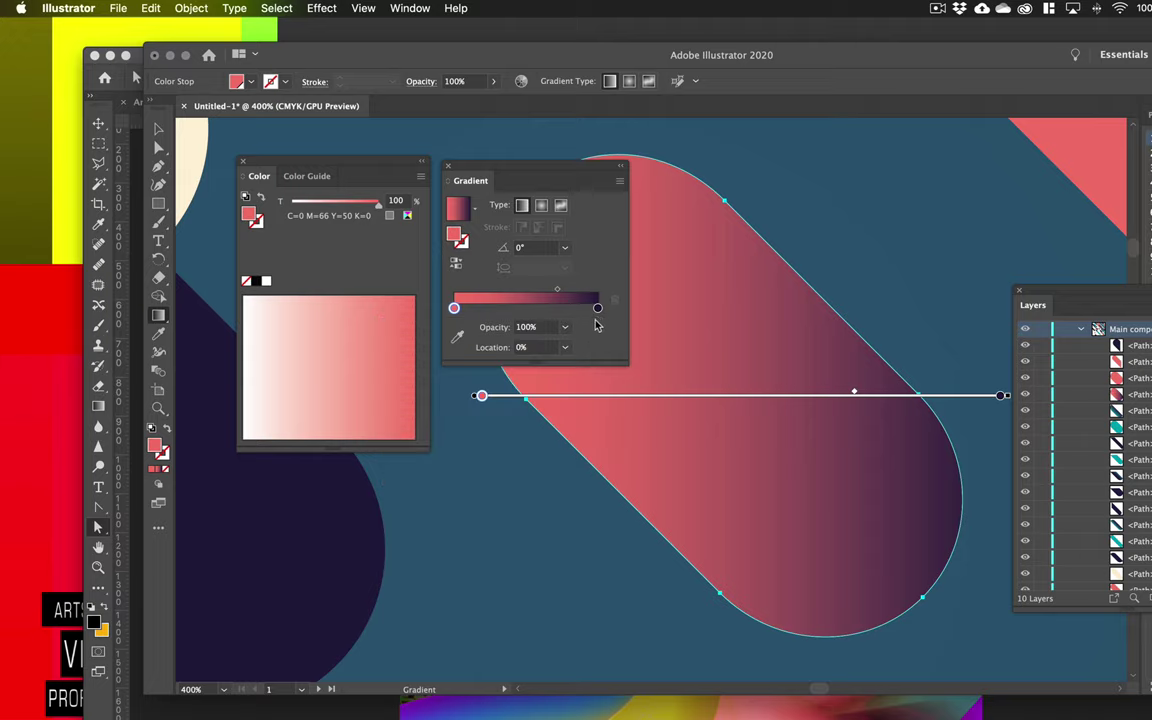
# Keep the gradient linear, balance its midpoint, and move the Gradient panel below the gradient line
pyautogui.click(597, 308)
pyautogui.doubleClick(597, 308)
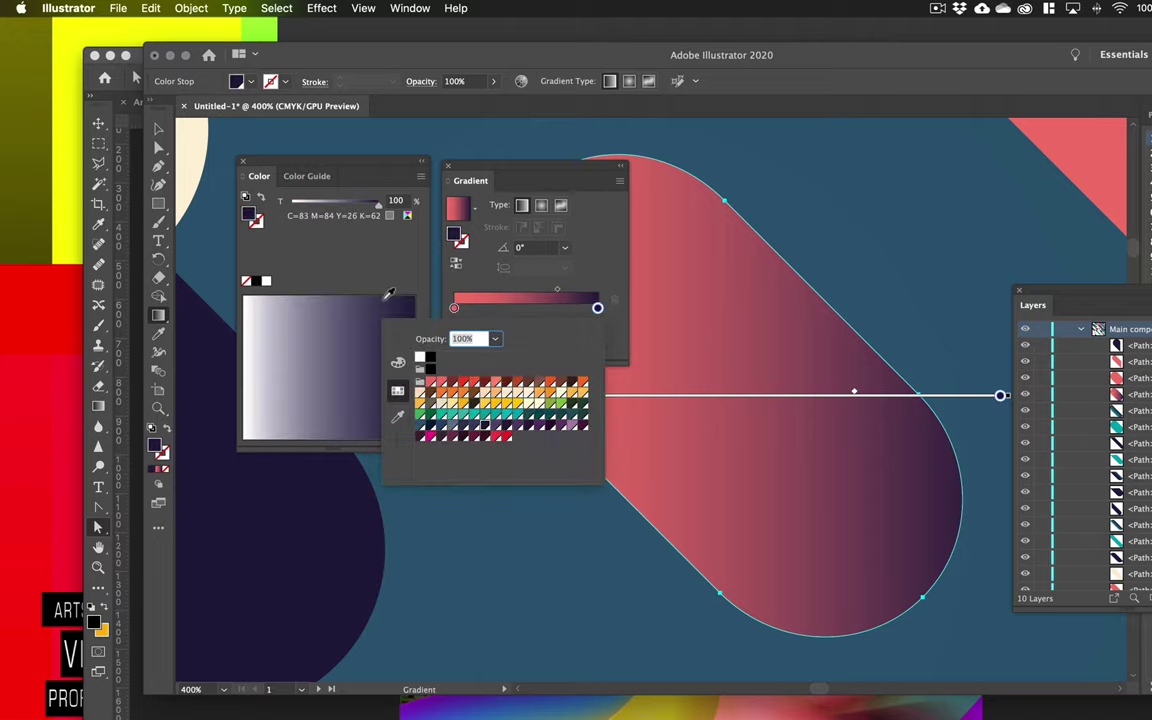
pyautogui.press('Escape')
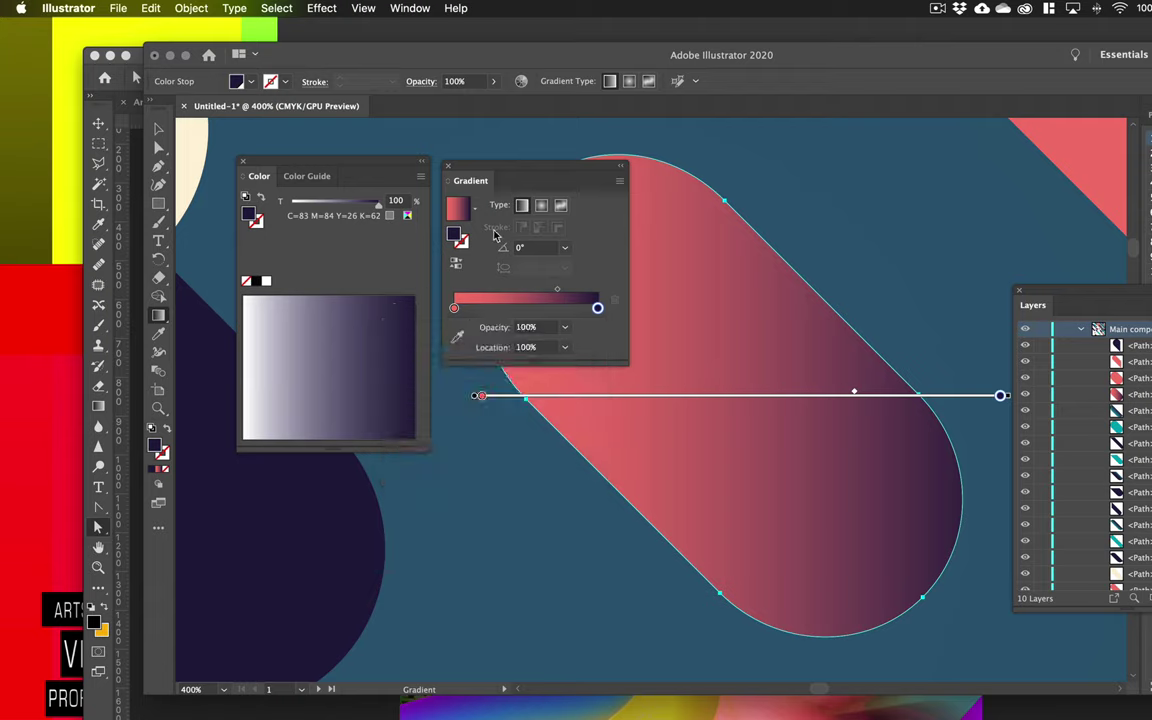
pyautogui.click(541, 205)
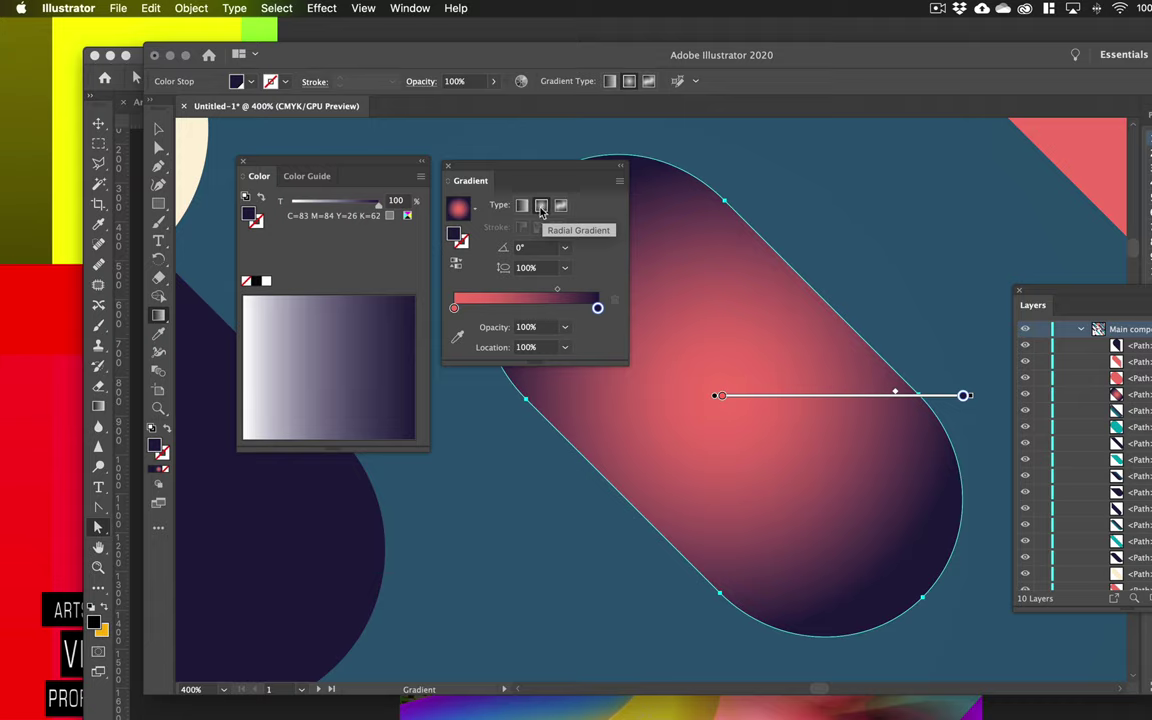
pyautogui.click(521, 205)
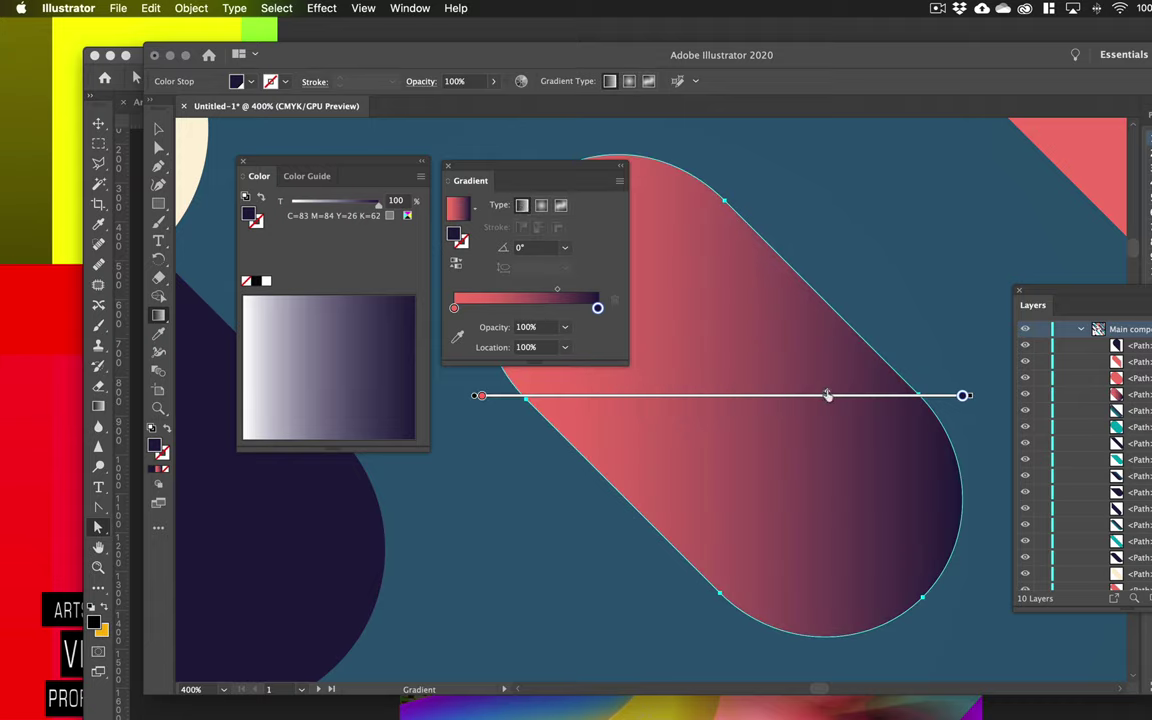
pyautogui.moveTo(827, 395)
pyautogui.mouseDown()
pyautogui.moveTo(602, 394)
pyautogui.moveTo(859, 395)
pyautogui.moveTo(643, 395)
pyautogui.moveTo(683, 395)
pyautogui.mouseUp()
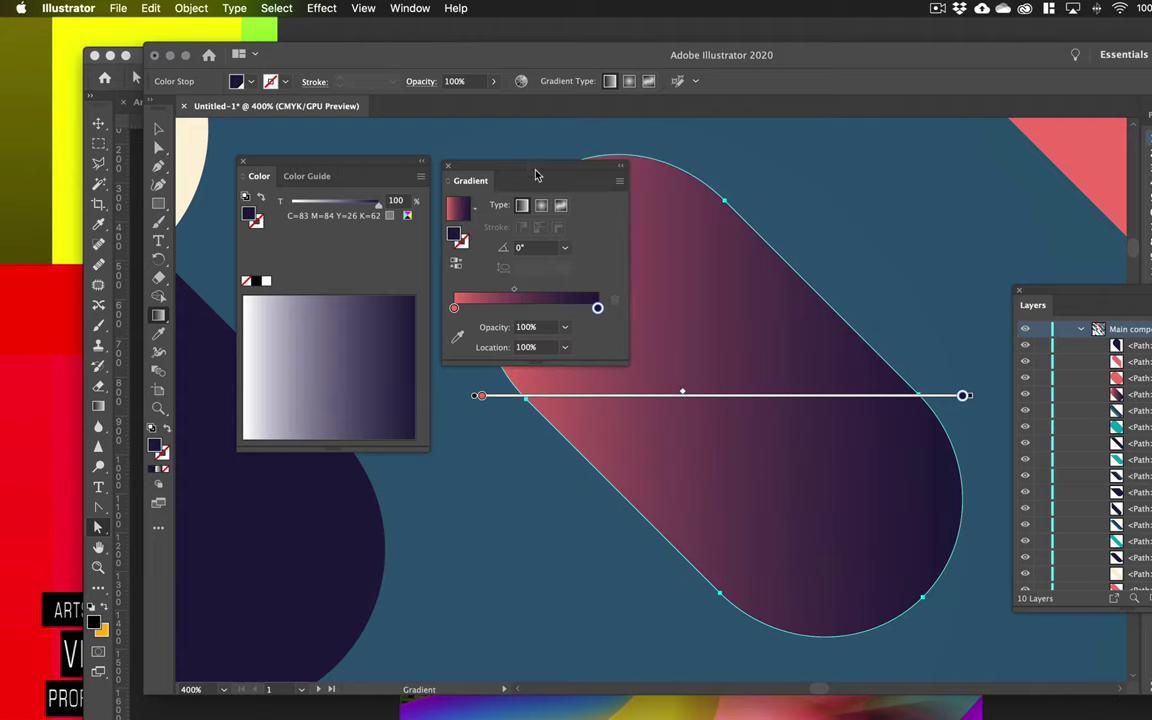
pyautogui.moveTo(535, 175)
pyautogui.mouseDown()
pyautogui.moveTo(550, 455)
pyautogui.moveTo(548, 417)
pyautogui.moveTo(545, 432)
pyautogui.moveTo(534, 420)
pyautogui.mouseUp()
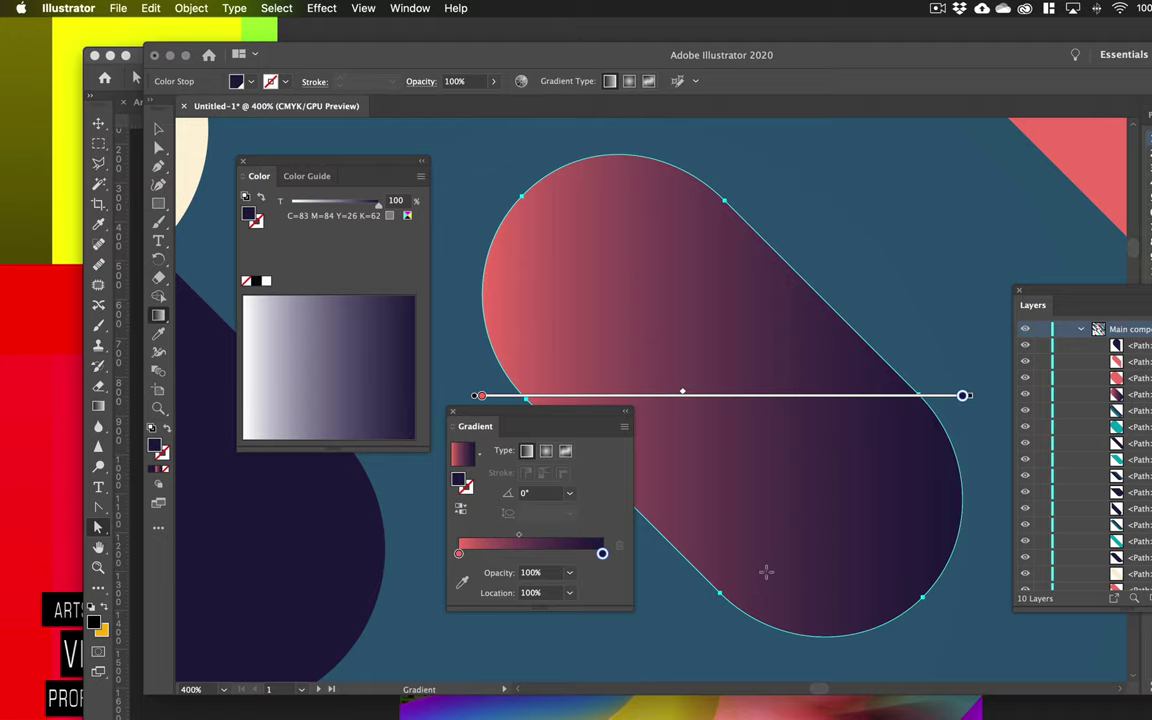
# Switch to the Selection tool, then choose the Paintbrush tool from the drawing tools
pyautogui.press('v')
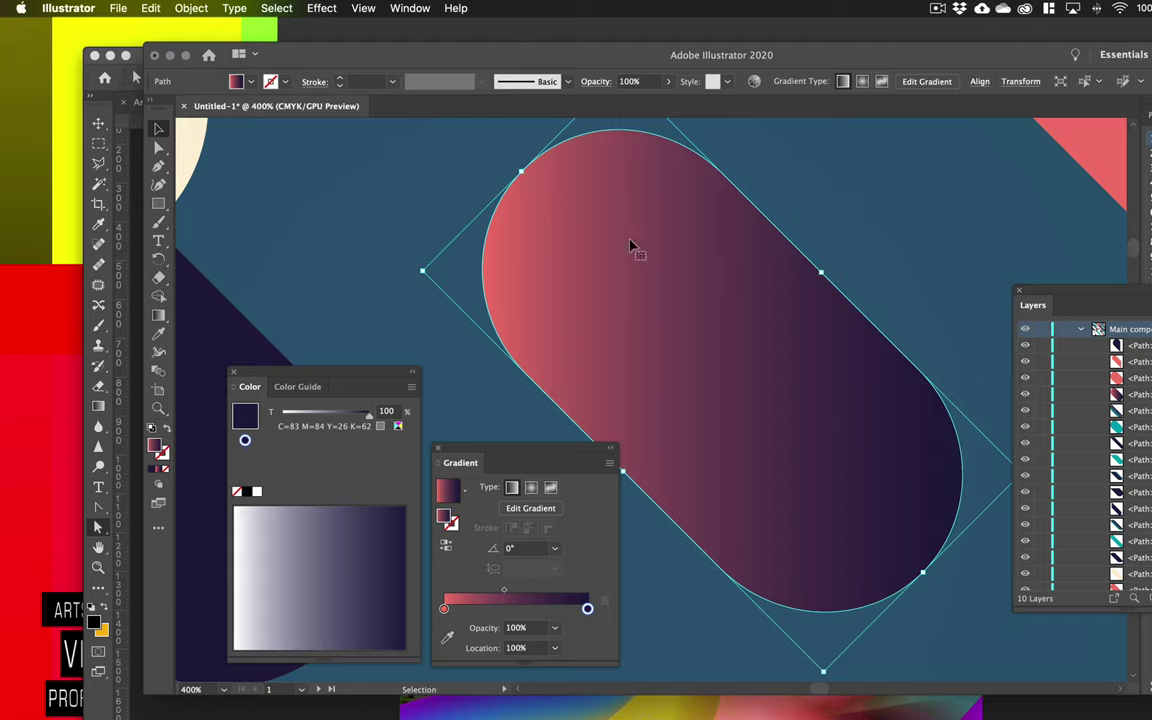
pyautogui.click(158, 203)
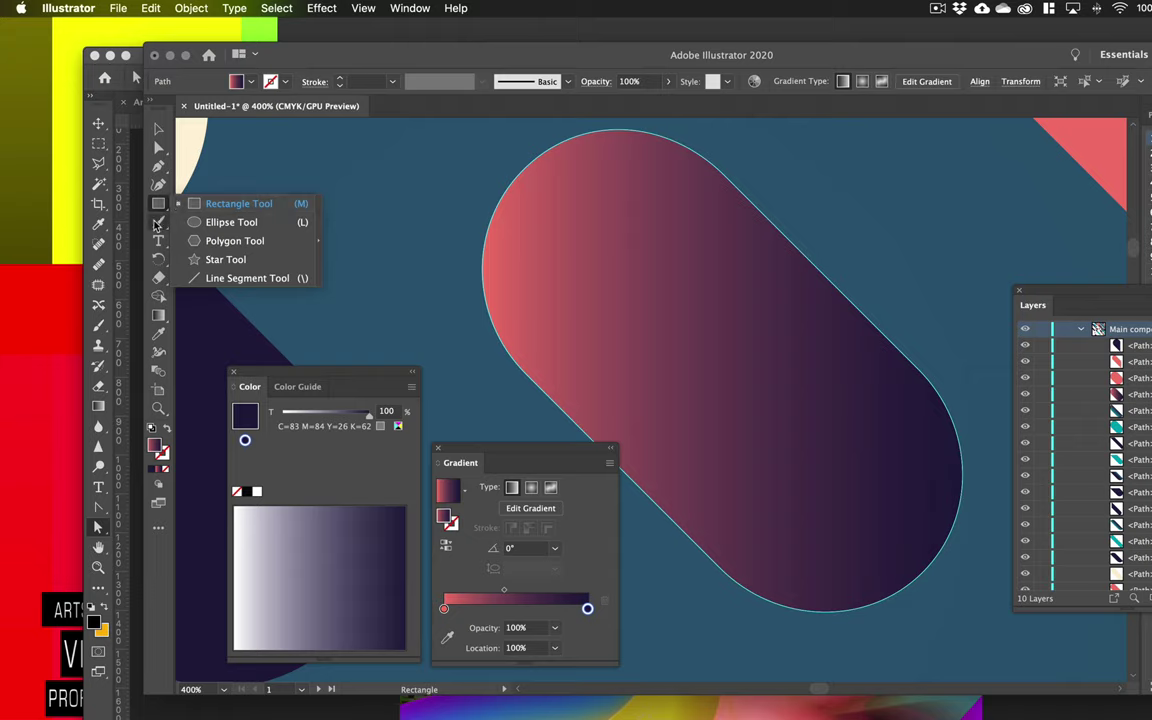
pyautogui.click(157, 223)
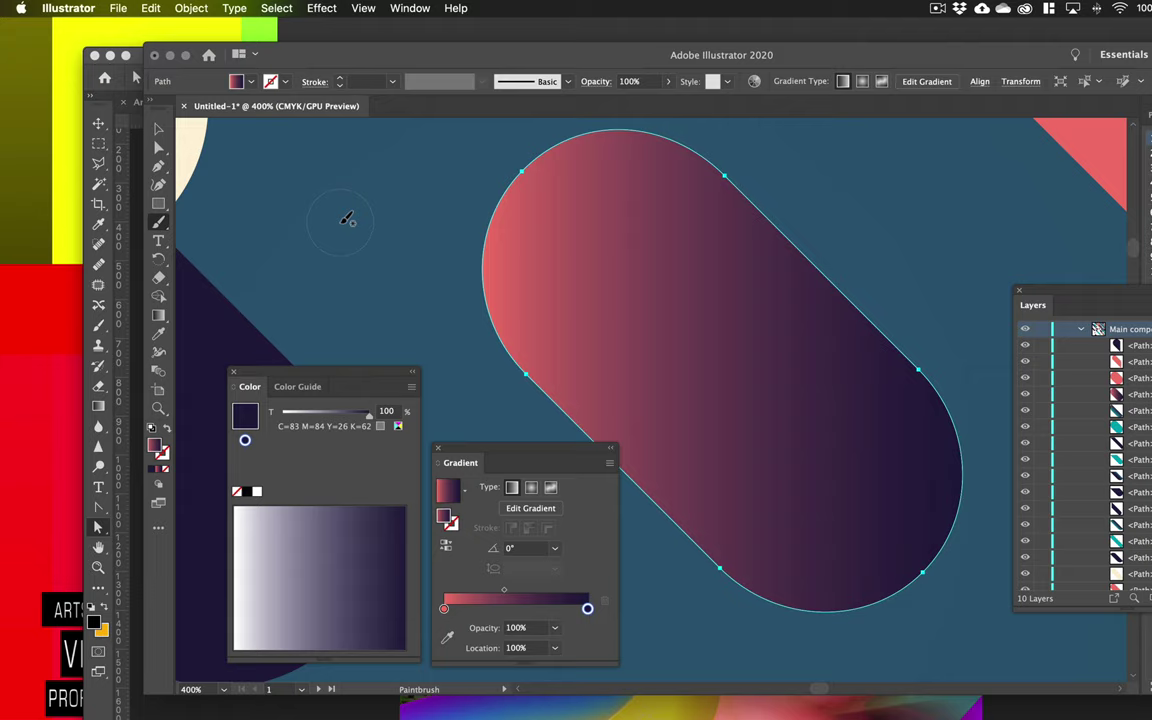
# Check the Brush Definition list and freehand tools, and move the Color and Gradient panels down-left
pyautogui.click(511, 80)
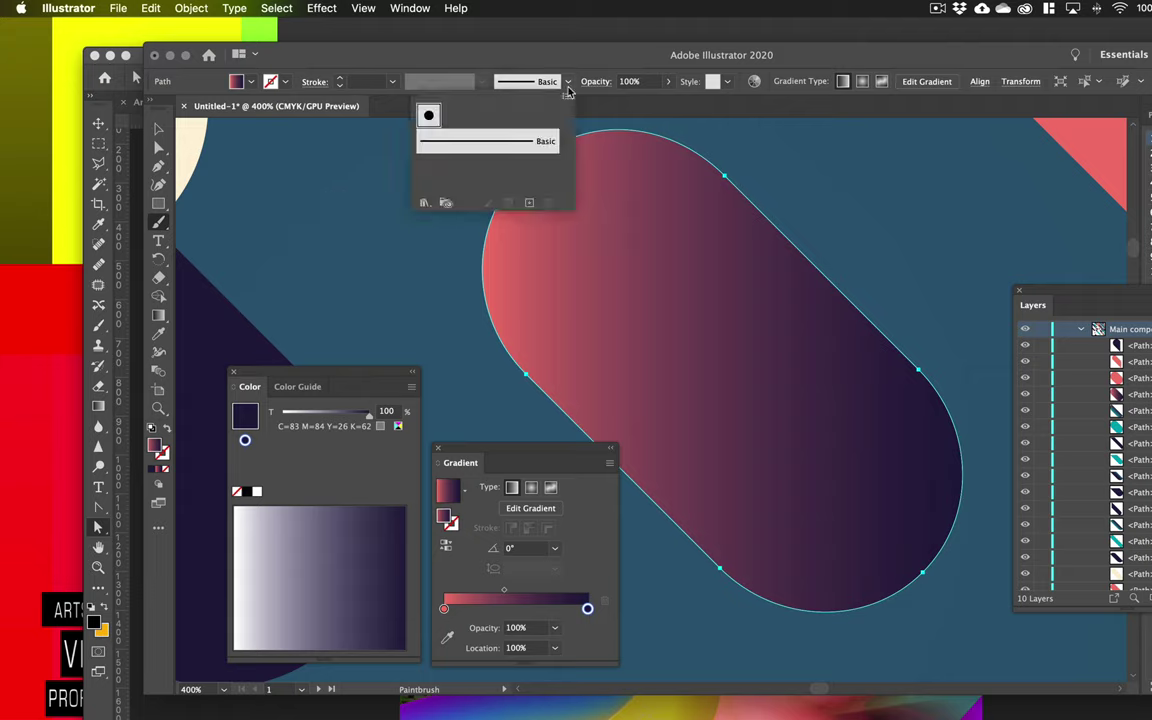
pyautogui.click(511, 81)
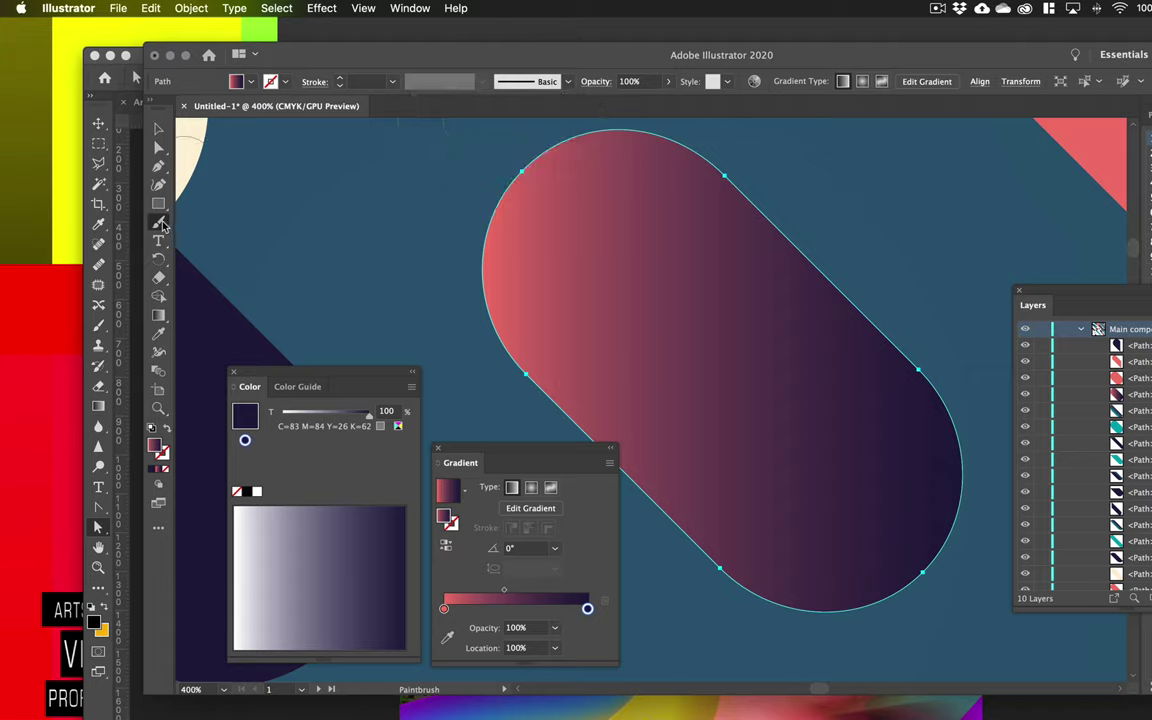
pyautogui.moveTo(163, 227); pyautogui.dragTo(233, 225)
pyautogui.moveTo(292, 368); pyautogui.dragTo(249, 520)
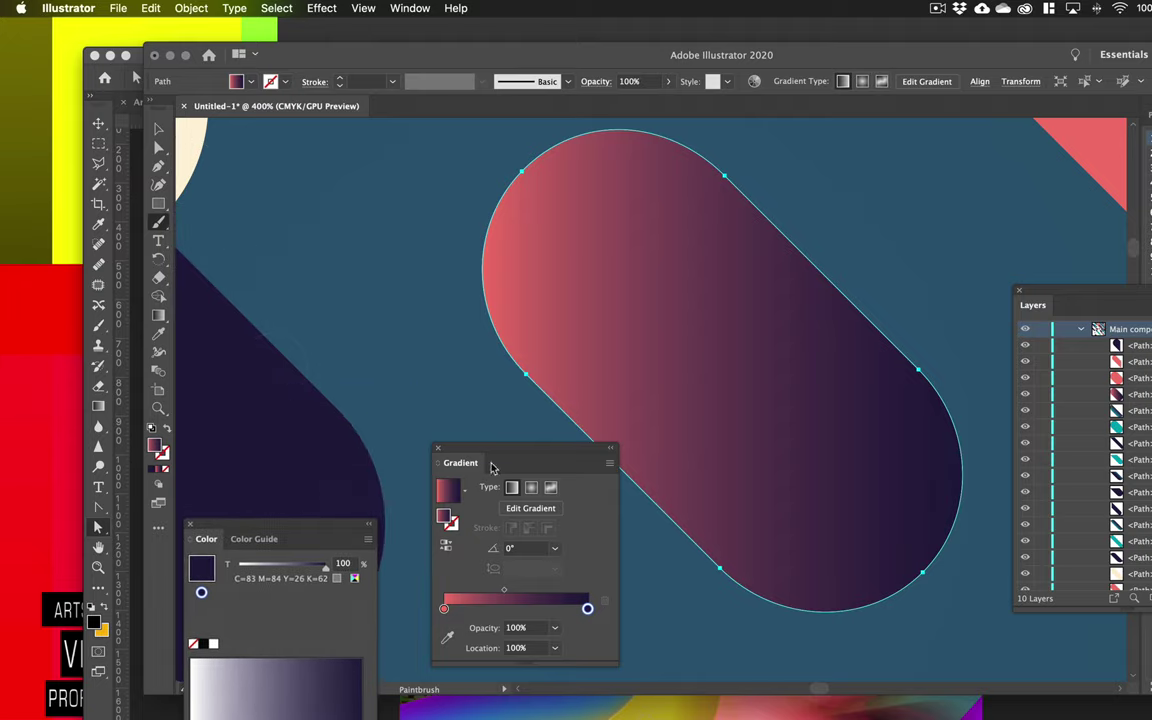
pyautogui.moveTo(488, 456); pyautogui.dragTo(459, 531)
# Apply the 3.00 brush from the Bristle Brush Library to the gradient pill's stroke
pyautogui.click(405, 8)
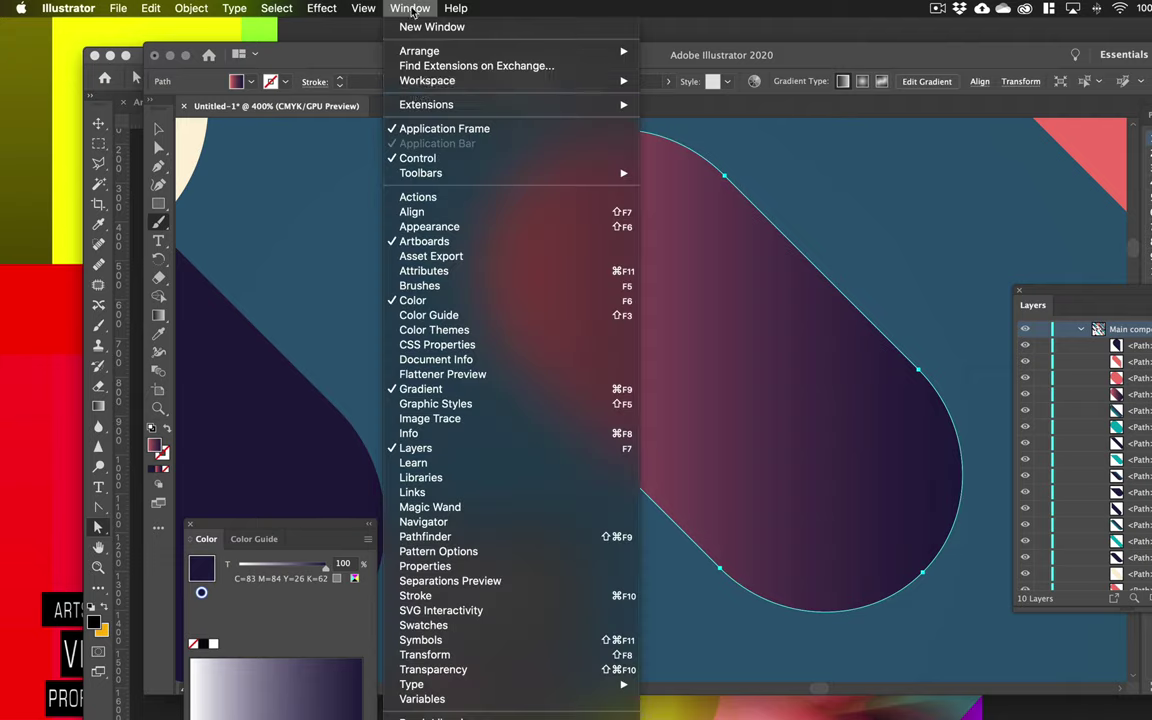
pyautogui.click(455, 286)
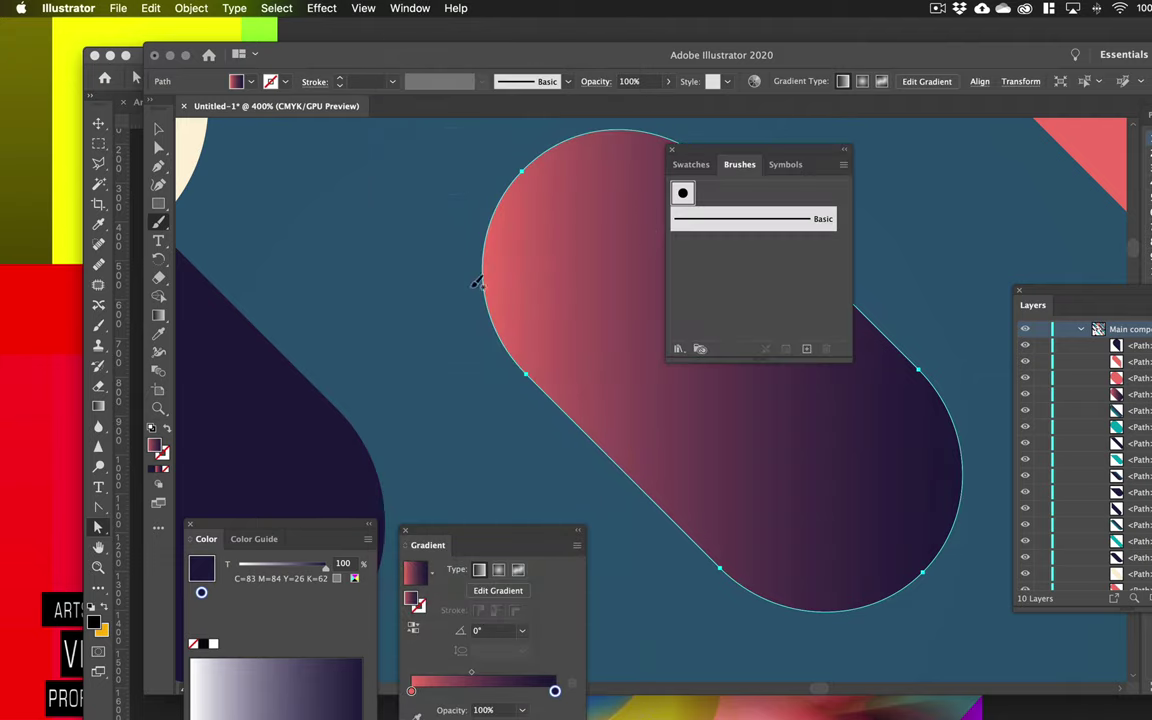
pyautogui.click(692, 165)
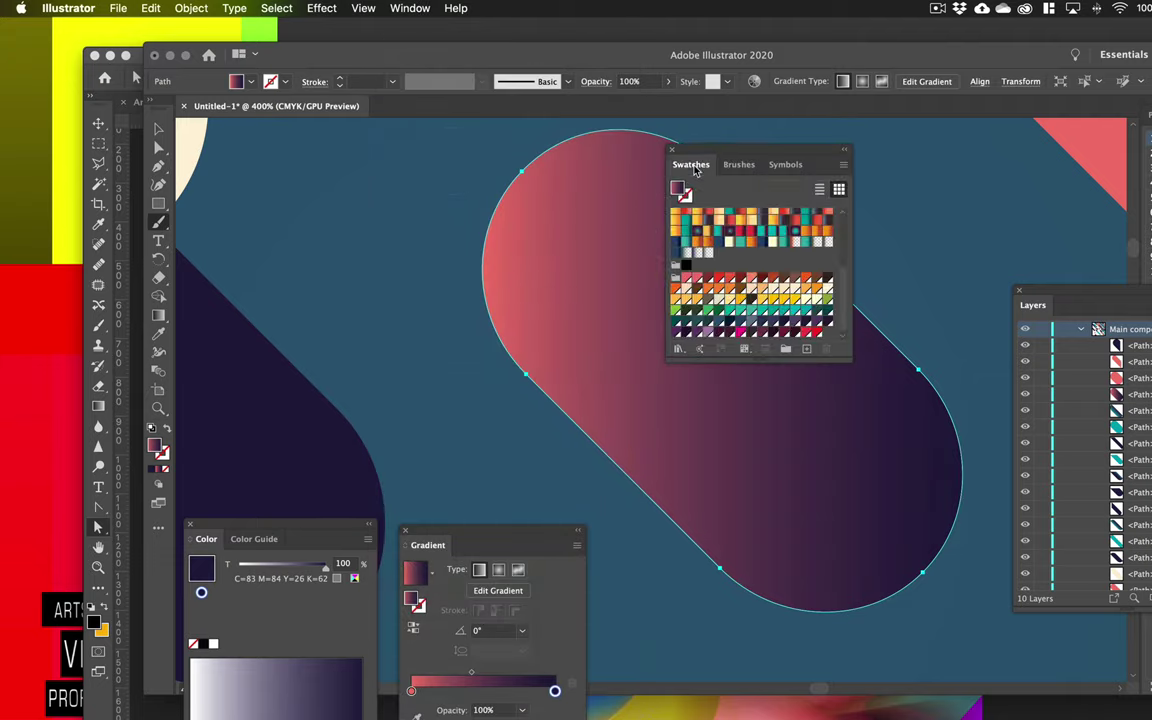
pyautogui.click(740, 165)
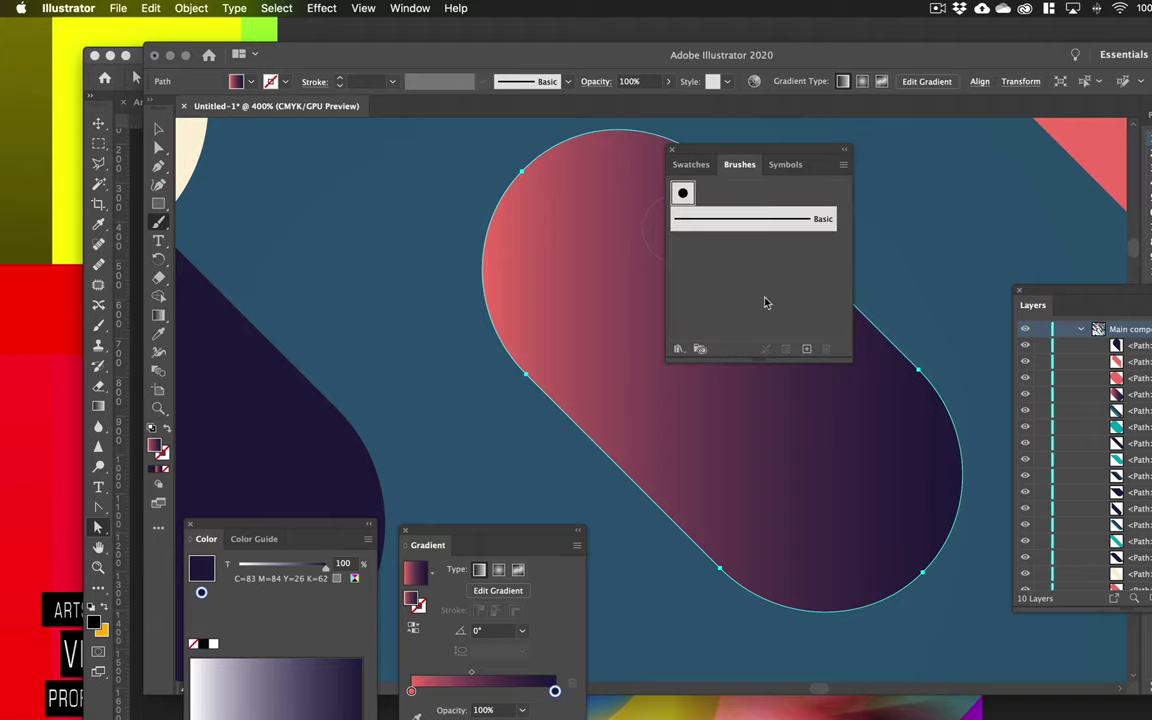
pyautogui.click(678, 349)
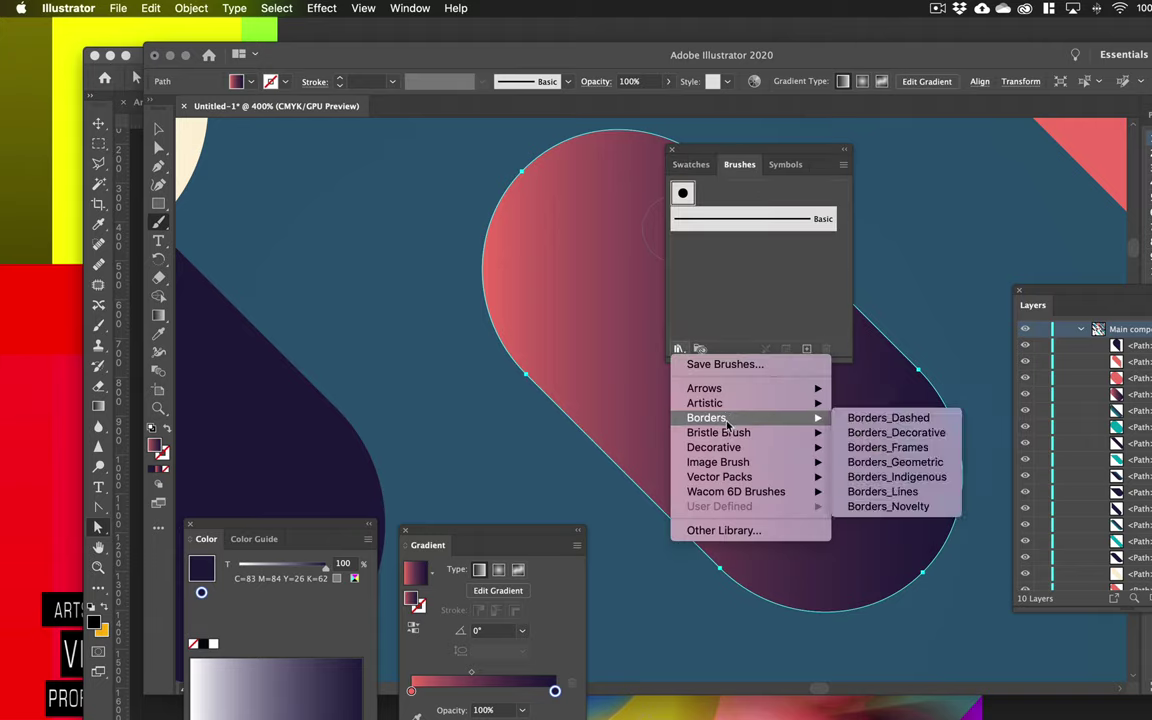
pyautogui.moveTo(739, 491)
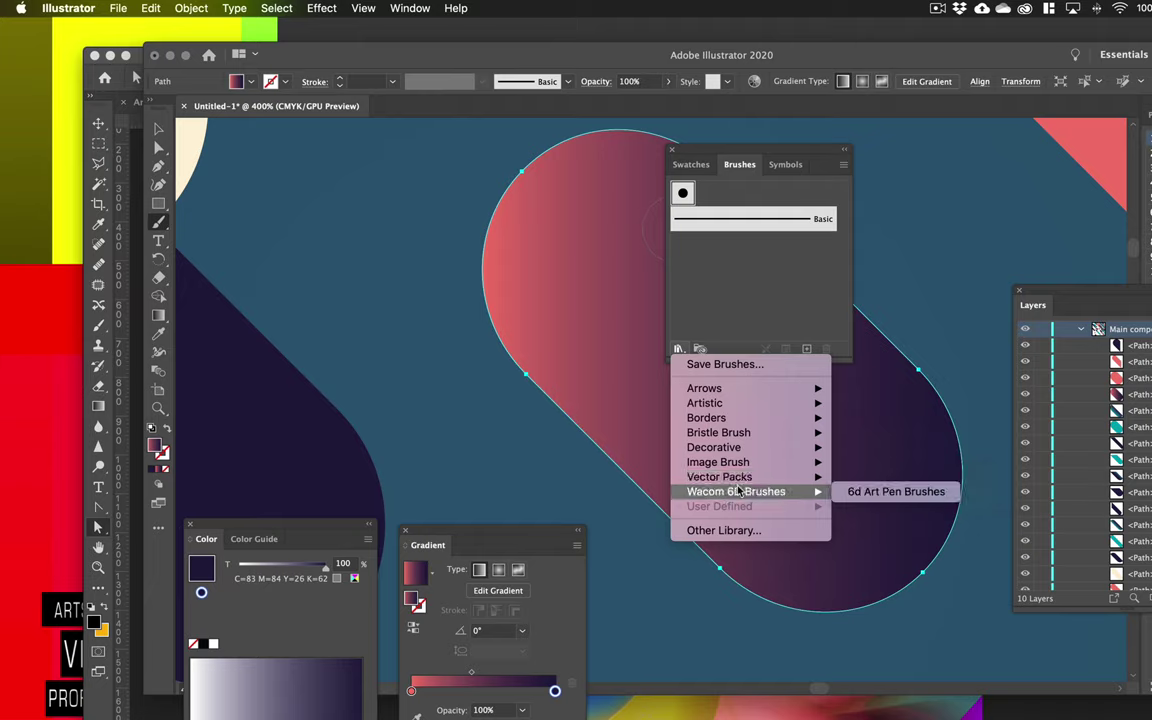
pyautogui.moveTo(760, 432)
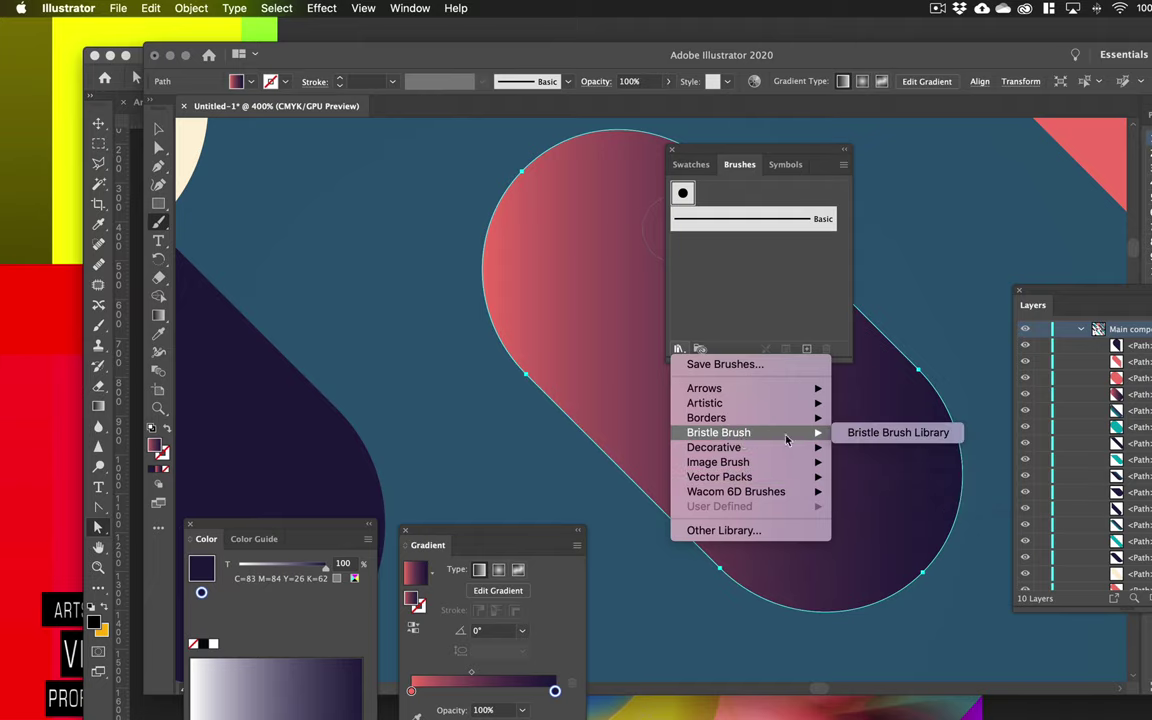
pyautogui.click(884, 433)
pyautogui.scroll(-3, 651, 458)
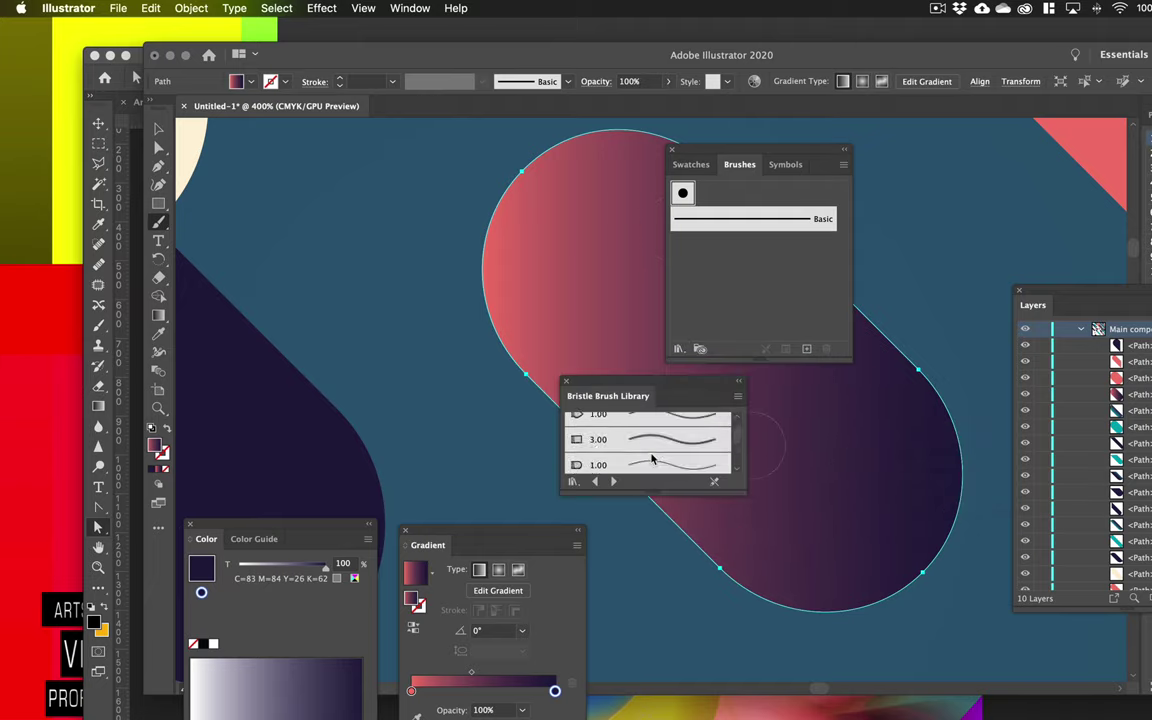
pyautogui.scroll(-2, 651, 458)
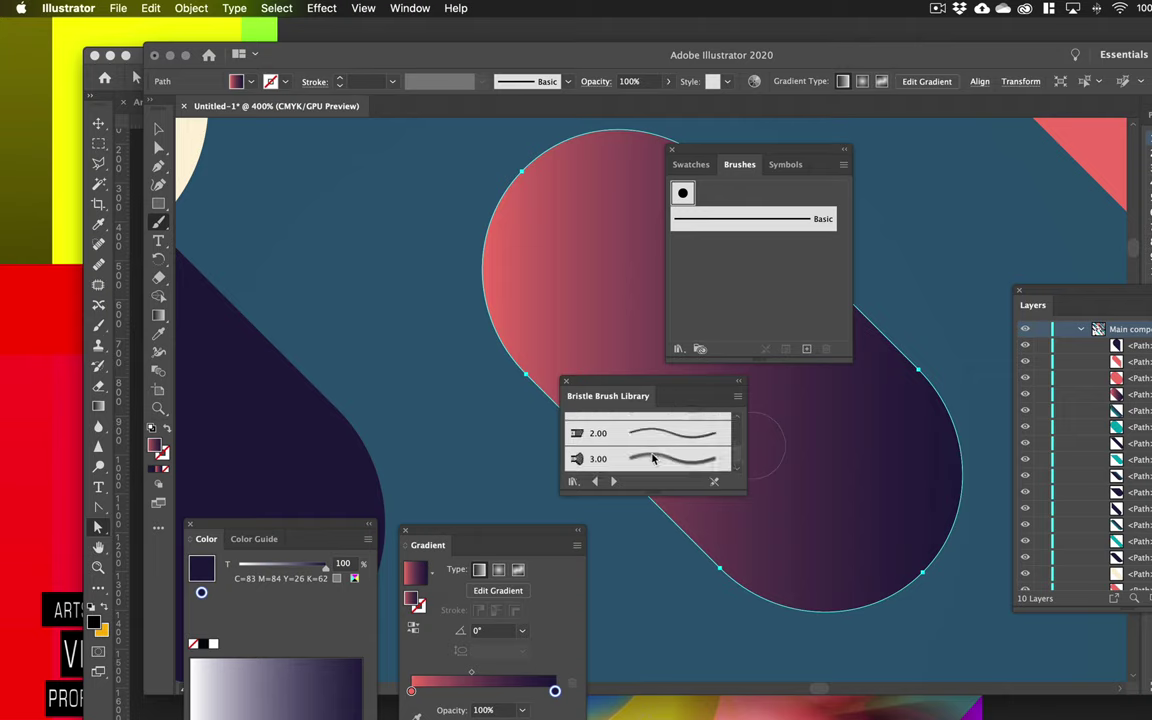
pyautogui.click(673, 461)
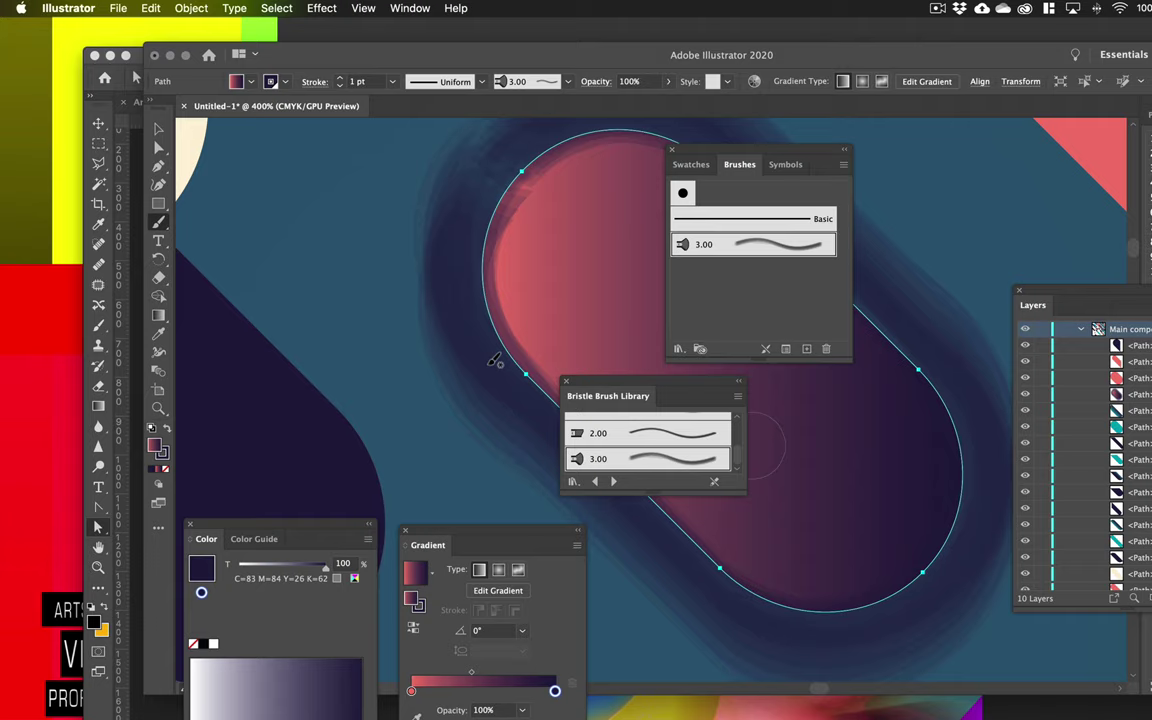
pyautogui.scroll(-6, 494, 362)
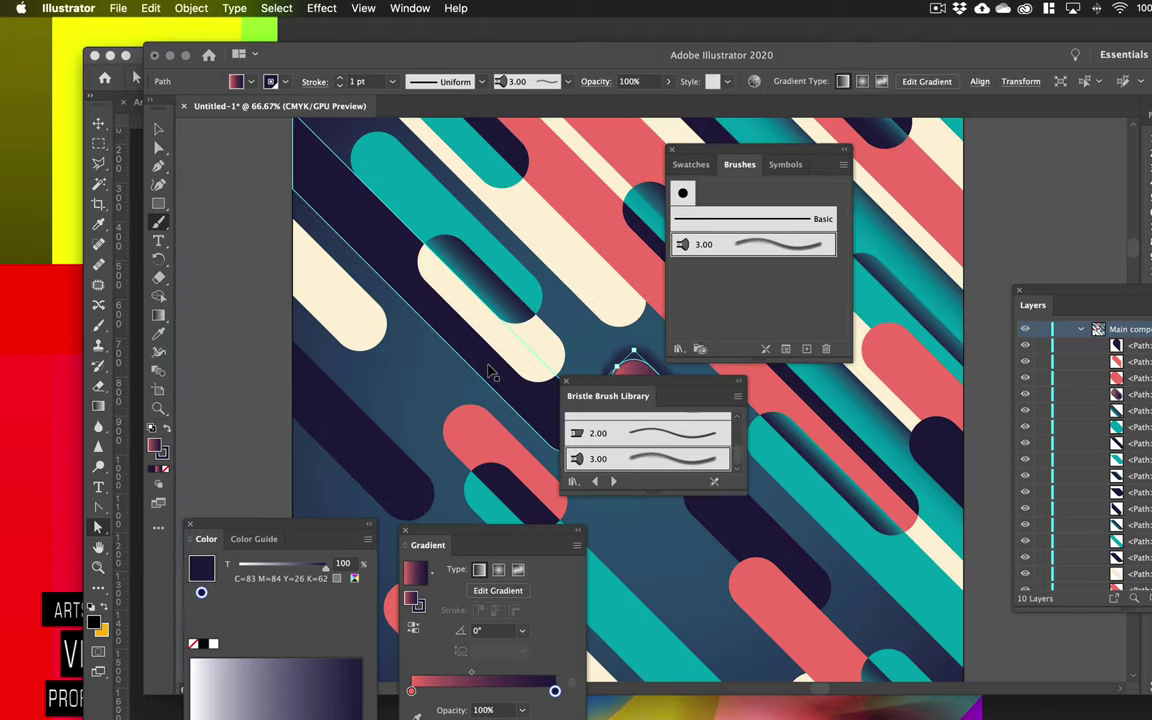
pyautogui.scroll(8, 490, 372)
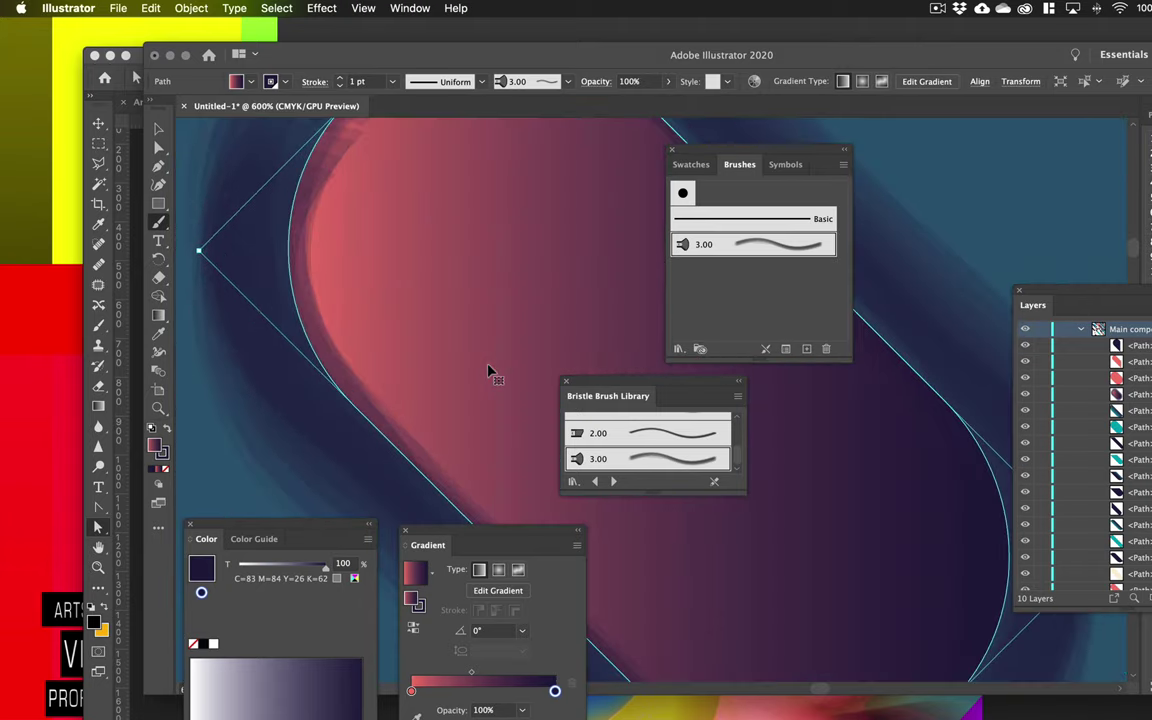
pyautogui.scroll(2, 490, 372)
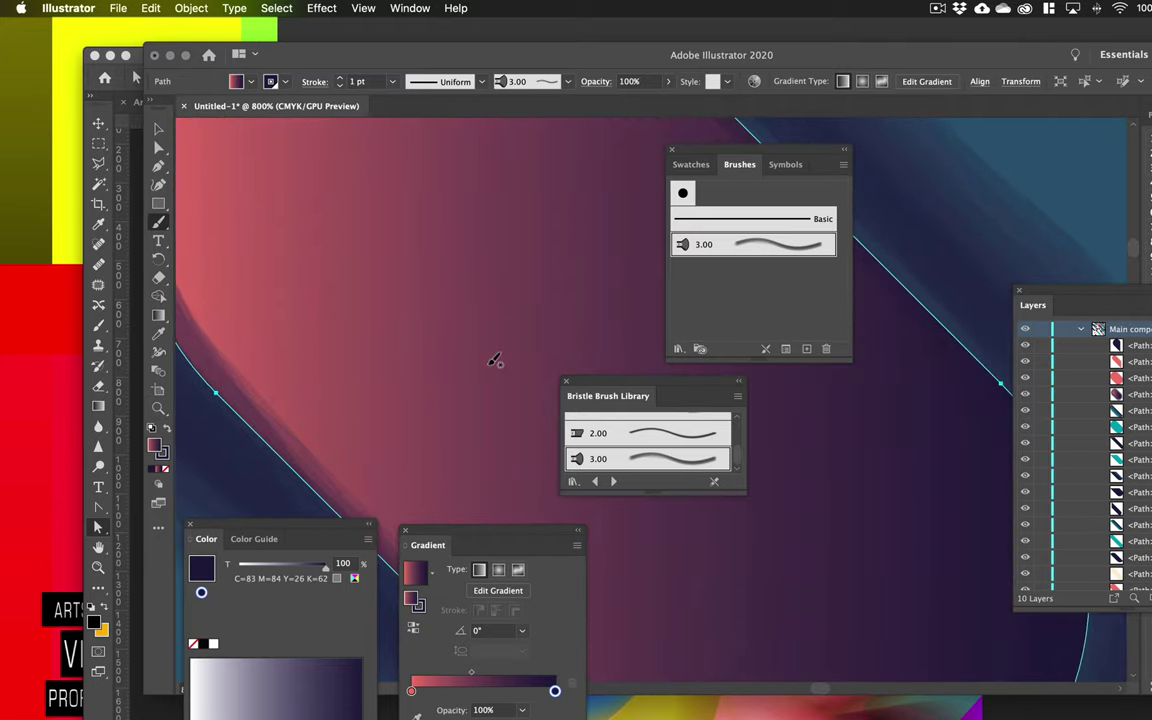
pyautogui.hscroll(-5, 506, 320)
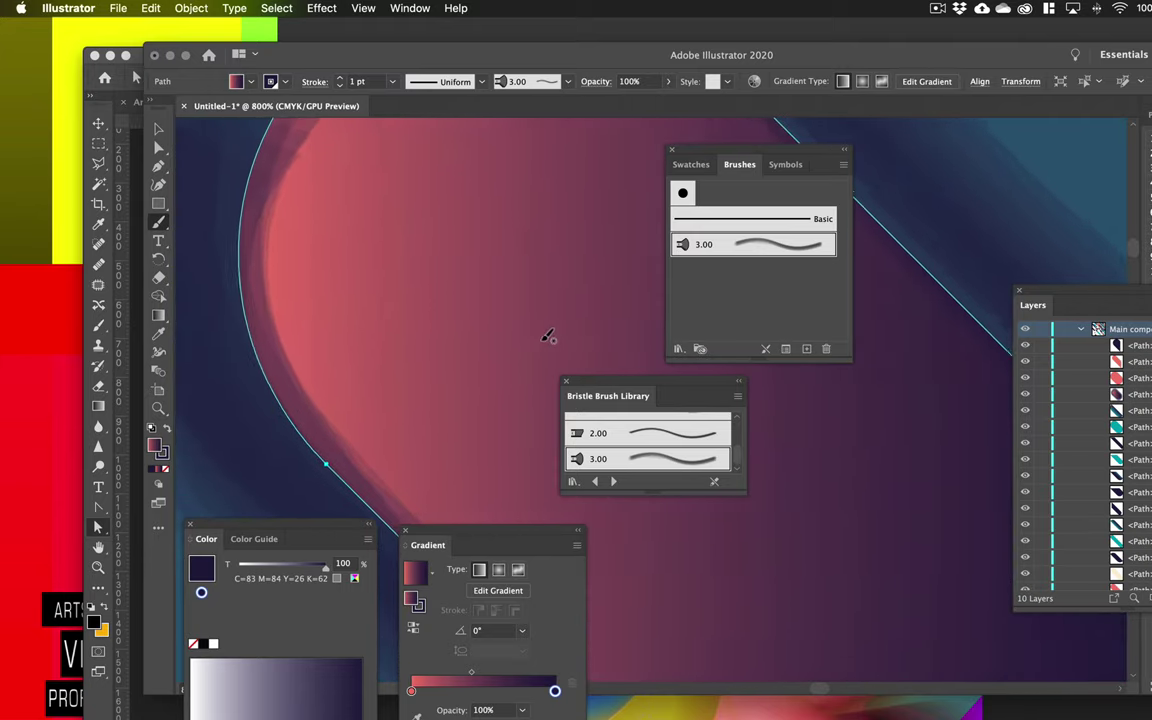
pyautogui.scroll(10, 541, 335)
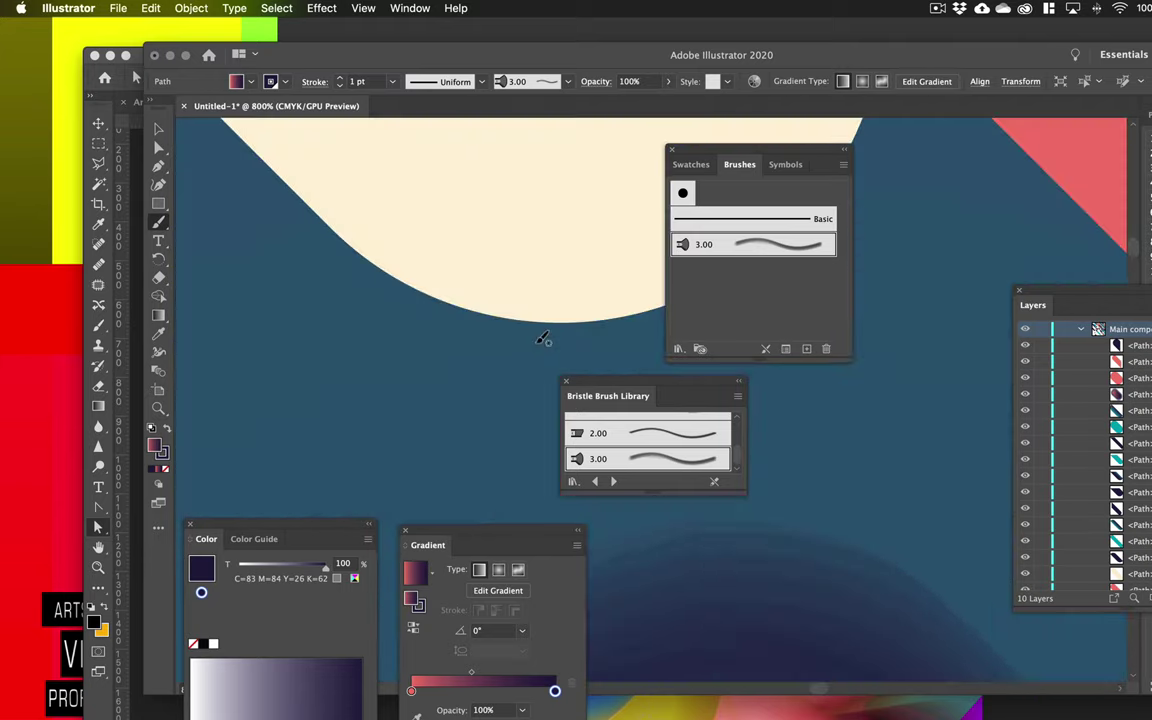
pyautogui.scroll(-10, 541, 339)
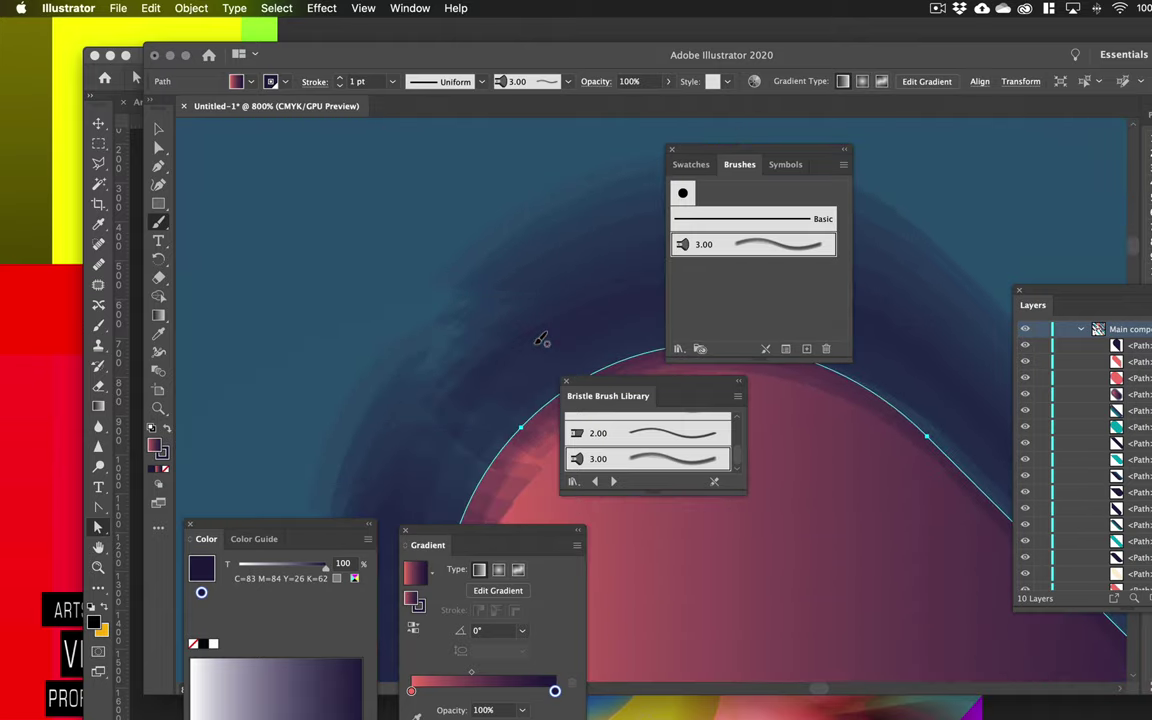
pyautogui.hscroll(-5, 541, 340)
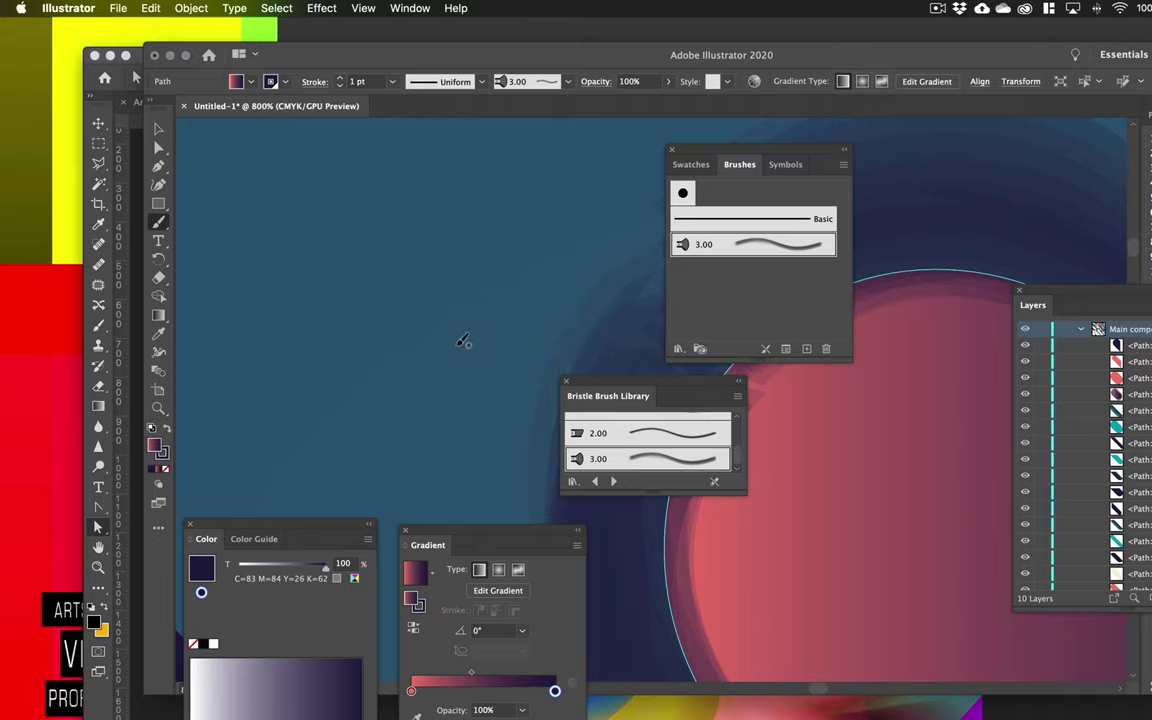
pyautogui.hscroll(-4, 463, 340)
pyautogui.scroll(-10, 463, 341)
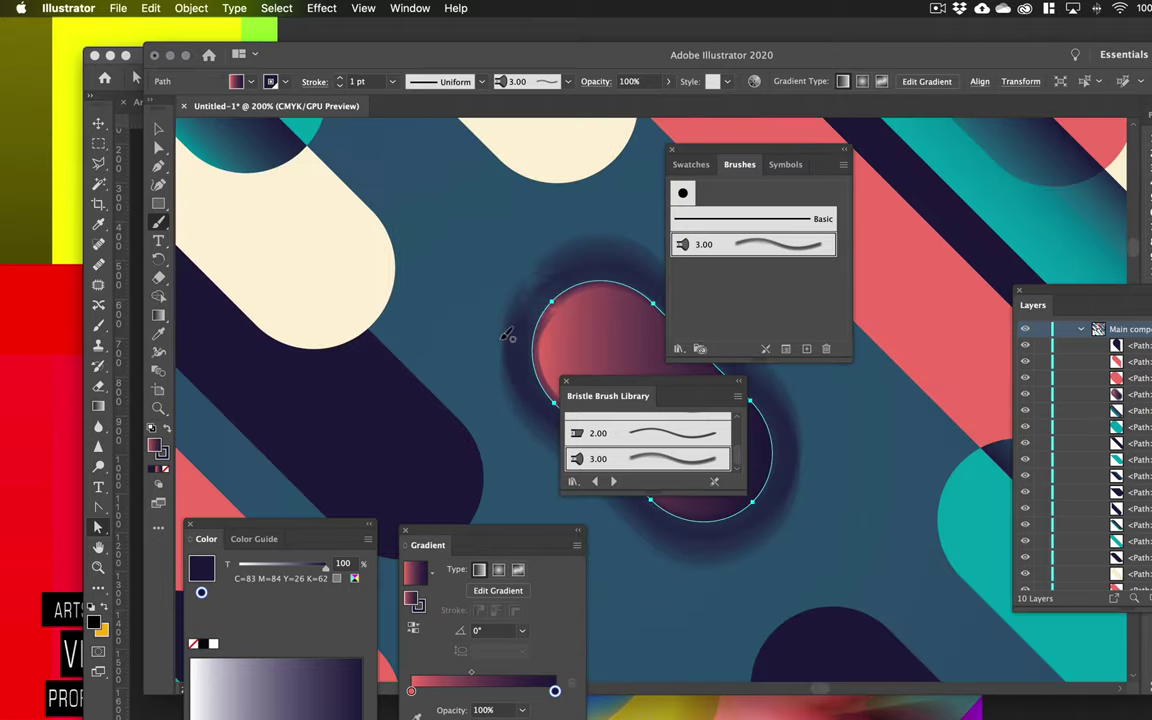
pyautogui.click(506, 331)
pyautogui.hscroll(2, 506, 331)
pyautogui.hscroll(-8, 458, 319)
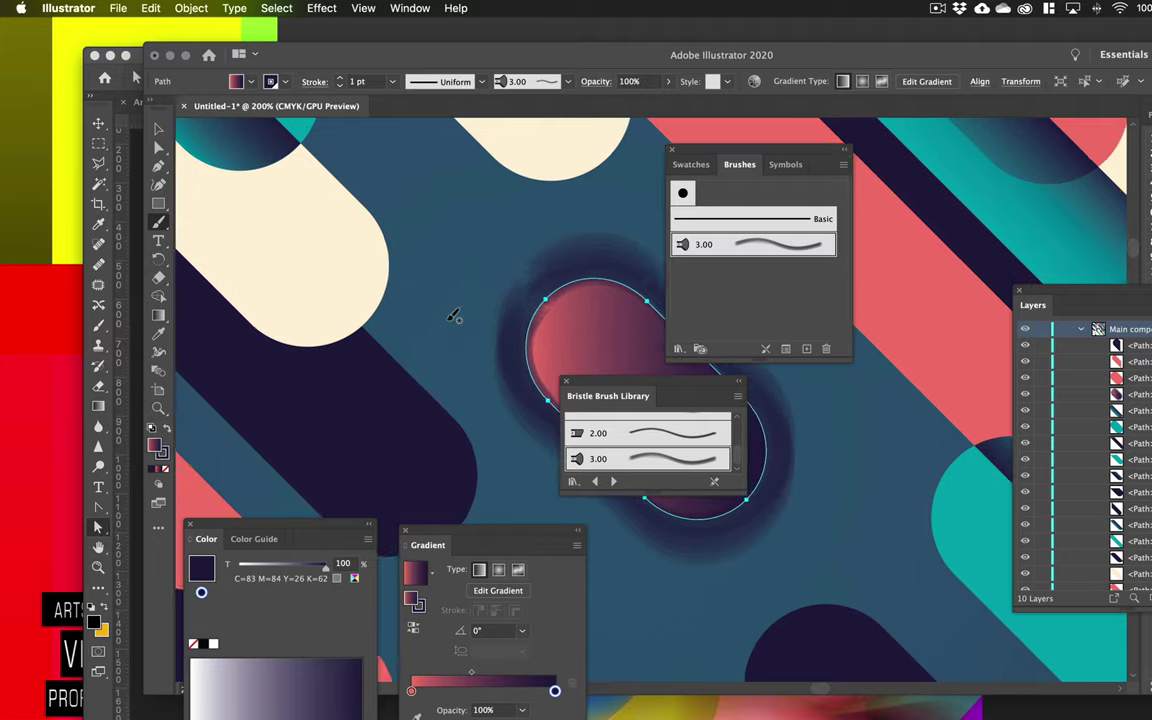
pyautogui.hscroll(-10, 463, 320)
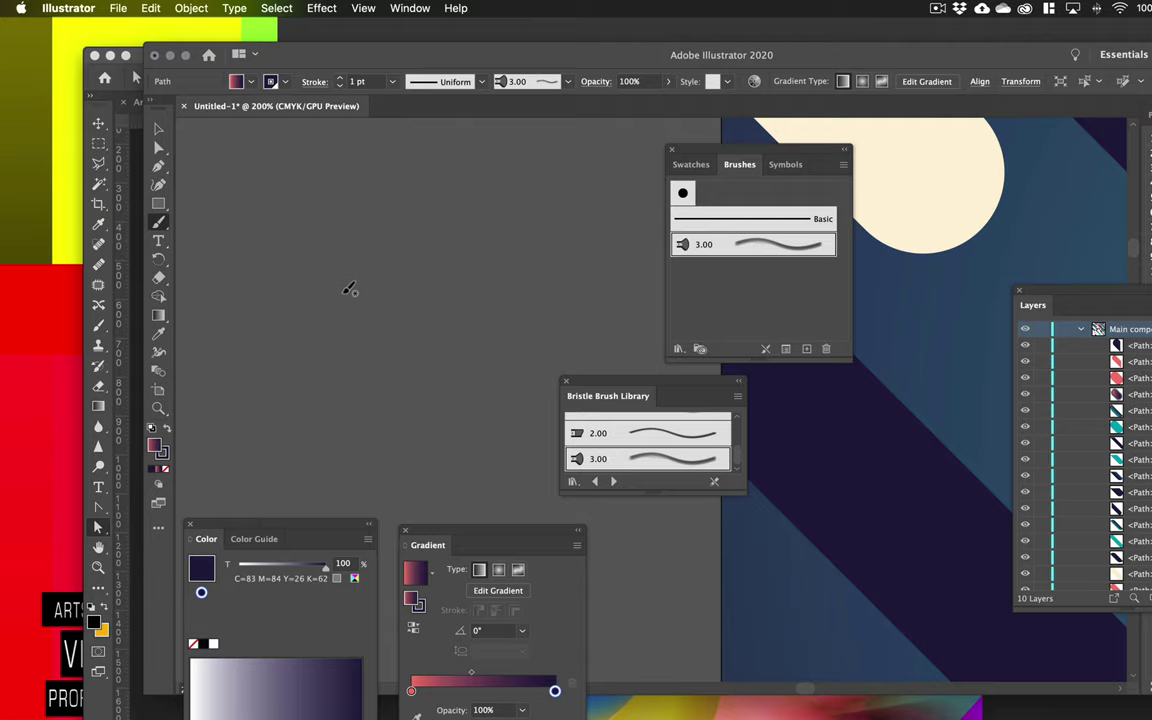
# Paint a curving S-shaped bristle-brush stroke on the empty pasteboard beside the artboard
pyautogui.press('super+0')
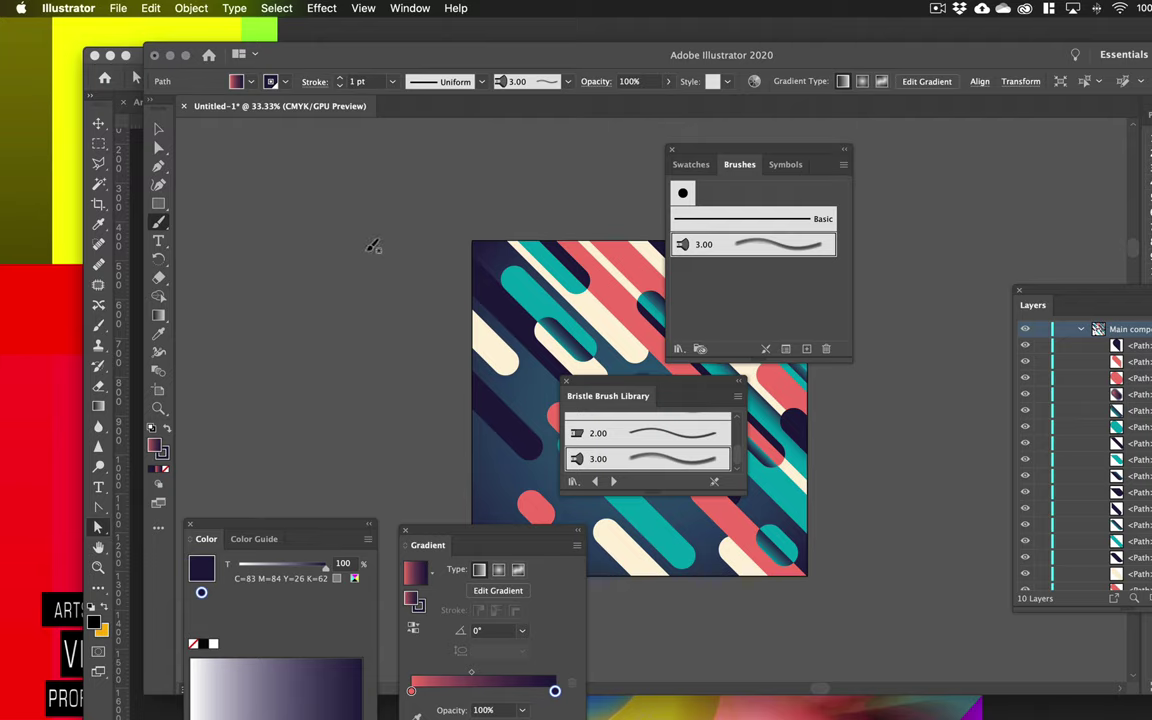
pyautogui.moveTo(356, 233)
pyautogui.mouseDown()
pyautogui.moveTo(321, 279)
pyautogui.moveTo(267, 302)
pyautogui.moveTo(228, 273)
pyautogui.moveTo(237, 242)
pyautogui.mouseUp()
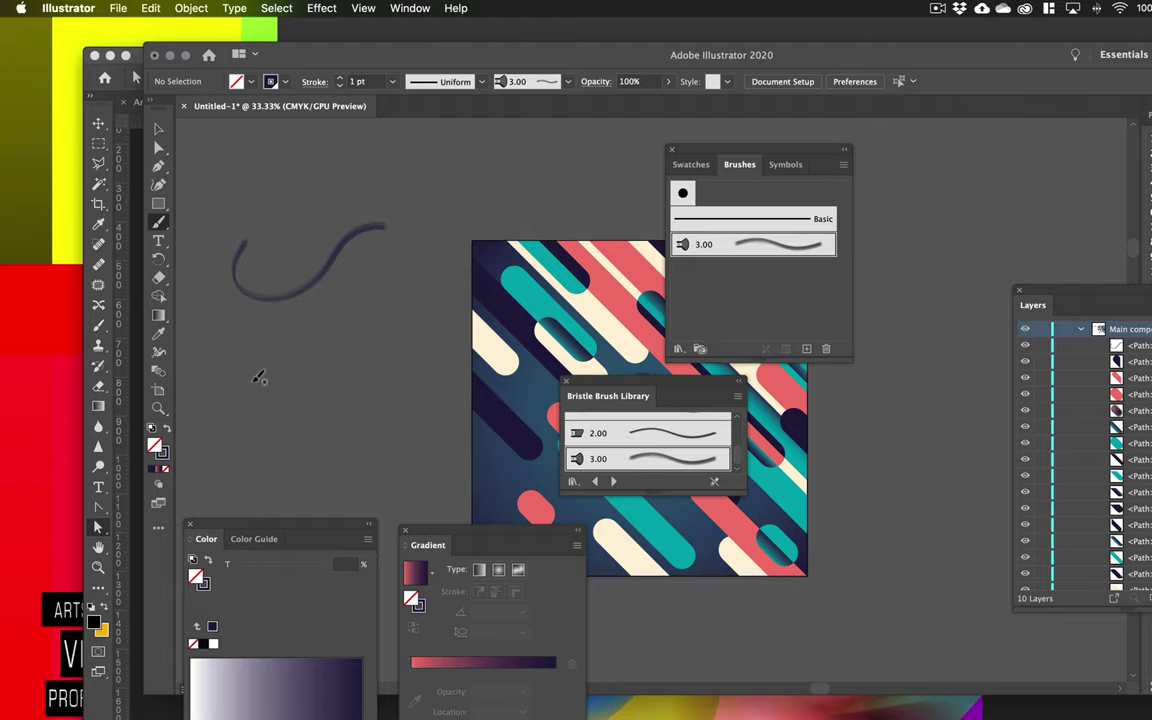
pyautogui.press('super+equal')
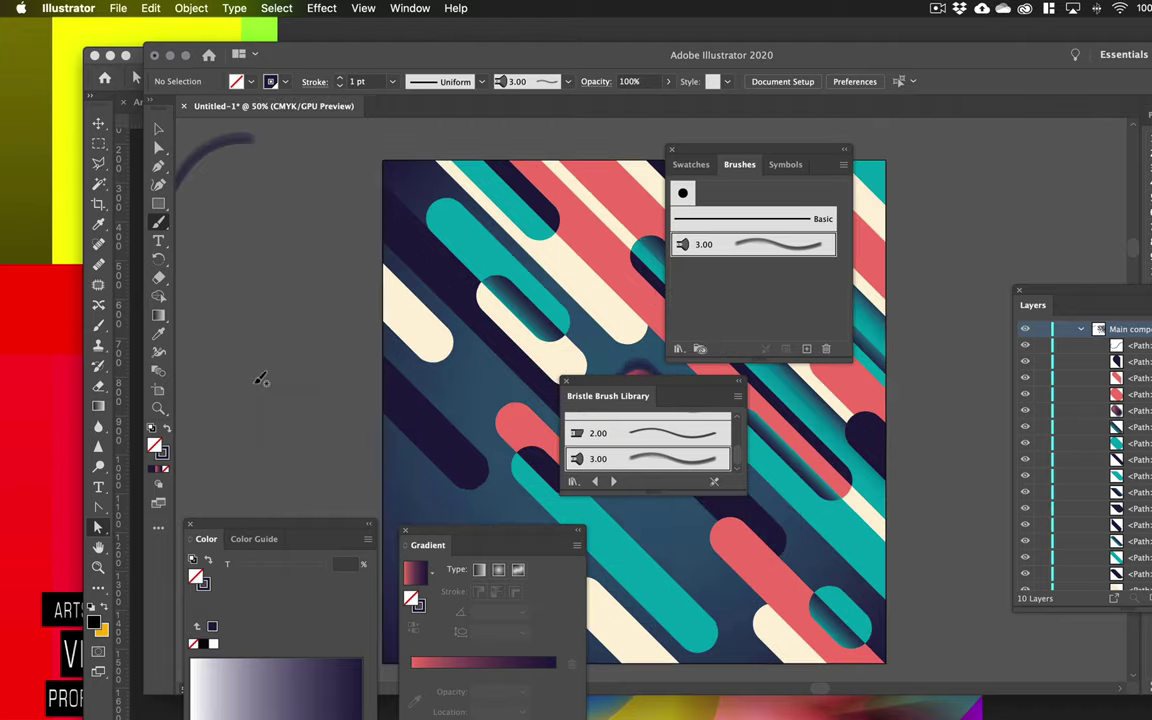
pyautogui.moveTo(229, 283)
pyautogui.mouseDown()
pyautogui.moveTo(435, 344)
pyautogui.moveTo(484, 378)
pyautogui.mouseUp()
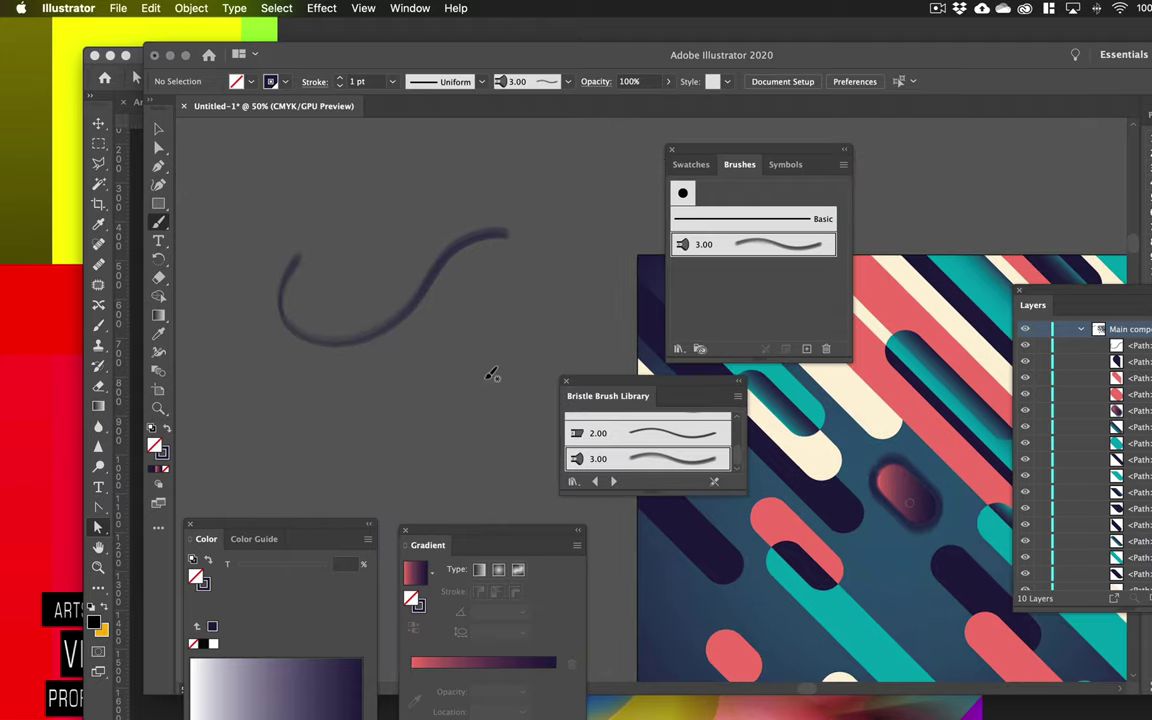
# Select the pasteboard bristle stroke, scale it down by a corner handle, and move it up-right
pyautogui.press('super+equal')
pyautogui.press('super+equal')
pyautogui.moveTo(383, 268); pyautogui.dragTo(611, 500)
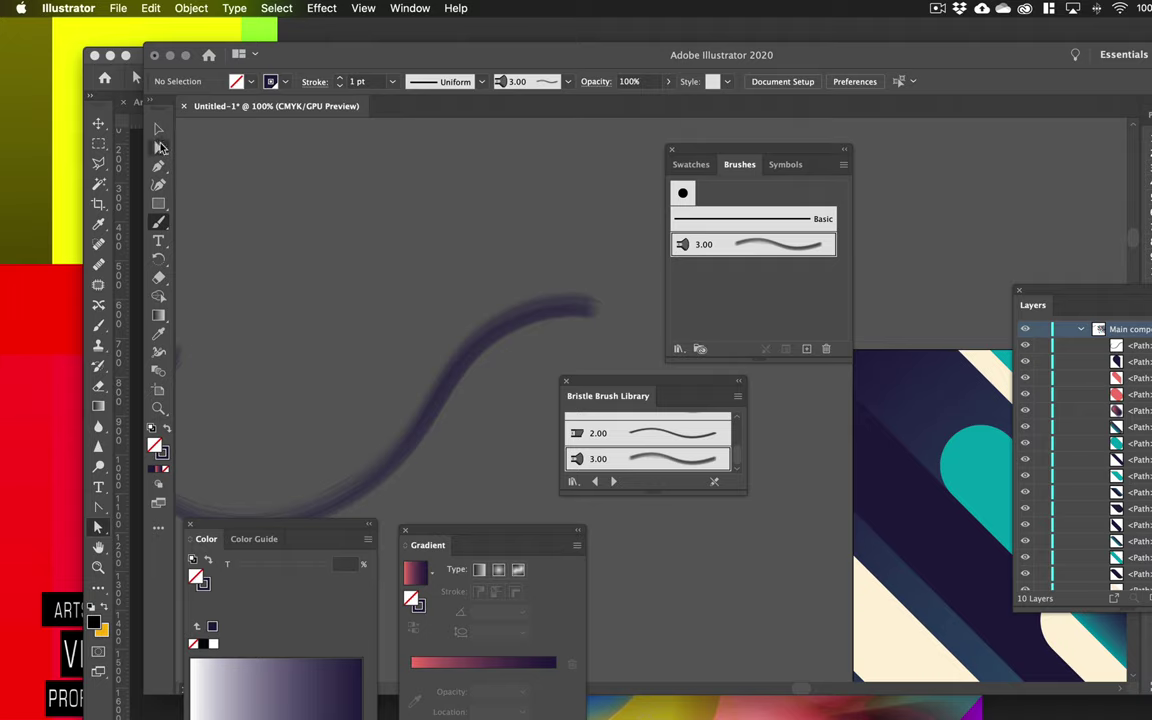
pyautogui.click(158, 128)
pyautogui.click(455, 383)
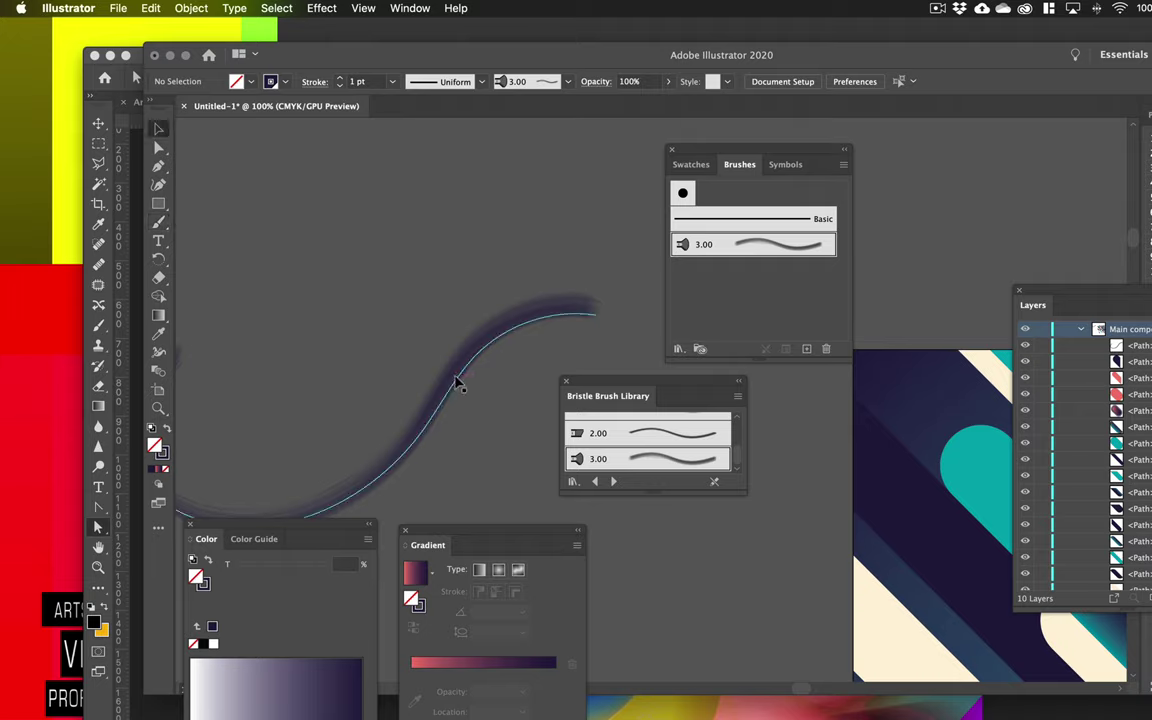
pyautogui.moveTo(597, 314)
pyautogui.mouseDown()
pyautogui.moveTo(515, 344)
pyautogui.moveTo(470, 237)
pyautogui.moveTo(597, 198)
pyautogui.moveTo(453, 251)
pyautogui.mouseUp()
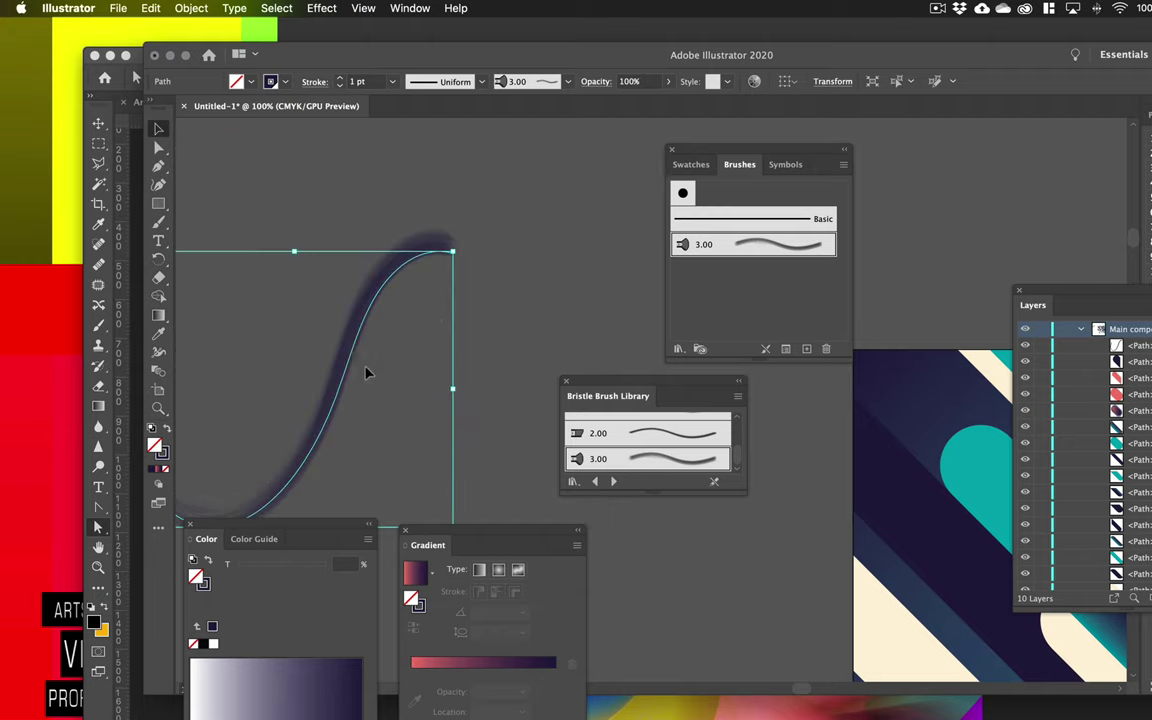
pyautogui.moveTo(355, 378); pyautogui.dragTo(470, 296)
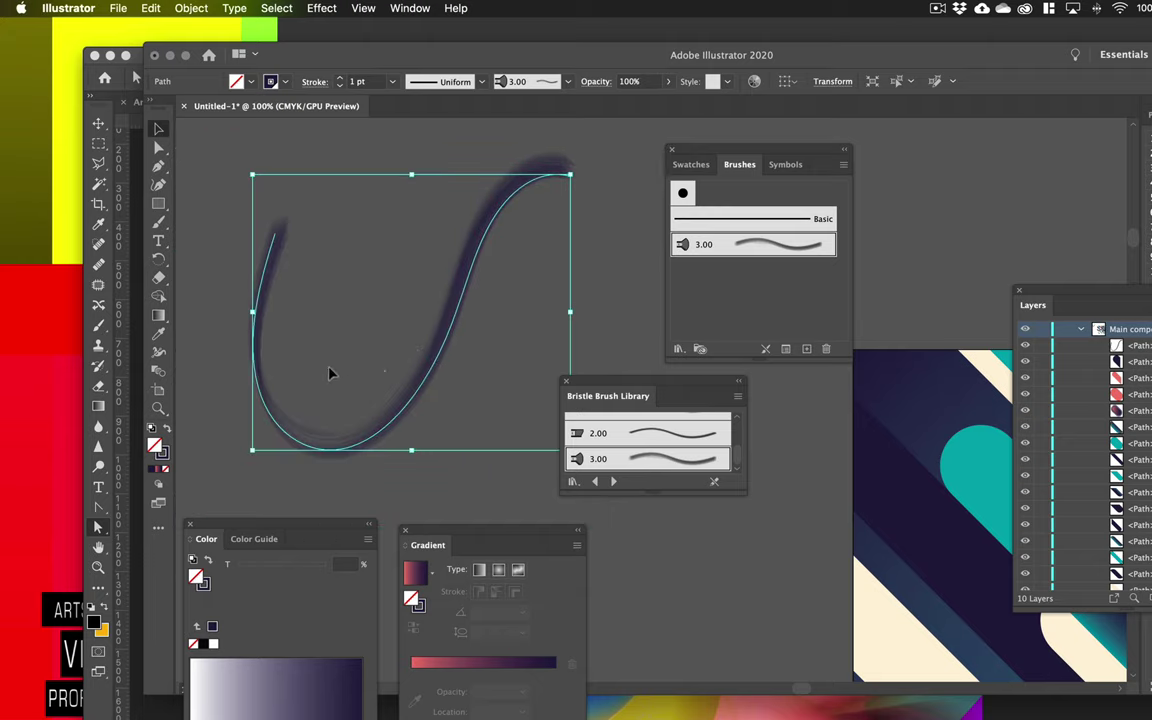
# Reselect the brush path and drag the Bristle Brush Library and Brushes panels to the right
pyautogui.scroll(3, 331, 320)
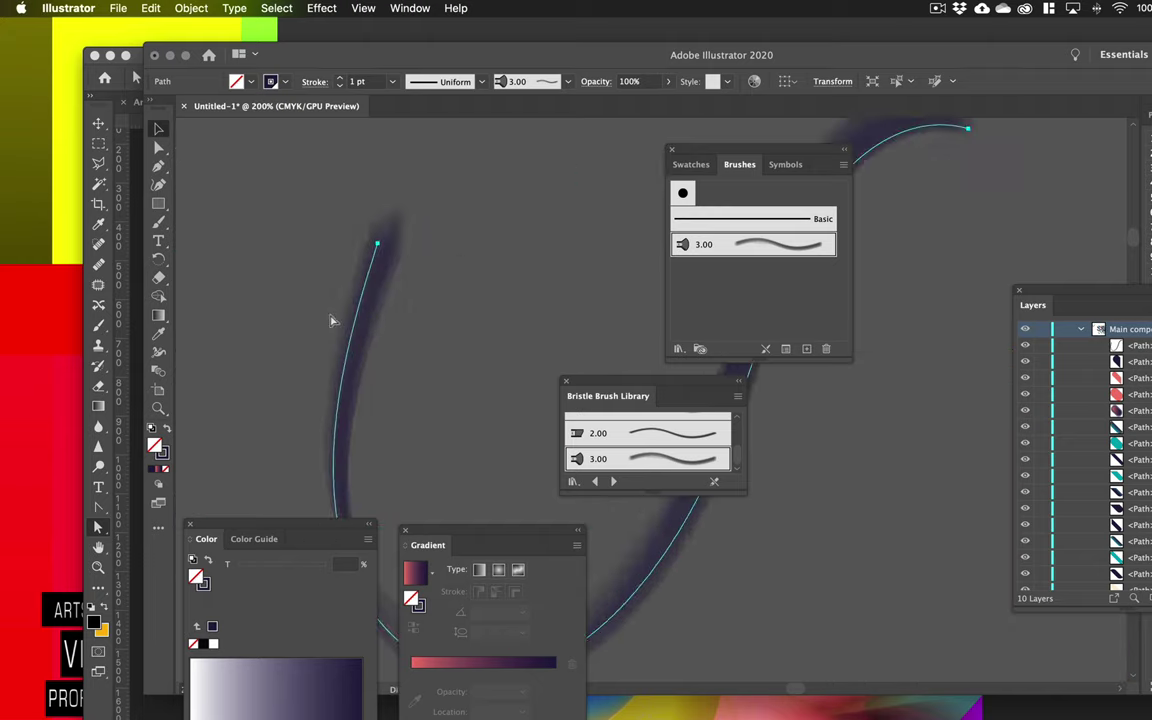
pyautogui.scroll(2, 331, 320)
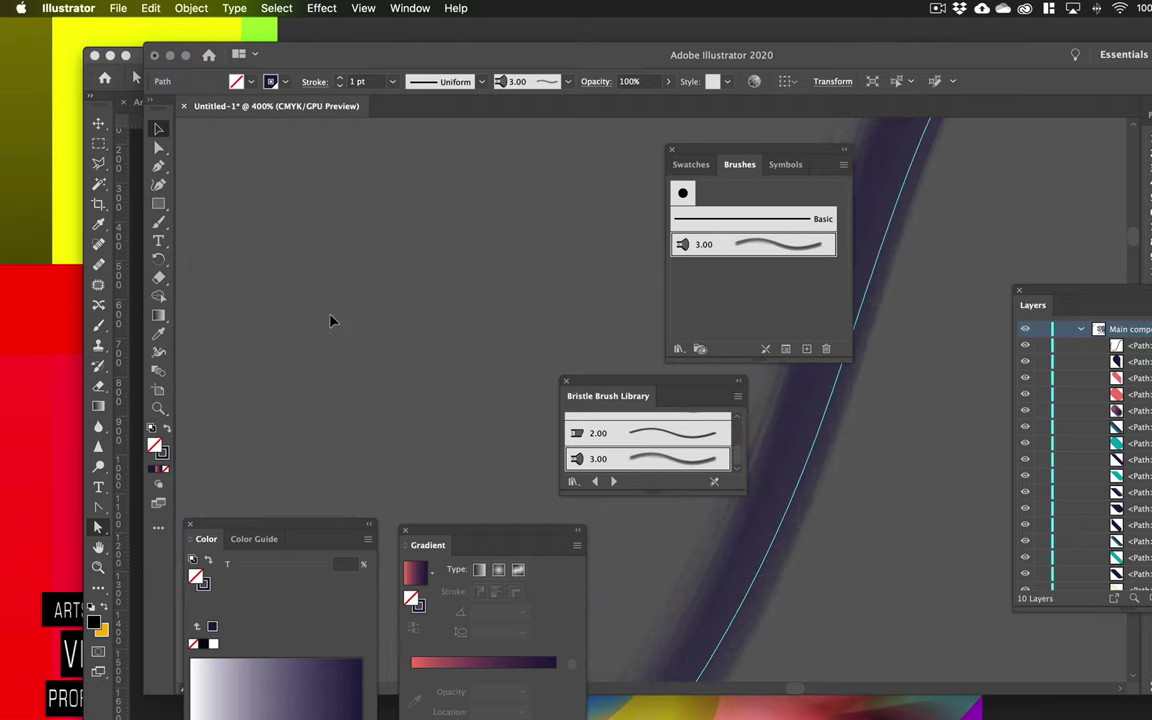
pyautogui.scroll(1, 278, 267)
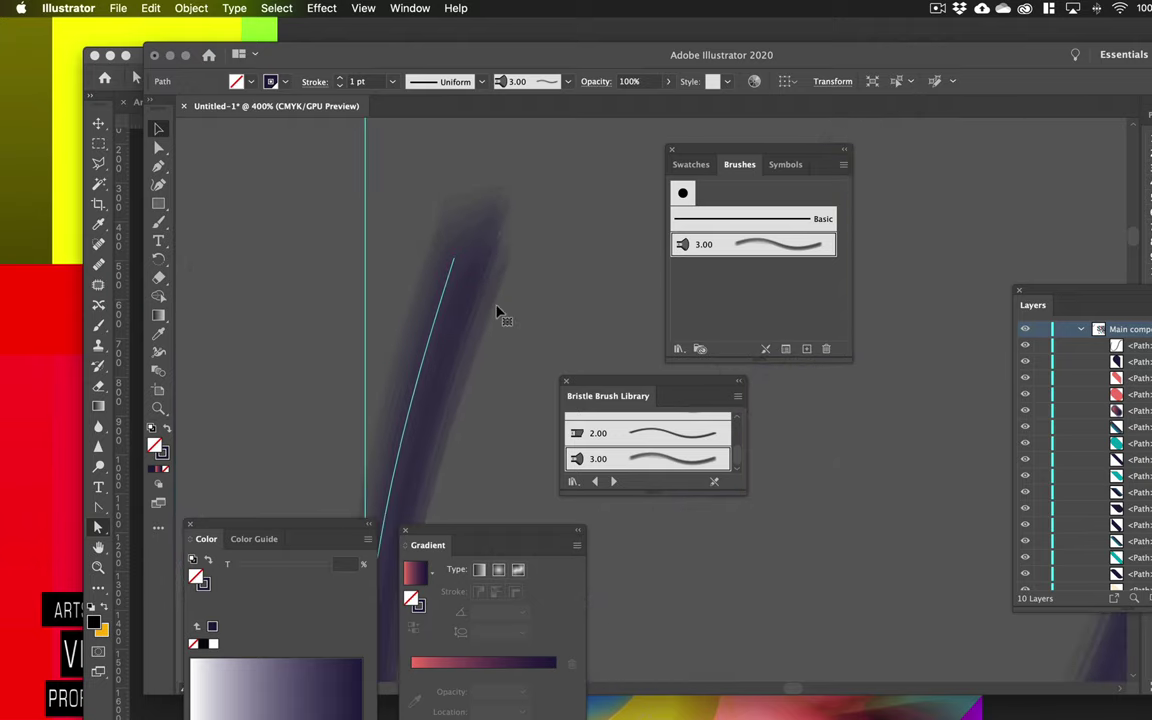
pyautogui.scroll(1, 497, 312)
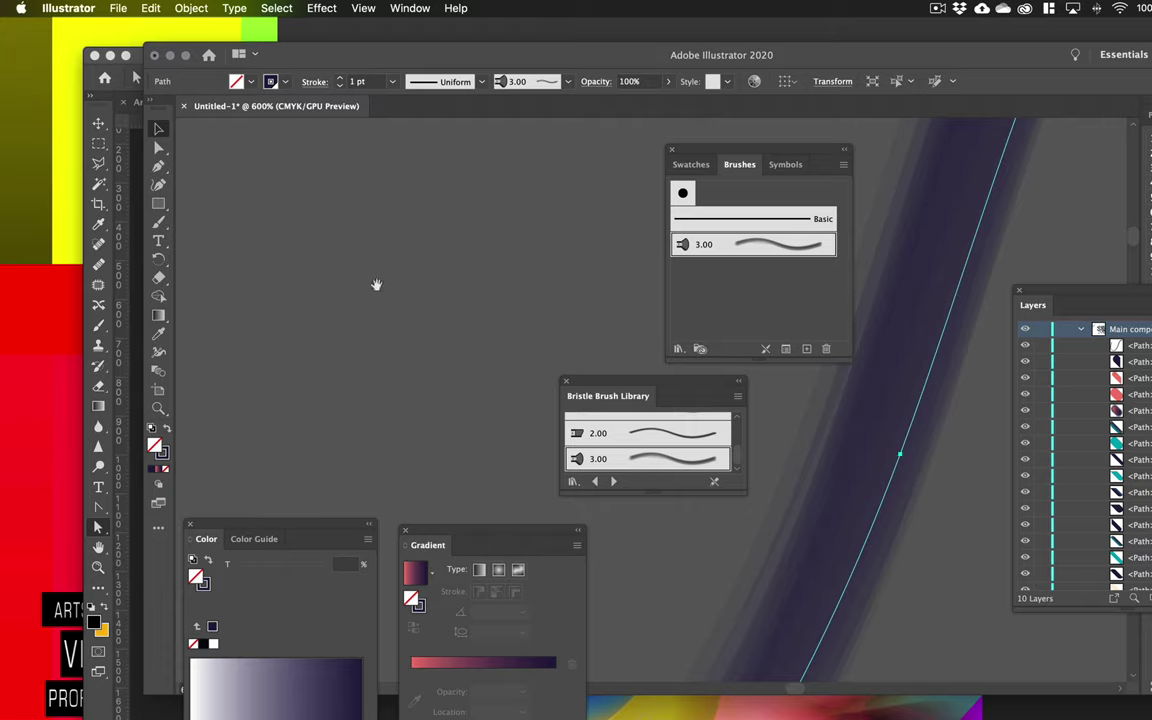
pyautogui.hscroll(10, 376, 285)
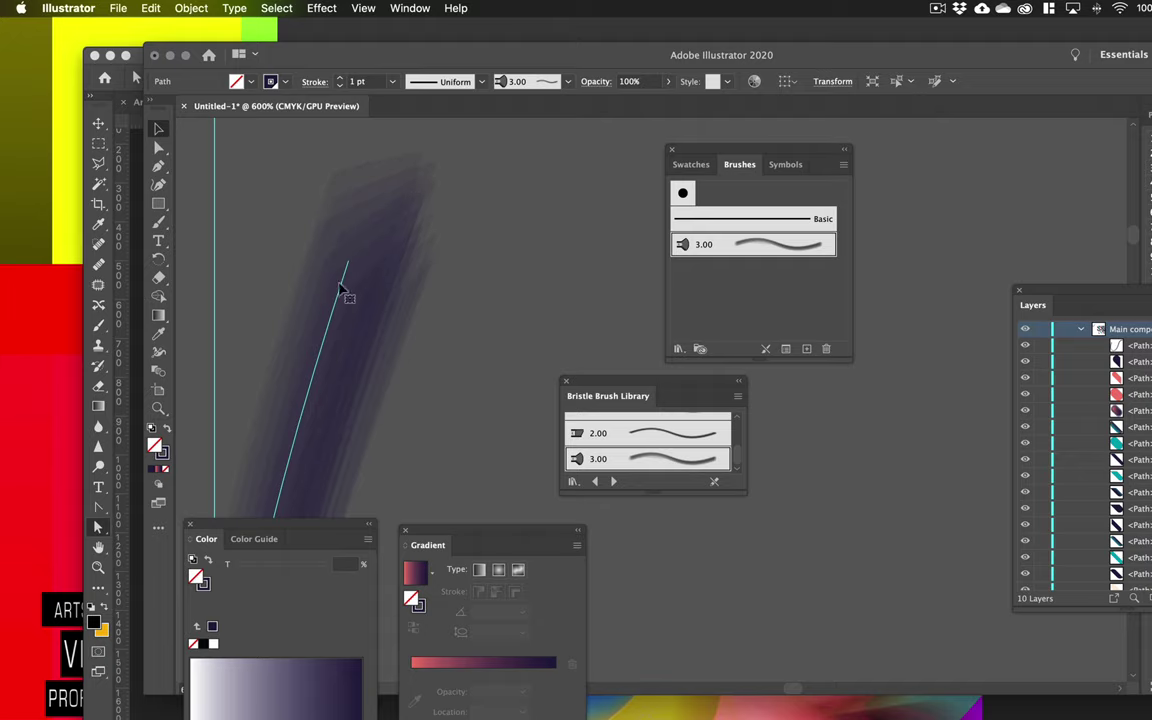
pyautogui.scroll(-3, 347, 256)
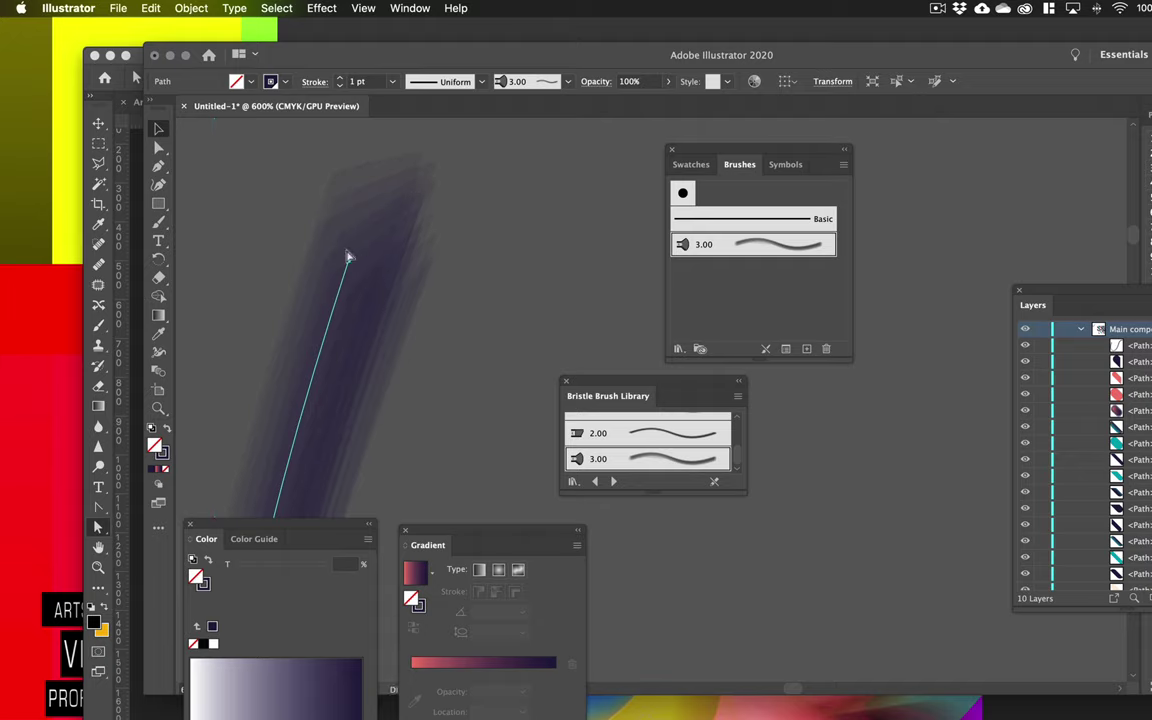
pyautogui.click(347, 256)
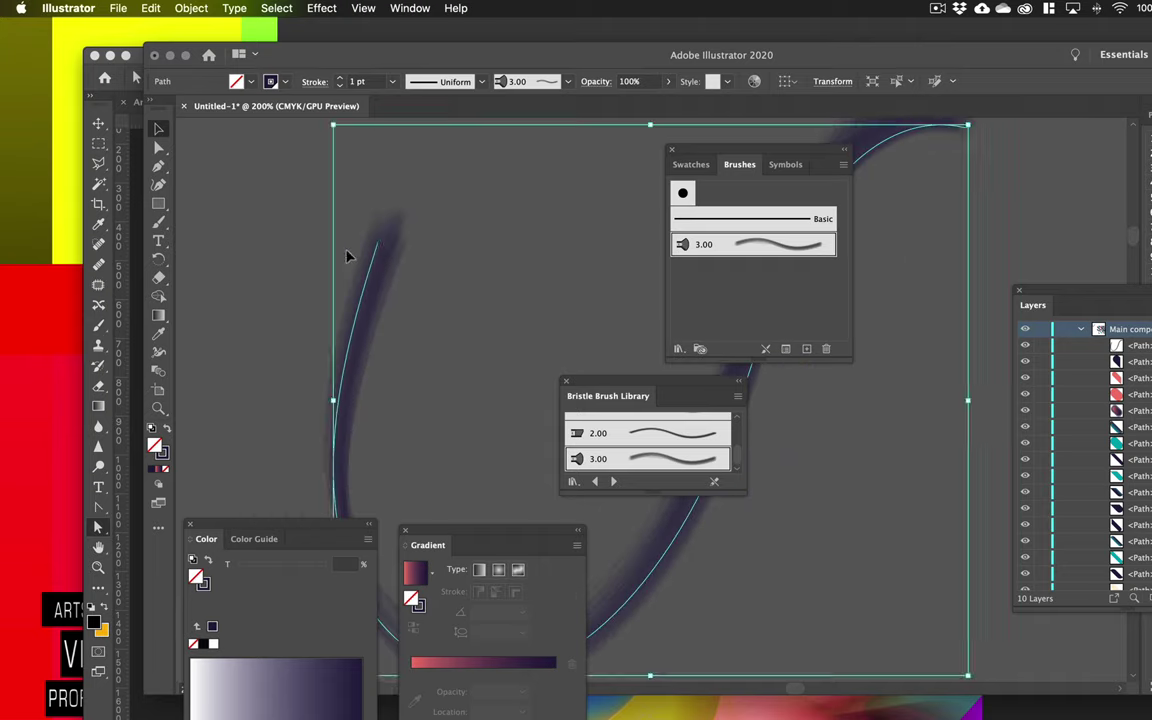
pyautogui.moveTo(597, 384)
pyautogui.mouseDown()
pyautogui.moveTo(812, 451)
pyautogui.moveTo(933, 637)
pyautogui.moveTo(930, 604)
pyautogui.mouseUp()
pyautogui.moveTo(727, 162)
pyautogui.mouseDown()
pyautogui.moveTo(961, 212)
pyautogui.moveTo(1108, 200)
pyautogui.mouseUp()
# With Direct Selection, drag the stroke's left end anchor and right curve's middle point upward
pyautogui.click(158, 148)
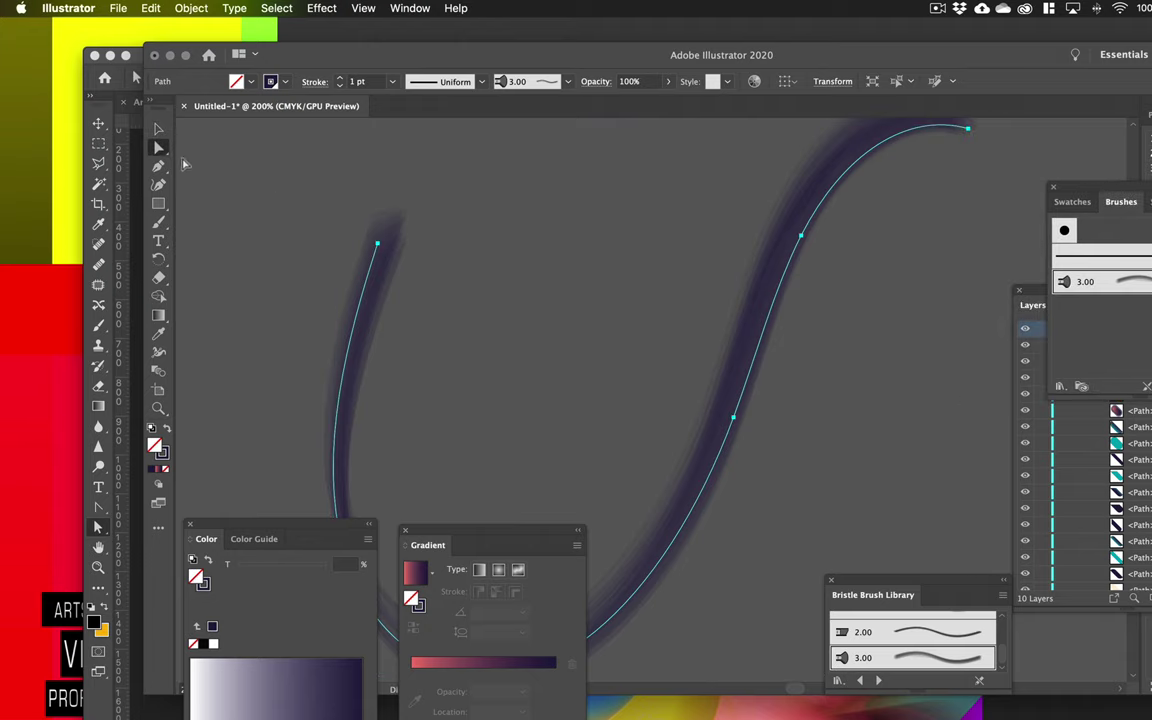
pyautogui.click(378, 244)
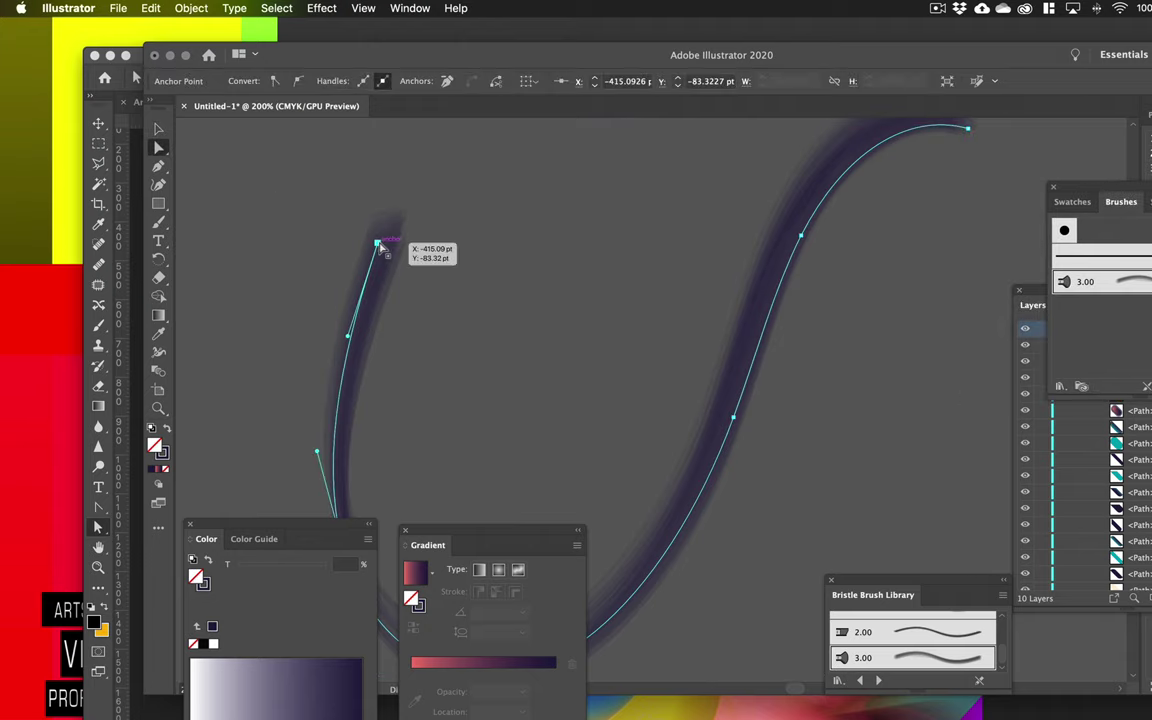
pyautogui.moveTo(378, 244)
pyautogui.mouseDown()
pyautogui.moveTo(503, 242)
pyautogui.moveTo(638, 199)
pyautogui.moveTo(283, 210)
pyautogui.mouseUp()
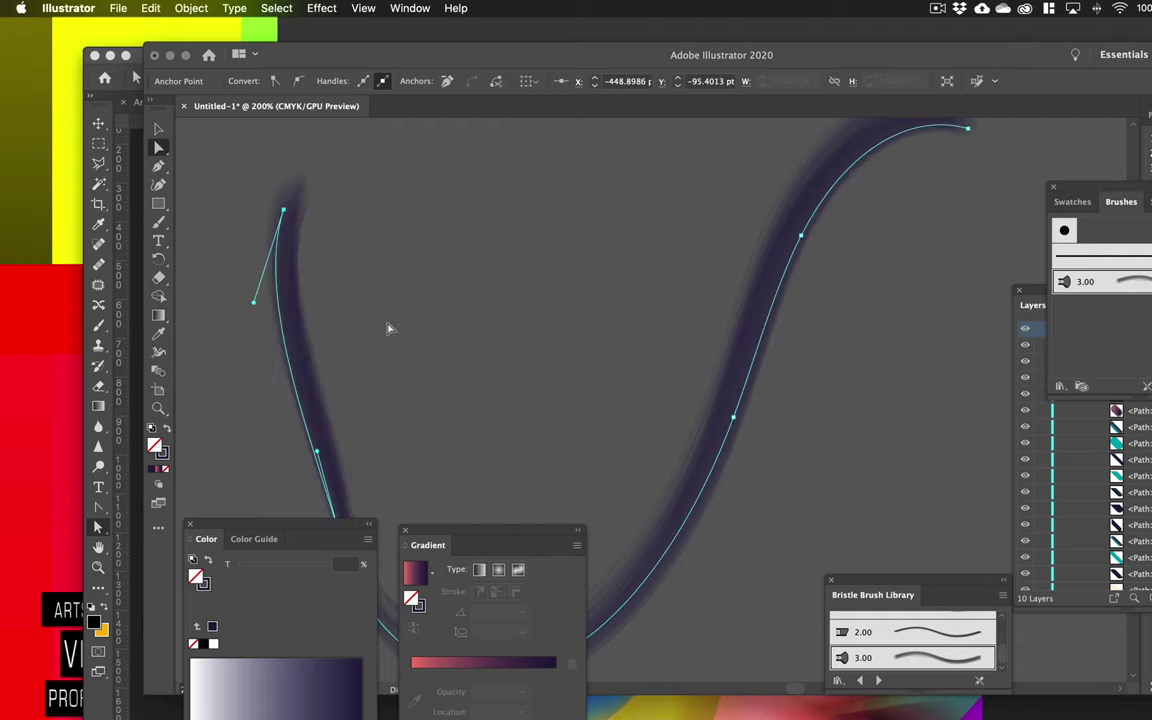
pyautogui.moveTo(735, 417)
pyautogui.mouseDown()
pyautogui.moveTo(612, 232)
pyautogui.moveTo(620, 316)
pyautogui.moveTo(603, 314)
pyautogui.mouseUp()
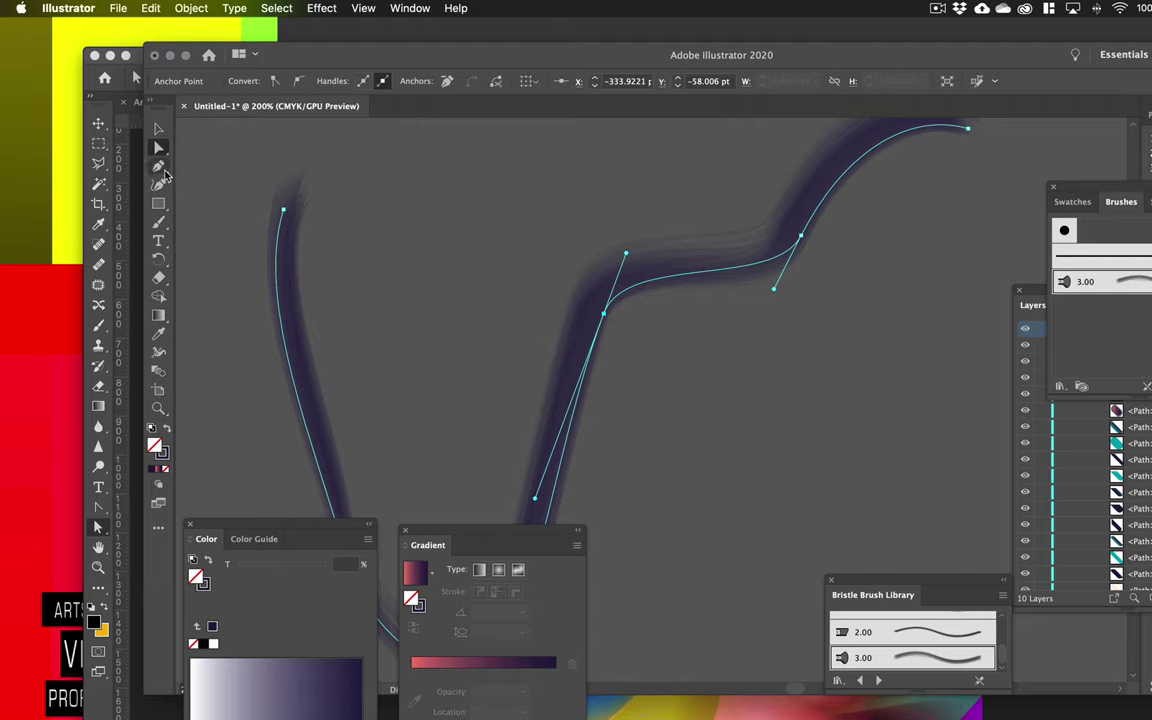
# Add two anchor points along the stroke's upper curve with the Add Anchor Point tool
pyautogui.click(159, 167)
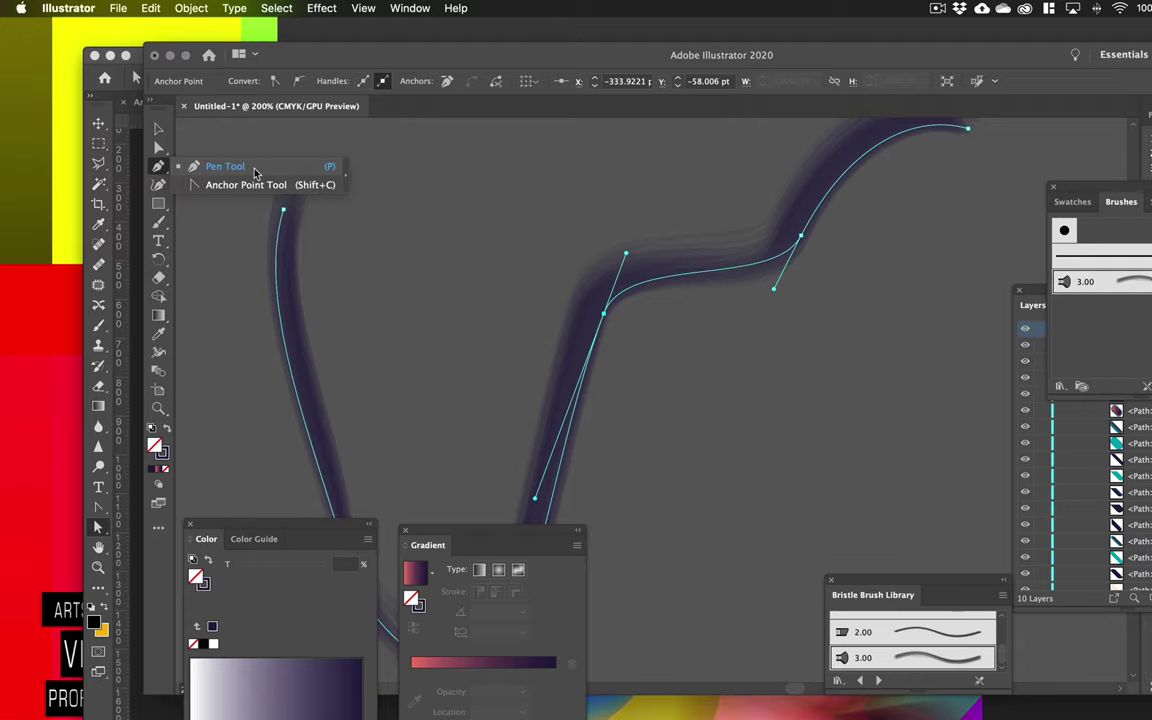
pyautogui.click(238, 170)
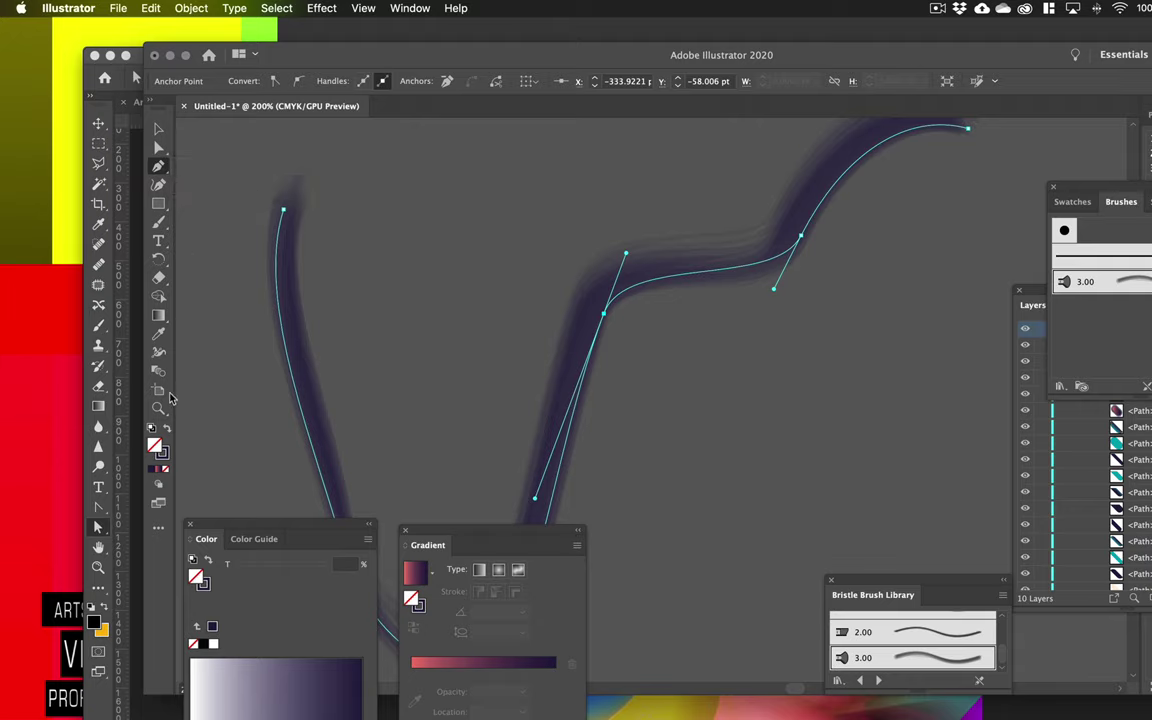
pyautogui.click(160, 531)
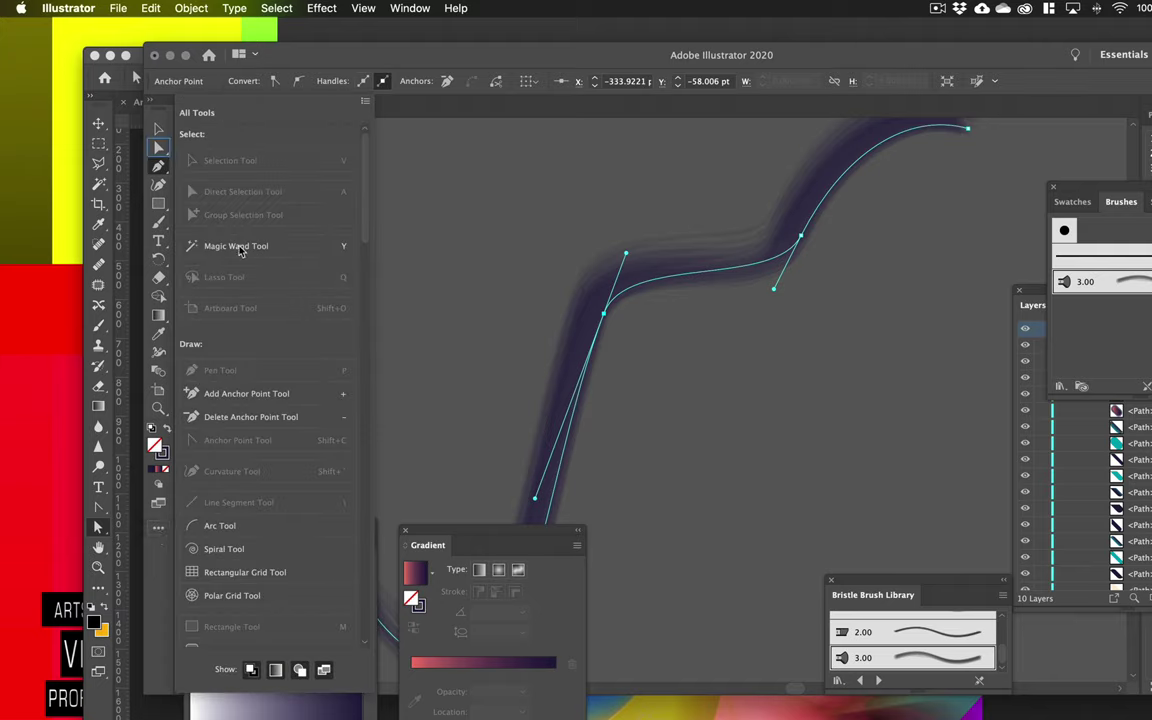
pyautogui.scroll(-3, 237, 378)
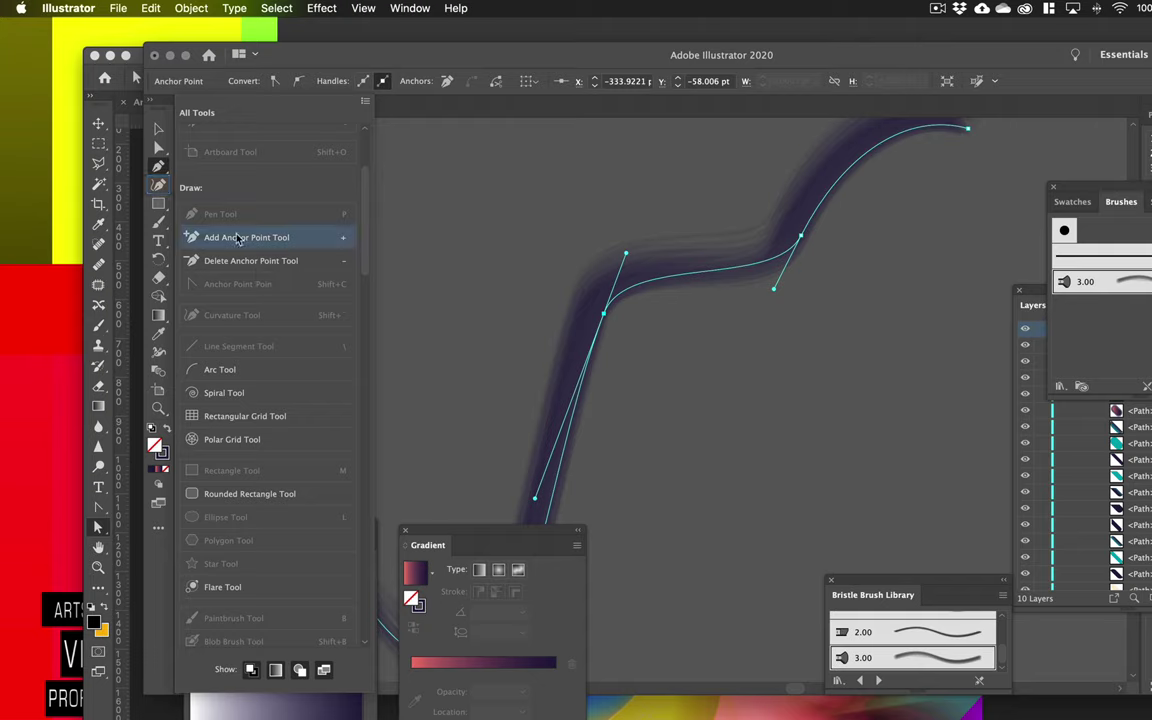
pyautogui.click(695, 271)
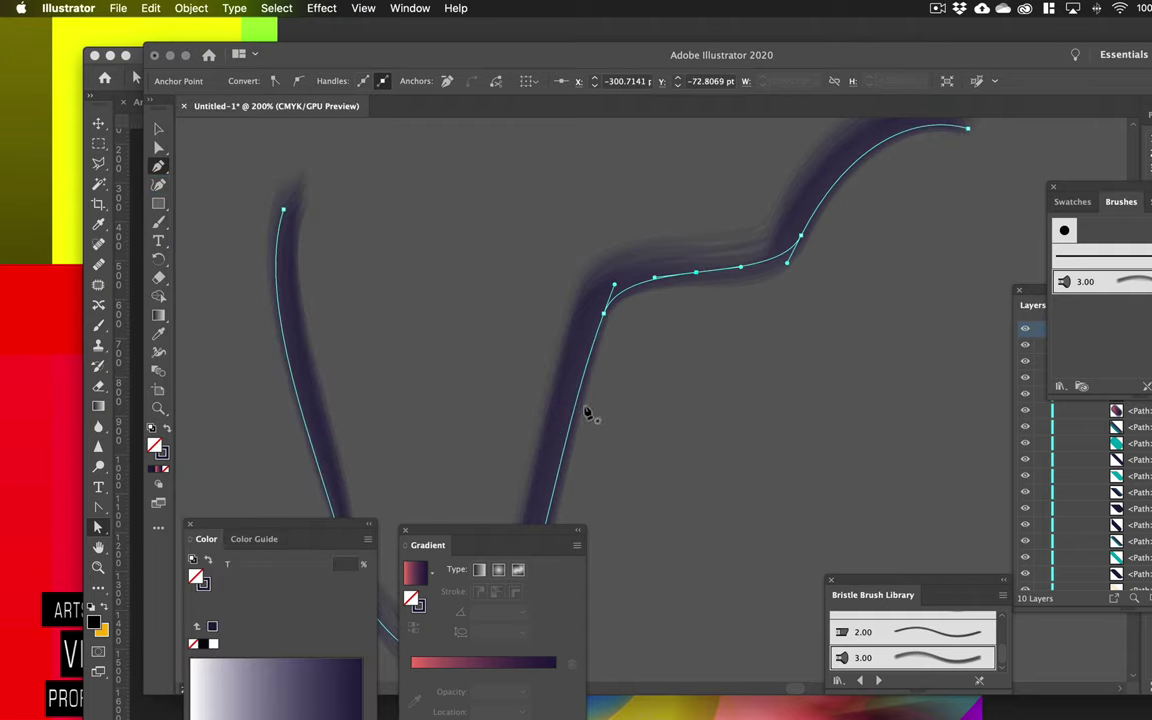
pyautogui.click(582, 377)
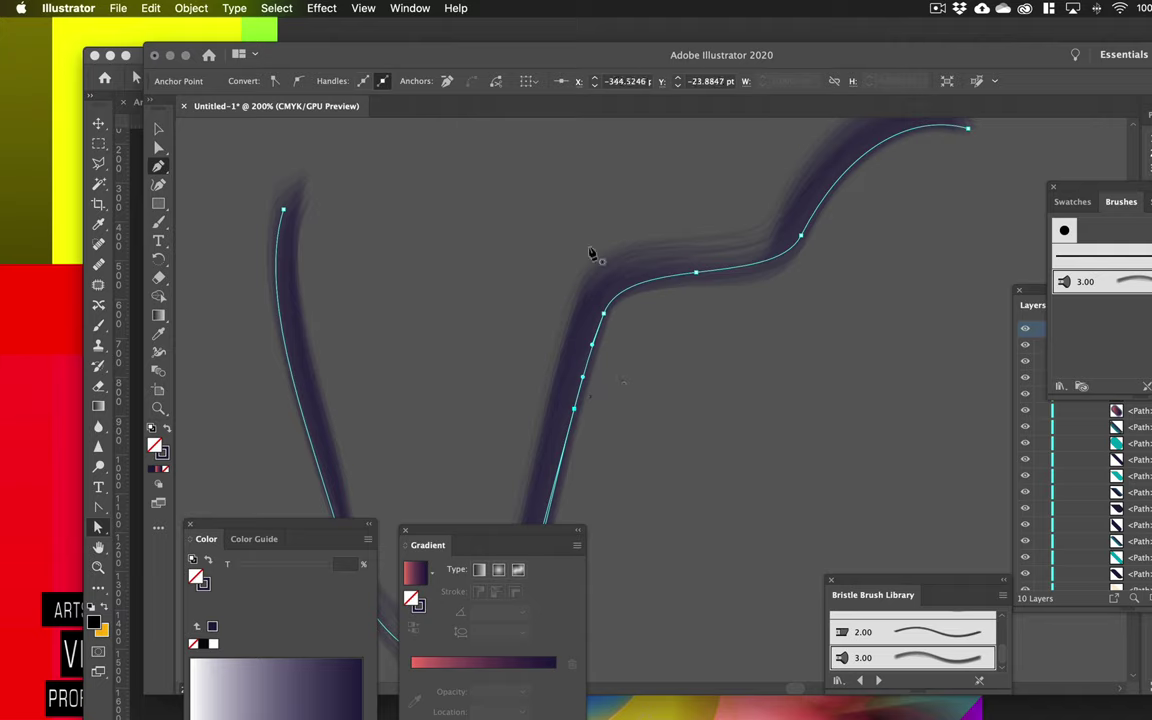
# Drag the new anchor down, the middle peak up-right and the left end rightward into a zigzag
pyautogui.click(158, 147)
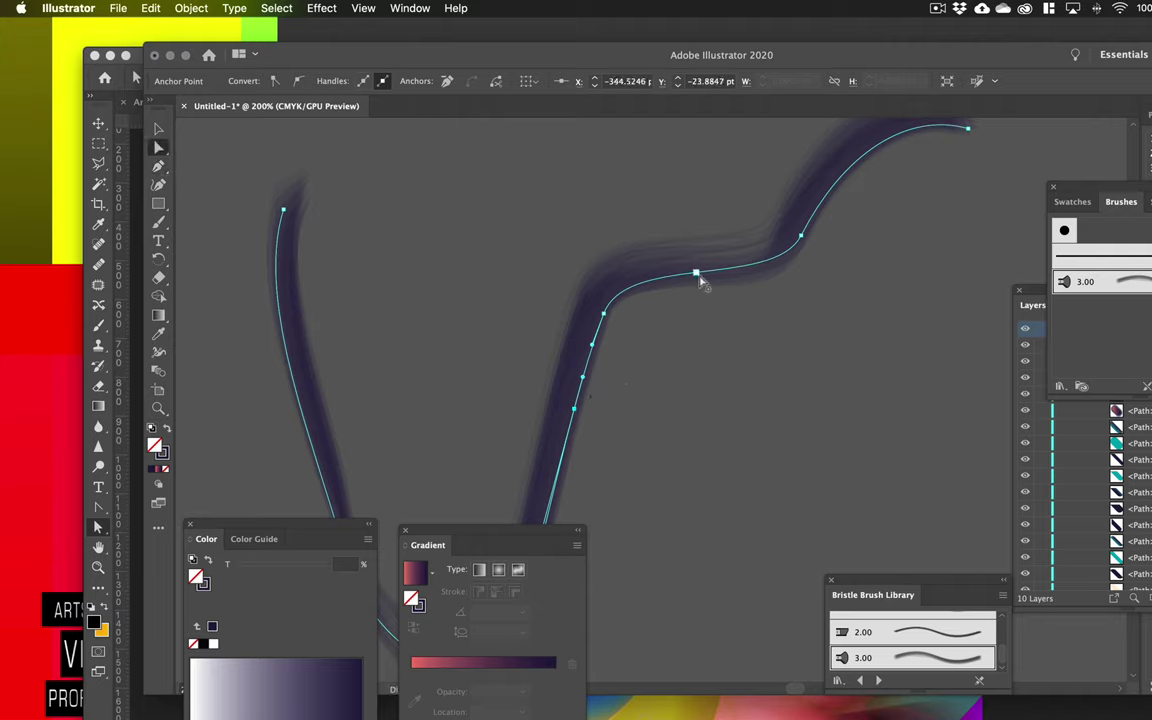
pyautogui.moveTo(696, 273)
pyautogui.mouseDown()
pyautogui.moveTo(725, 326)
pyautogui.moveTo(663, 218)
pyautogui.moveTo(776, 470)
pyautogui.mouseUp()
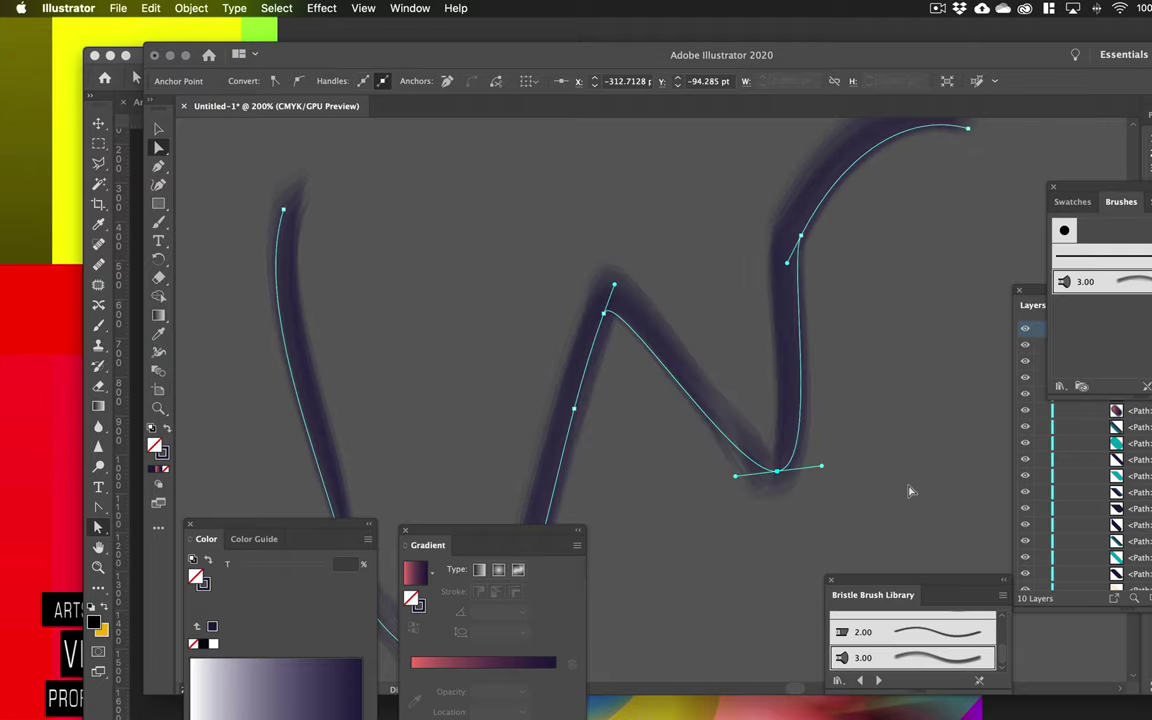
pyautogui.moveTo(604, 304); pyautogui.dragTo(677, 257)
pyautogui.moveTo(284, 208); pyautogui.dragTo(550, 190)
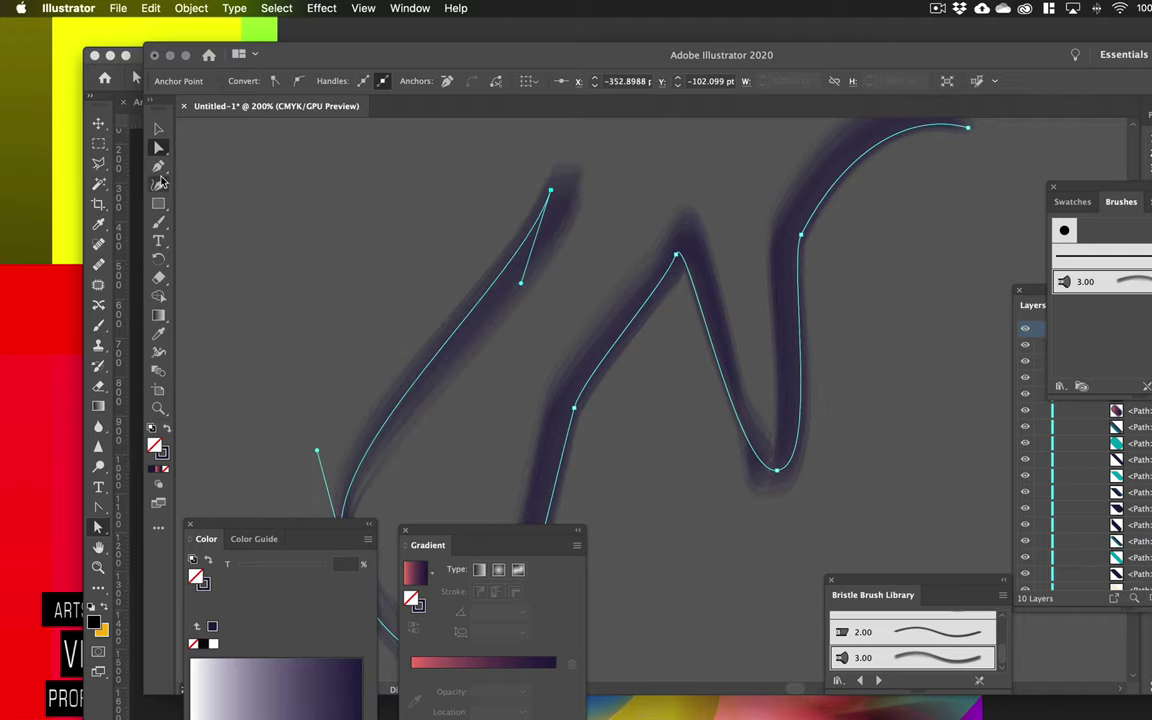
pyautogui.click(158, 128)
# Delete the current selection and choose the Blob Brush tool from the brush flyout
pyautogui.click(499, 296)
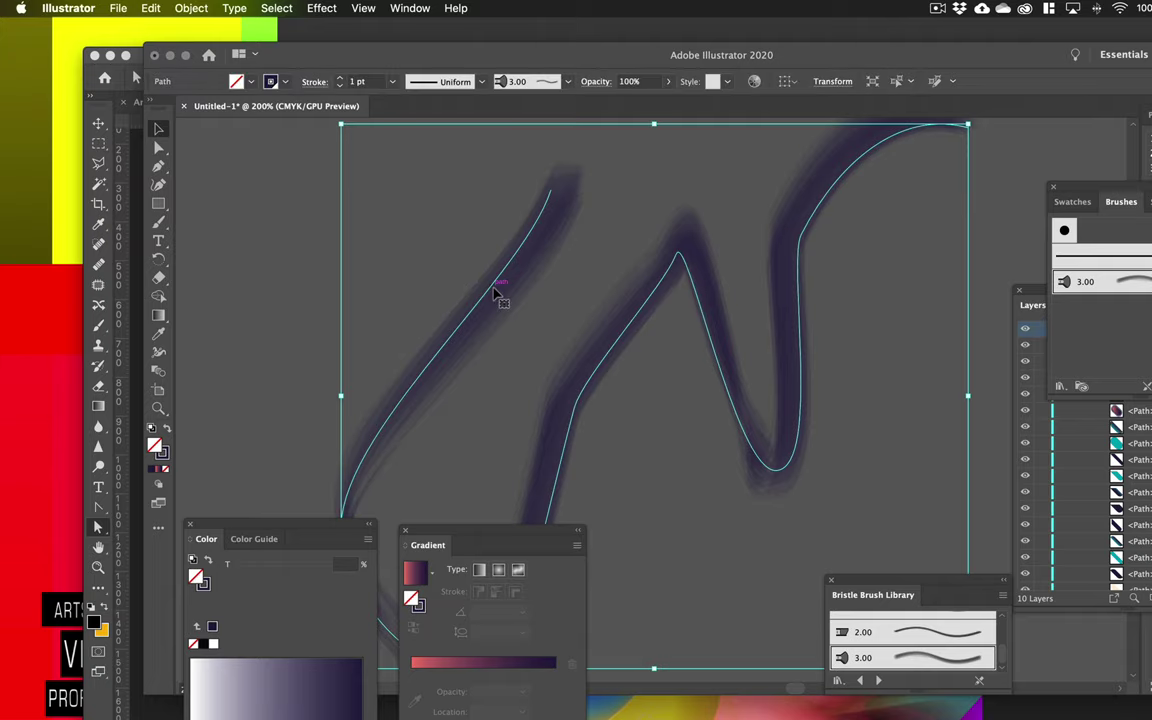
pyautogui.press('Delete')
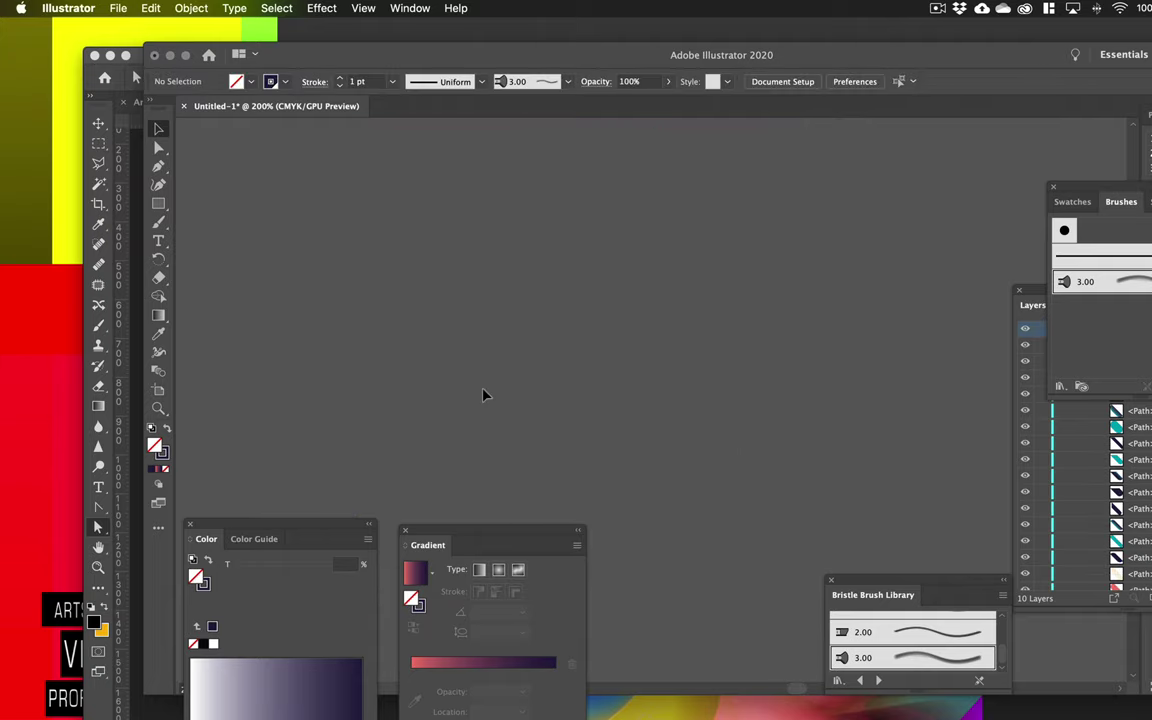
pyautogui.click(158, 222)
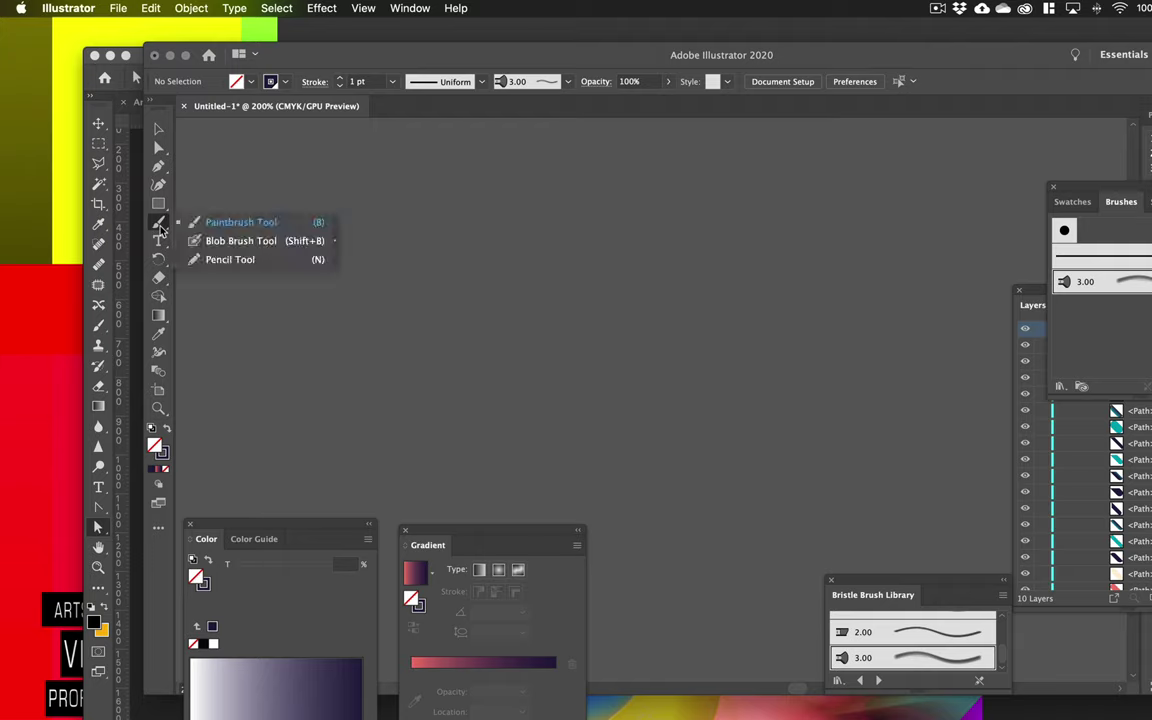
pyautogui.click(244, 246)
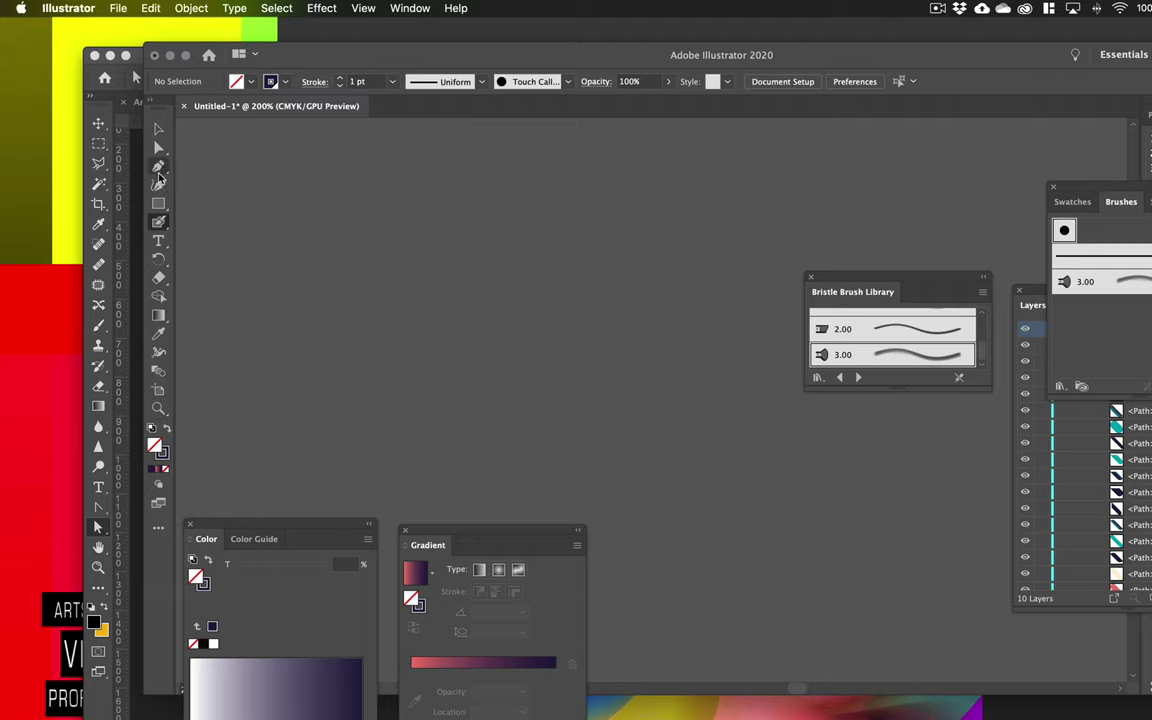
# Draw a closed nine-point irregular polygon outline with the Pen tool on empty pasteboard
pyautogui.moveTo(158, 166); pyautogui.dragTo(224, 170)
pyautogui.click(435, 288)
pyautogui.click(579, 204)
pyautogui.click(717, 245)
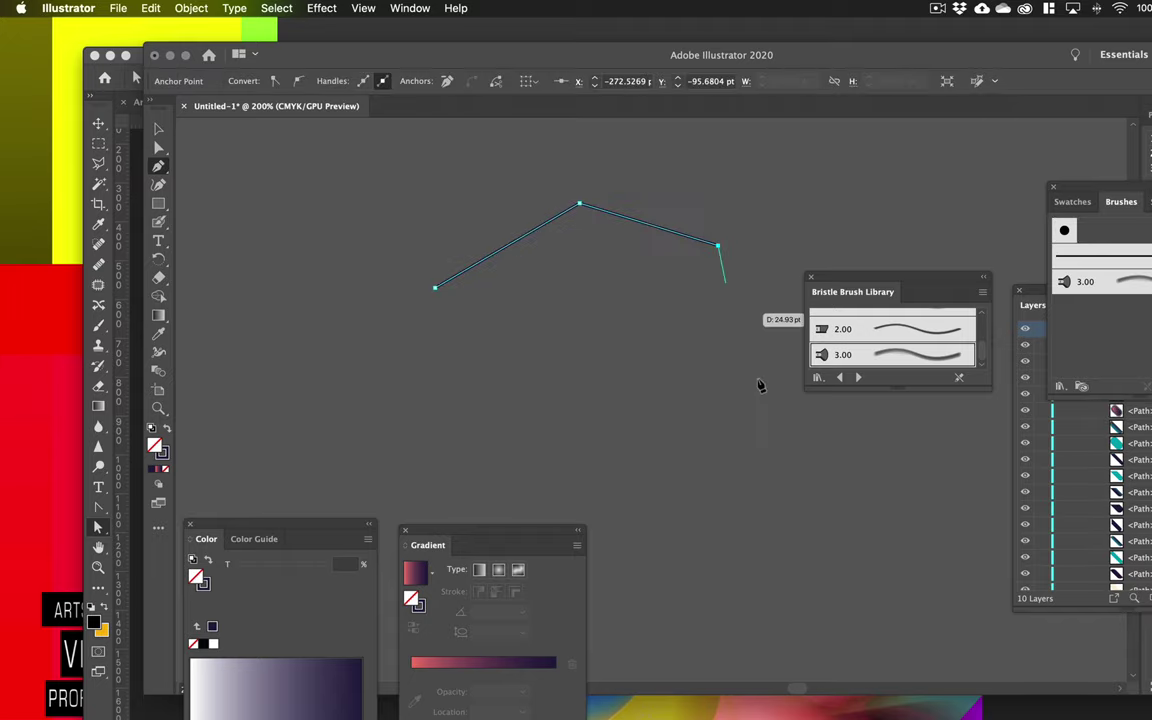
pyautogui.click(766, 404)
pyautogui.click(743, 522)
pyautogui.click(587, 497)
pyautogui.click(391, 448)
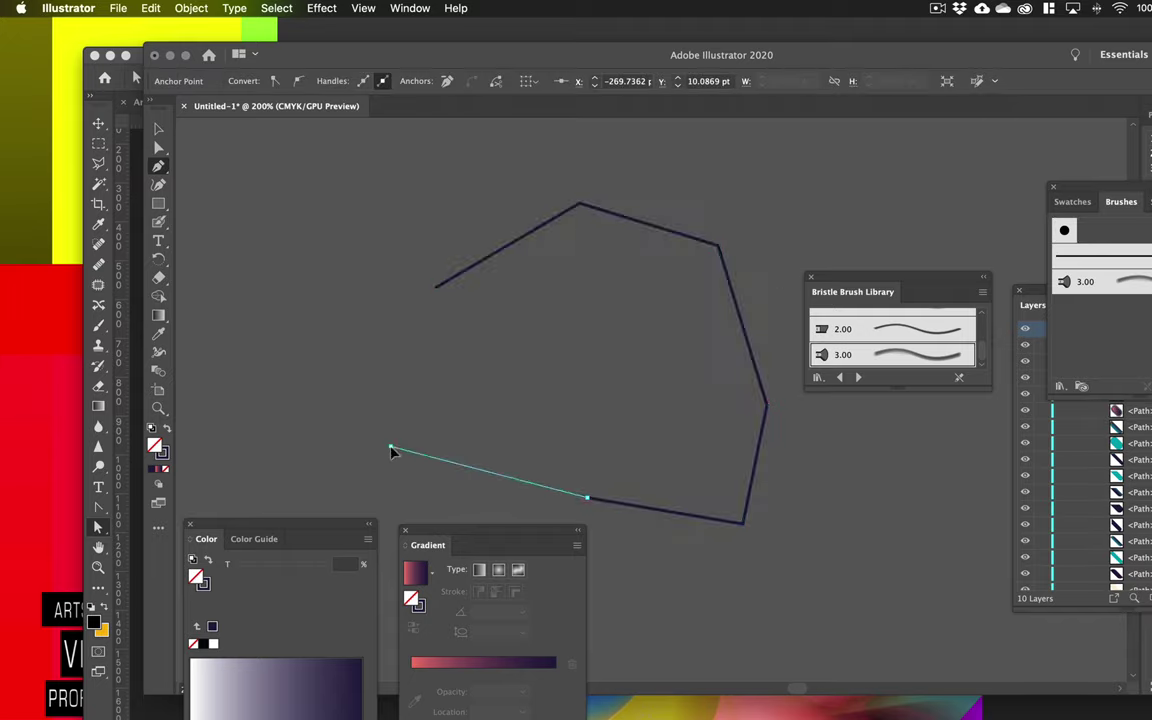
pyautogui.click(349, 388)
pyautogui.click(392, 323)
pyautogui.click(435, 288)
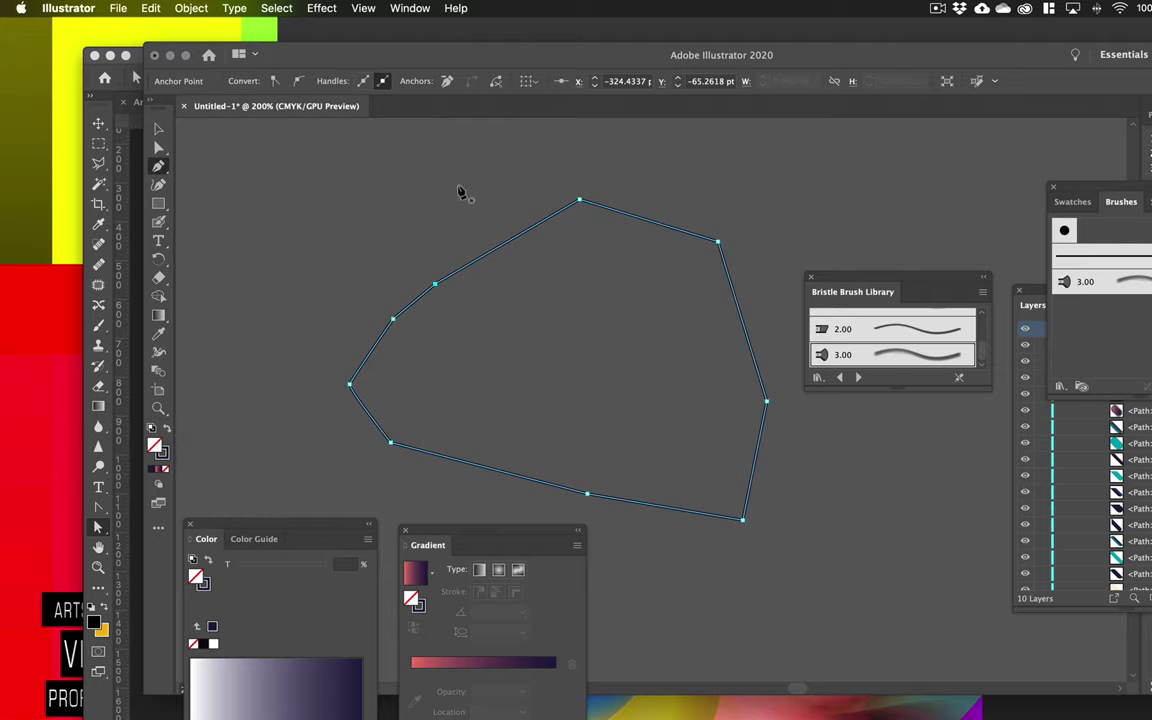
# Paint a thick dark loop inside the polygon with the Blob Brush and inspect its anchors
pyautogui.click(158, 220)
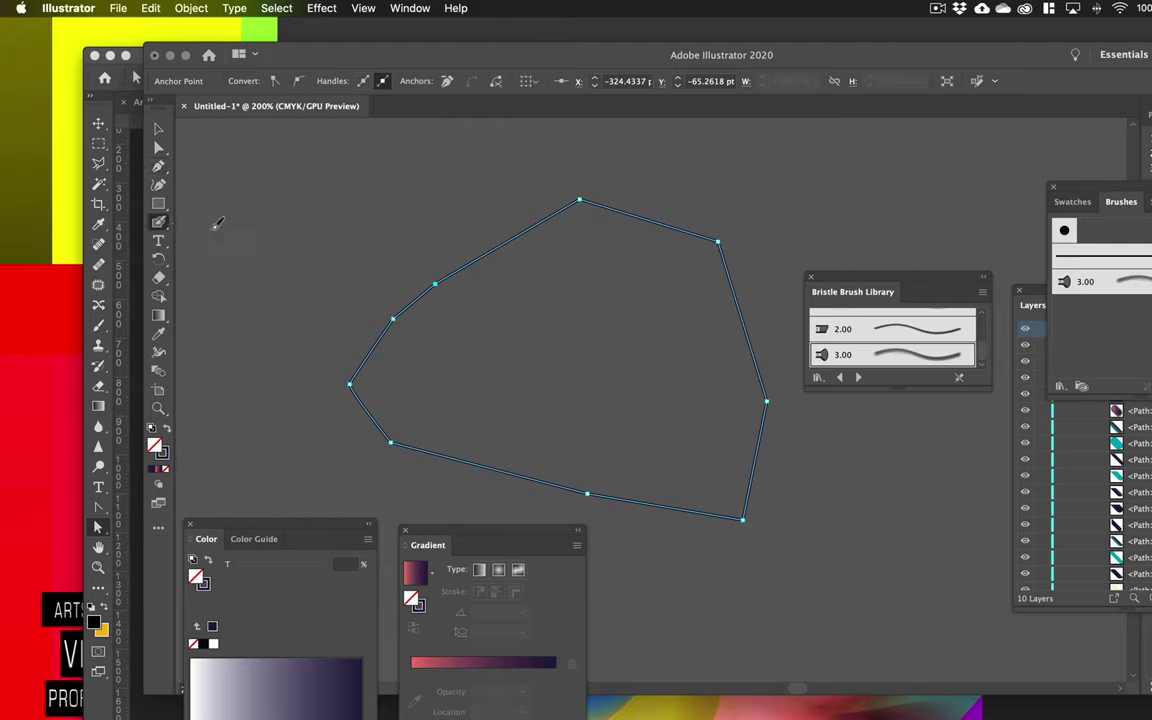
pyautogui.moveTo(509, 302)
pyautogui.mouseDown()
pyautogui.moveTo(504, 268)
pyautogui.moveTo(457, 288)
pyautogui.moveTo(586, 212)
pyautogui.moveTo(705, 247)
pyautogui.moveTo(752, 409)
pyautogui.moveTo(722, 500)
pyautogui.moveTo(529, 451)
pyautogui.moveTo(463, 421)
pyautogui.moveTo(503, 308)
pyautogui.moveTo(440, 336)
pyautogui.moveTo(466, 289)
pyautogui.moveTo(429, 307)
pyautogui.moveTo(403, 343)
pyautogui.moveTo(410, 368)
pyautogui.moveTo(467, 320)
pyautogui.moveTo(571, 367)
pyautogui.moveTo(627, 356)
pyautogui.mouseUp()
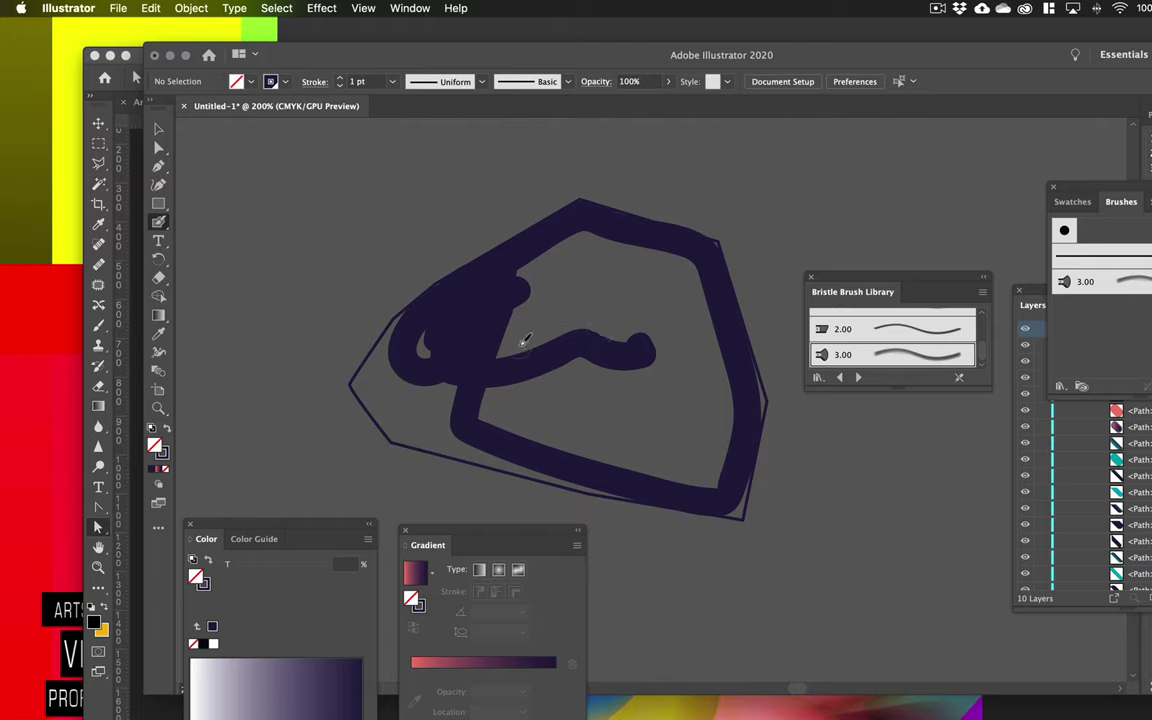
pyautogui.click(158, 128)
pyautogui.click(490, 300)
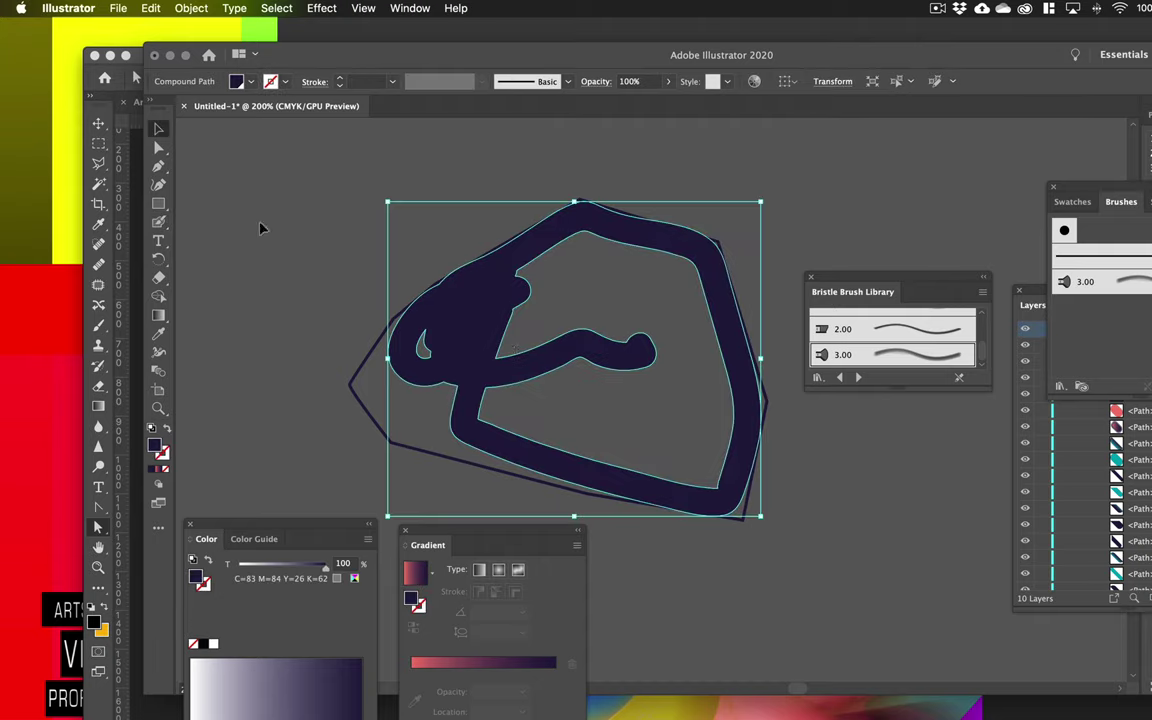
pyautogui.click(158, 147)
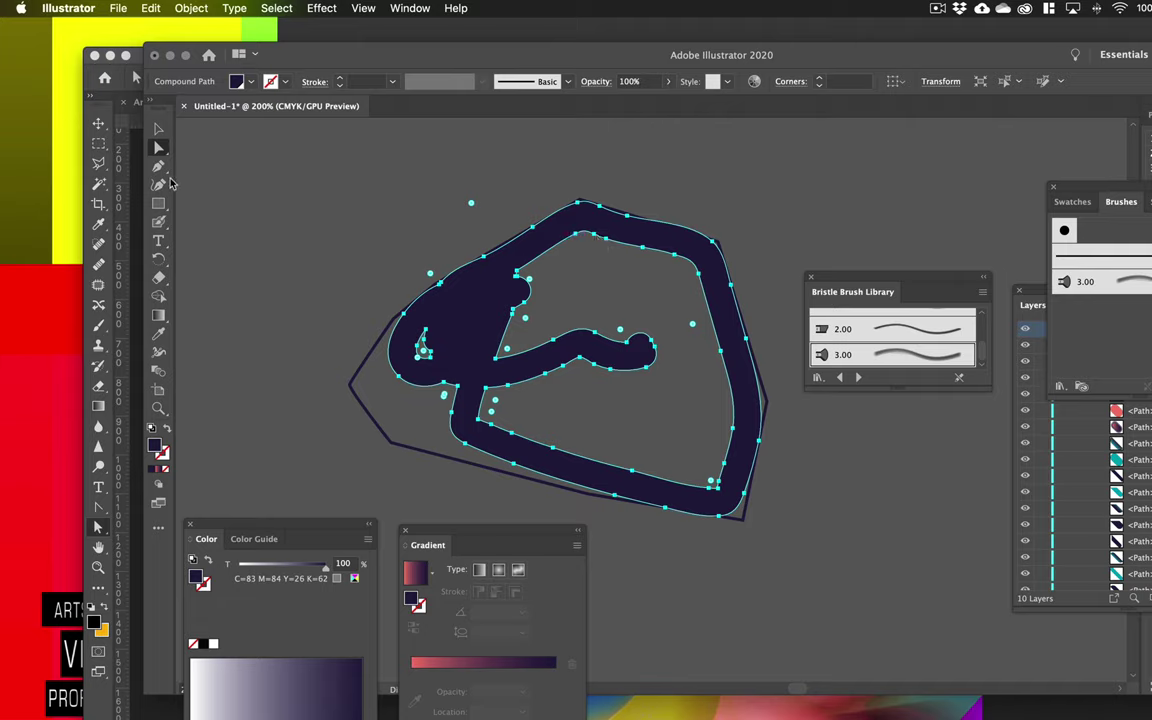
# Paint a dark scribble above-left of the polygon and view both blob shapes' anchor points
pyautogui.moveTo(158, 221); pyautogui.dragTo(200, 222)
pyautogui.moveTo(314, 240)
pyautogui.mouseDown()
pyautogui.moveTo(400, 188)
pyautogui.moveTo(455, 197)
pyautogui.moveTo(300, 250)
pyautogui.moveTo(252, 234)
pyautogui.mouseUp()
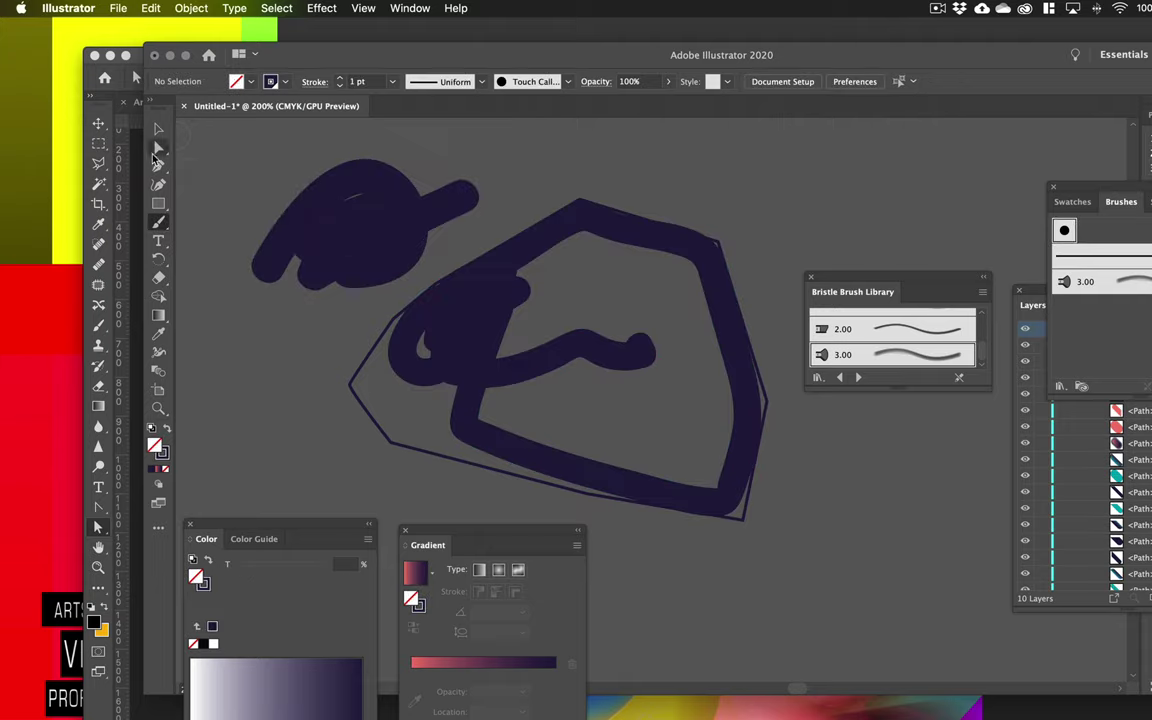
pyautogui.click(158, 148)
pyautogui.click(390, 188)
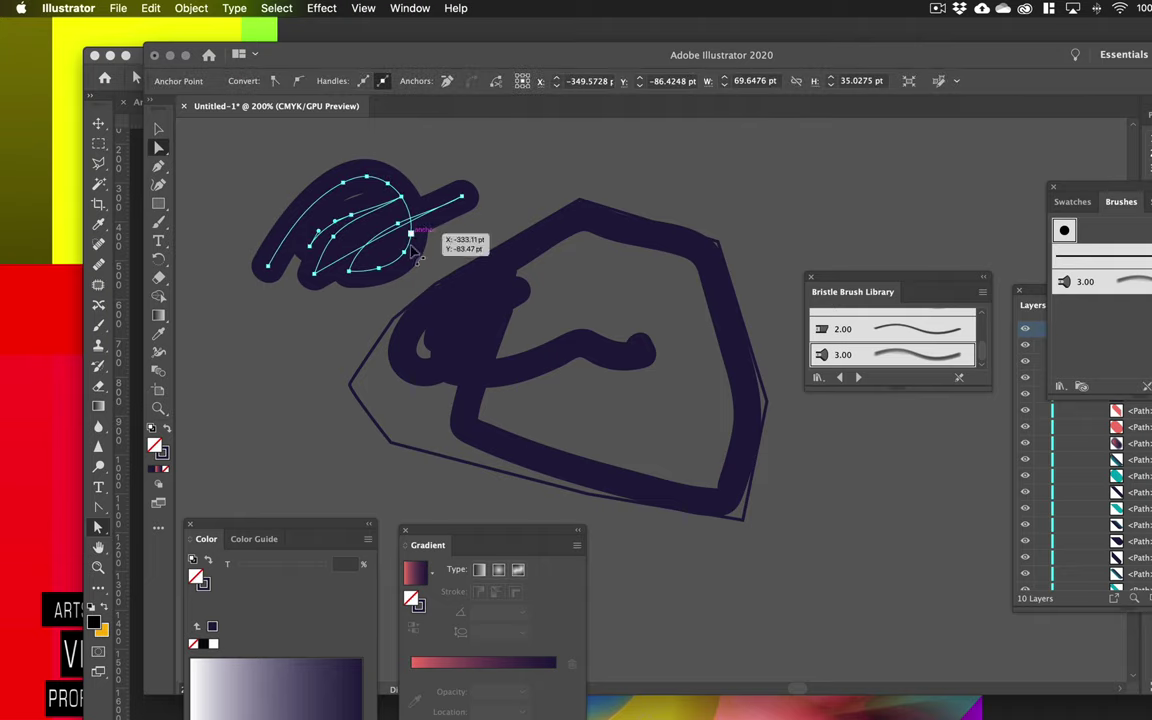
pyautogui.click(472, 307)
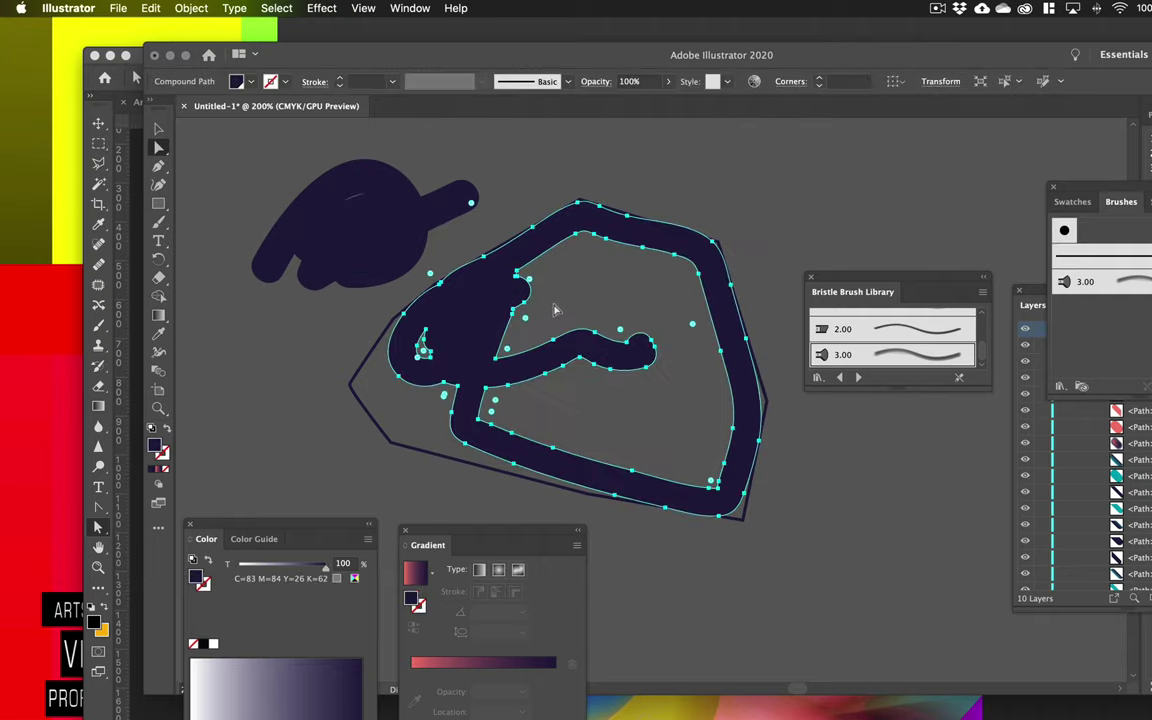
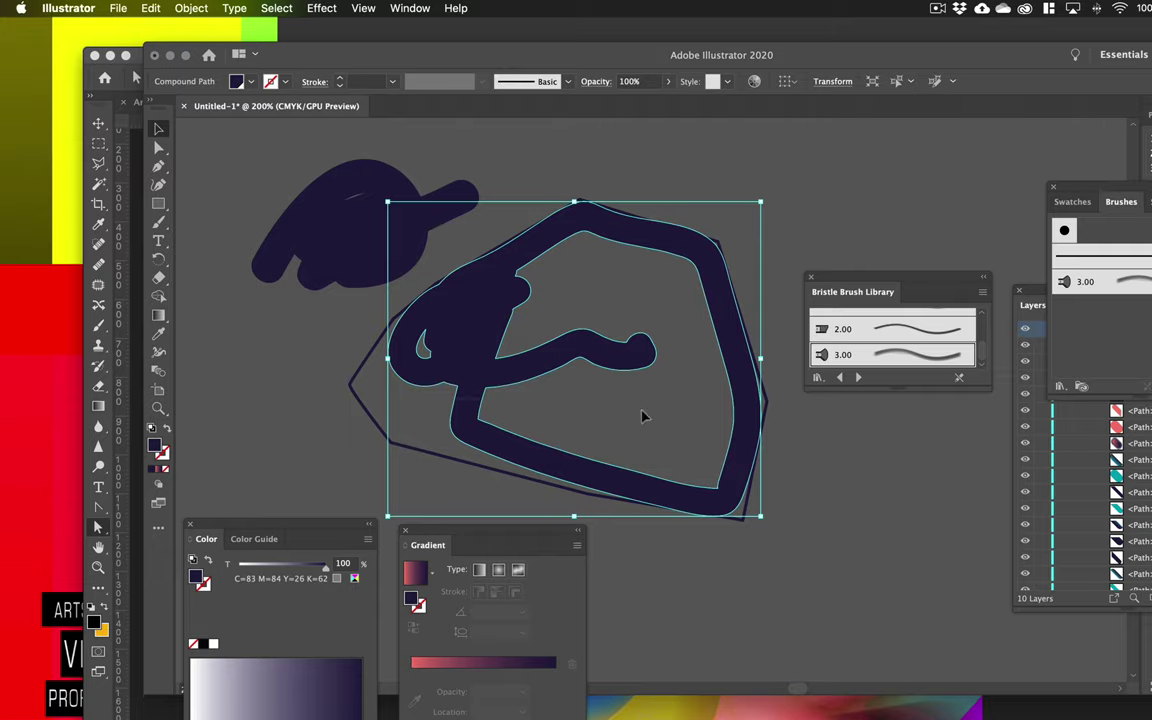
# Delete all old strokes, paint a dark blob-brush shape mid-canvas, and swap fill and stroke
pyautogui.press('super+a')
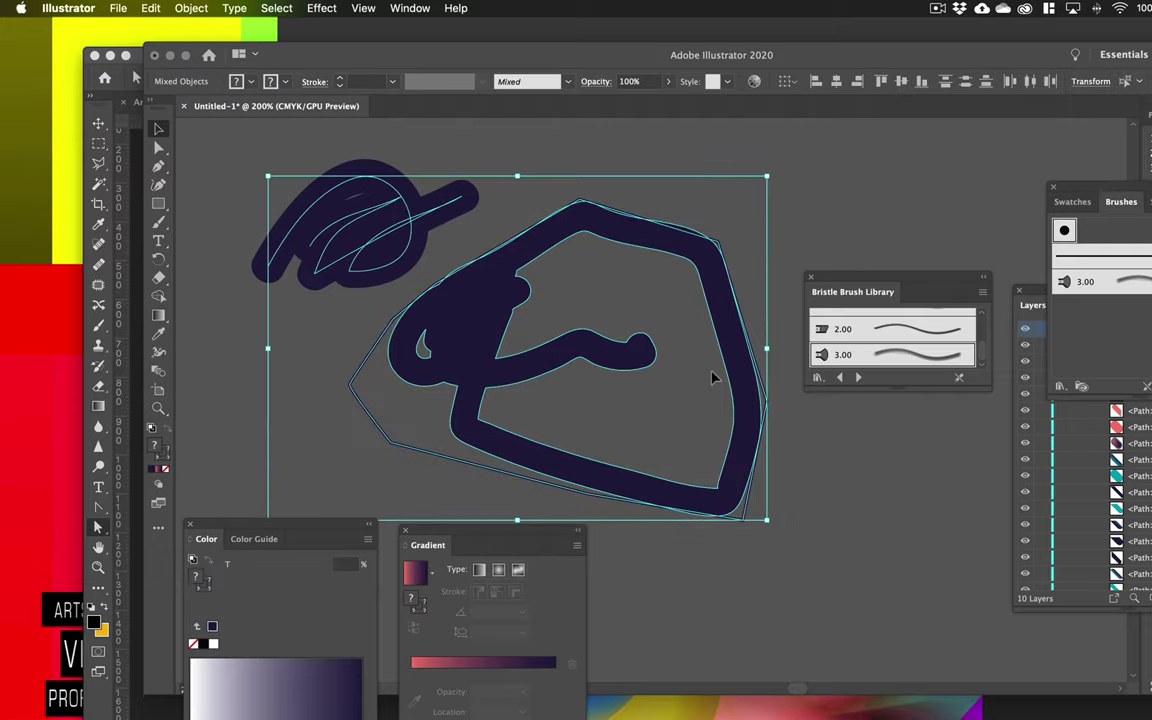
pyautogui.press('Delete')
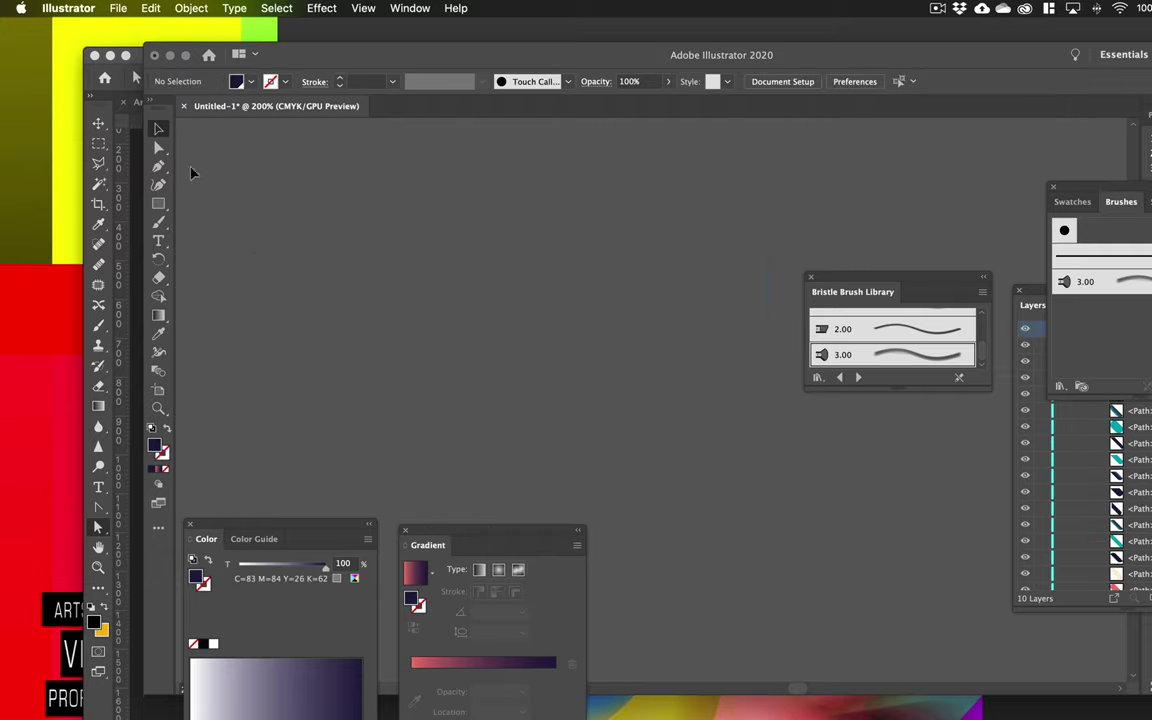
pyautogui.moveTo(158, 226); pyautogui.dragTo(222, 248)
pyautogui.moveTo(512, 285)
pyautogui.mouseDown()
pyautogui.moveTo(551, 328)
pyautogui.moveTo(525, 317)
pyautogui.moveTo(556, 298)
pyautogui.moveTo(530, 327)
pyautogui.moveTo(484, 331)
pyautogui.moveTo(503, 365)
pyautogui.moveTo(521, 359)
pyautogui.moveTo(492, 382)
pyautogui.moveTo(383, 370)
pyautogui.moveTo(491, 349)
pyautogui.moveTo(484, 329)
pyautogui.moveTo(523, 301)
pyautogui.moveTo(437, 311)
pyautogui.moveTo(544, 328)
pyautogui.moveTo(528, 260)
pyautogui.mouseUp()
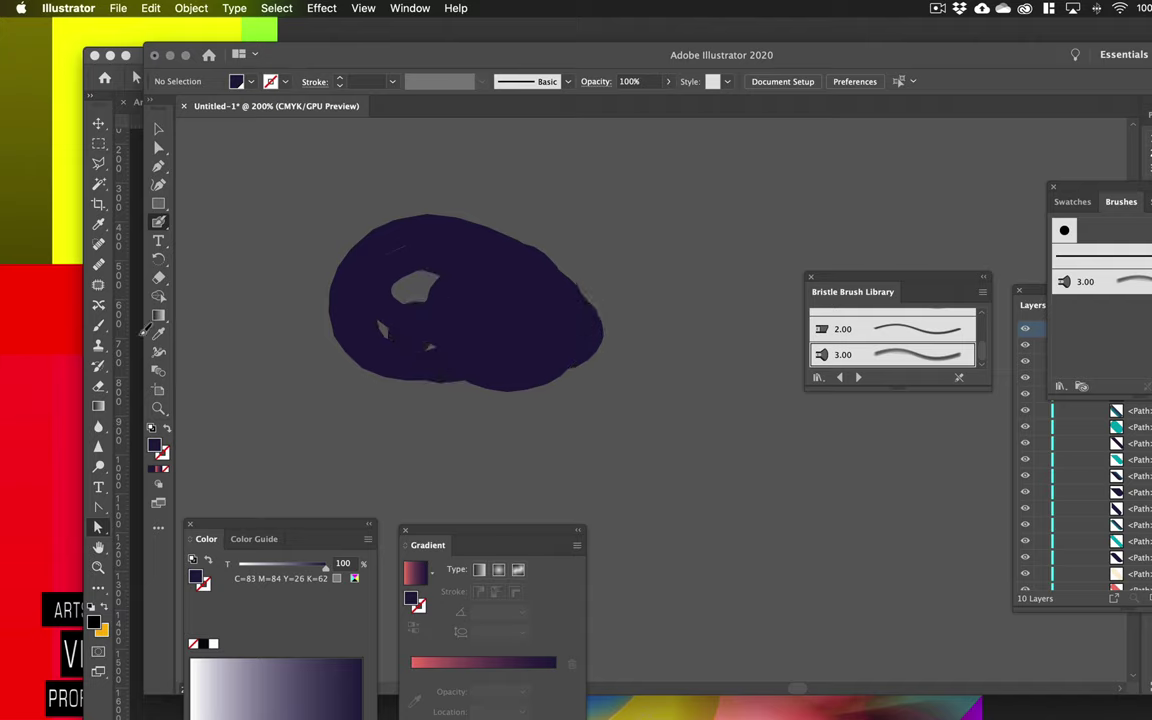
pyautogui.hotkey('shift', 'x')
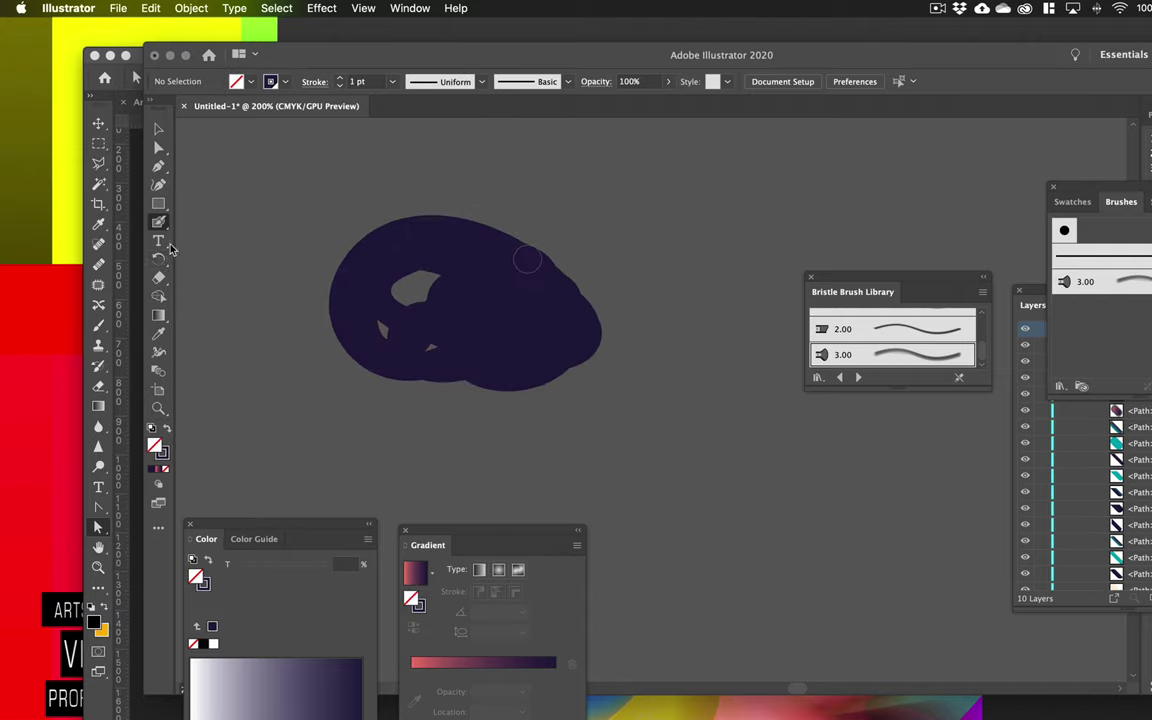
pyautogui.click(158, 277)
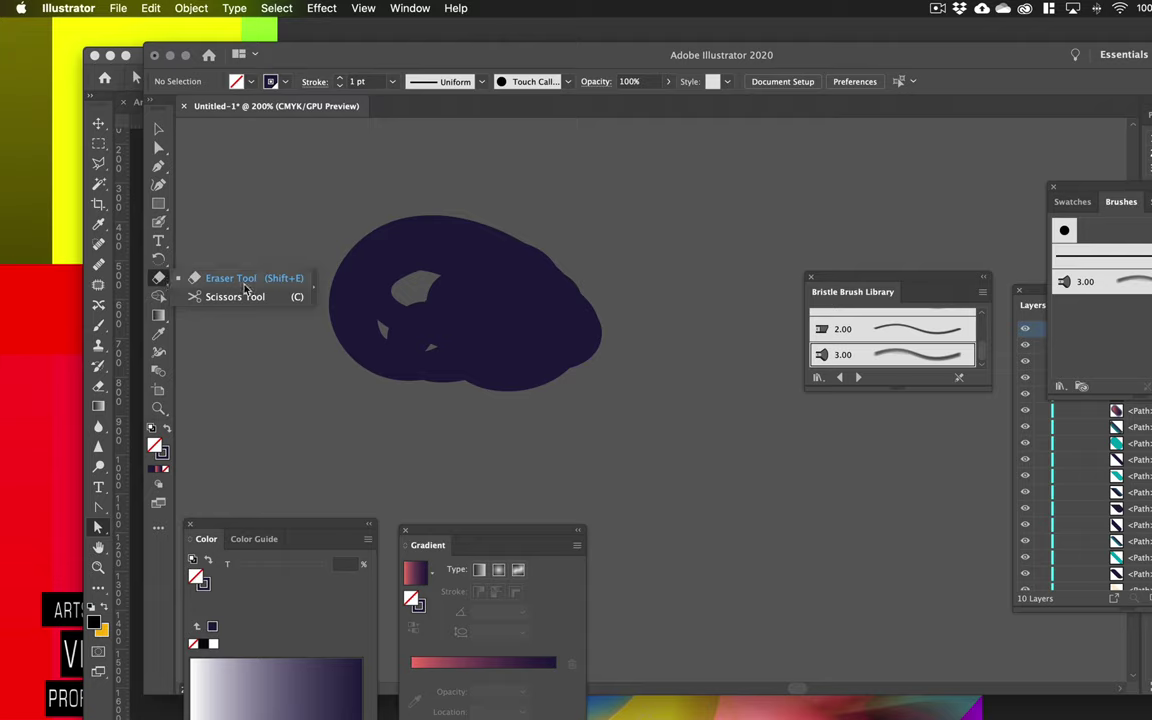
pyautogui.click(244, 288)
pyautogui.moveTo(268, 314); pyautogui.dragTo(697, 301)
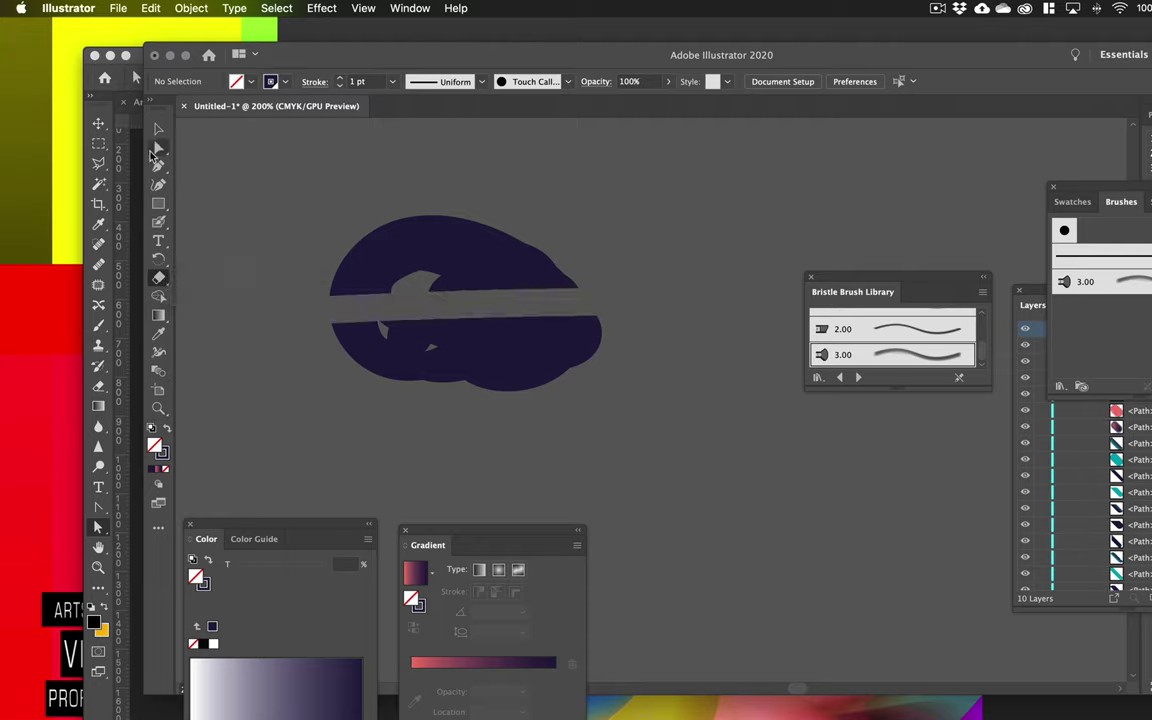
pyautogui.click(158, 147)
pyautogui.click(440, 250)
pyautogui.click(386, 334)
pyautogui.click(468, 265)
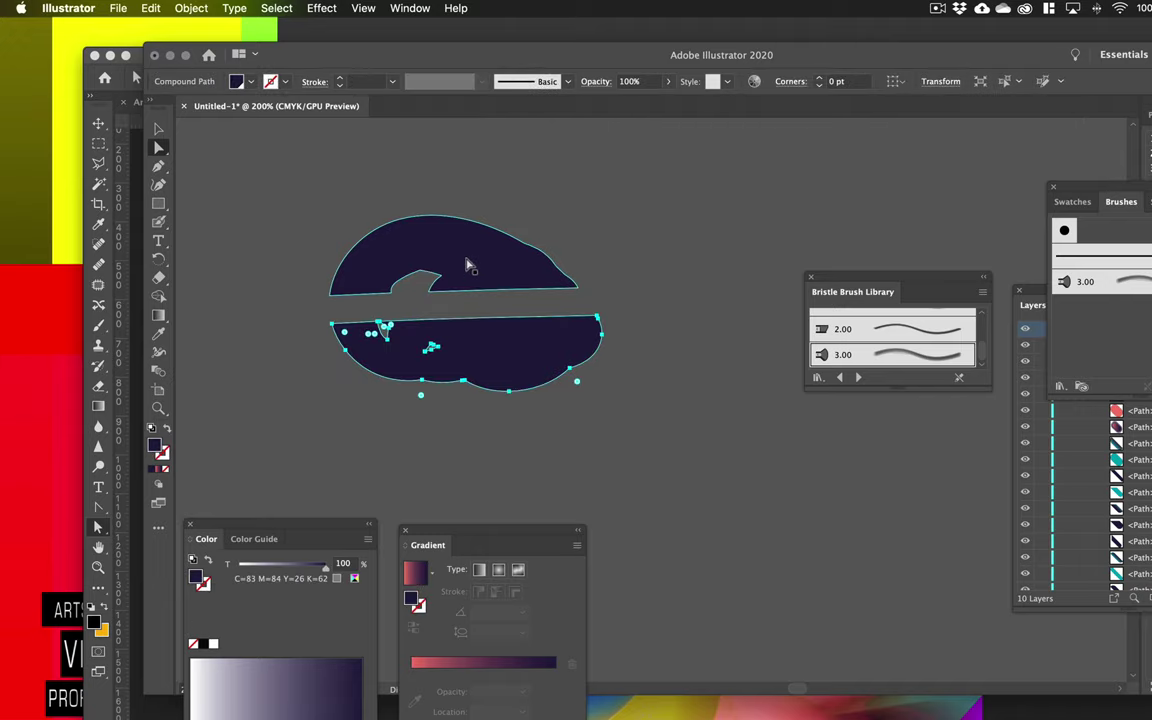
pyautogui.click(489, 291)
pyautogui.moveTo(489, 291); pyautogui.dragTo(606, 277)
pyautogui.moveTo(560, 354); pyautogui.dragTo(601, 340)
pyautogui.click(517, 378)
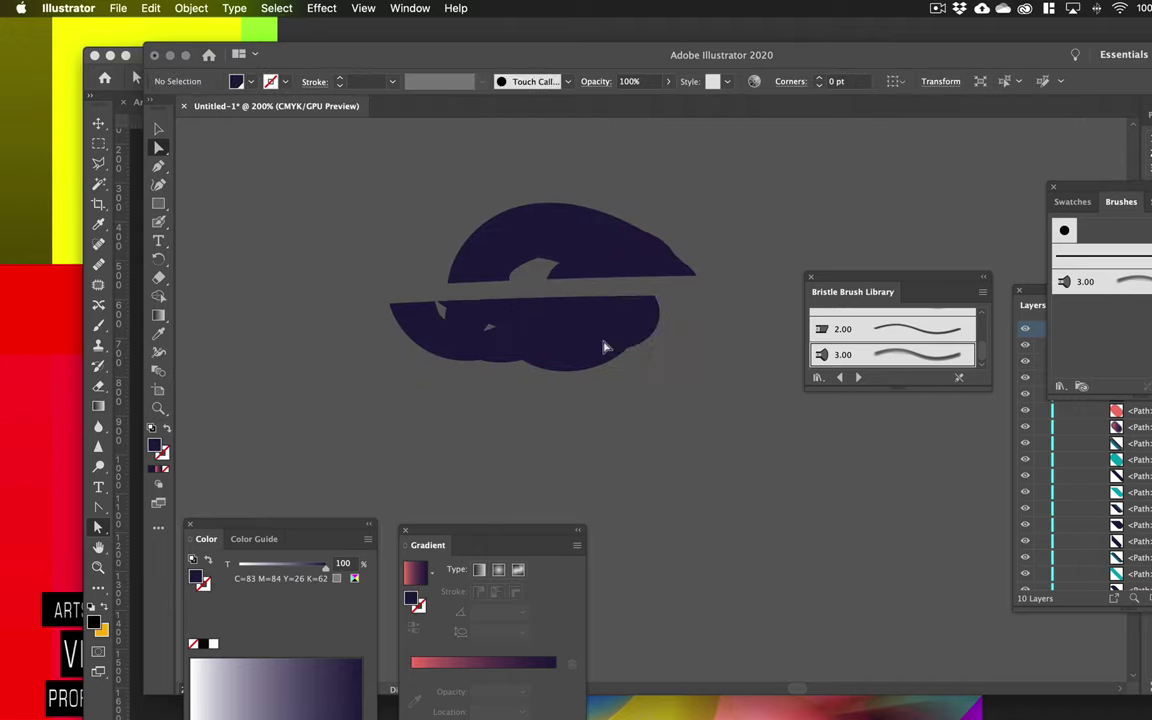
pyautogui.press('super+z')
pyautogui.press('super+z')
pyautogui.press('super+z')
pyautogui.press('super+z')
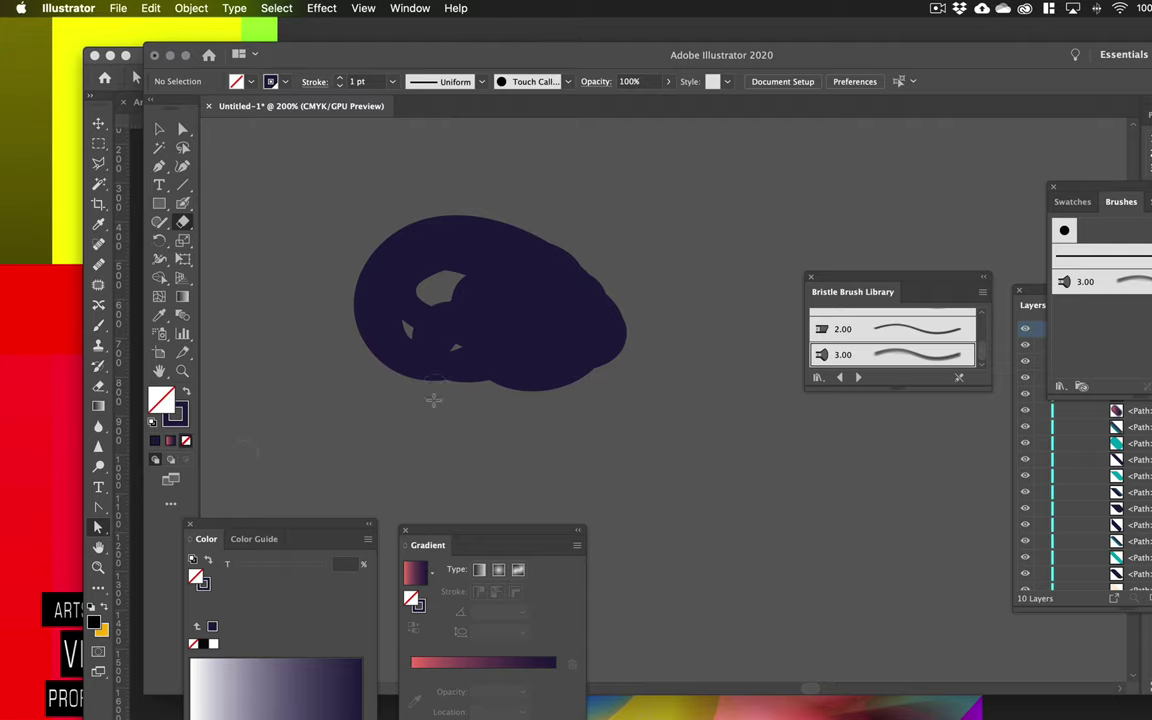
# Look through the tool options, then switch the toolbar to the Basic set
pyautogui.click(181, 224)
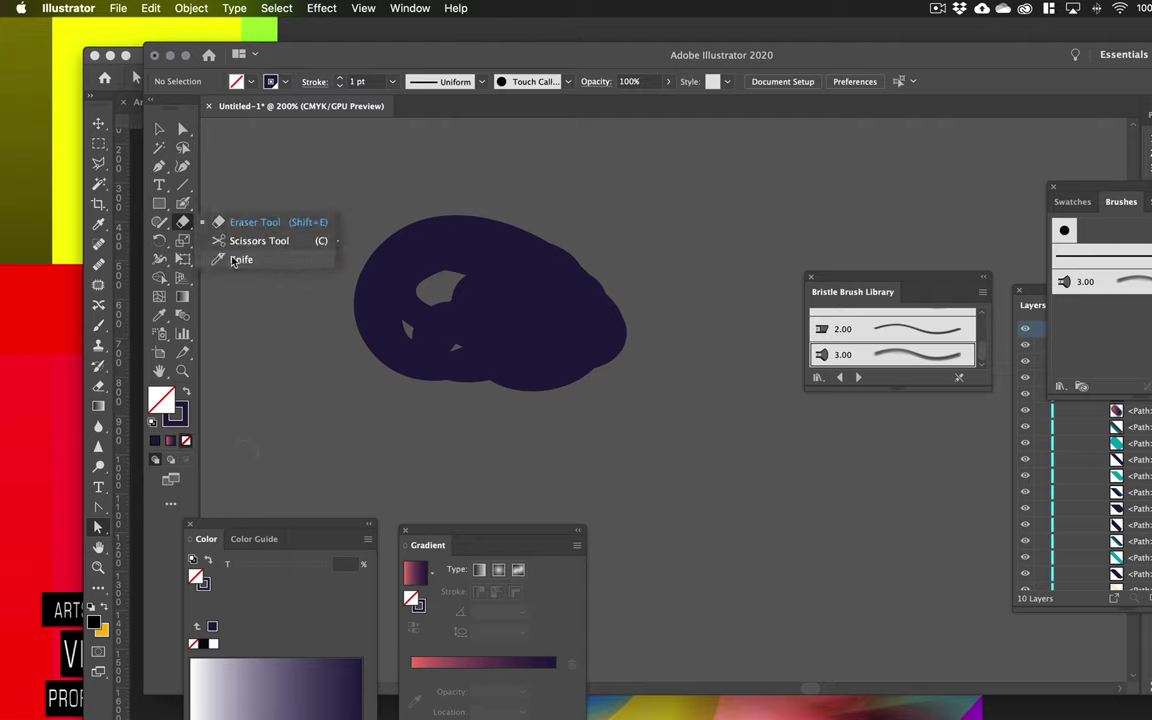
pyautogui.click(224, 285)
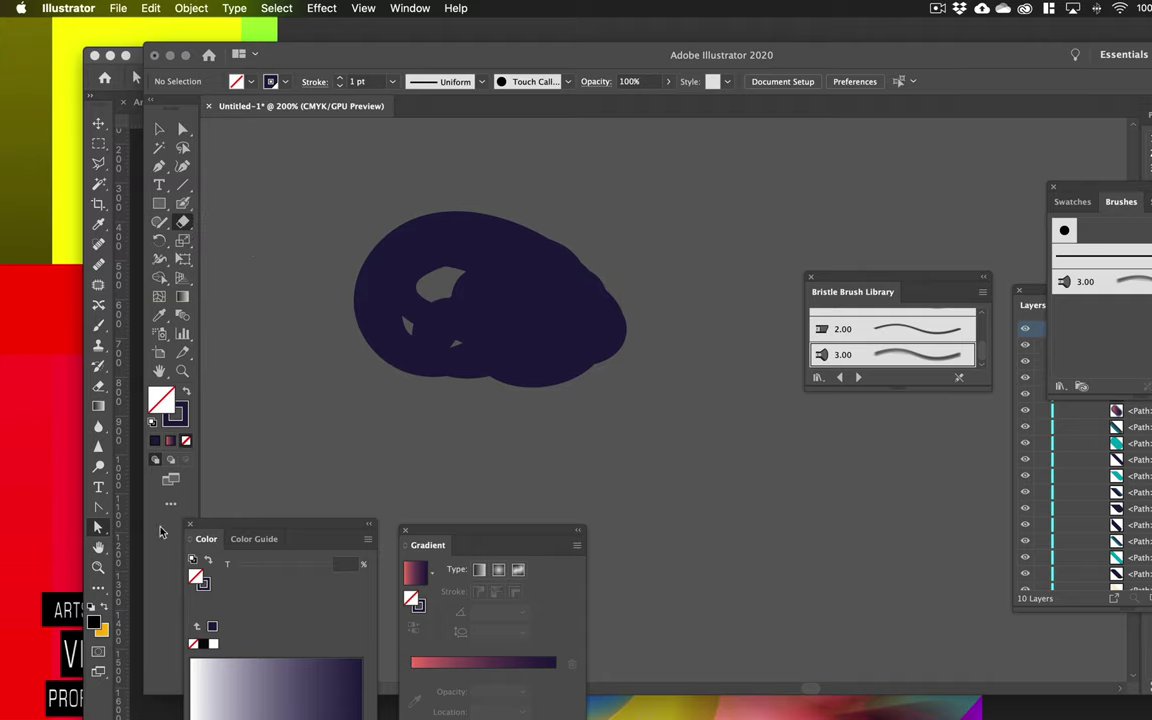
pyautogui.click(170, 504)
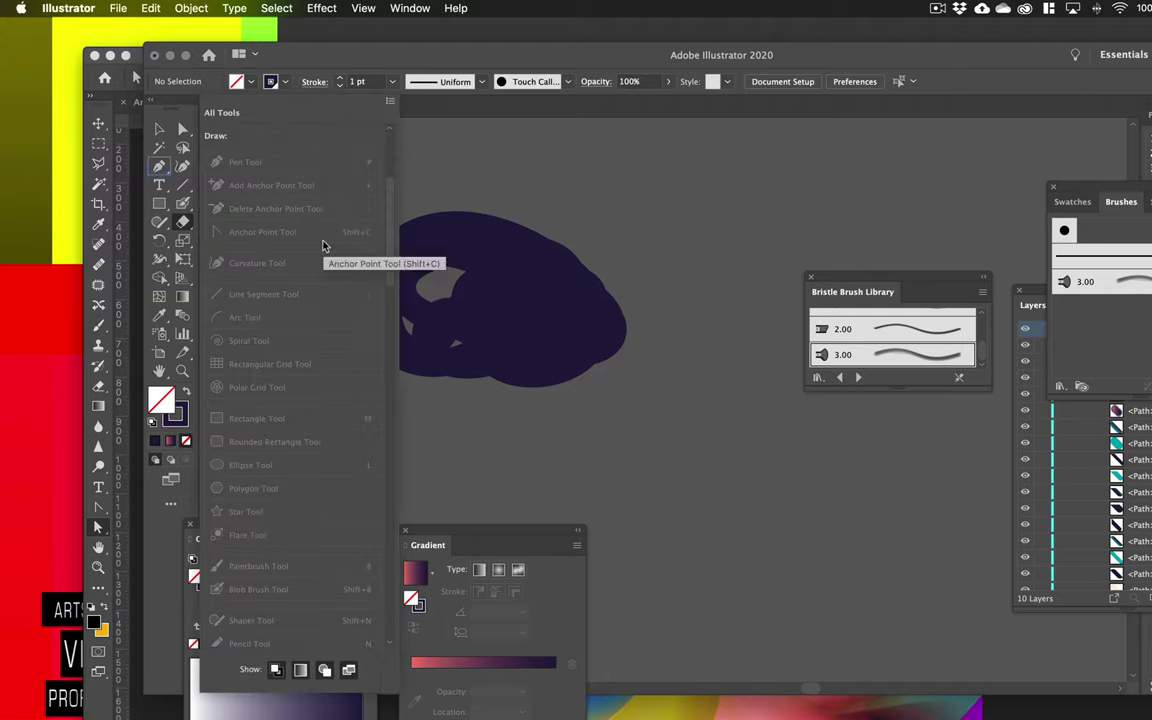
pyautogui.click(388, 103)
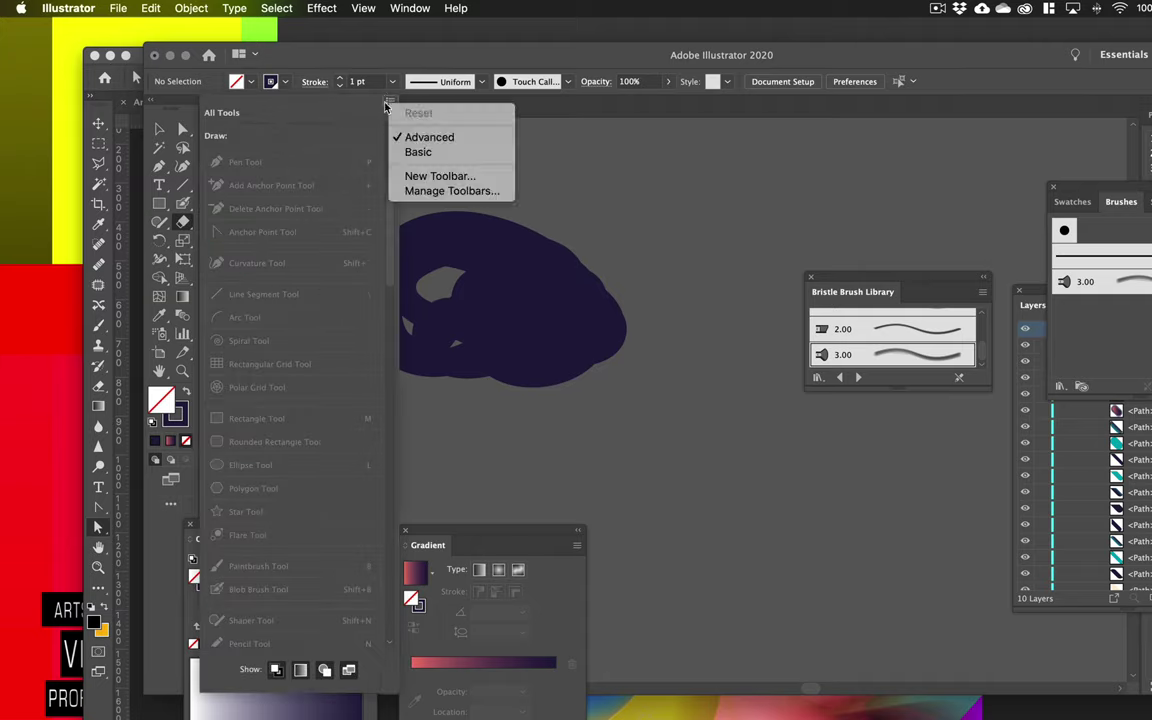
pyautogui.click(421, 151)
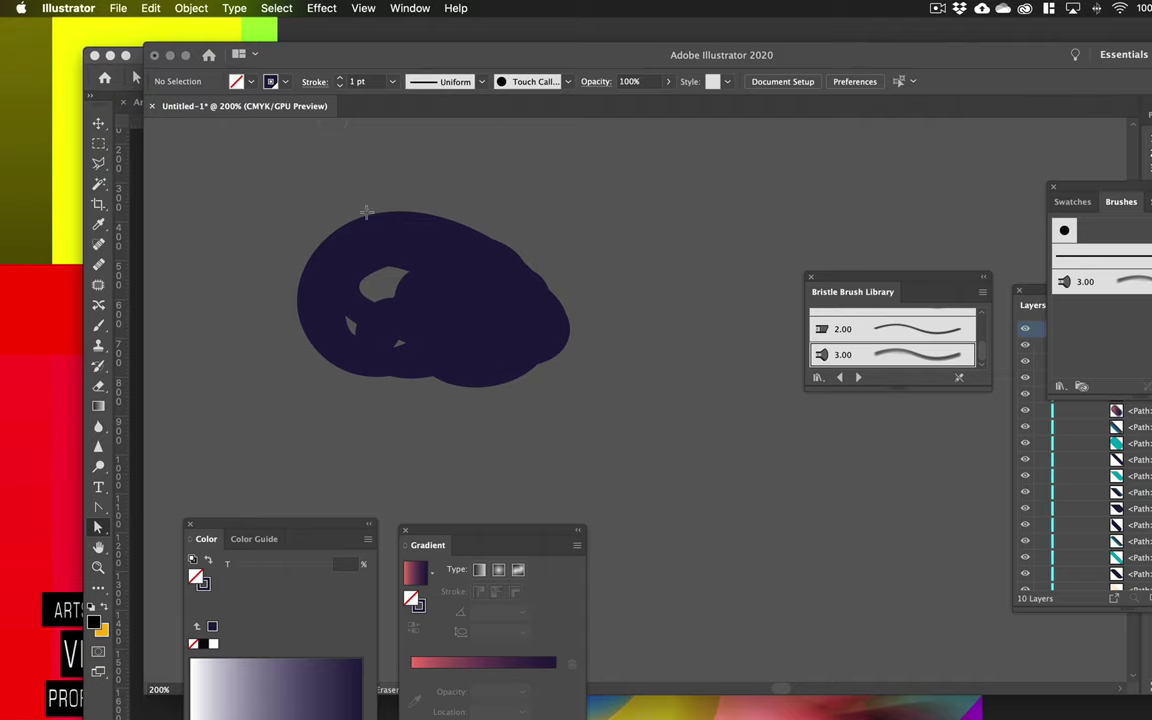
# Restore the Advanced toolbar via Window > Toolbars and draw a Knife cut across the blob
pyautogui.click(410, 8)
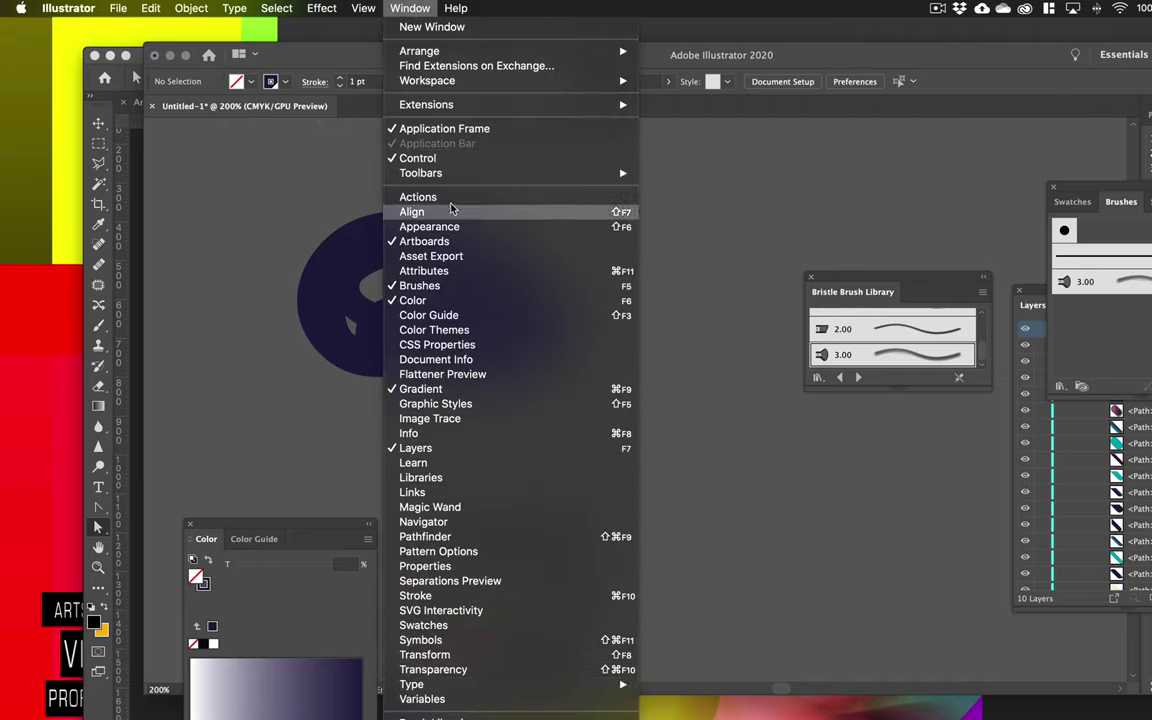
pyautogui.moveTo(450, 173)
pyautogui.click(730, 172)
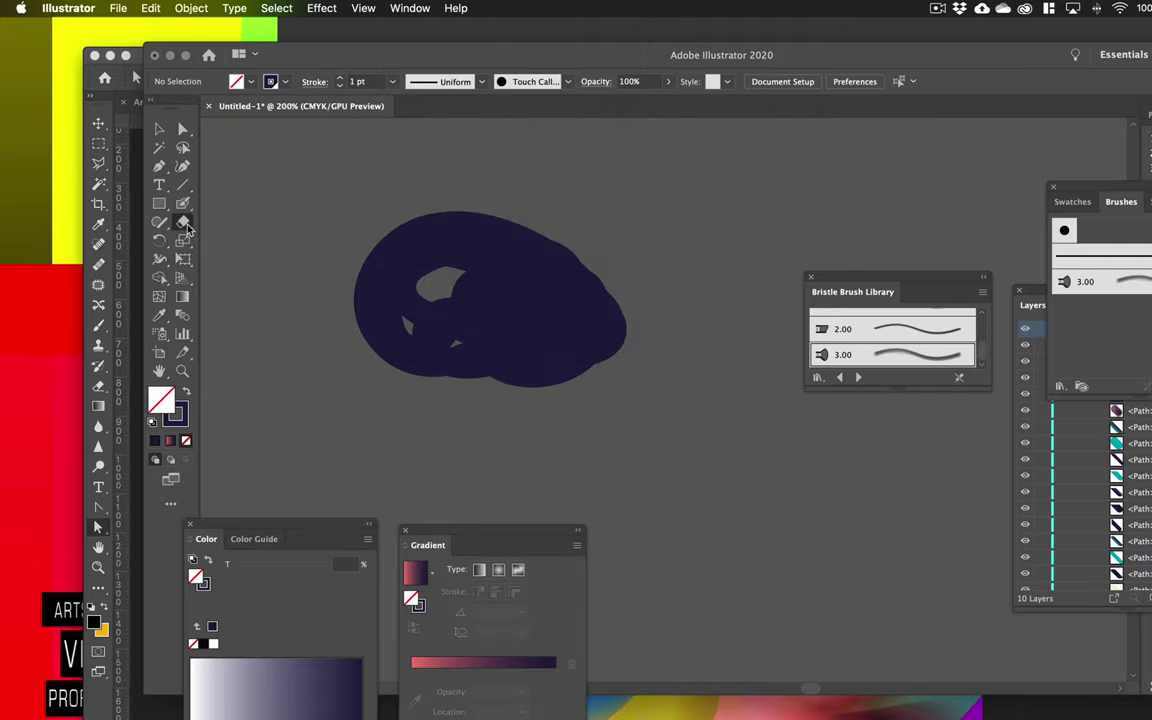
pyautogui.moveTo(187, 229)
pyautogui.mouseDown()
pyautogui.moveTo(238, 237)
pyautogui.moveTo(240, 255)
pyautogui.mouseUp()
pyautogui.moveTo(345, 287)
pyautogui.mouseDown()
pyautogui.moveTo(435, 289)
pyautogui.moveTo(480, 244)
pyautogui.moveTo(528, 244)
pyautogui.moveTo(561, 207)
pyautogui.moveTo(530, 172)
pyautogui.moveTo(413, 184)
pyautogui.moveTo(338, 236)
pyautogui.moveTo(310, 270)
pyautogui.mouseUp()
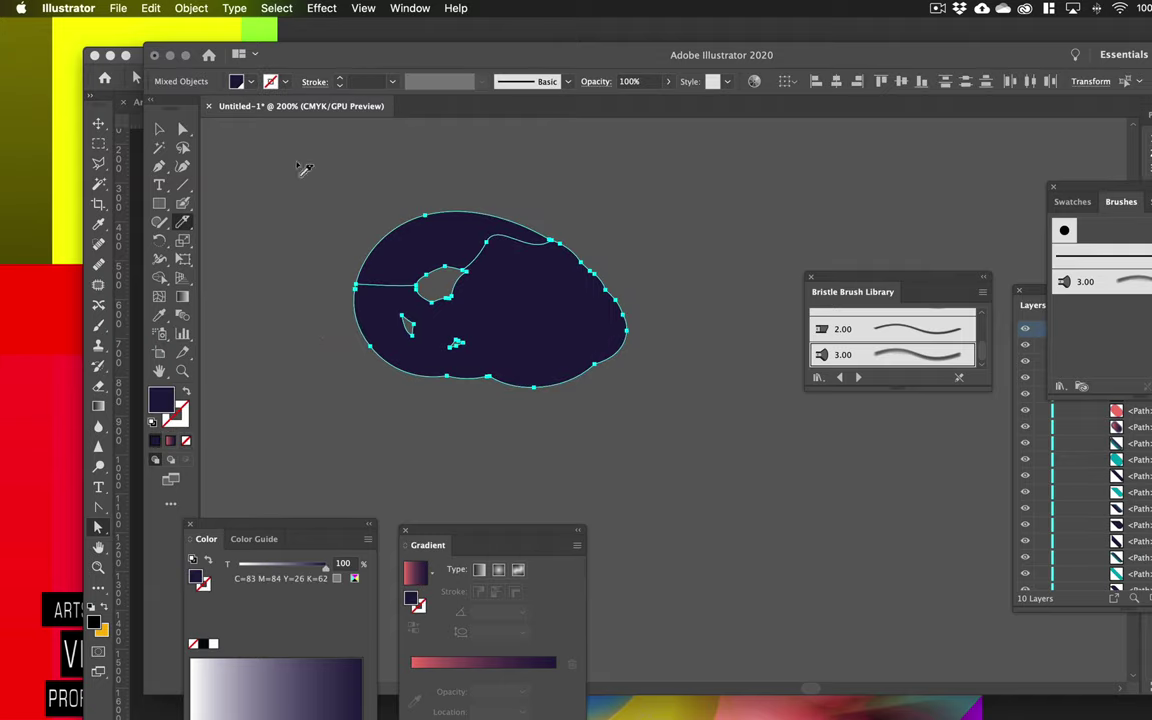
# Pull the cut pieces apart, delete the top slice, and select the remaining lower shape
pyautogui.click(183, 128)
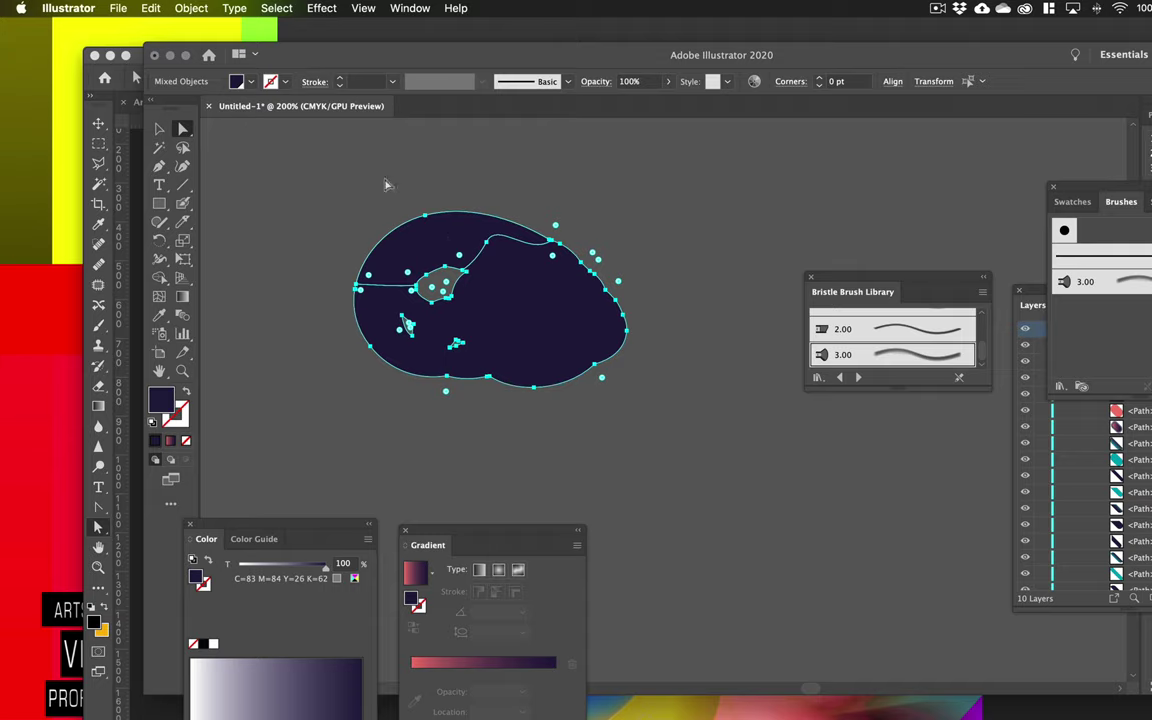
pyautogui.click(400, 236)
pyautogui.moveTo(390, 224); pyautogui.dragTo(365, 184)
pyautogui.click(477, 305)
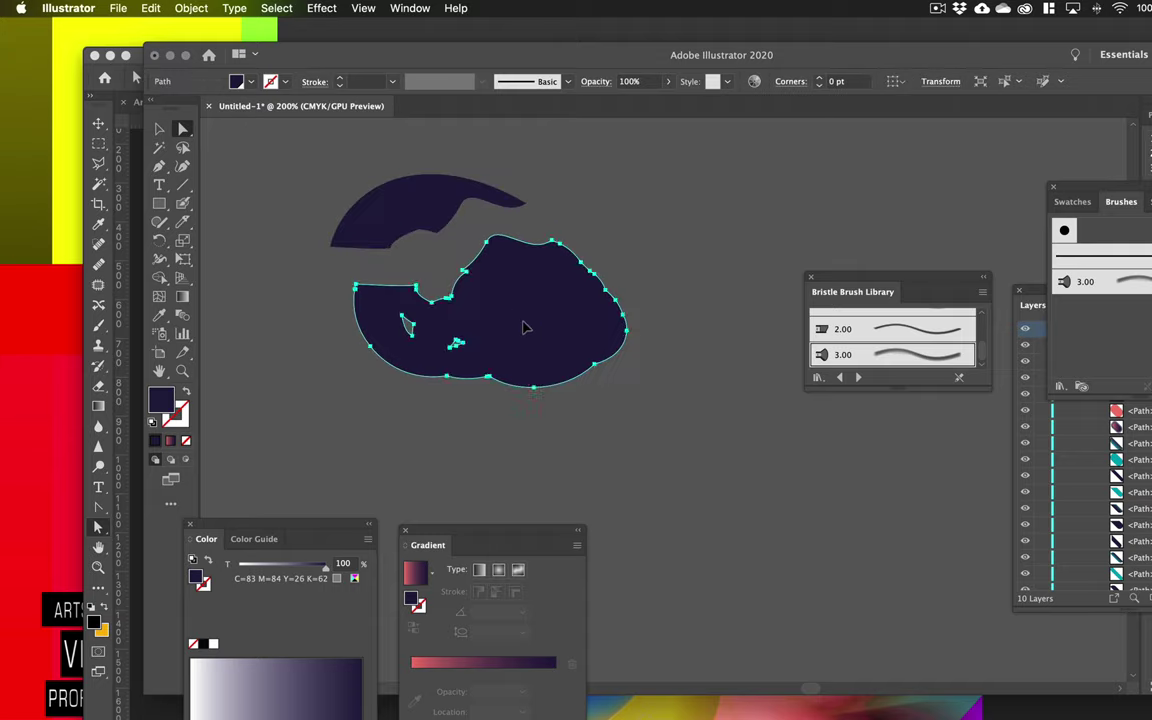
pyautogui.moveTo(524, 327); pyautogui.dragTo(553, 327)
pyautogui.click(397, 425)
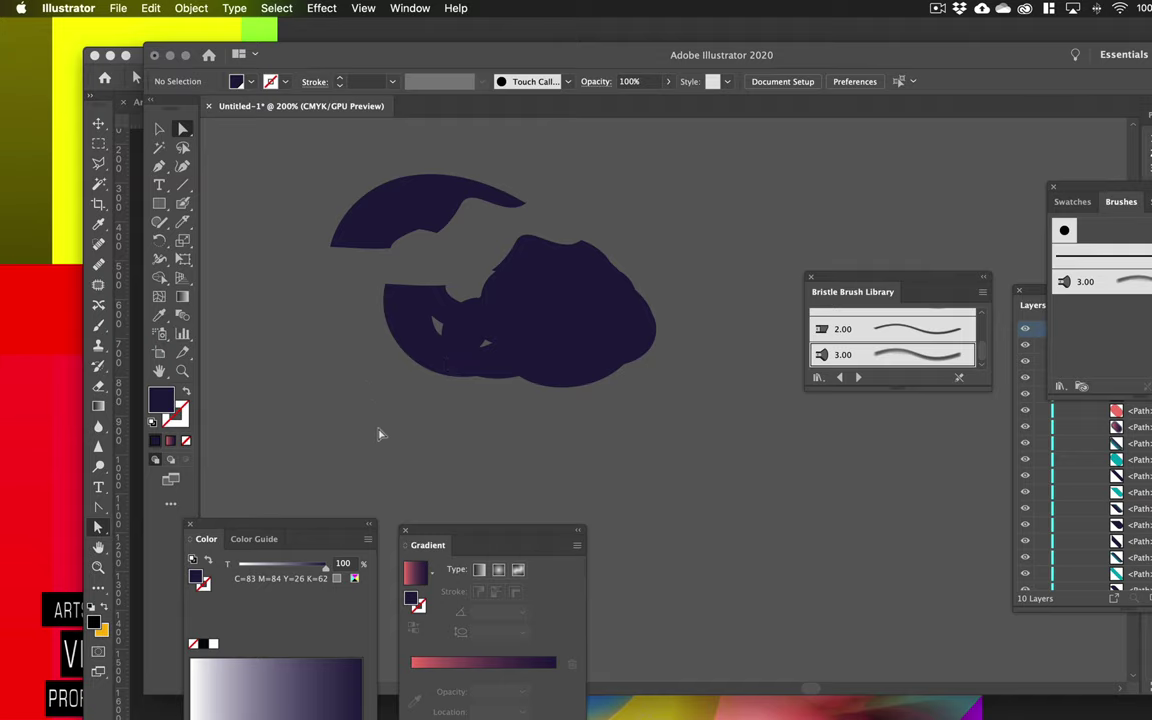
pyautogui.click(355, 202)
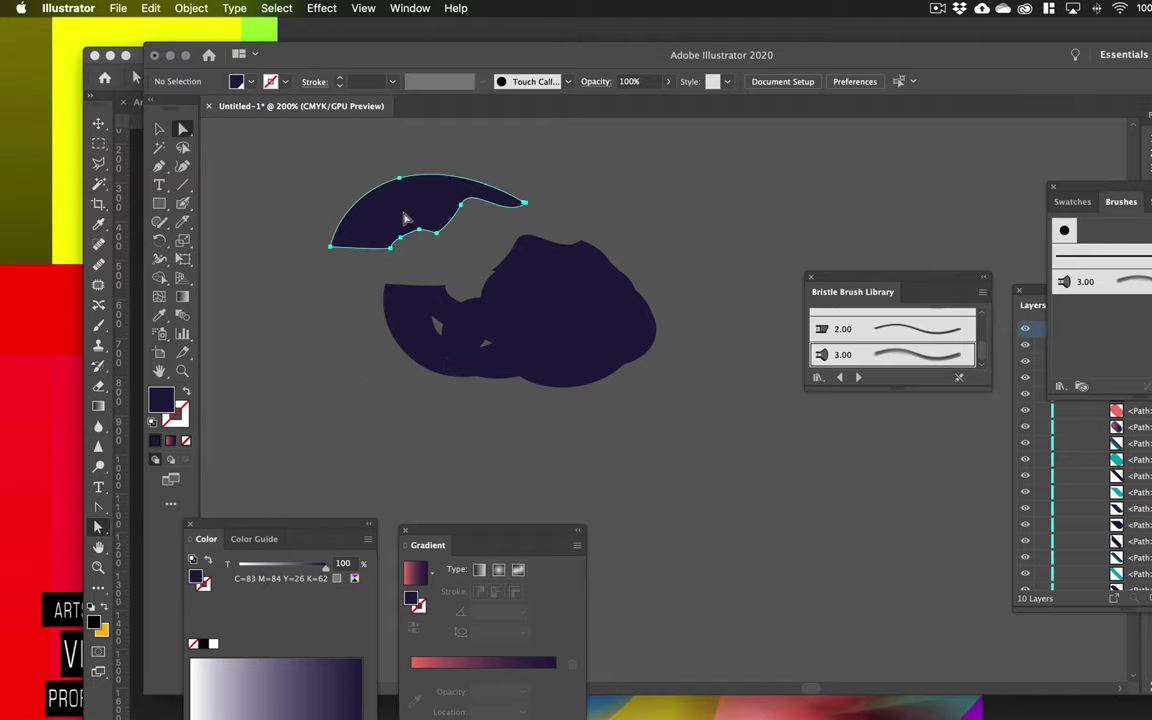
pyautogui.press('Delete')
pyautogui.click(566, 352)
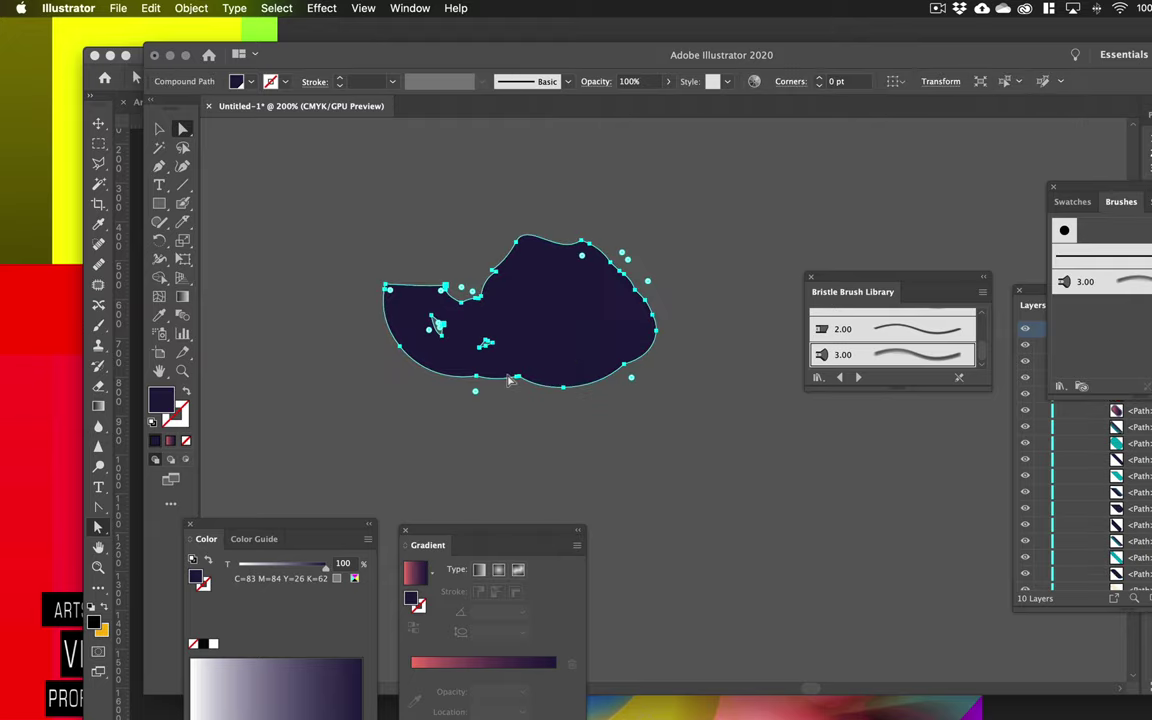
# Rearrange the docked panels and move the Gradient panel out of the way
pyautogui.click(410, 8)
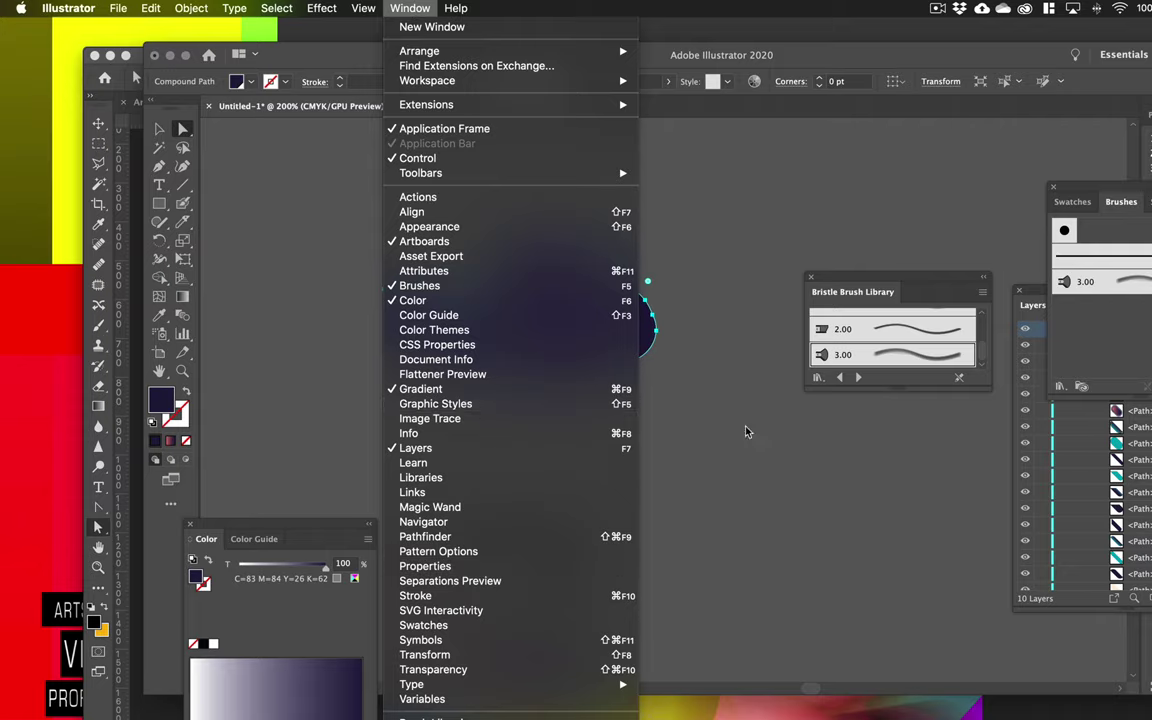
pyautogui.click(690, 443)
pyautogui.moveTo(1070, 213)
pyautogui.mouseDown()
pyautogui.moveTo(1060, 232)
pyautogui.moveTo(995, 264)
pyautogui.mouseUp()
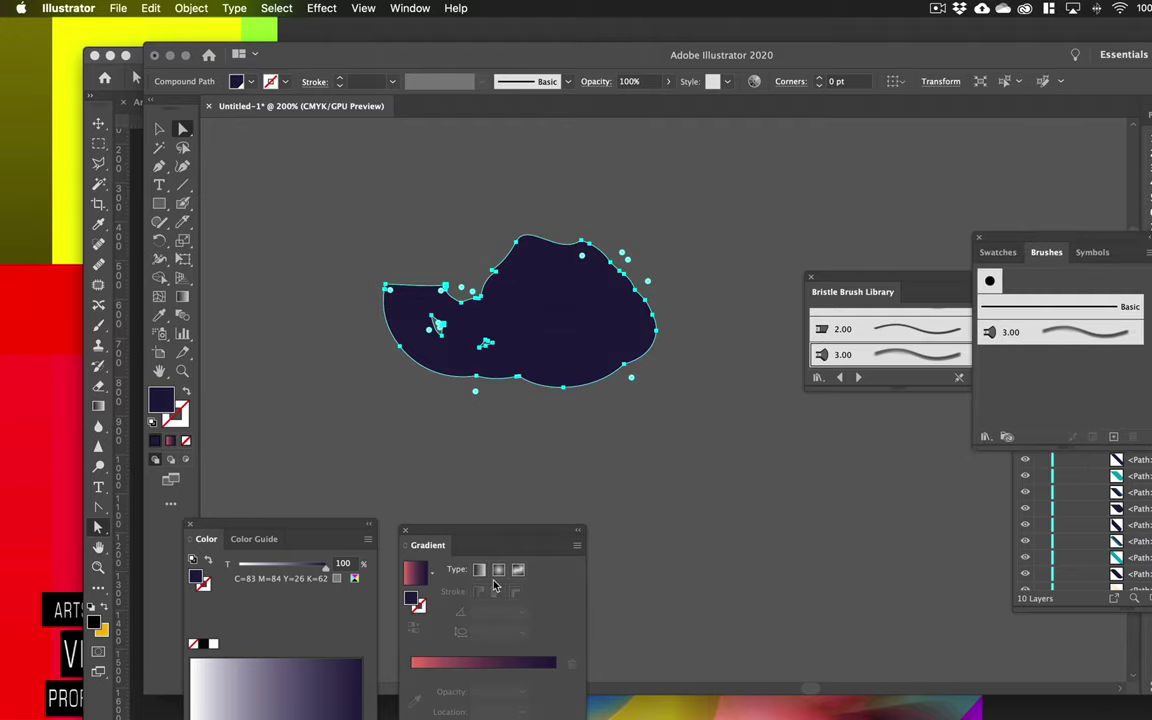
pyautogui.moveTo(475, 544); pyautogui.dragTo(676, 442)
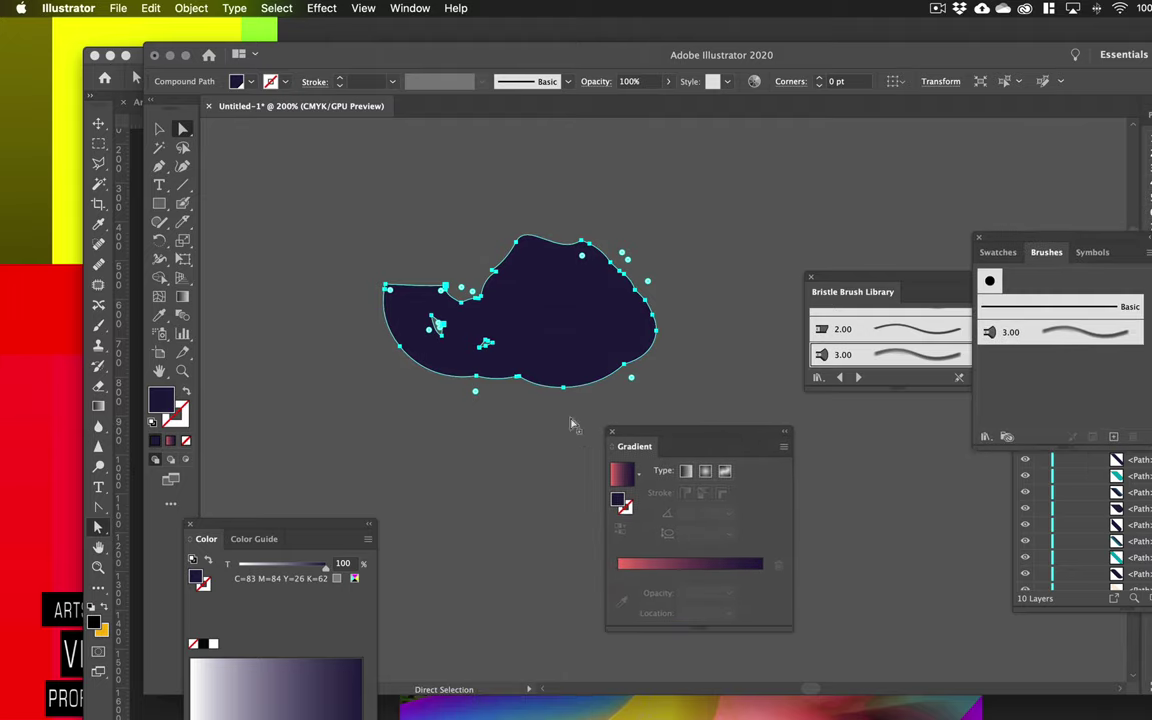
# Apply the linear gradient to the blob and move the colour controls nearer the artwork
pyautogui.moveTo(618, 482); pyautogui.dragTo(515, 318)
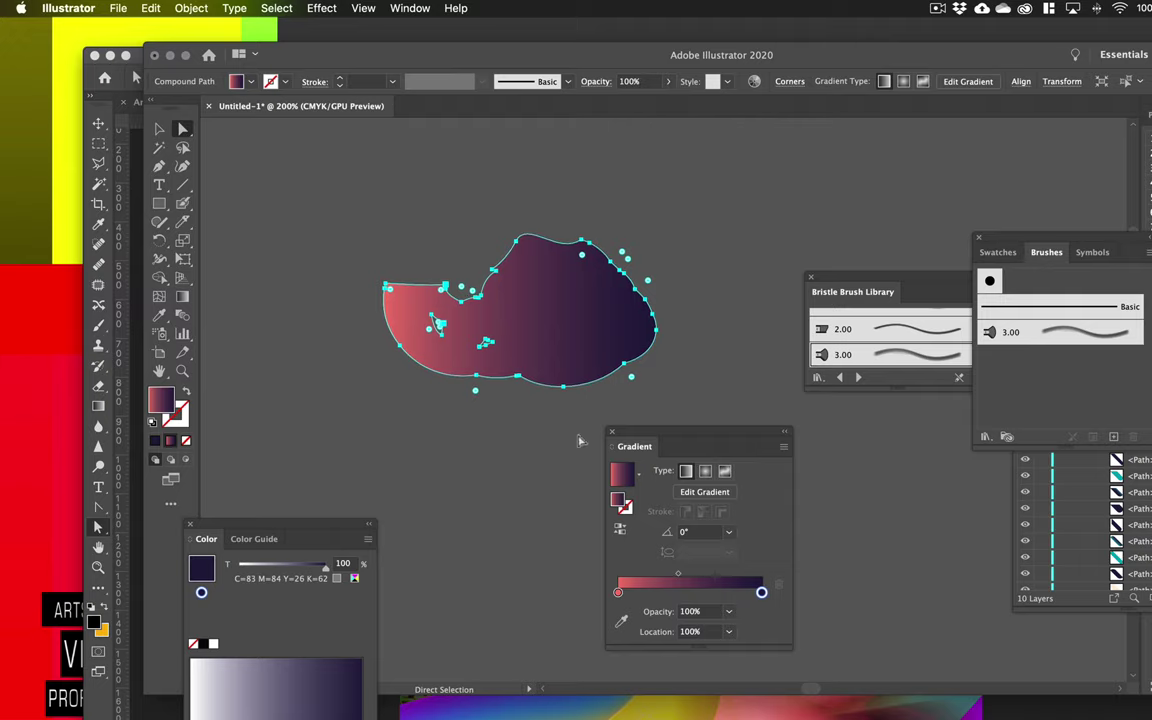
pyautogui.moveTo(621, 482)
pyautogui.mouseDown()
pyautogui.moveTo(624, 498)
pyautogui.moveTo(578, 334)
pyautogui.moveTo(627, 485)
pyautogui.mouseUp()
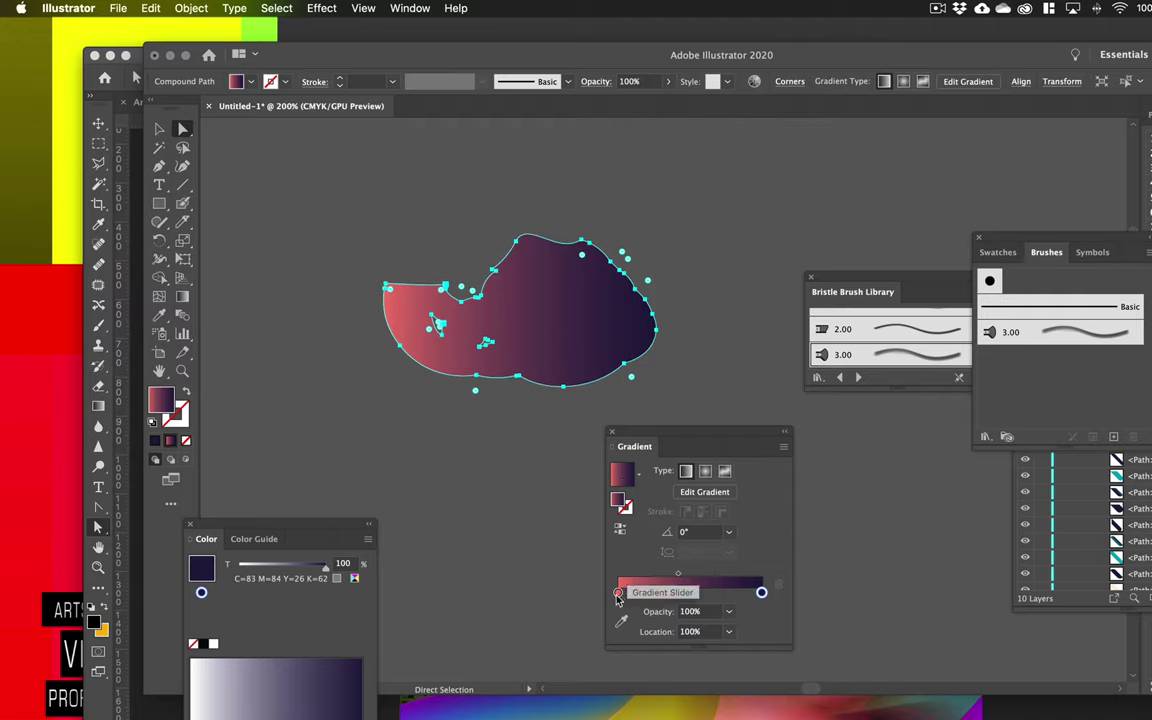
pyautogui.doubleClick(618, 592)
pyautogui.press('Escape')
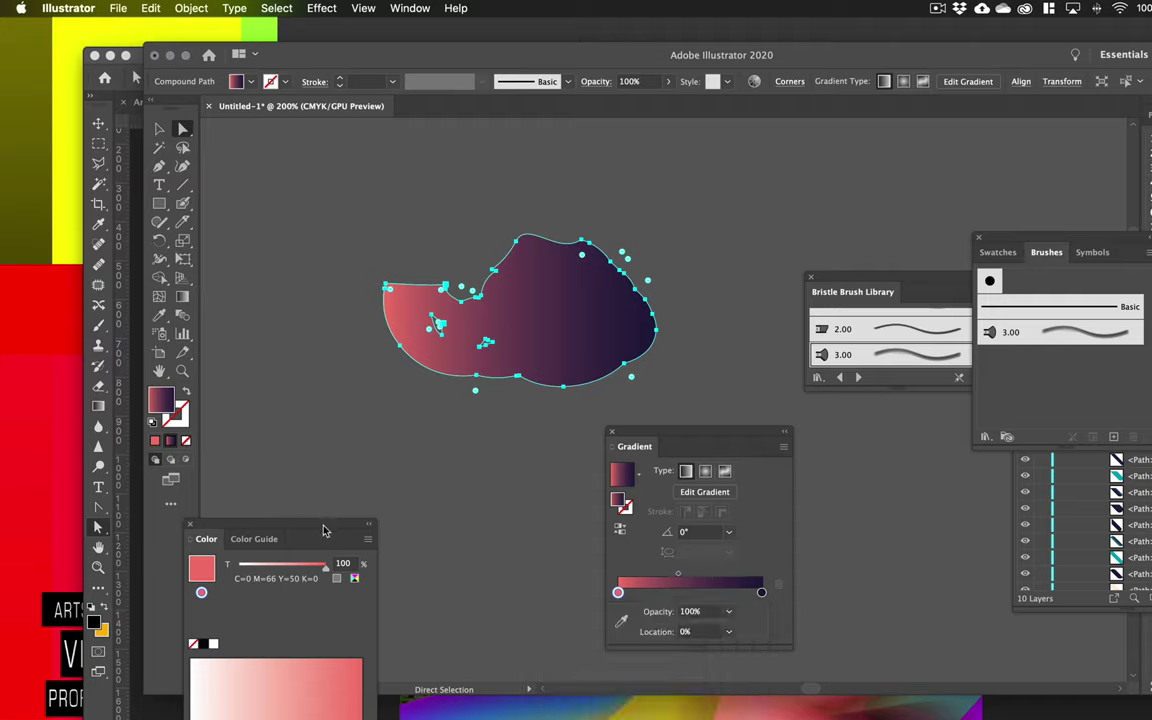
pyautogui.moveTo(323, 530); pyautogui.dragTo(363, 451)
# Set the gradient's left stop to the pure red swatch
pyautogui.click(395, 625)
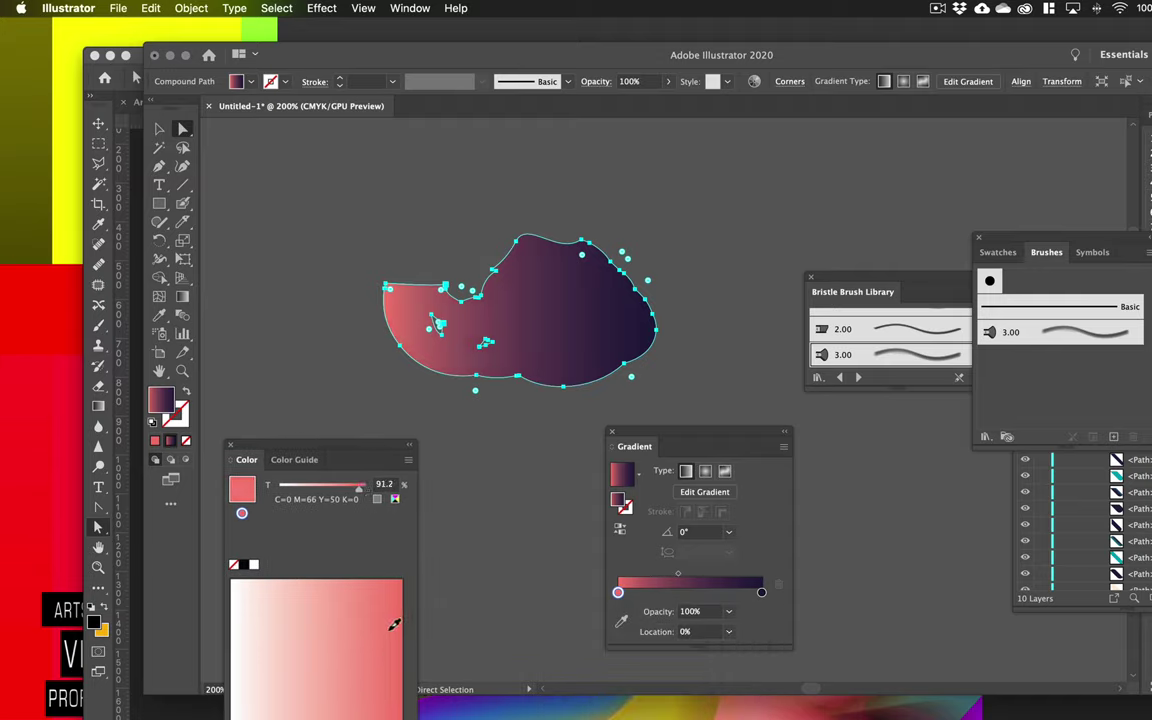
pyautogui.click(368, 645)
pyautogui.moveTo(618, 591); pyautogui.dragTo(618, 594)
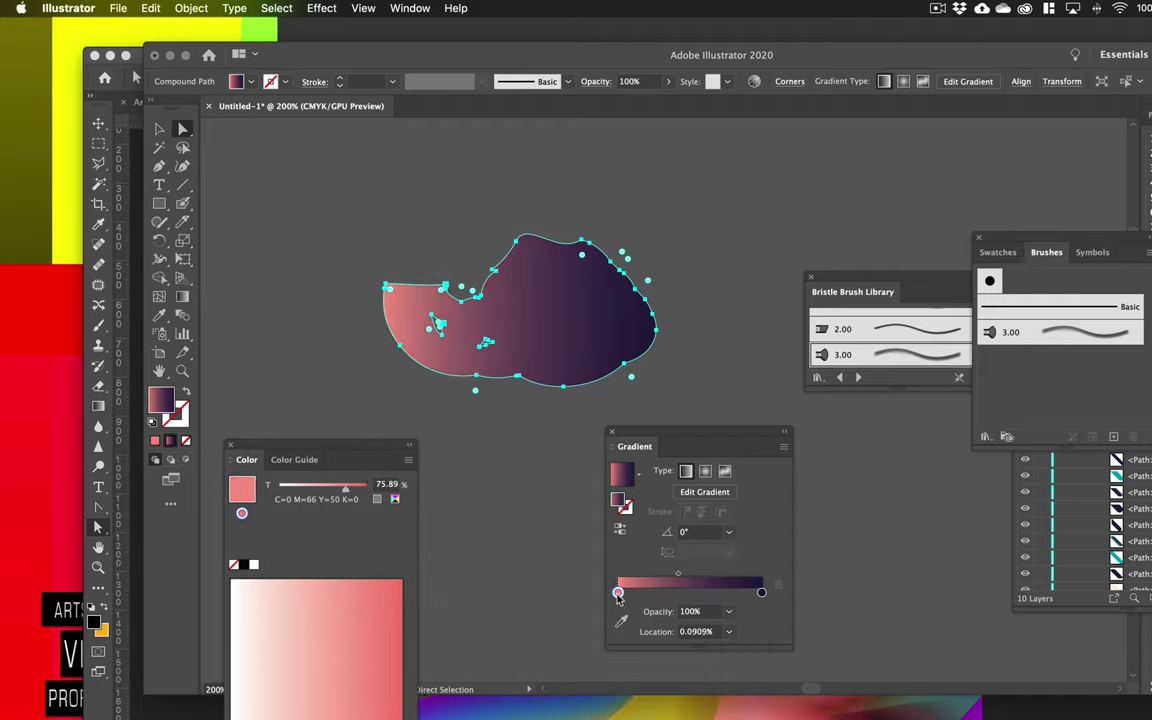
pyautogui.doubleClick(618, 593)
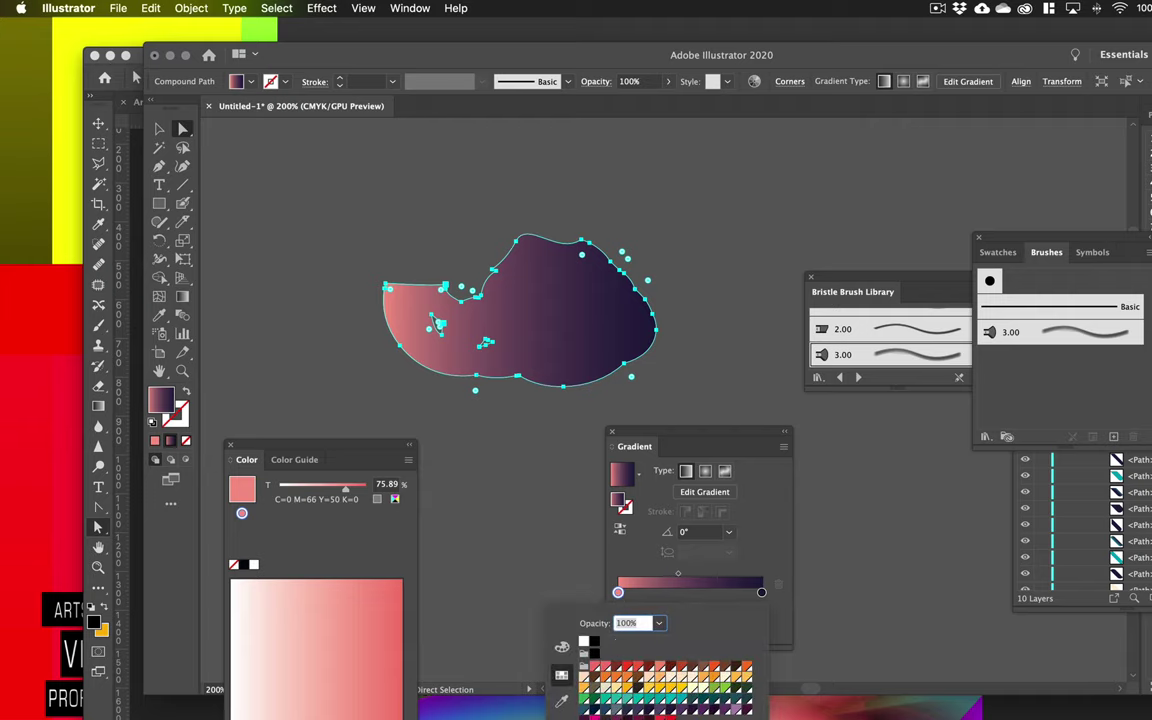
pyautogui.click(669, 715)
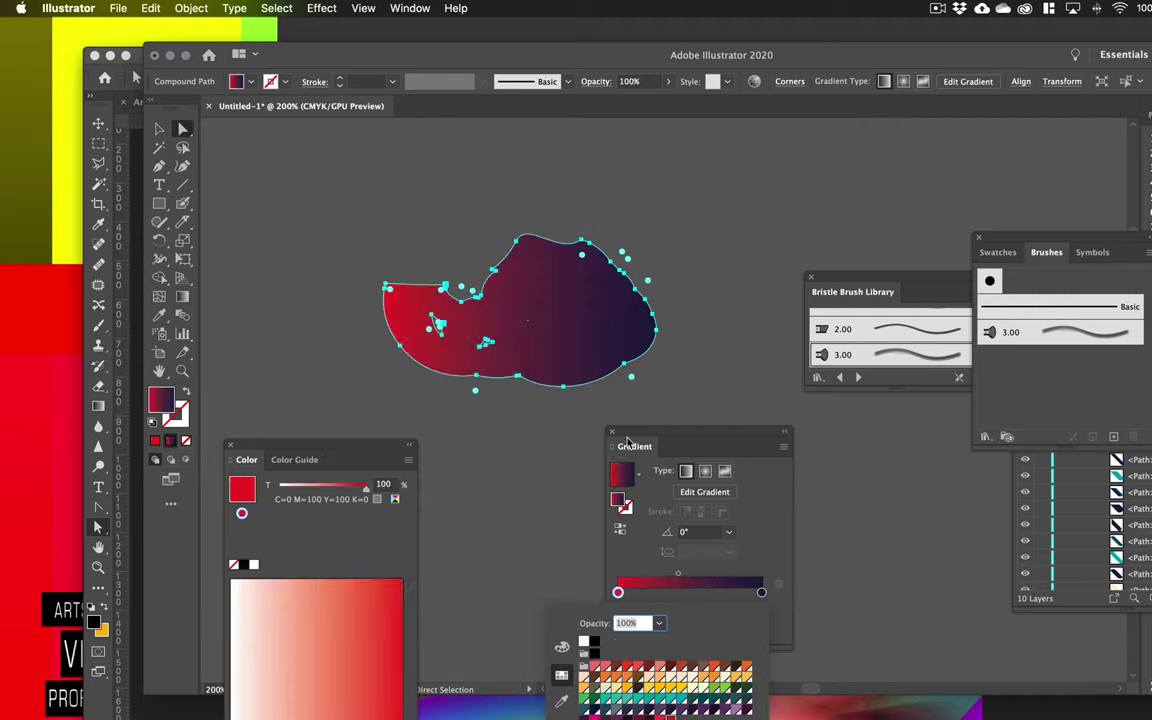
pyautogui.click(704, 473)
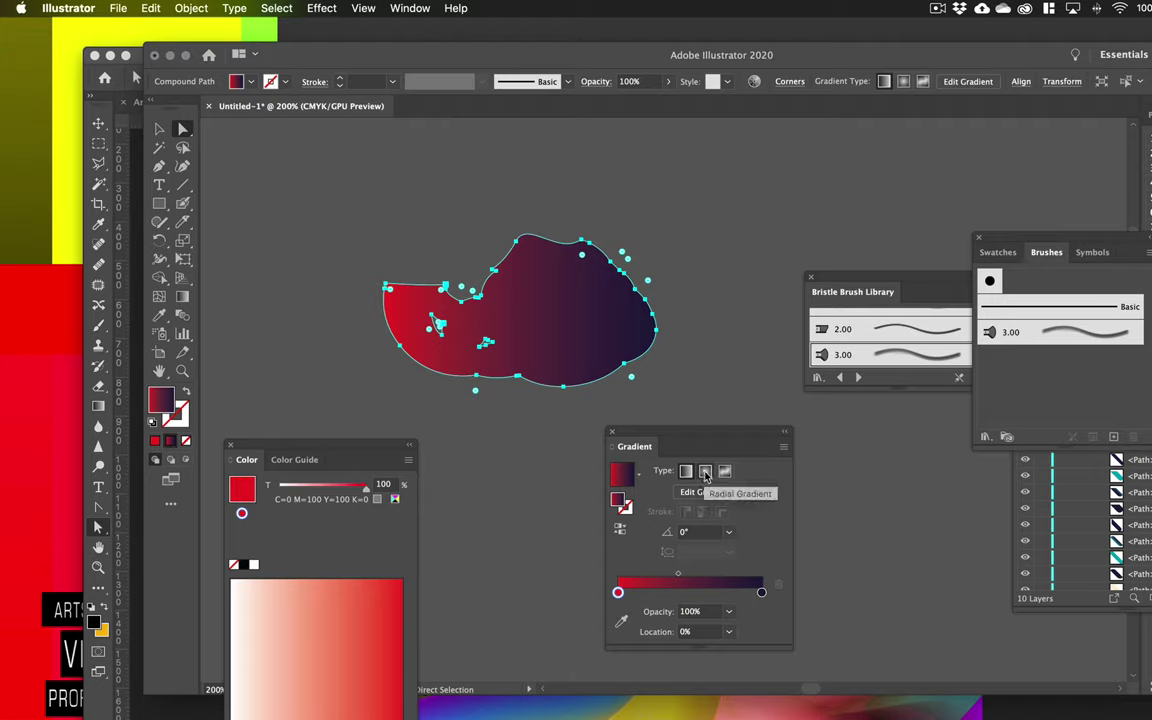
# Make the gradient radial, reselect the blob, and bring its Stroke swatch forward
pyautogui.click(705, 472)
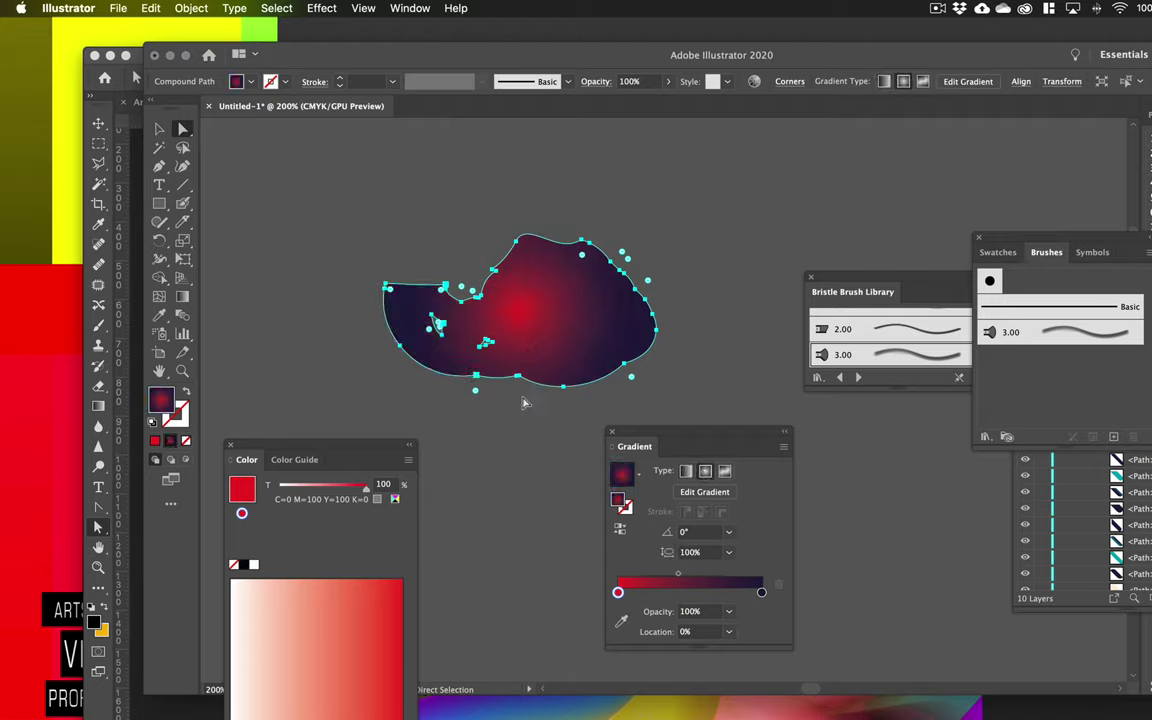
pyautogui.click(548, 212)
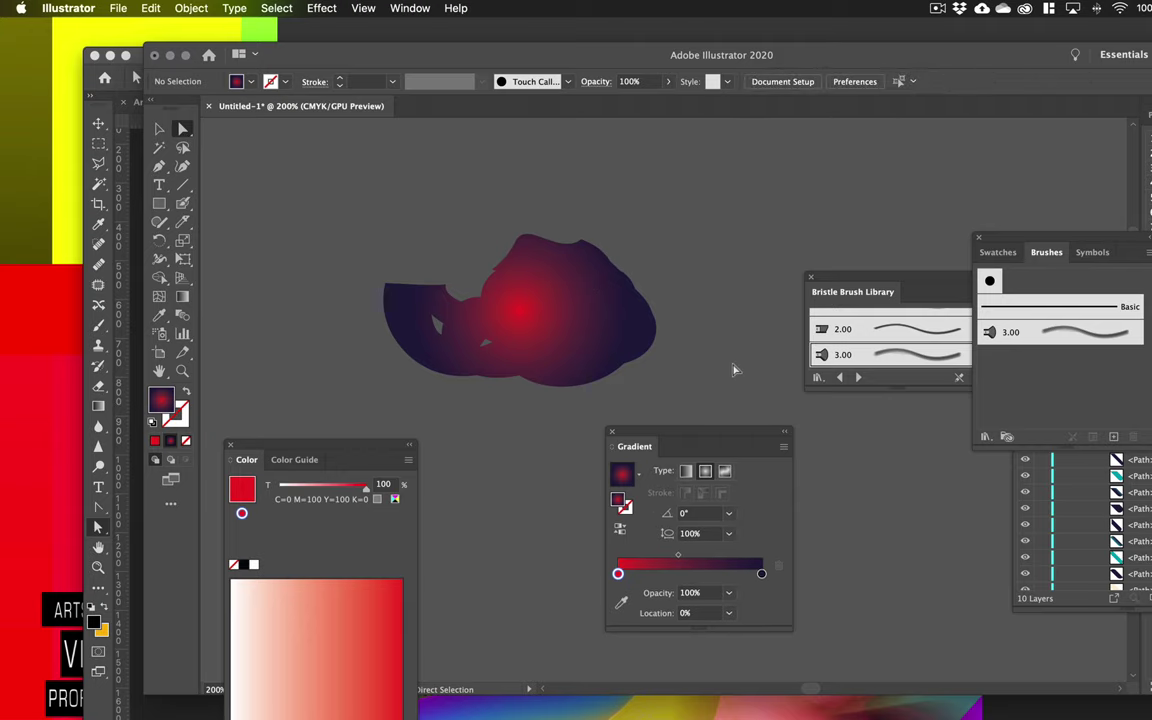
pyautogui.click(527, 313)
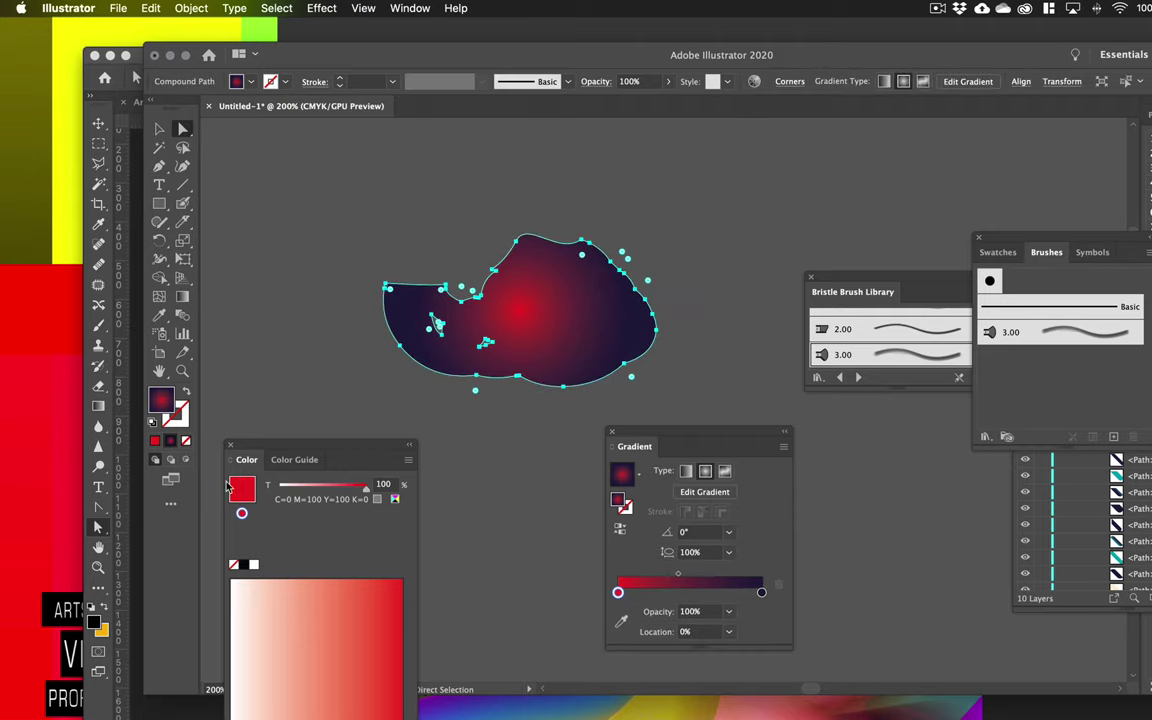
pyautogui.click(177, 415)
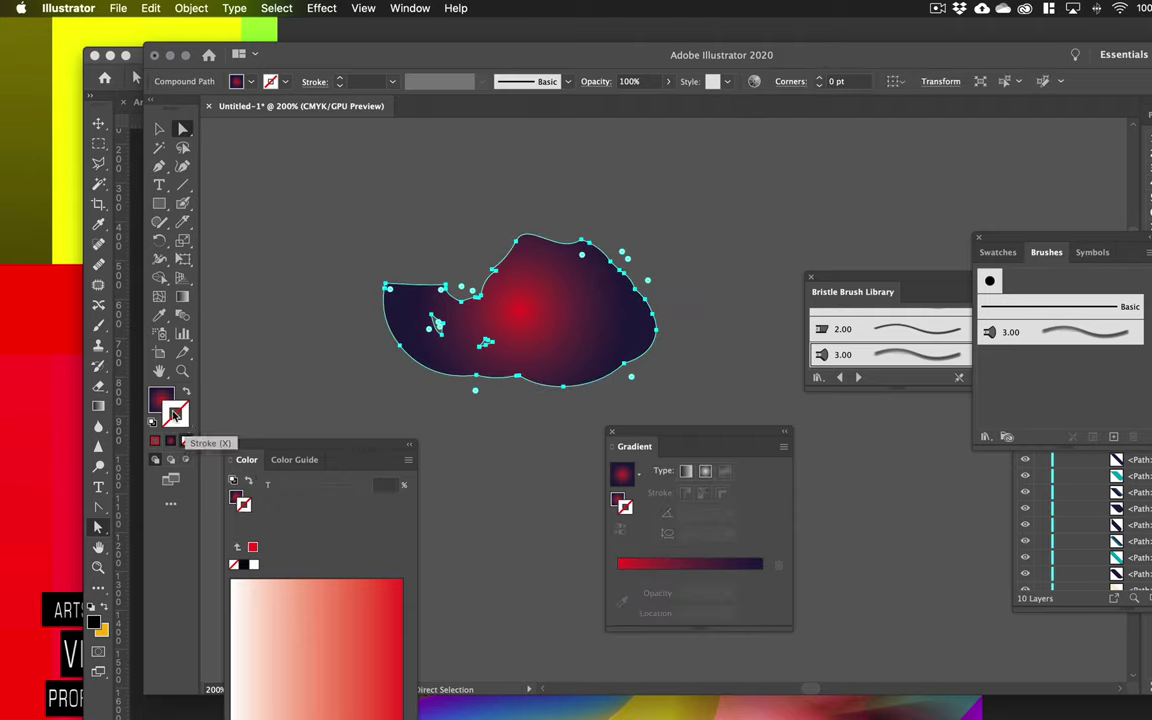
# Set the blob's stroke colour to the dark plum swatch
pyautogui.click(285, 84)
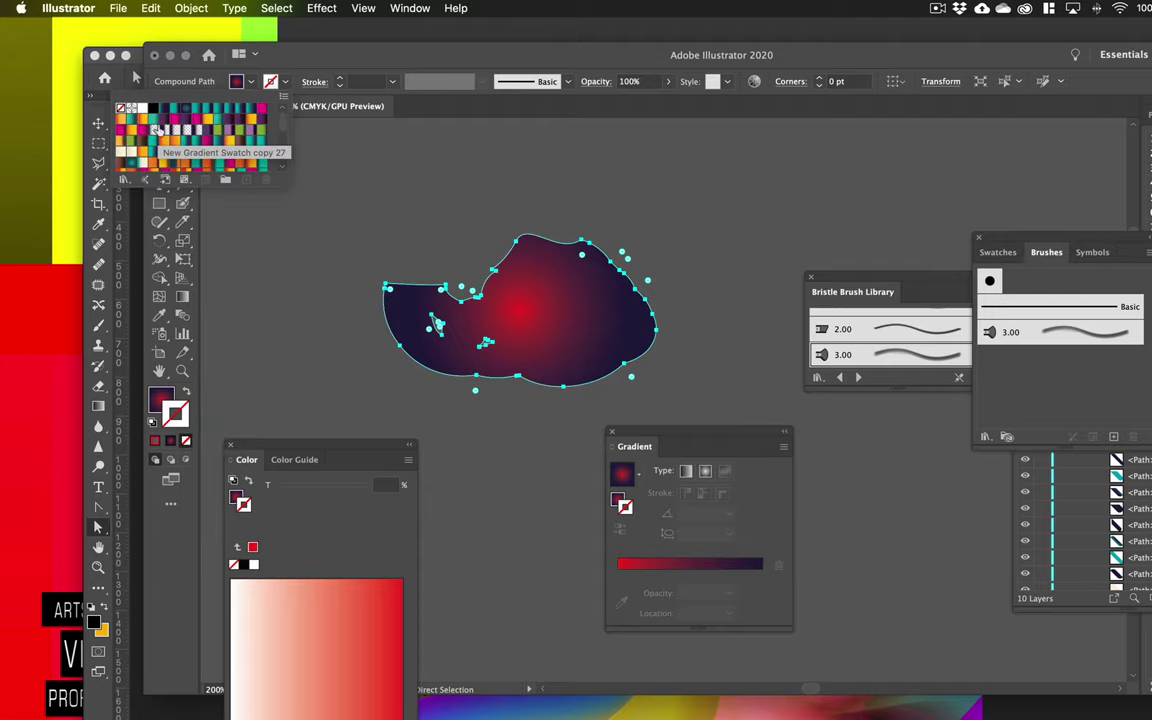
pyautogui.scroll(-5, 205, 122)
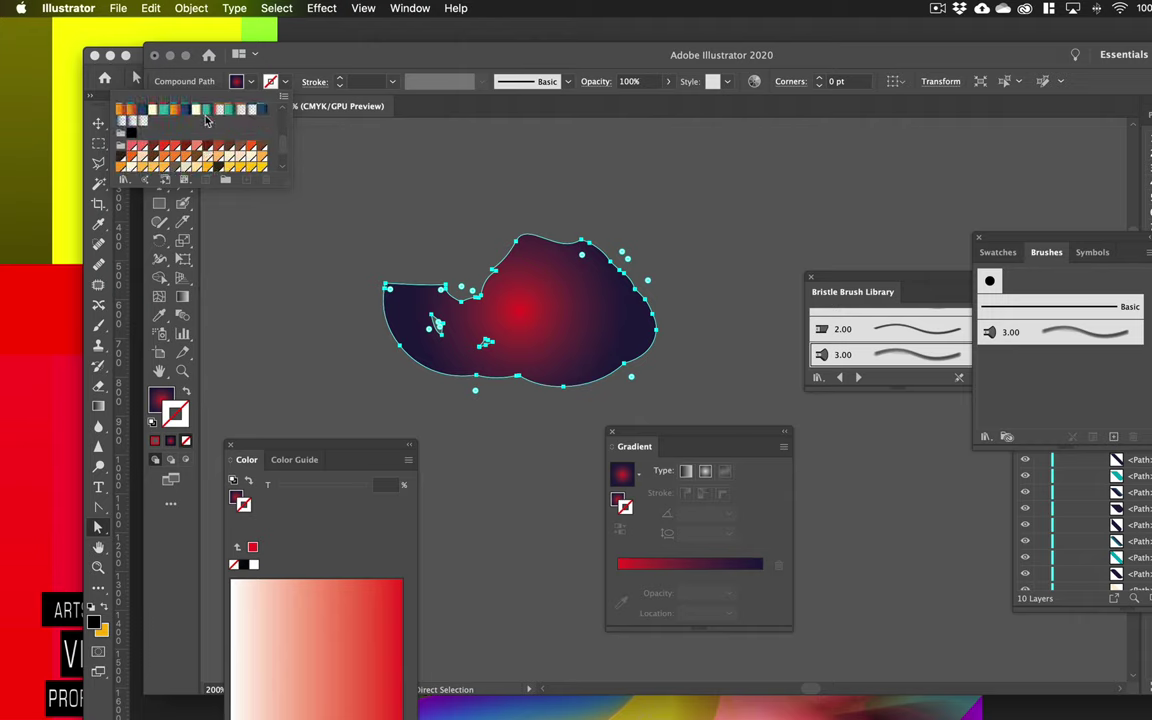
pyautogui.scroll(5, 190, 130)
pyautogui.scroll(-3, 239, 155)
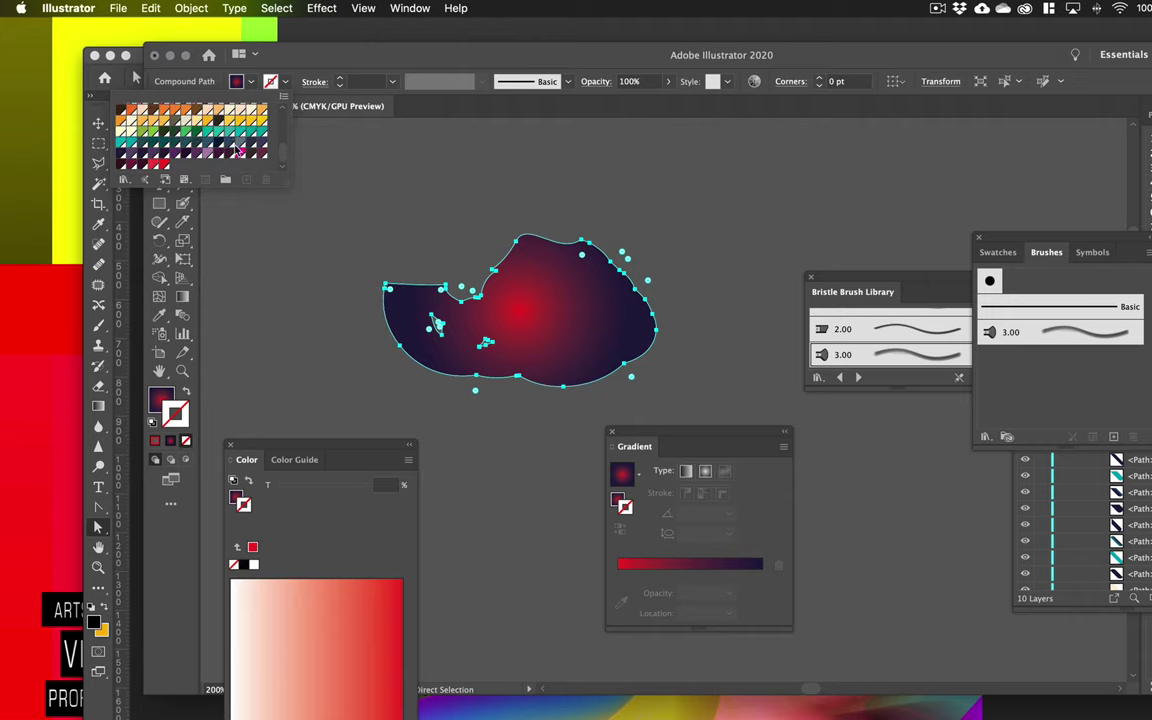
pyautogui.click(202, 141)
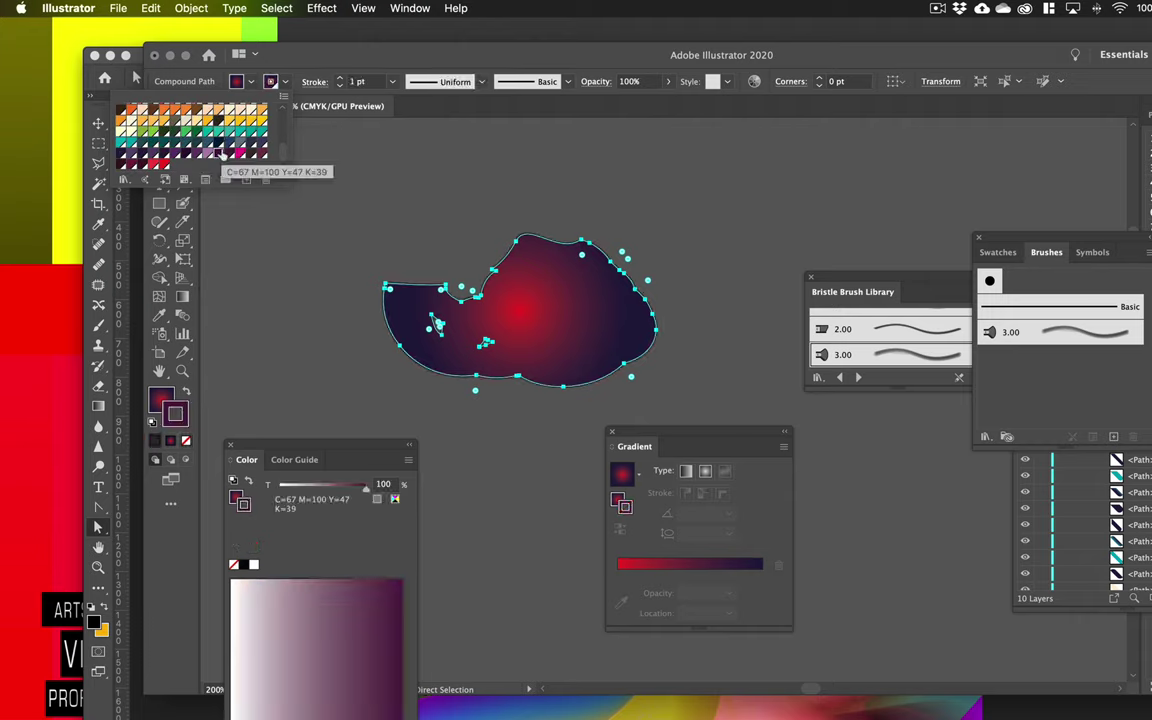
# Set the stroke weight to 2 pt and keep the shape's opacity at 100%
pyautogui.click(339, 78)
pyautogui.click(339, 78)
pyautogui.click(339, 78)
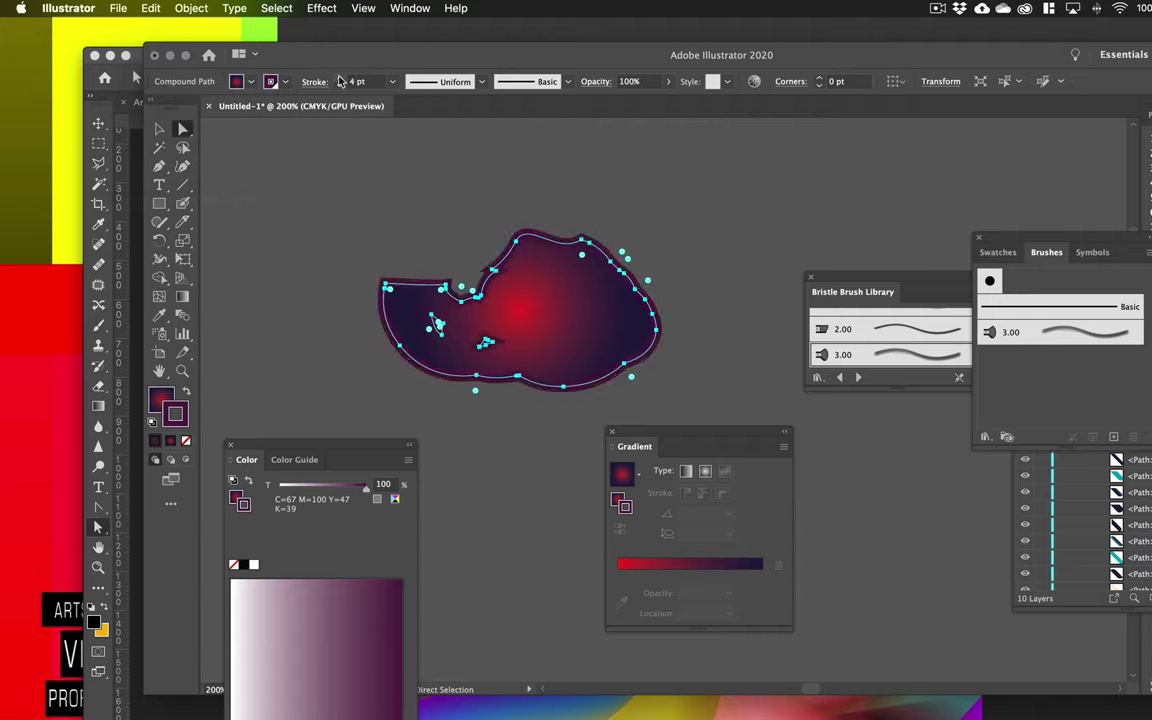
pyautogui.click(339, 78)
pyautogui.click(339, 78)
pyautogui.click(339, 87)
pyautogui.click(339, 87)
pyautogui.click(339, 87)
pyautogui.click(339, 87)
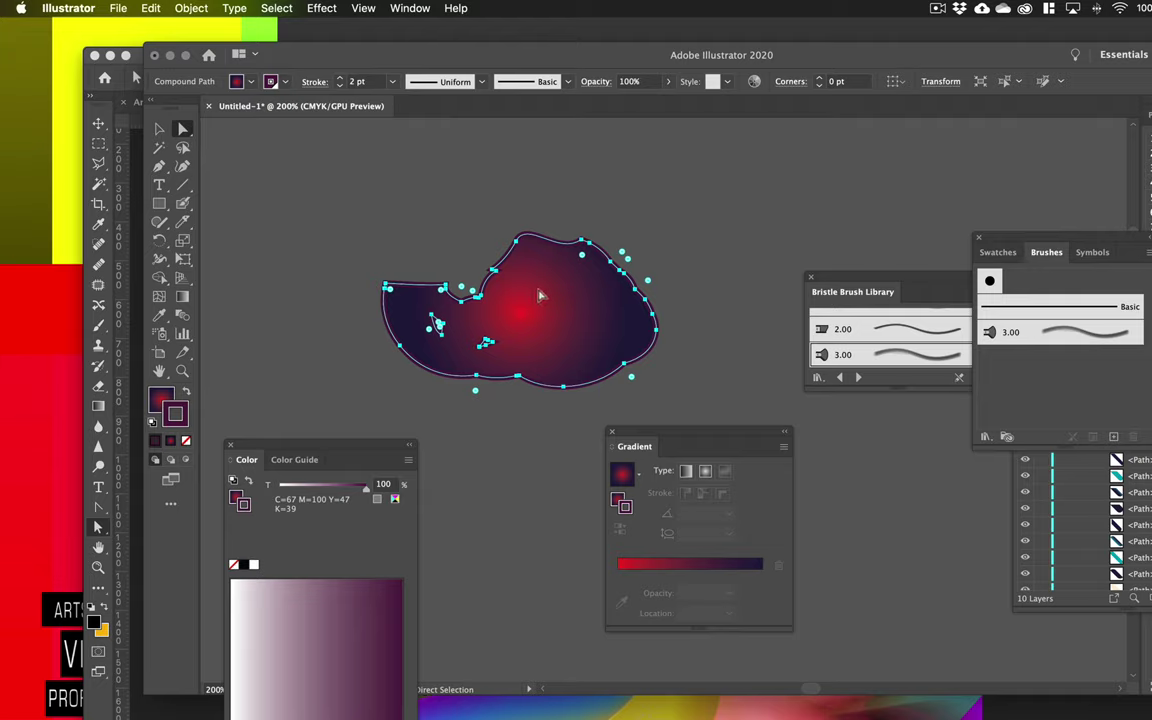
pyautogui.click(667, 83)
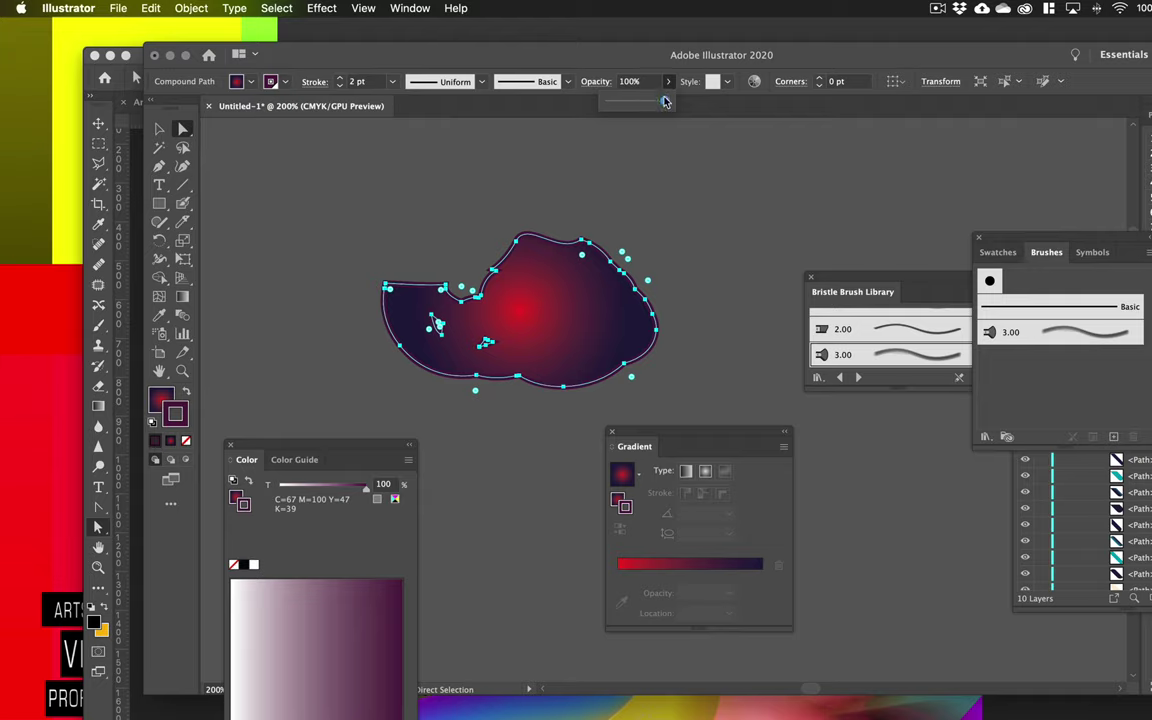
pyautogui.moveTo(665, 101)
pyautogui.mouseDown()
pyautogui.moveTo(636, 104)
pyautogui.moveTo(668, 104)
pyautogui.mouseUp()
pyautogui.click(628, 209)
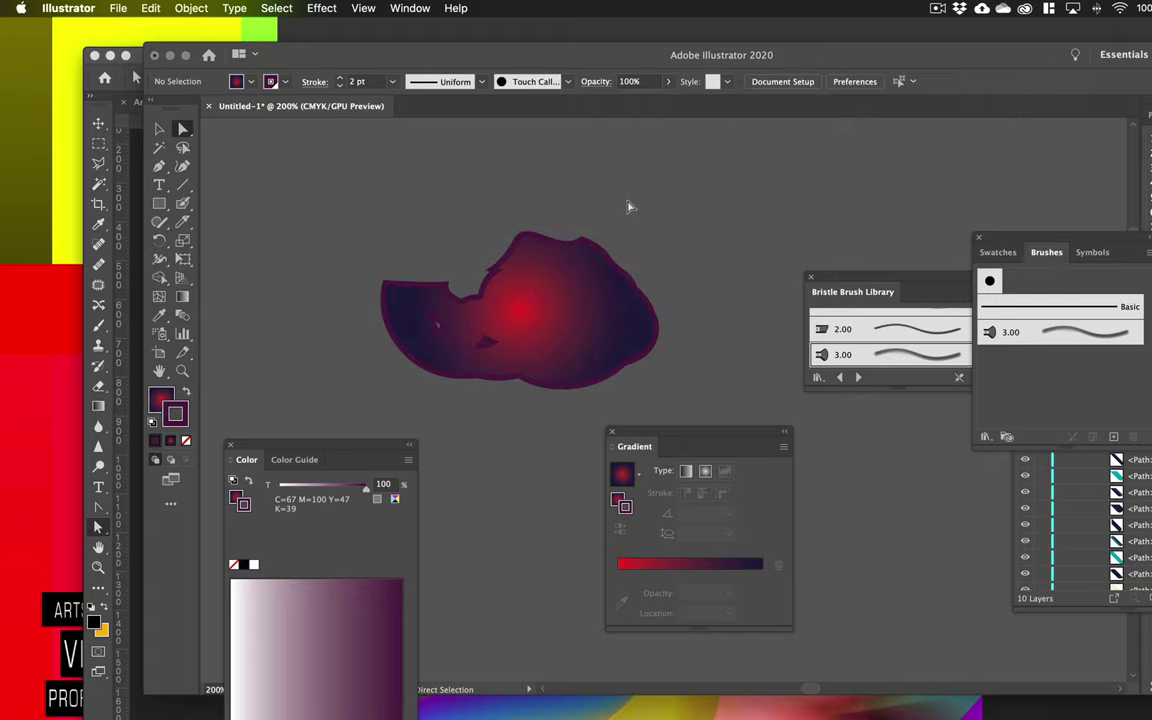
pyautogui.doubleClick(849, 62)
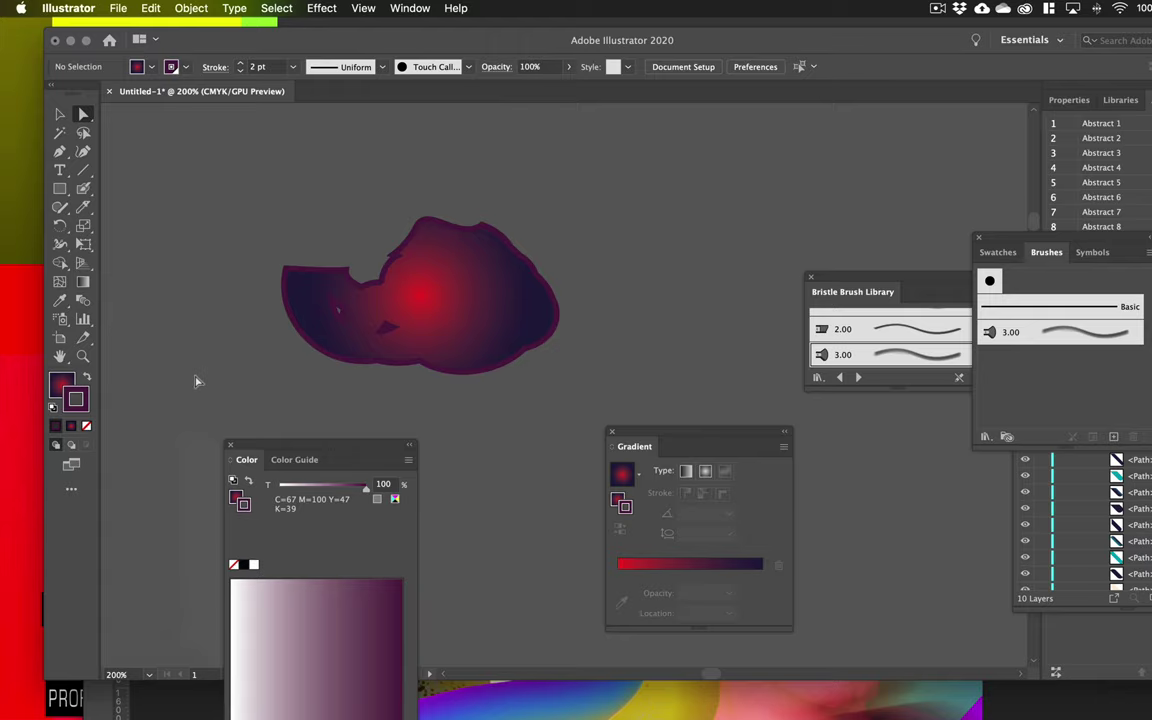
pyautogui.moveTo(200, 42); pyautogui.dragTo(536, 82)
pyautogui.click(313, 62)
pyautogui.moveTo(391, 49); pyautogui.dragTo(558, 107)
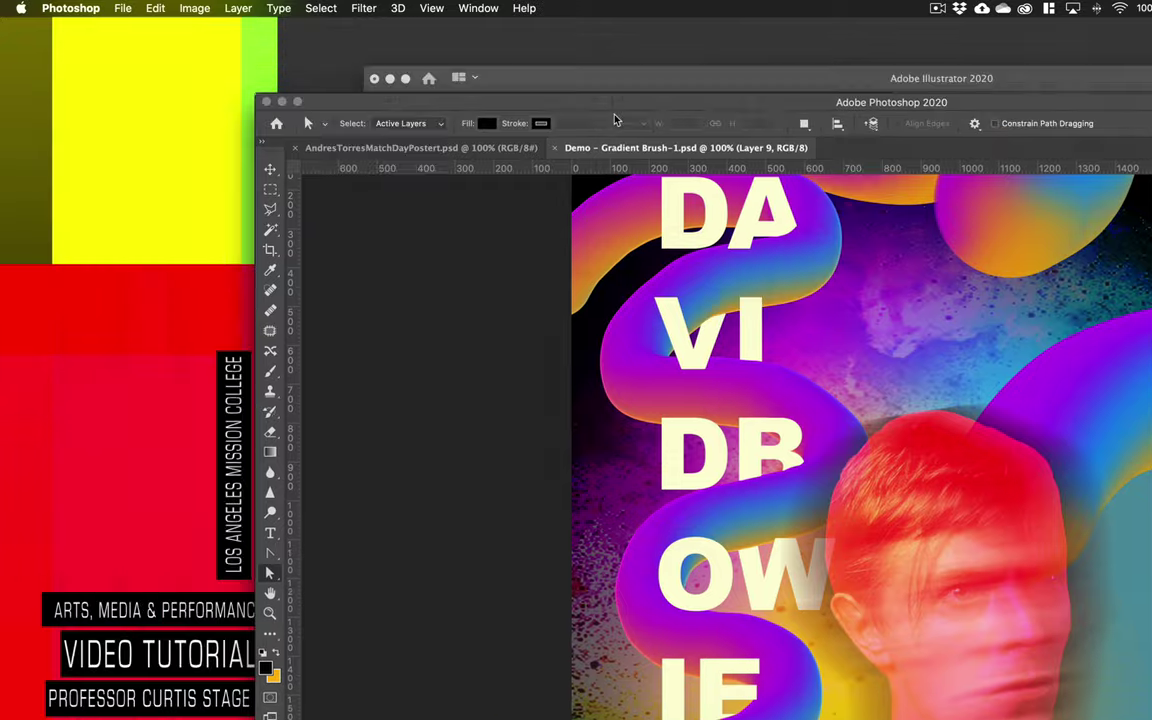
pyautogui.press('super+h')
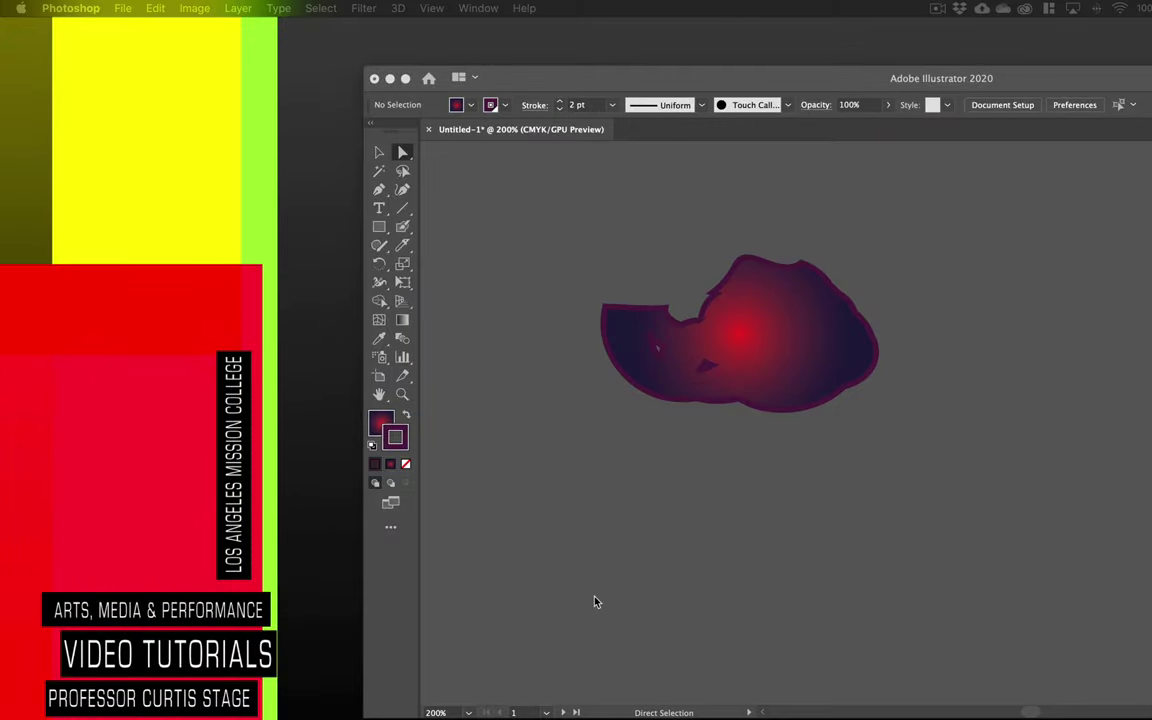